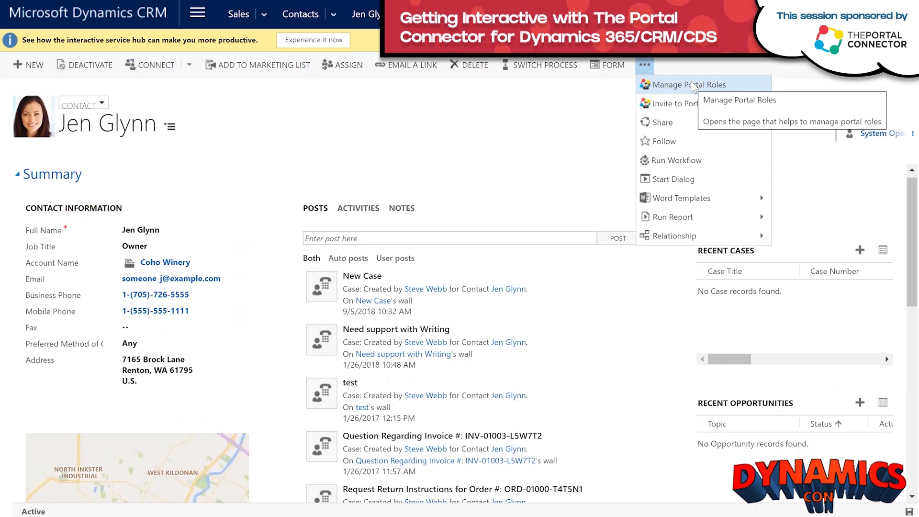
Give the contact a portal username and password, and assign the Users portal role.
{"action": "left_click", "coordinate": [691, 82]}
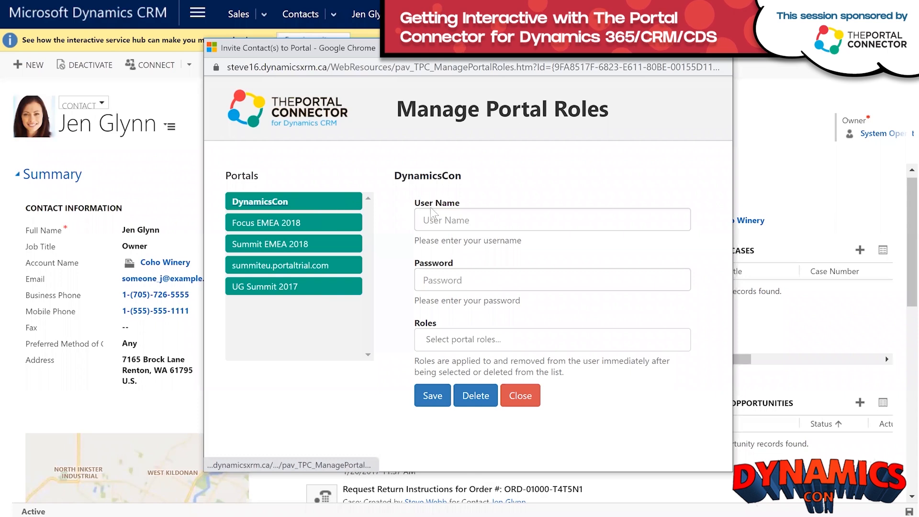
{"action": "left_click", "coordinate": [456, 218]}
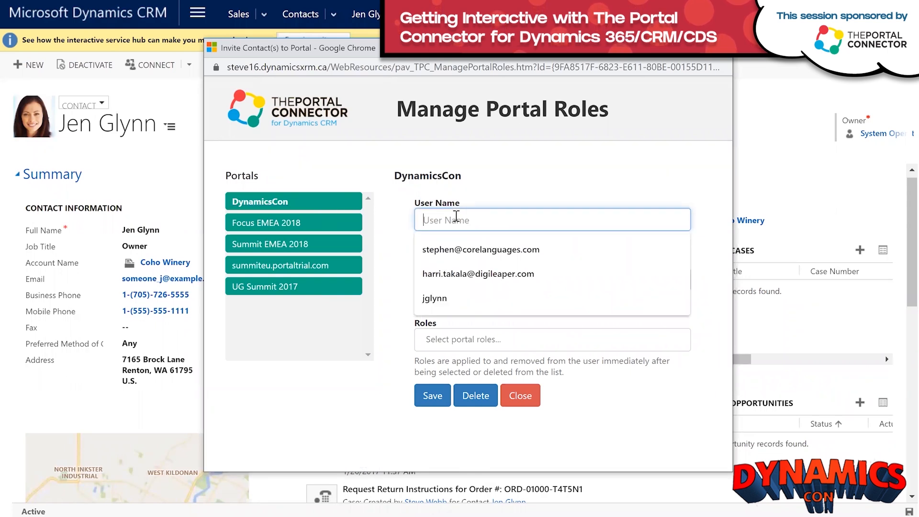
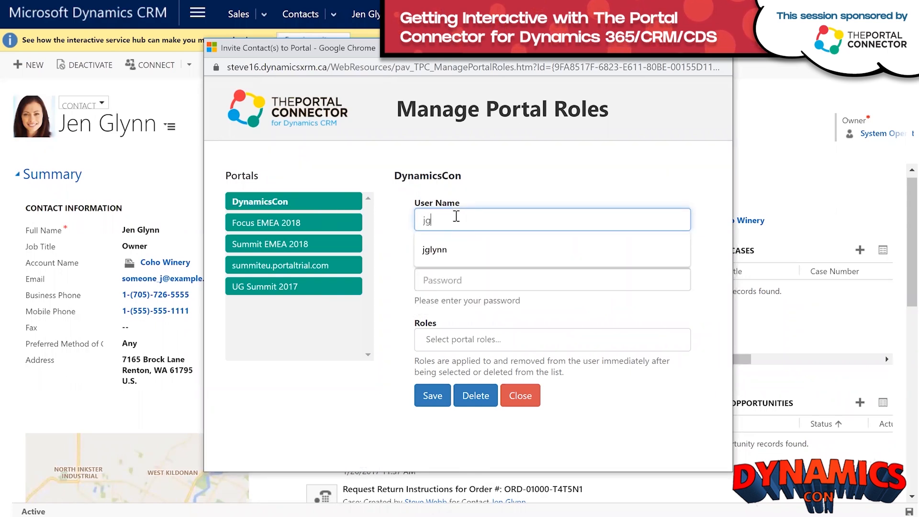
{"action": "key", "text": "Tab"}
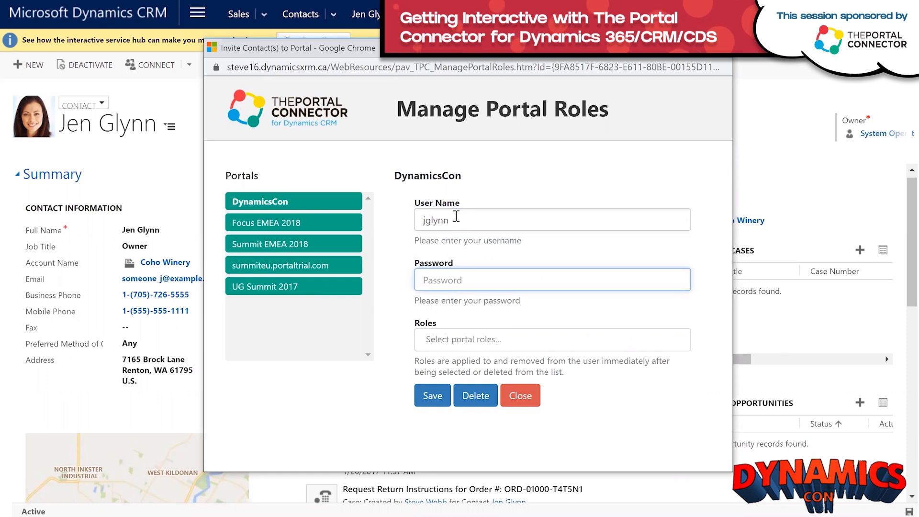
{"action": "type", "text": "•••••••"}
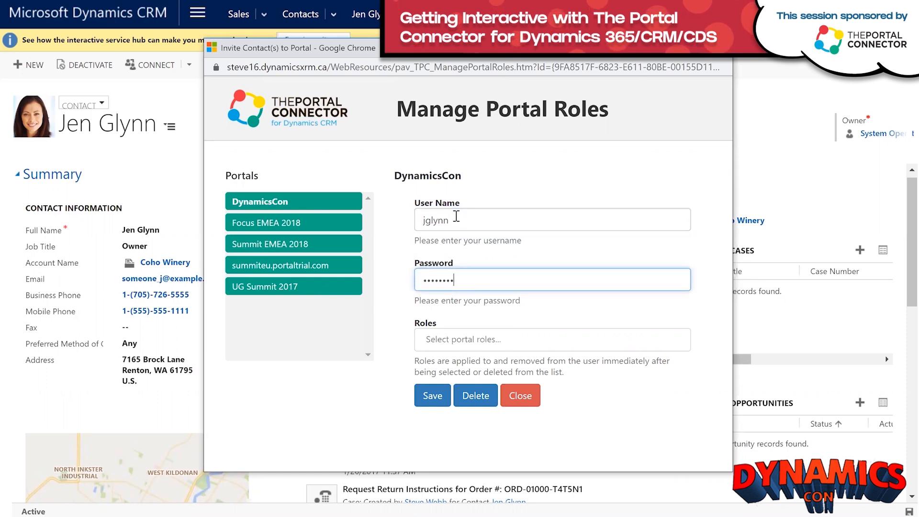
{"action": "left_click", "coordinate": [426, 396]}
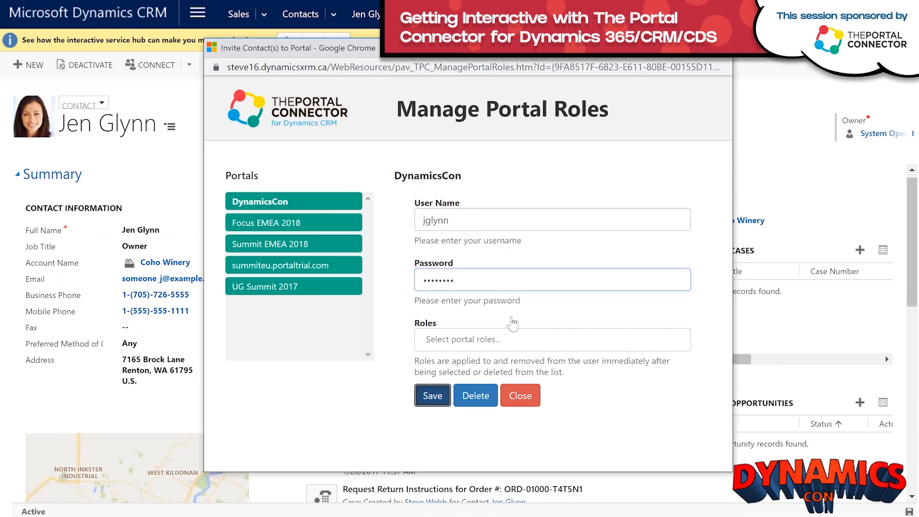
{"action": "left_click", "coordinate": [499, 341]}
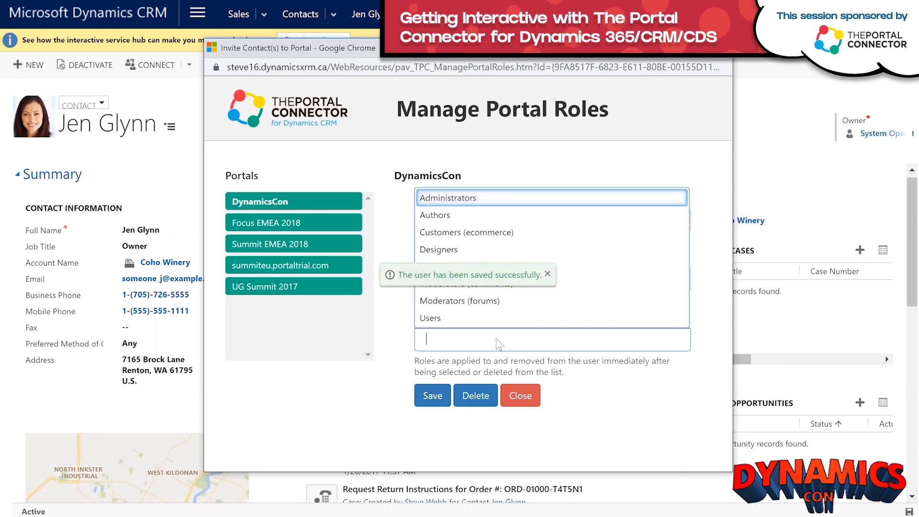
{"action": "left_click", "coordinate": [452, 318]}
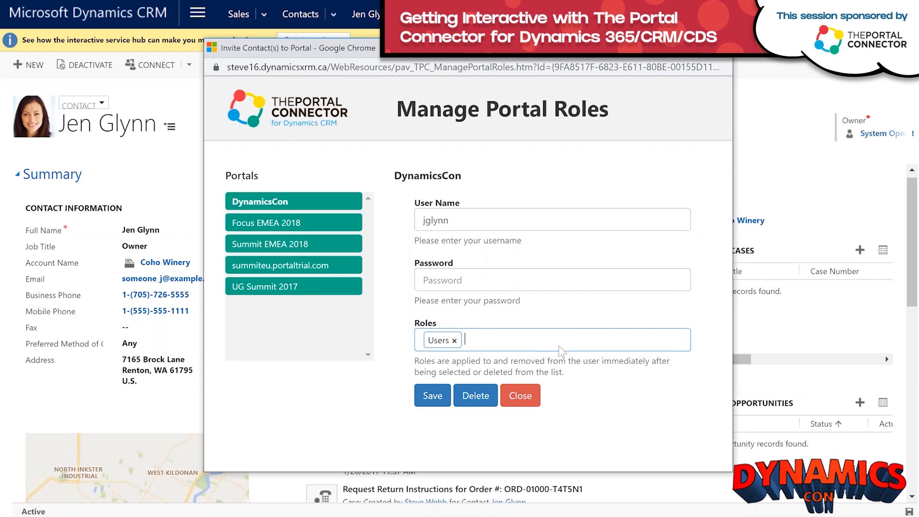
{"action": "left_click", "coordinate": [514, 396]}
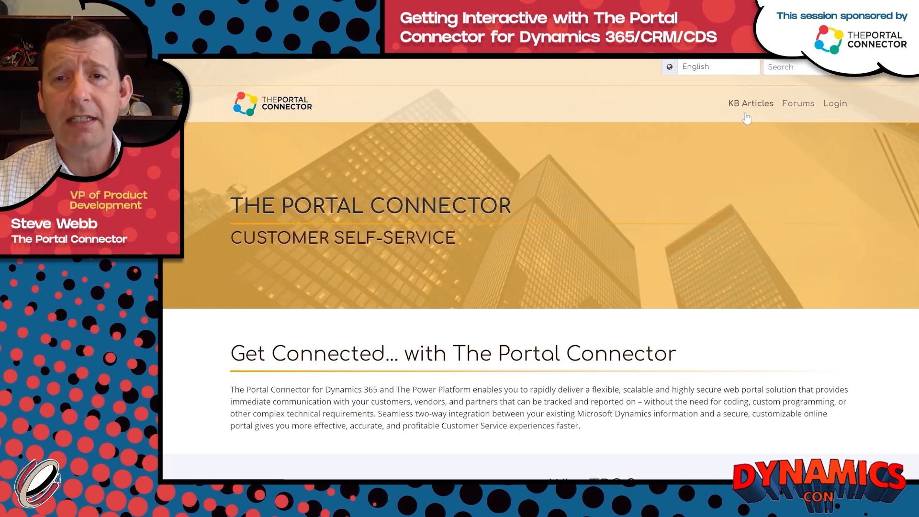
Log in to the portal as the contact using the saved credentials.
{"action": "left_click", "coordinate": [844, 112]}
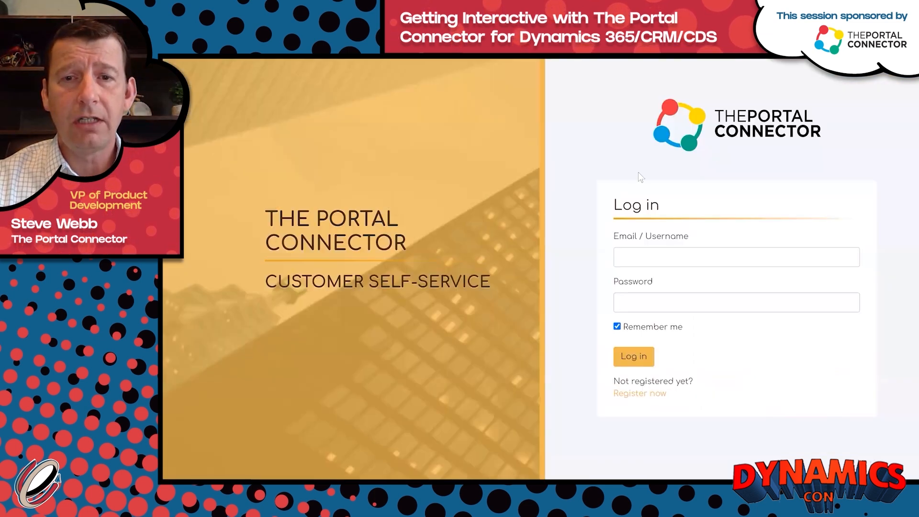
{"action": "left_click", "coordinate": [637, 258]}
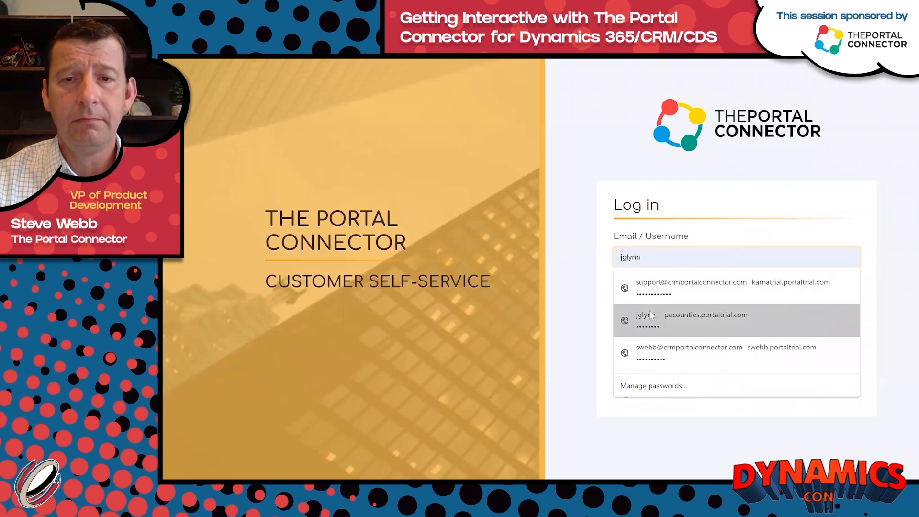
{"action": "left_click", "coordinate": [649, 310]}
{"action": "left_click", "coordinate": [644, 352]}
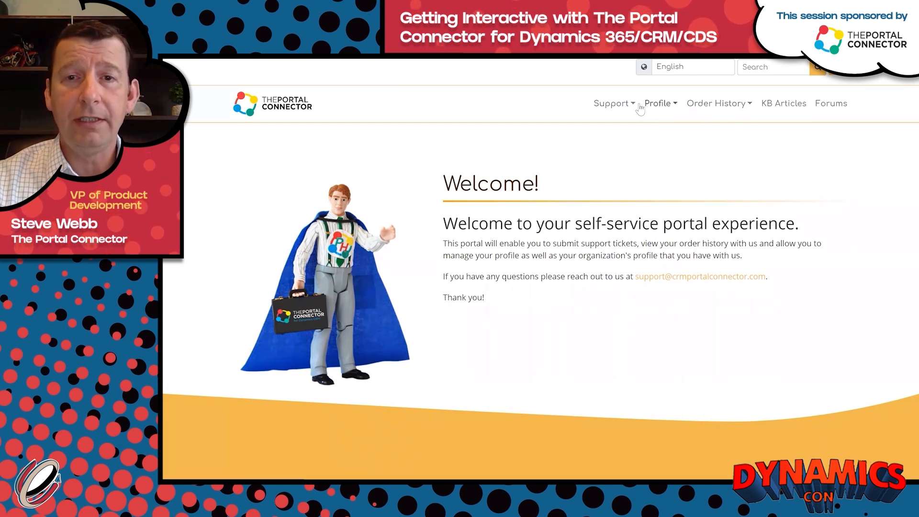
Visit the Support Dashboard, then the signed-in user's profile page.
{"action": "left_click", "coordinate": [632, 110]}
{"action": "left_click", "coordinate": [631, 128]}
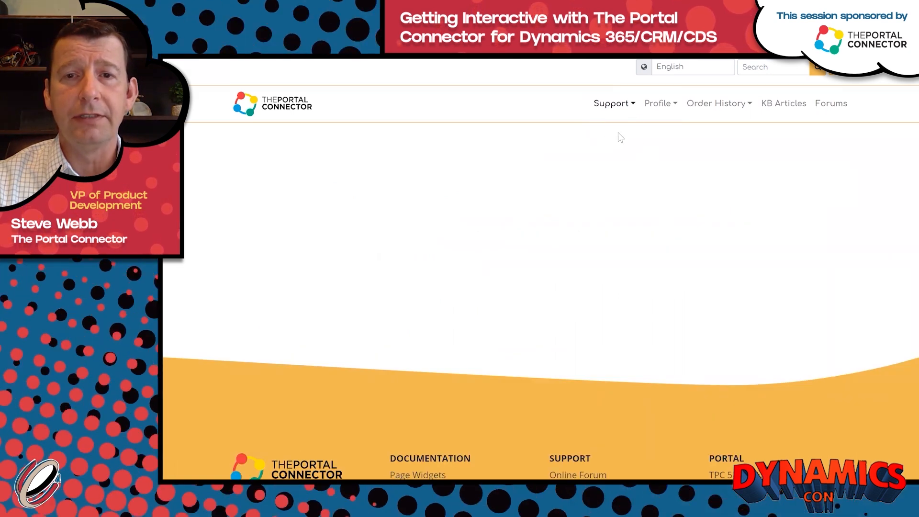
{"action": "left_click", "coordinate": [670, 109]}
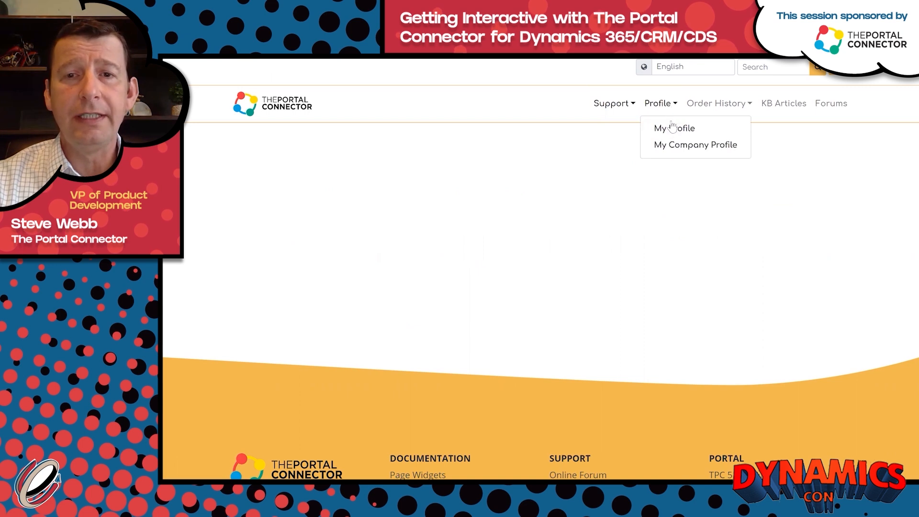
{"action": "left_click", "coordinate": [671, 129]}
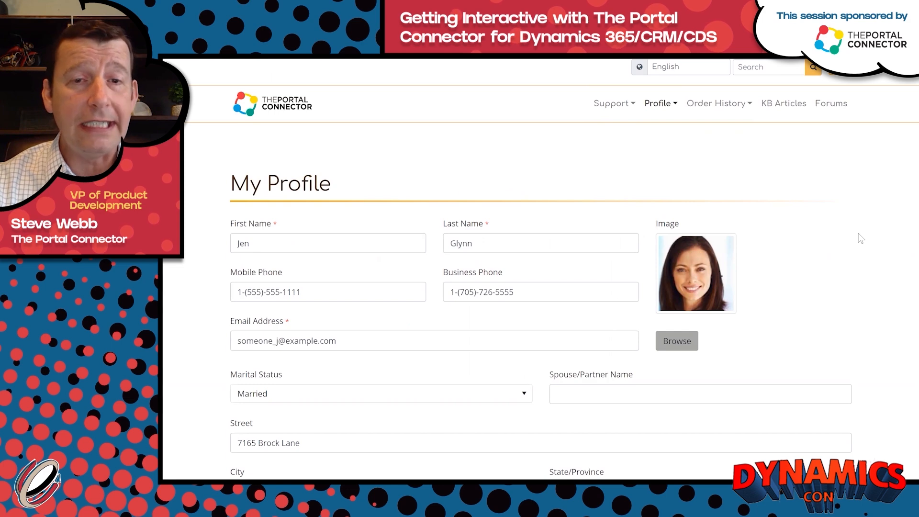
{"action": "scroll", "coordinate": [860, 237], "scroll_direction": "down", "scroll_amount": 4}
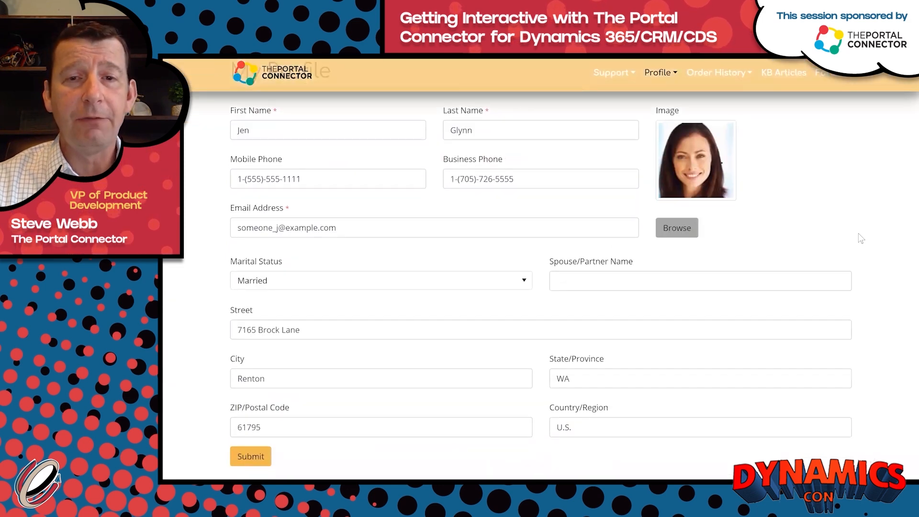
{"action": "scroll", "coordinate": [858, 238], "scroll_direction": "up", "scroll_amount": 4}
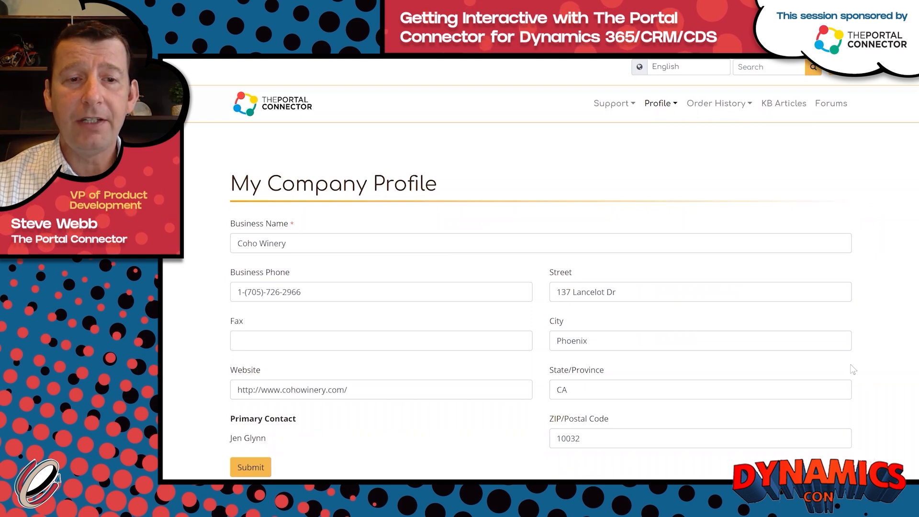
Open a related contact's edit form, then close it without changes.
{"action": "scroll", "coordinate": [853, 369], "scroll_direction": "down", "scroll_amount": 5}
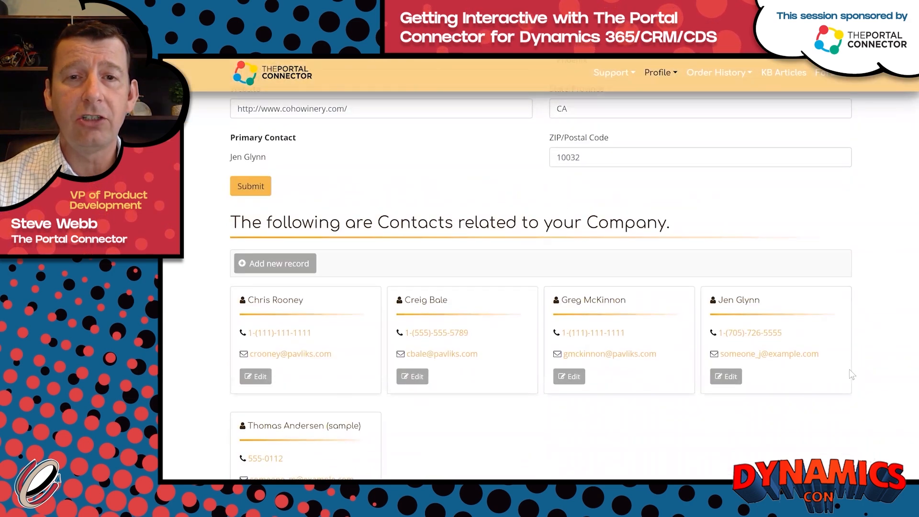
{"action": "scroll", "coordinate": [850, 373], "scroll_direction": "down", "scroll_amount": 2}
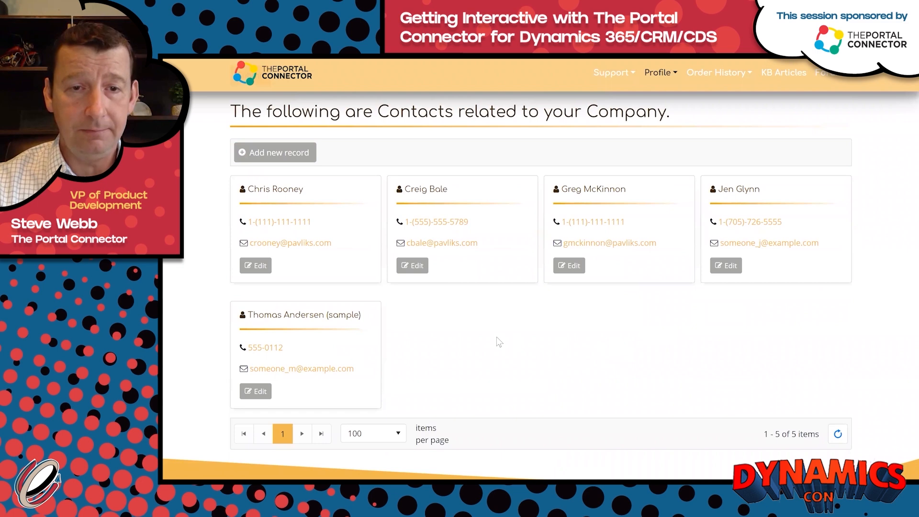
{"action": "left_click", "coordinate": [416, 267]}
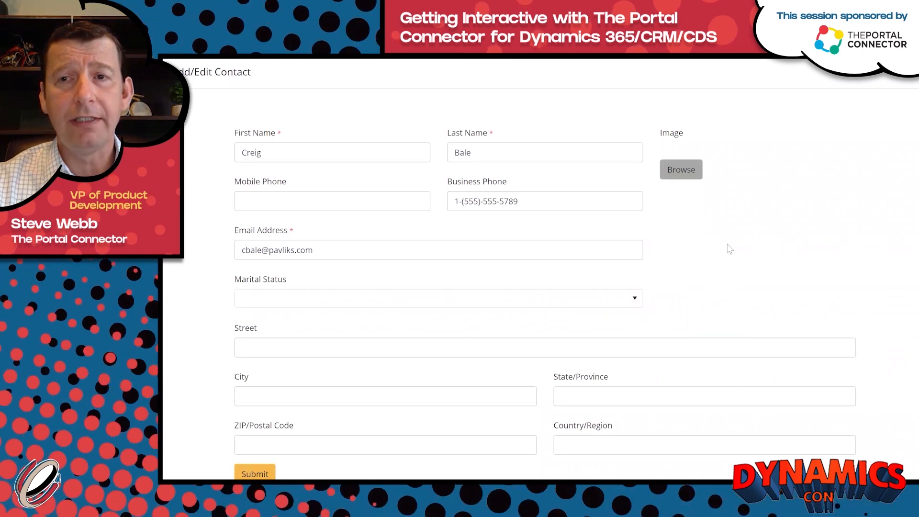
{"action": "left_click", "coordinate": [905, 74]}
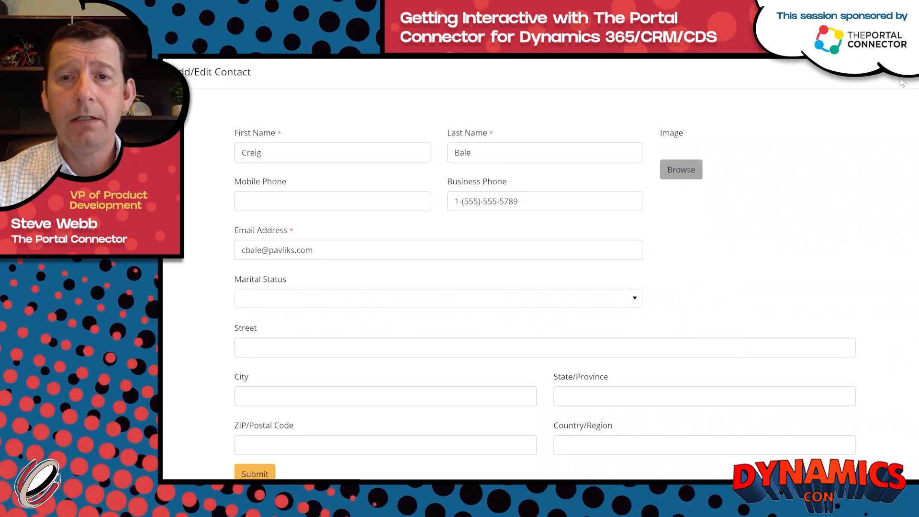
Go to Order History > My Orders to list the company's orders.
{"action": "scroll", "coordinate": [771, 137], "scroll_direction": "up", "scroll_amount": 10}
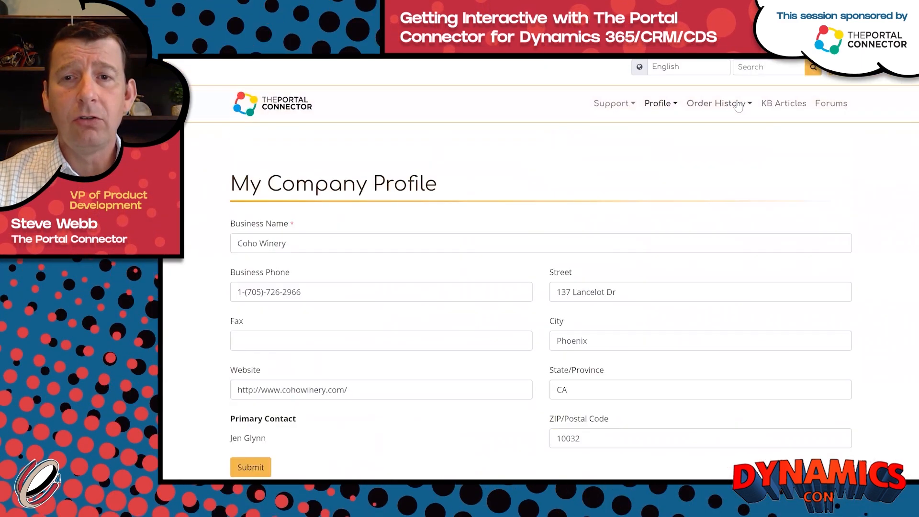
{"action": "left_click", "coordinate": [718, 102]}
{"action": "left_click", "coordinate": [718, 128]}
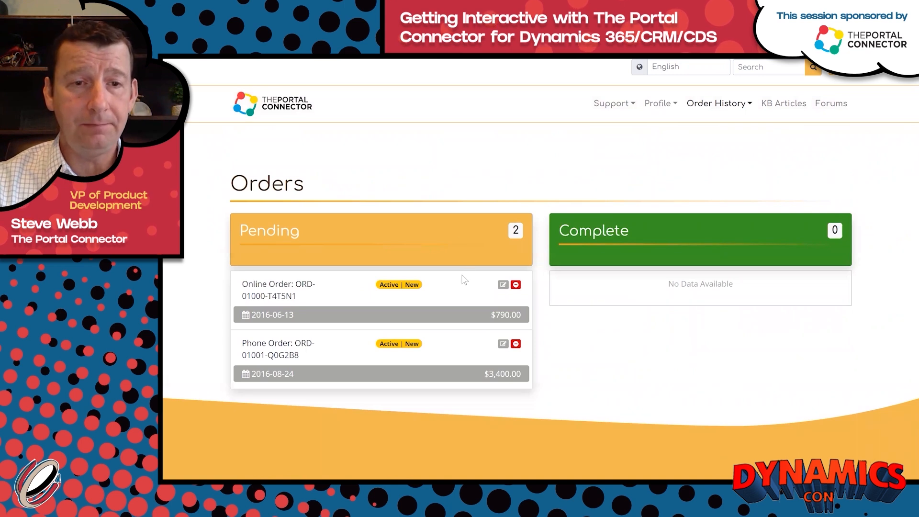
View the first pending order's details.
{"action": "left_click", "coordinate": [503, 284]}
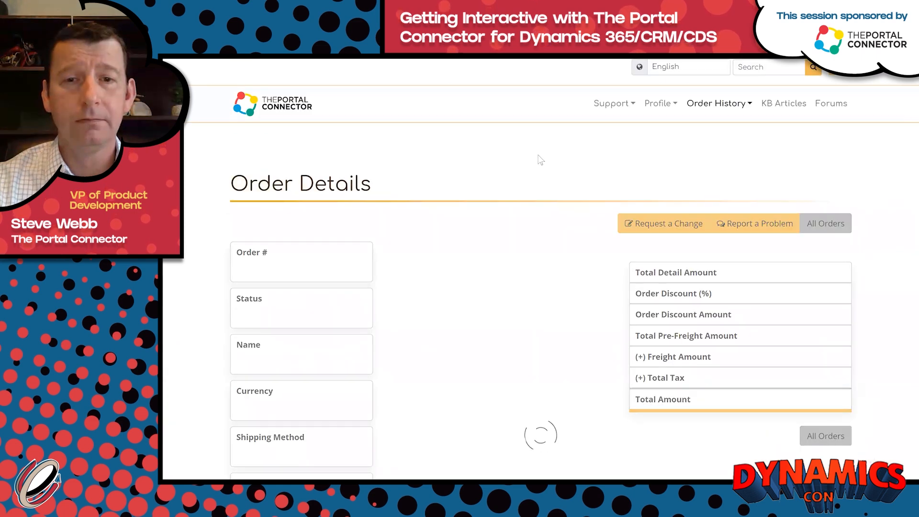
{"action": "scroll", "coordinate": [541, 159], "scroll_direction": "down", "scroll_amount": 1}
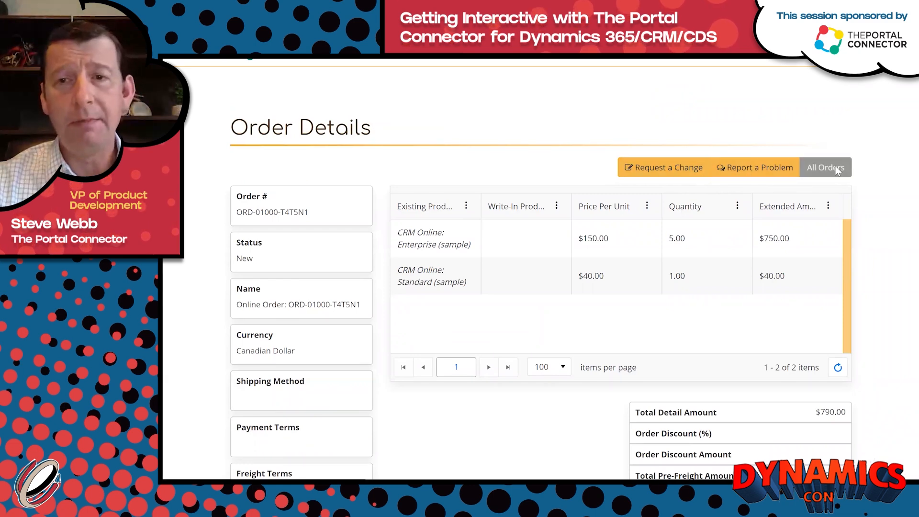
{"action": "scroll", "coordinate": [688, 121], "scroll_direction": "up", "scroll_amount": 1}
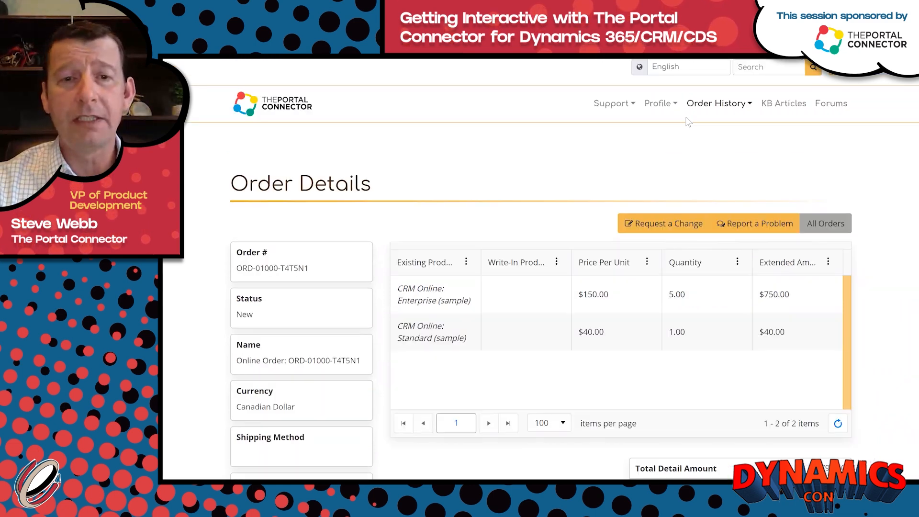
Open the pending invoice from My Invoices, then go to KB Articles.
{"action": "left_click", "coordinate": [727, 106]}
{"action": "left_click", "coordinate": [713, 145]}
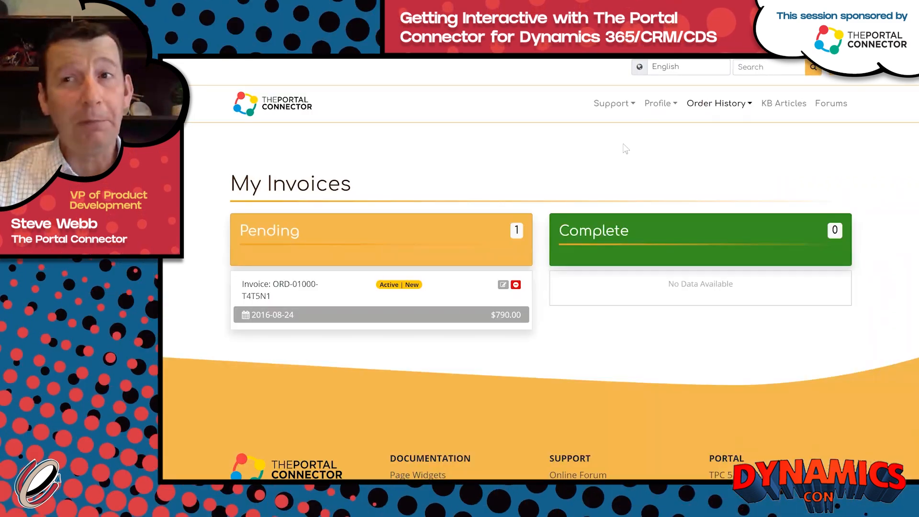
{"action": "left_click", "coordinate": [503, 285]}
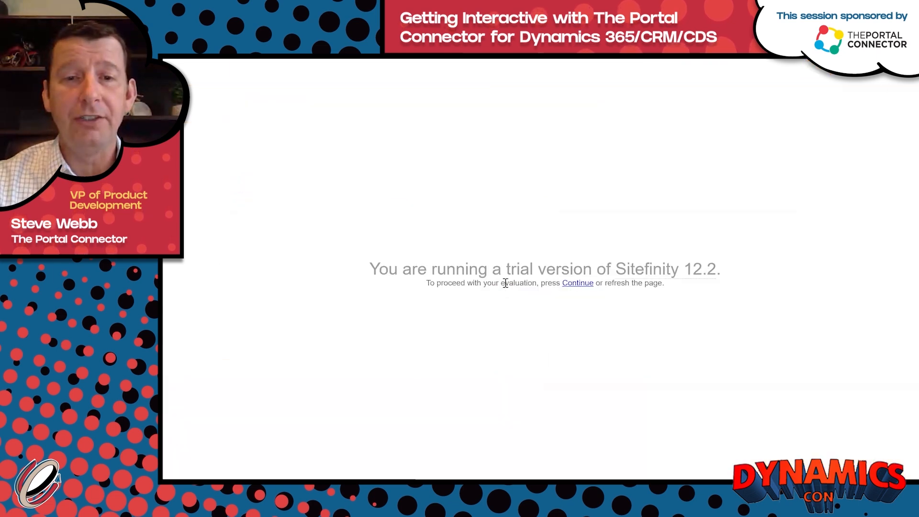
{"action": "left_click", "coordinate": [588, 286]}
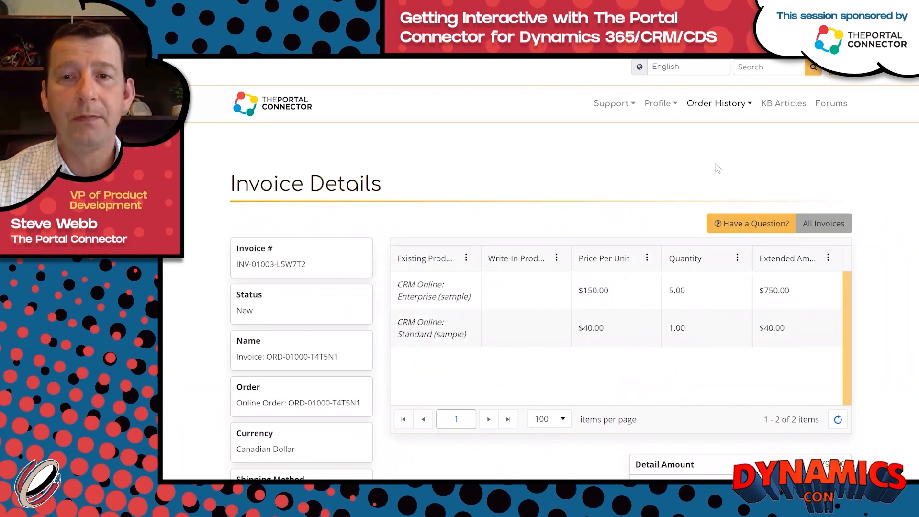
{"action": "left_click", "coordinate": [775, 110]}
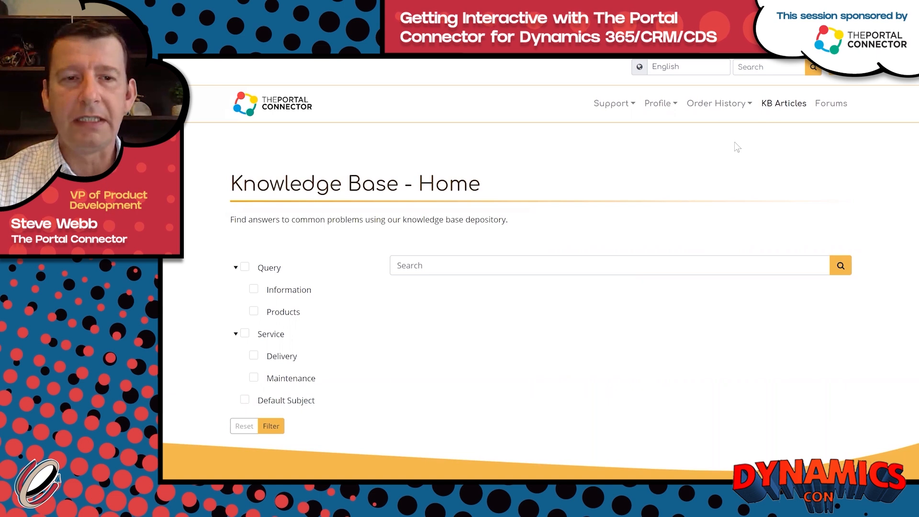
Search the knowledge base for 'upgra' to find upgrade articles.
{"action": "left_click", "coordinate": [560, 259]}
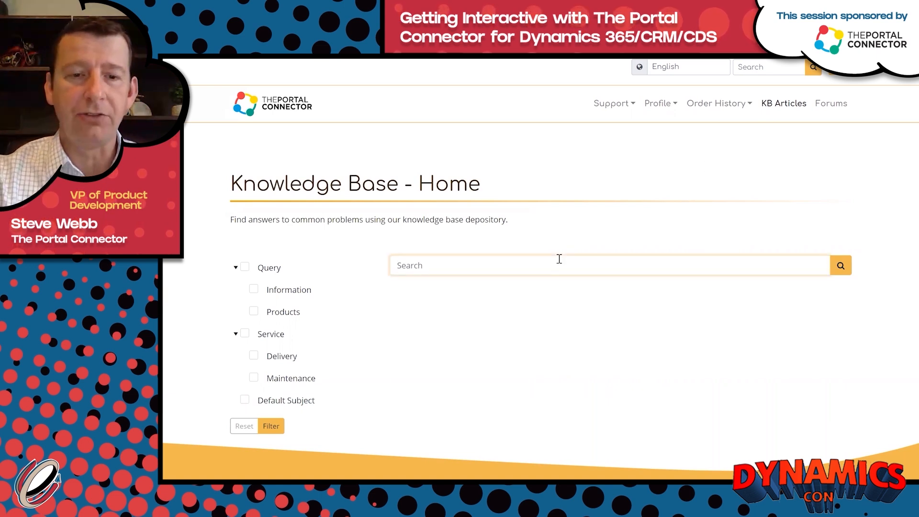
{"action": "type", "text": "up"}
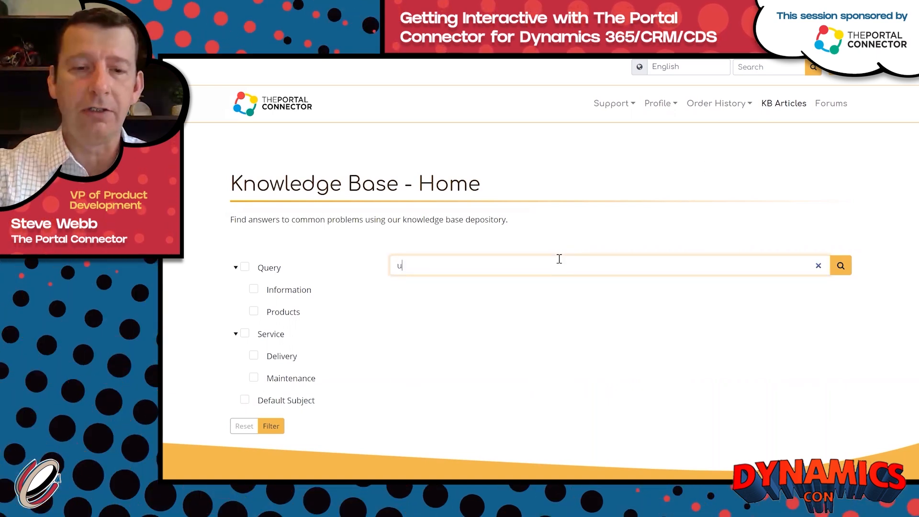
{"action": "type", "text": "grade"}
{"action": "key", "text": "Return"}
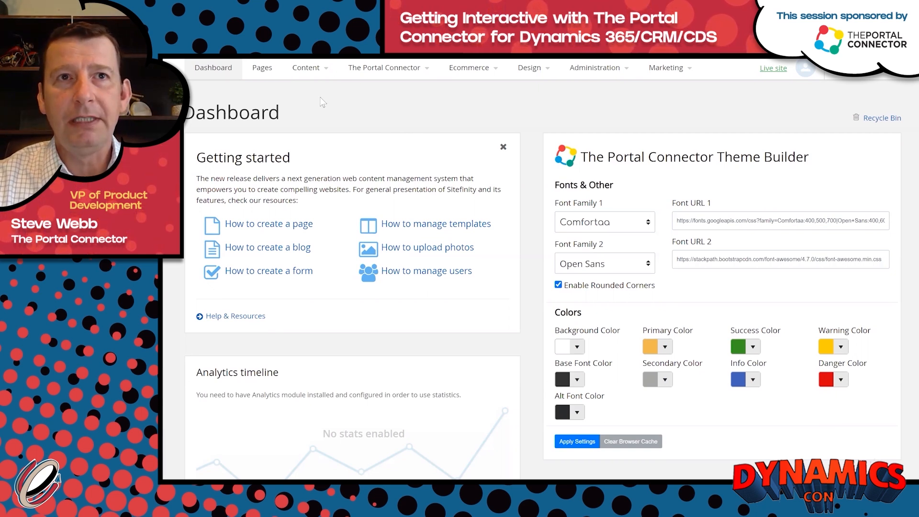
Open the backend Pages list and scroll through the portal's pages.
{"action": "left_click", "coordinate": [261, 72]}
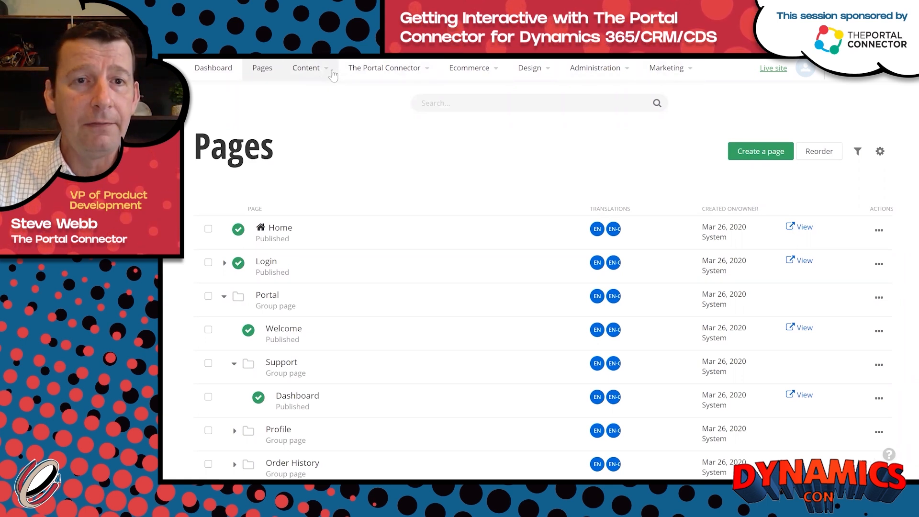
{"action": "left_click", "coordinate": [333, 76]}
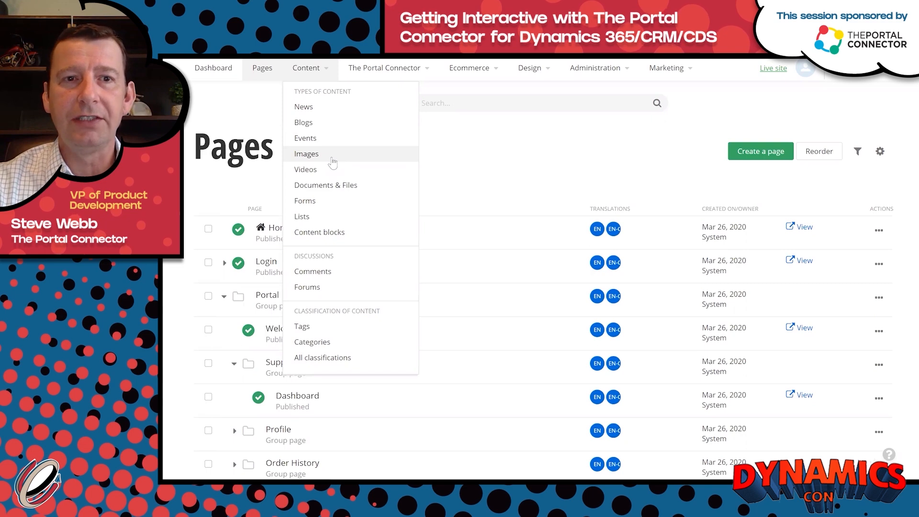
{"action": "left_click", "coordinate": [254, 100]}
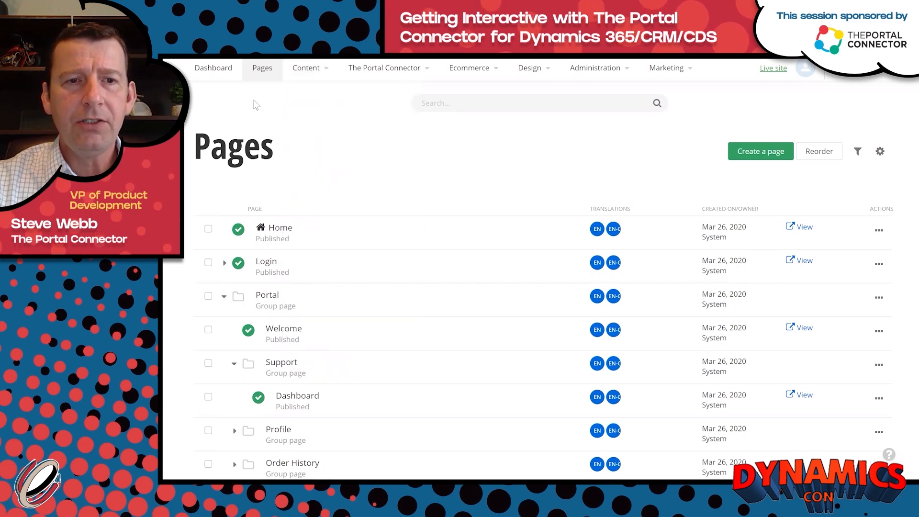
{"action": "scroll", "coordinate": [423, 165], "scroll_direction": "down", "scroll_amount": 4}
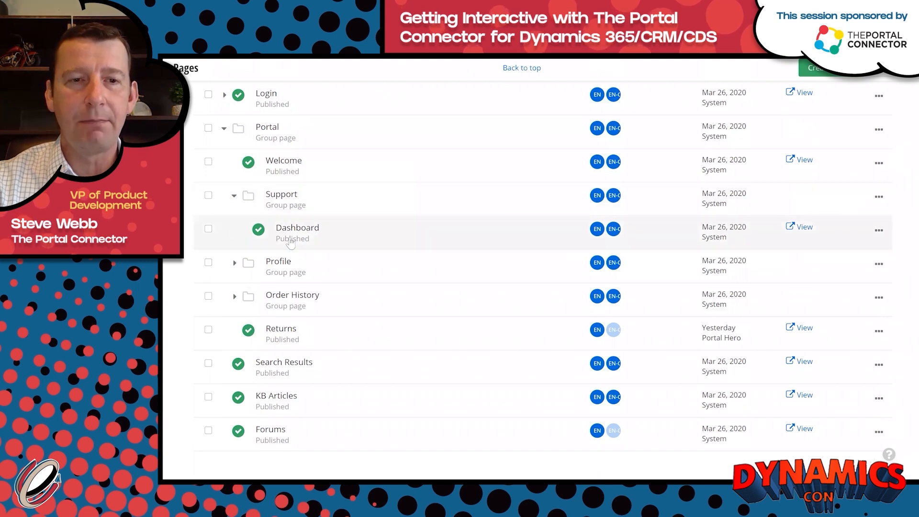
Create a child page 'Add Case' under Support, hidden from navigation.
{"action": "left_click", "coordinate": [209, 196]}
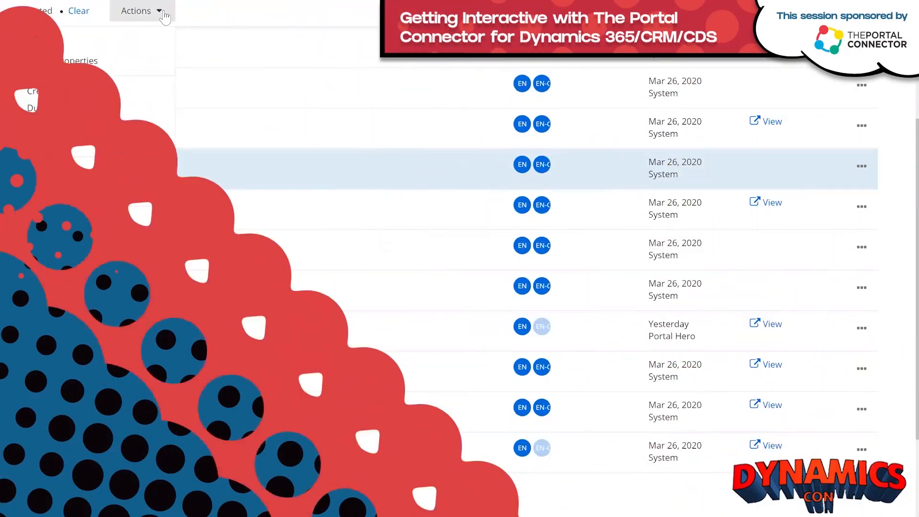
{"action": "left_click", "coordinate": [282, 67]}
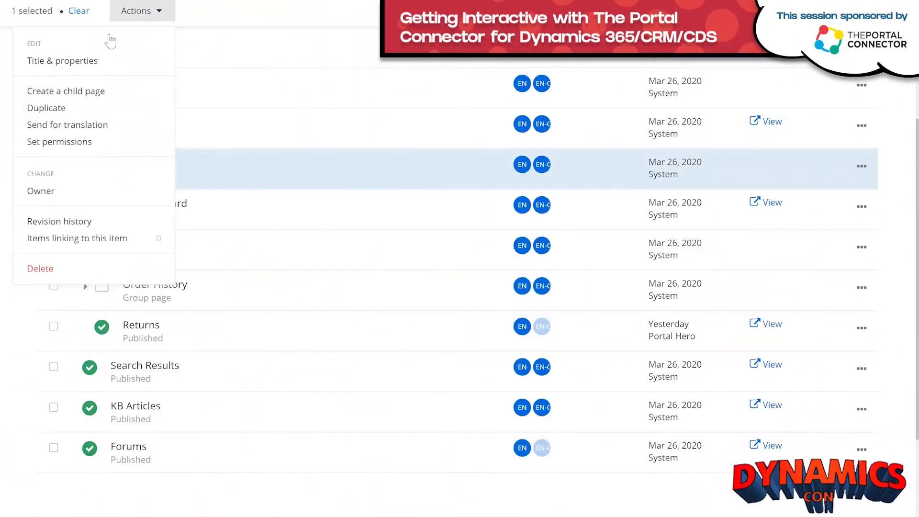
{"action": "left_click", "coordinate": [78, 92]}
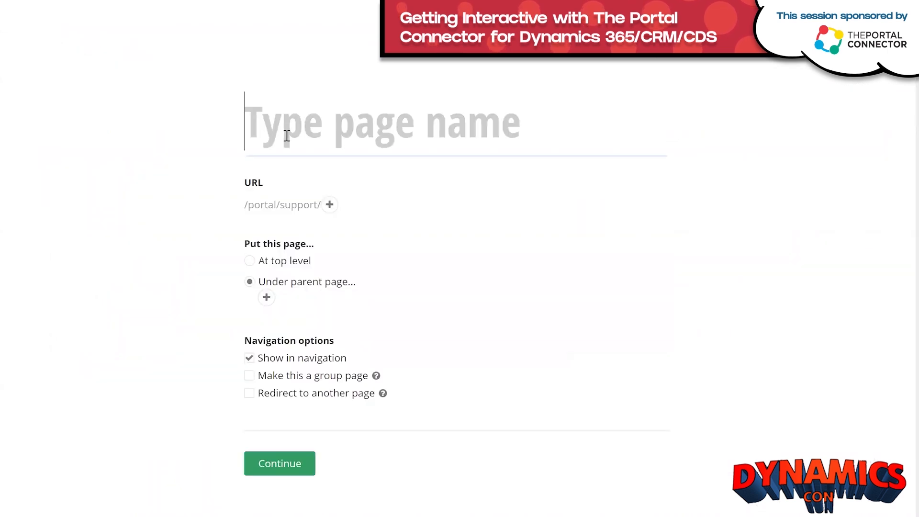
{"action": "type", "text": "A"}
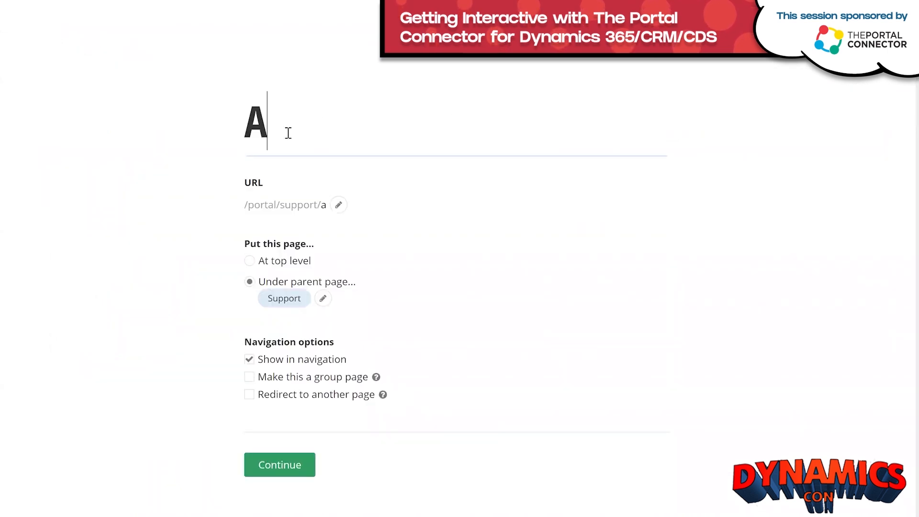
{"action": "type", "text": "dd Case"}
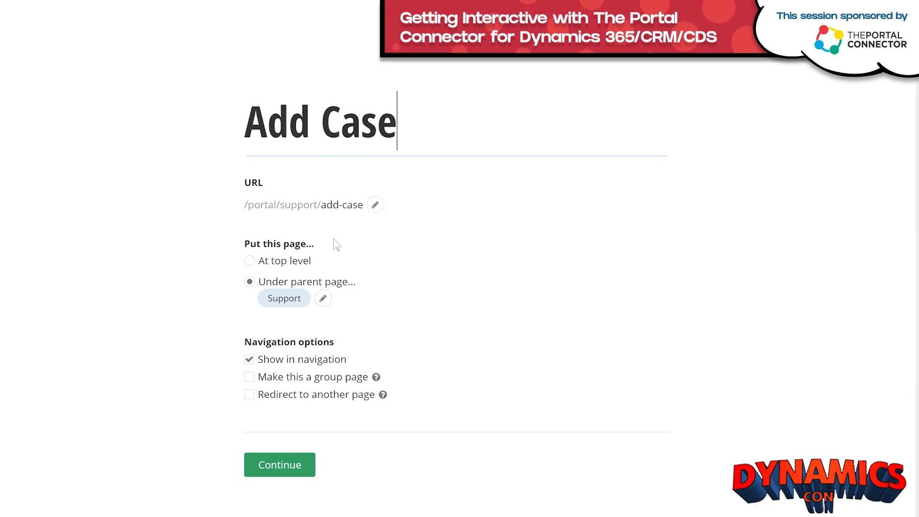
{"action": "left_click", "coordinate": [251, 365]}
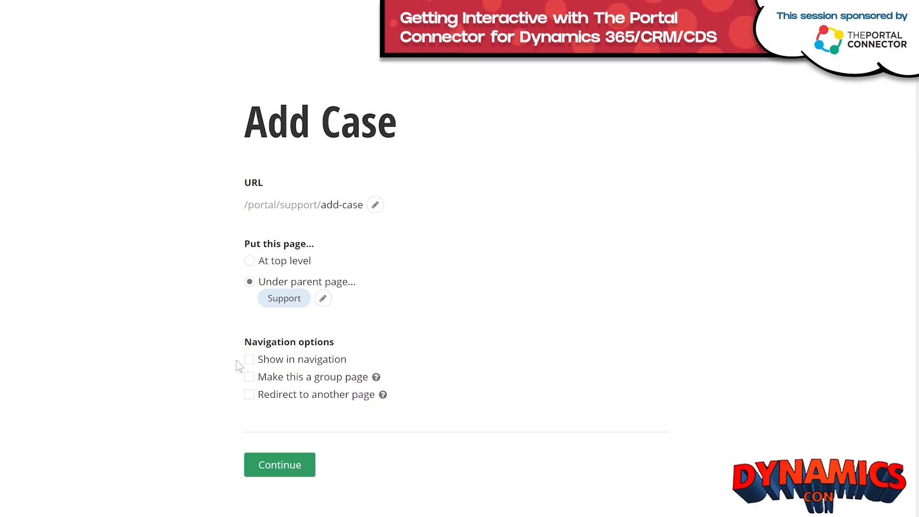
{"action": "left_click", "coordinate": [274, 463]}
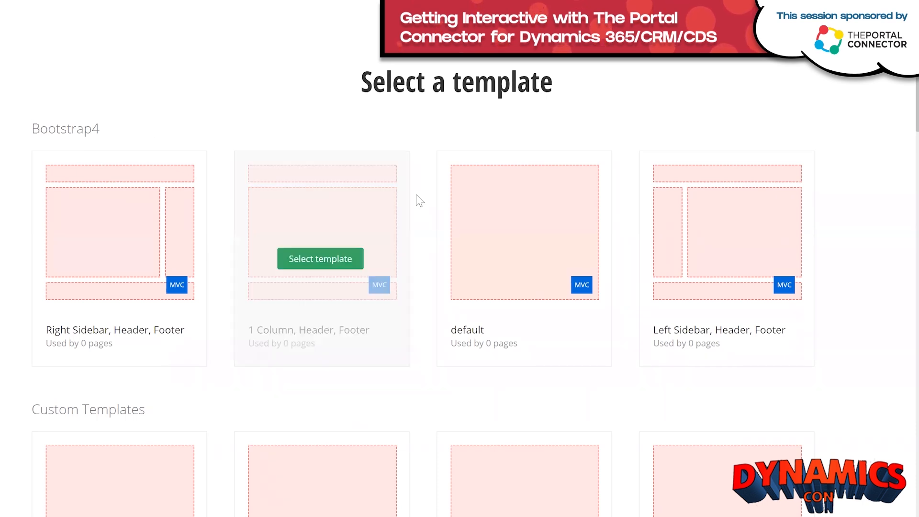
Choose the TPC Trial Inner template for the Add Case page.
{"action": "scroll", "coordinate": [853, 221], "scroll_direction": "down", "scroll_amount": 8}
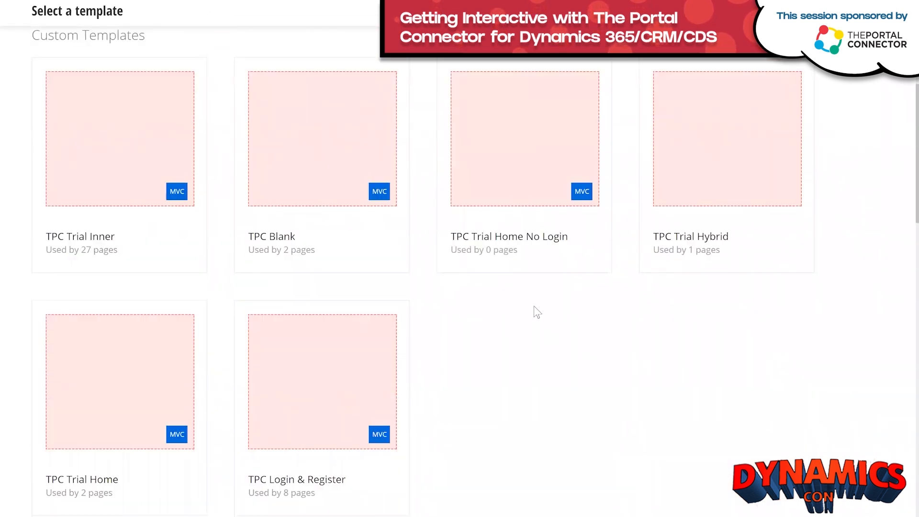
{"action": "mouse_move", "coordinate": [100, 194]}
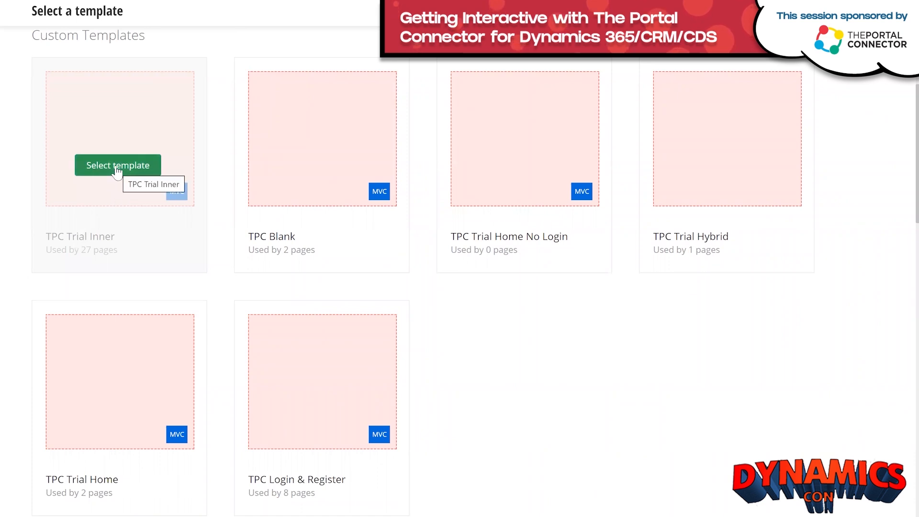
{"action": "left_click", "coordinate": [117, 168]}
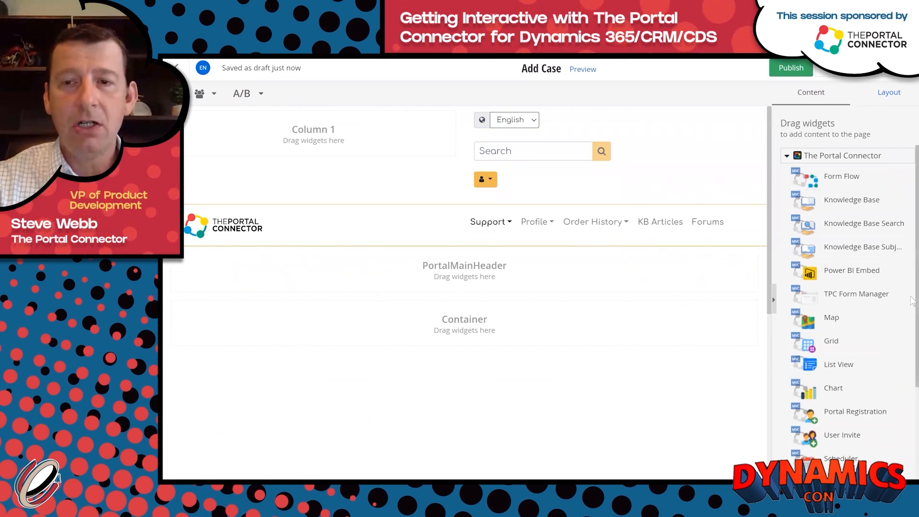
Publish the empty Add Case page.
{"action": "scroll", "coordinate": [910, 297], "scroll_direction": "down", "scroll_amount": 5}
{"action": "scroll", "coordinate": [911, 240], "scroll_direction": "up", "scroll_amount": 5}
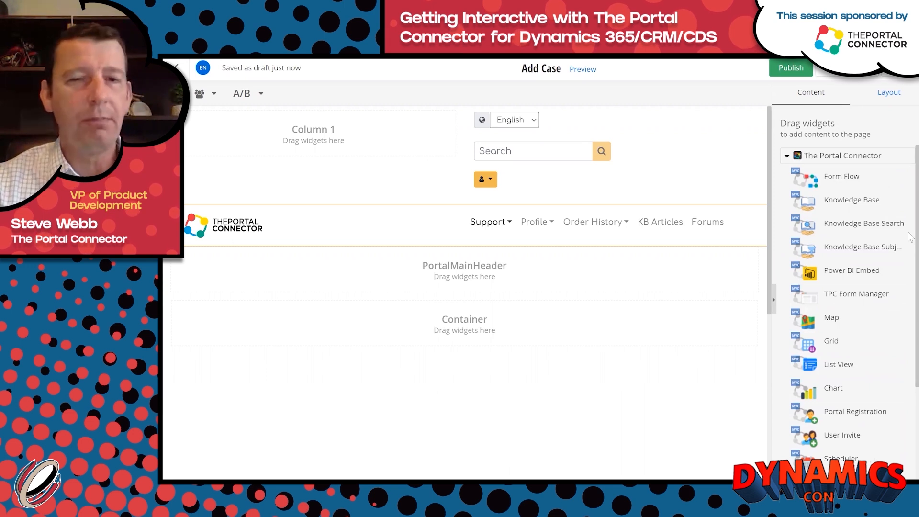
{"action": "left_click", "coordinate": [781, 71]}
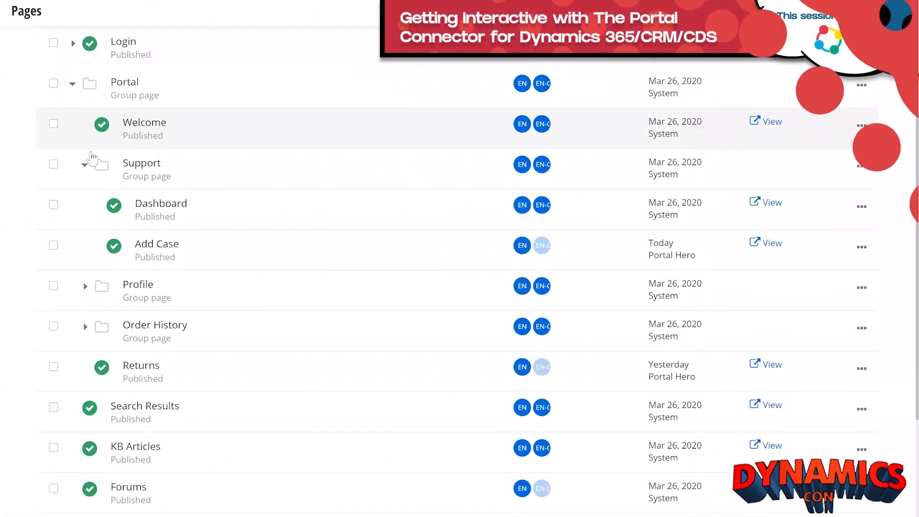
Create a child page 'Edit Case' under Support, hidden from navigation.
{"action": "left_click", "coordinate": [54, 165]}
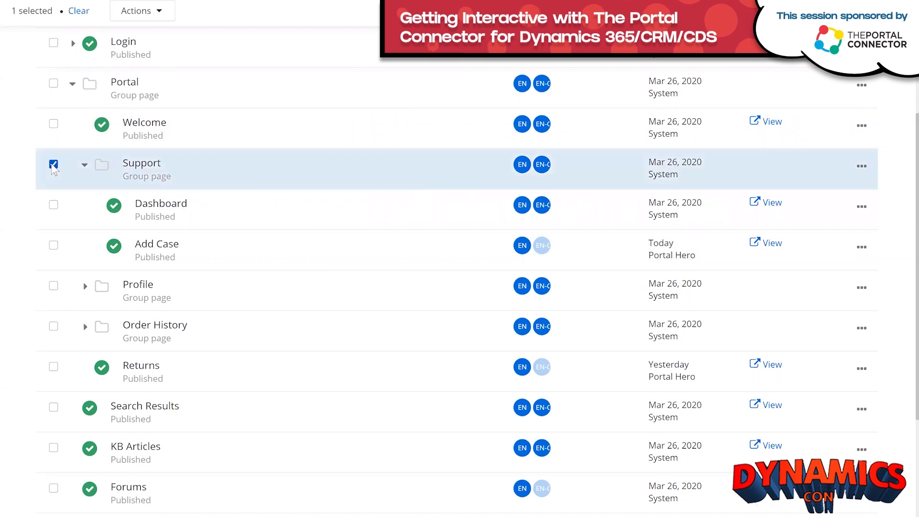
{"action": "left_click", "coordinate": [165, 19]}
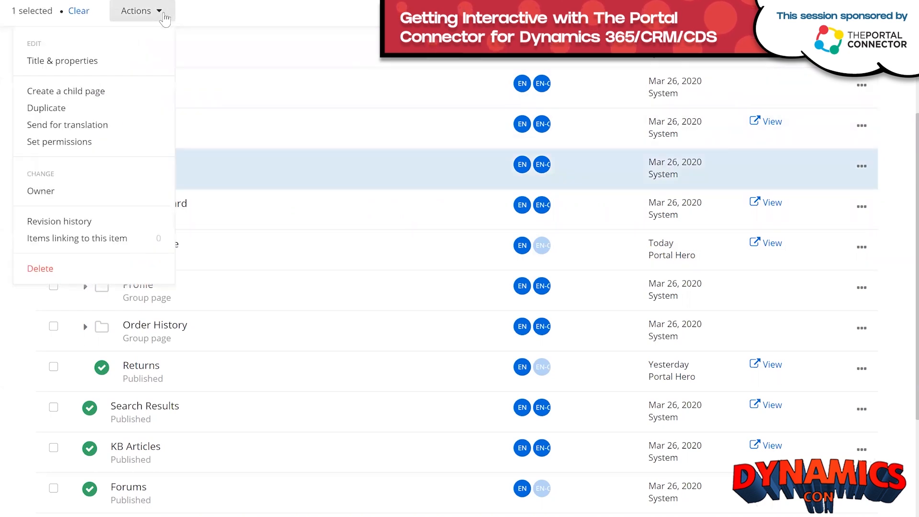
{"action": "left_click", "coordinate": [83, 93]}
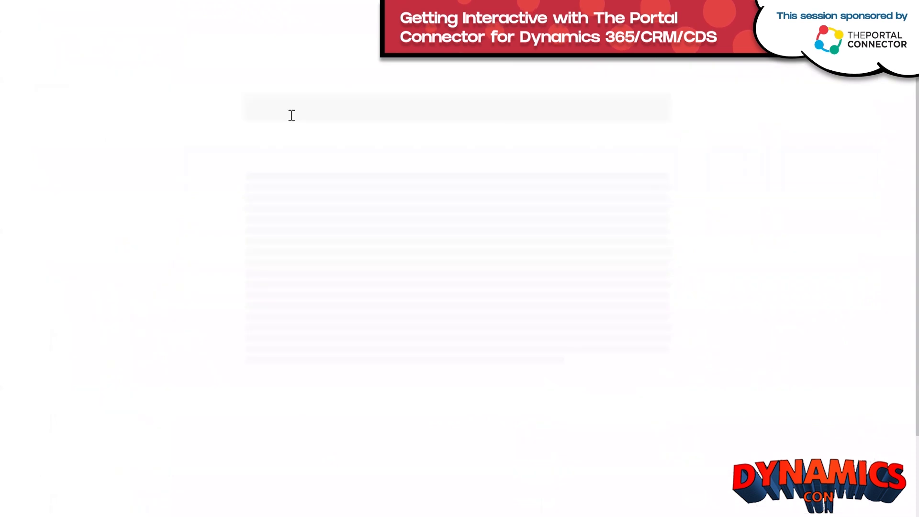
{"action": "type", "text": "E"}
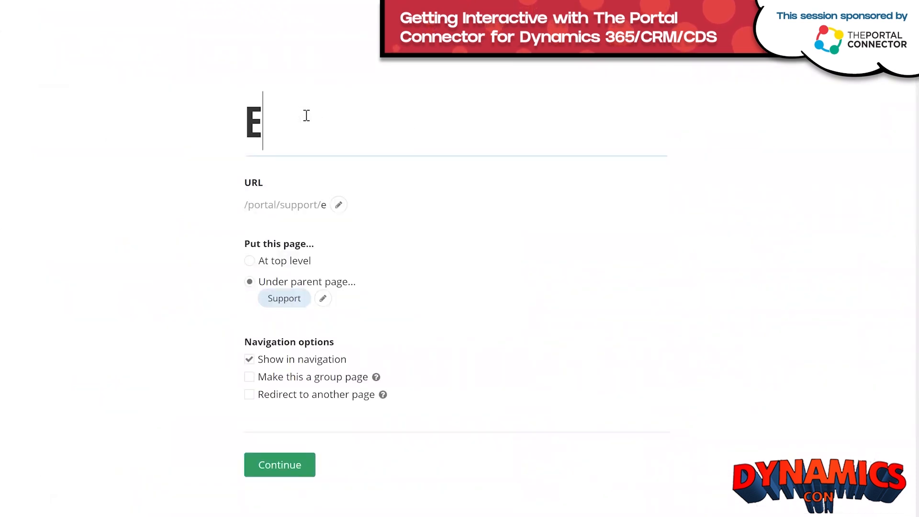
{"action": "type", "text": "dit Ca"}
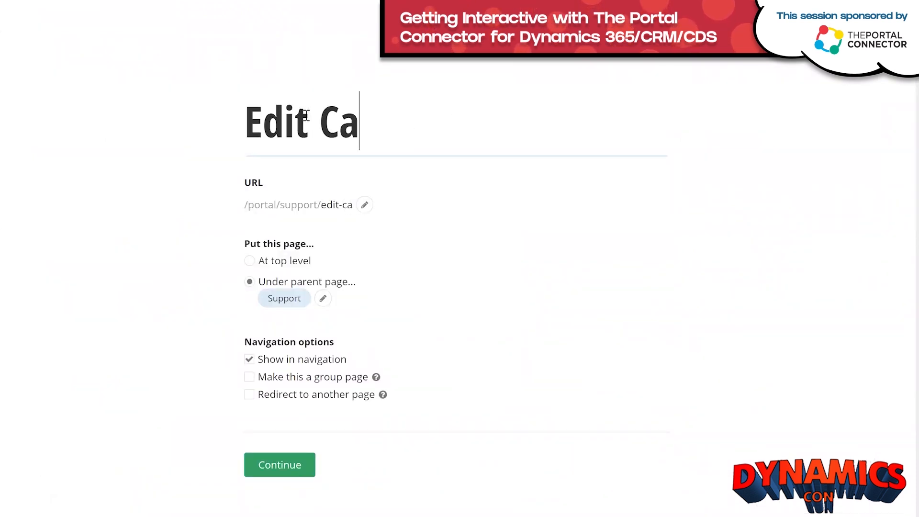
{"action": "type", "text": "se"}
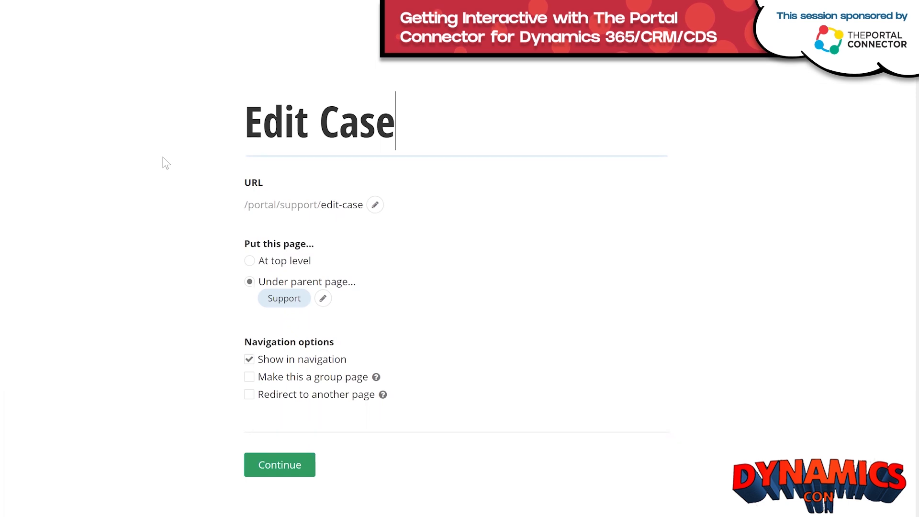
{"action": "left_click", "coordinate": [253, 361]}
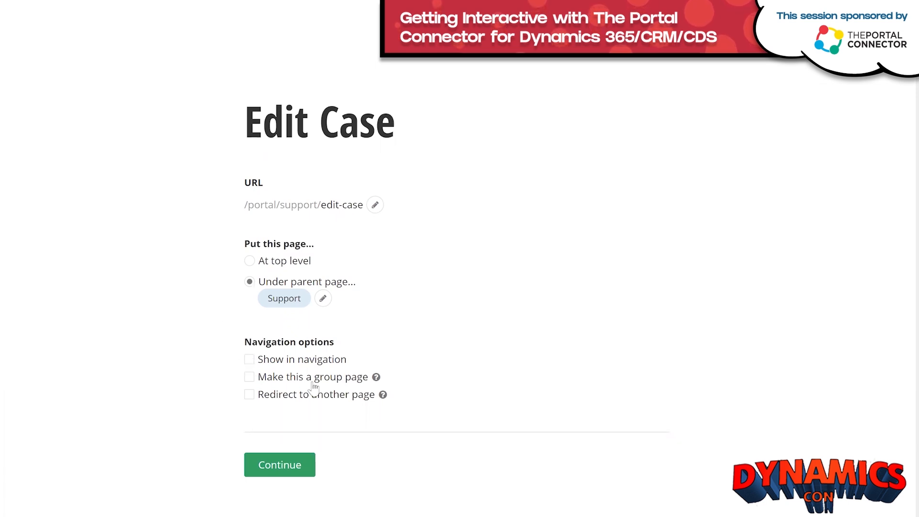
{"action": "left_click", "coordinate": [264, 468]}
Base Edit Case on the TPC Trial Inner template and return to Pages.
{"action": "scroll", "coordinate": [256, 283], "scroll_direction": "down", "scroll_amount": 4}
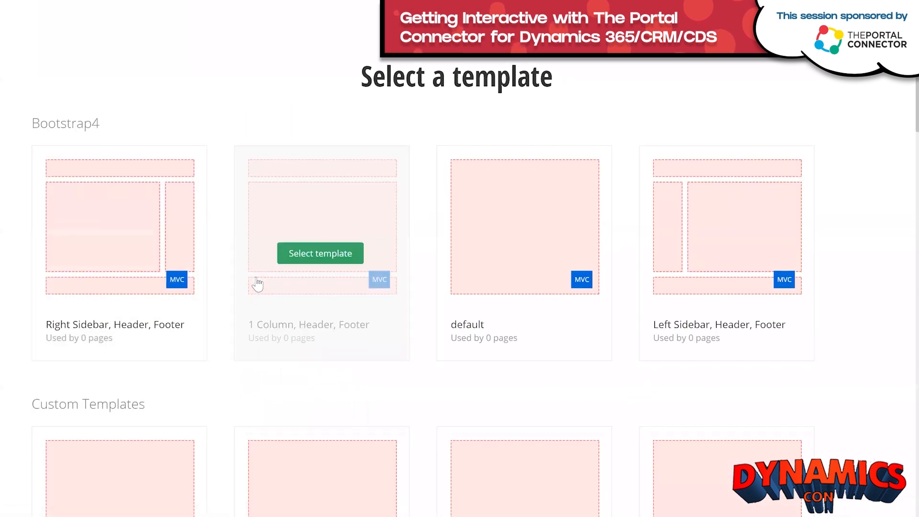
{"action": "scroll", "coordinate": [257, 283], "scroll_direction": "down", "scroll_amount": 5}
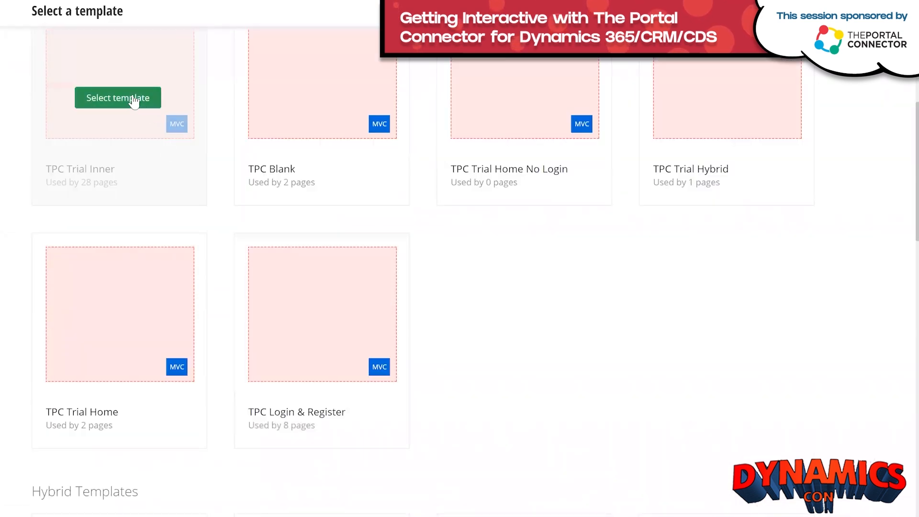
{"action": "left_click", "coordinate": [136, 97]}
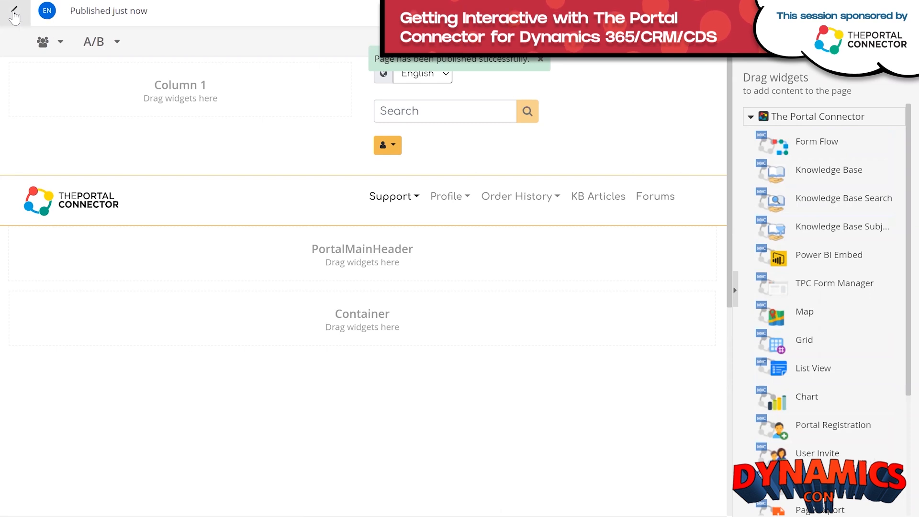
{"action": "left_click", "coordinate": [14, 14]}
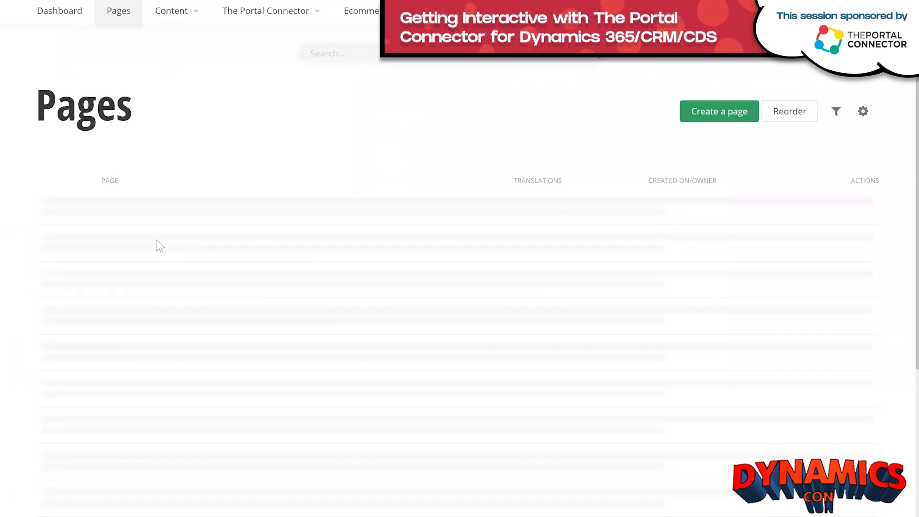
Open the Support > Dashboard page in the page editor.
{"action": "scroll", "coordinate": [192, 255], "scroll_direction": "down", "scroll_amount": 1}
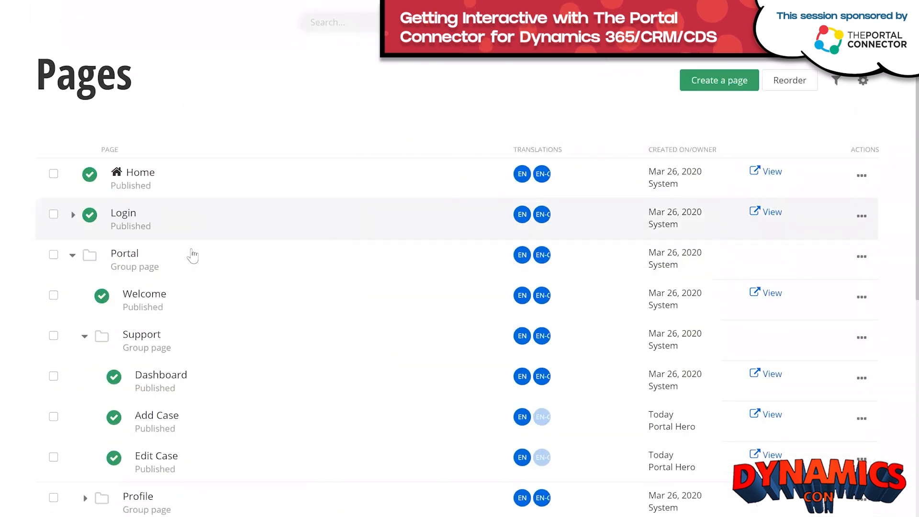
{"action": "scroll", "coordinate": [192, 255], "scroll_direction": "down", "scroll_amount": 3}
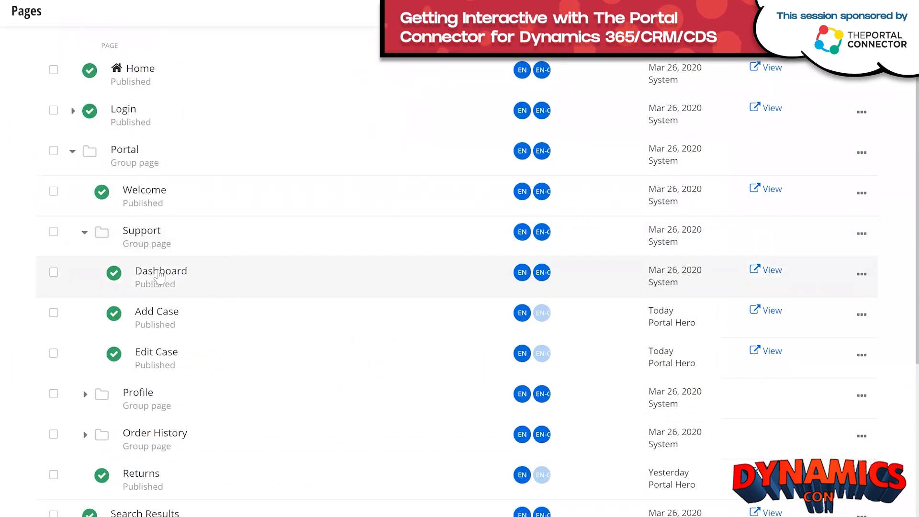
{"action": "left_click", "coordinate": [159, 272]}
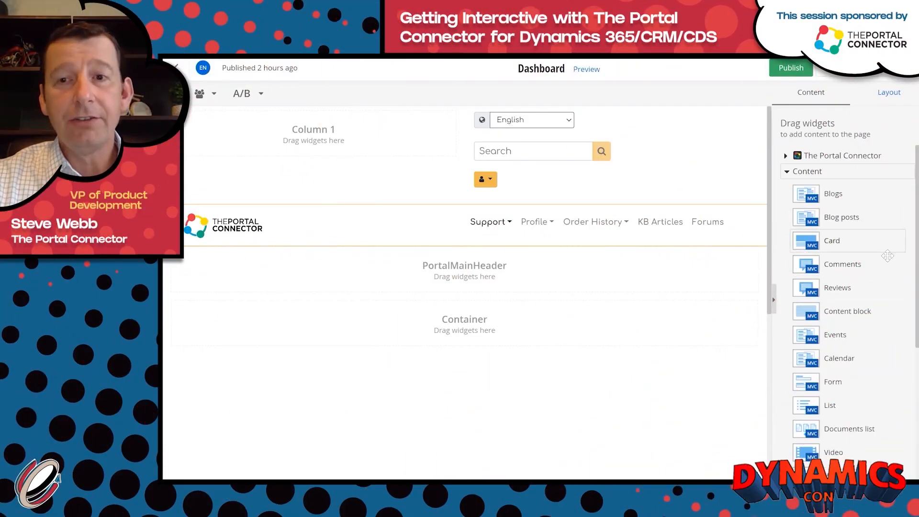
Drop a Content block widget into the container below PortalMainHeader.
{"action": "left_click_drag", "start_coordinate": [910, 205], "coordinate": [903, 352]}
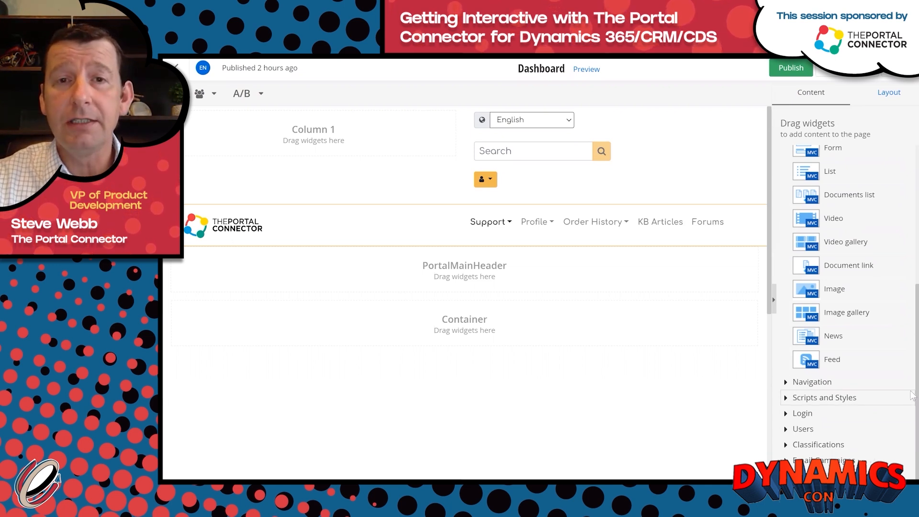
{"action": "scroll", "coordinate": [909, 335], "scroll_direction": "up", "scroll_amount": 5}
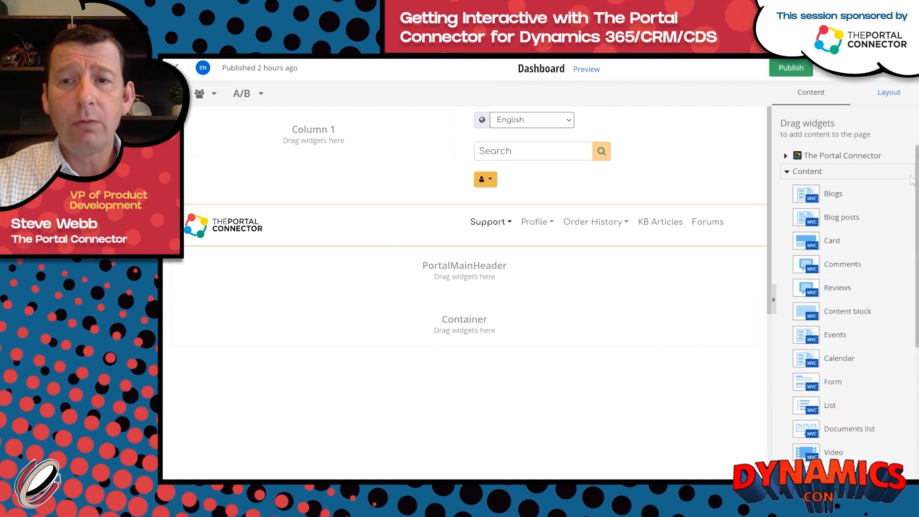
{"action": "scroll", "coordinate": [912, 179], "scroll_direction": "down", "scroll_amount": 5}
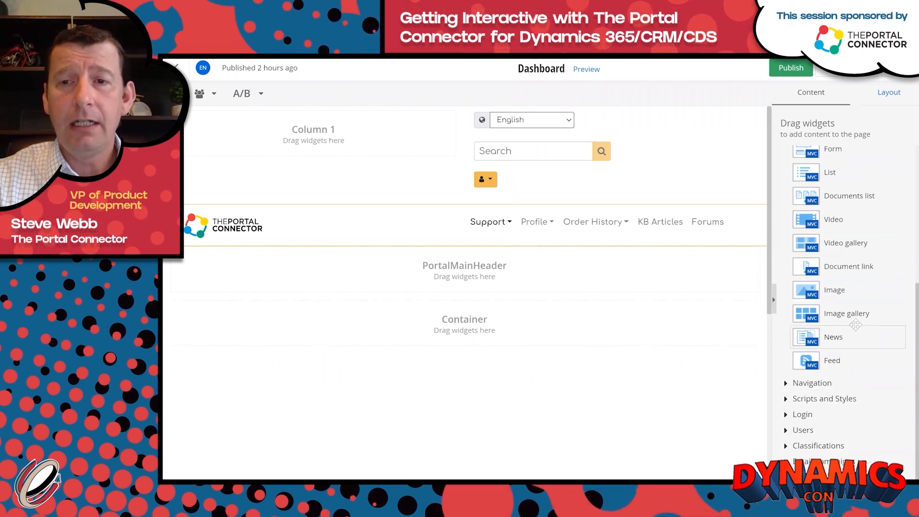
{"action": "scroll", "coordinate": [856, 325], "scroll_direction": "up", "scroll_amount": 1}
{"action": "scroll", "coordinate": [855, 325], "scroll_direction": "up", "scroll_amount": 2}
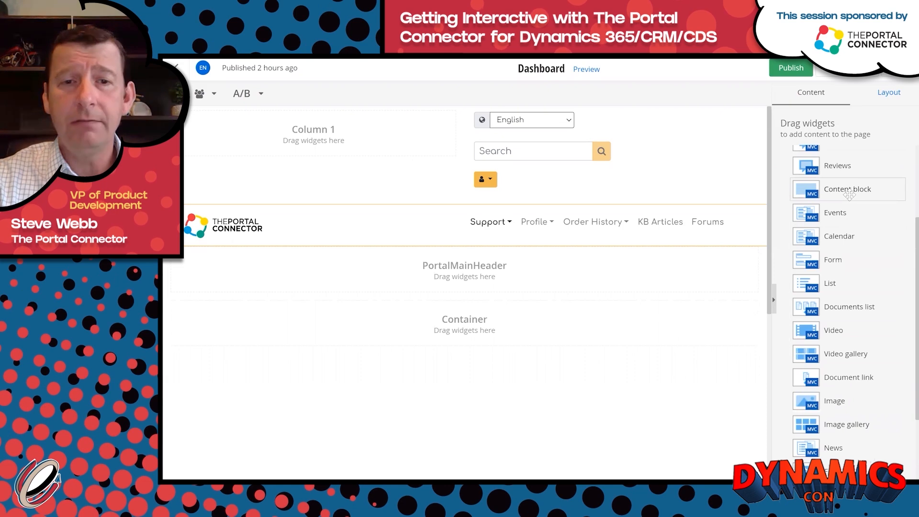
{"action": "left_click_drag", "start_coordinate": [849, 190], "coordinate": [483, 337]}
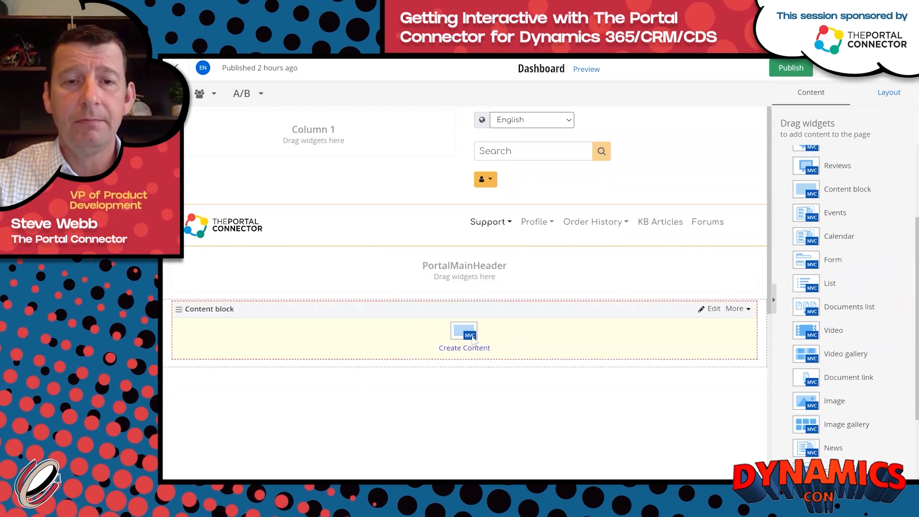
Write 'Dashboard' in the content block, format it as Heading 1, and save.
{"action": "left_click", "coordinate": [472, 338]}
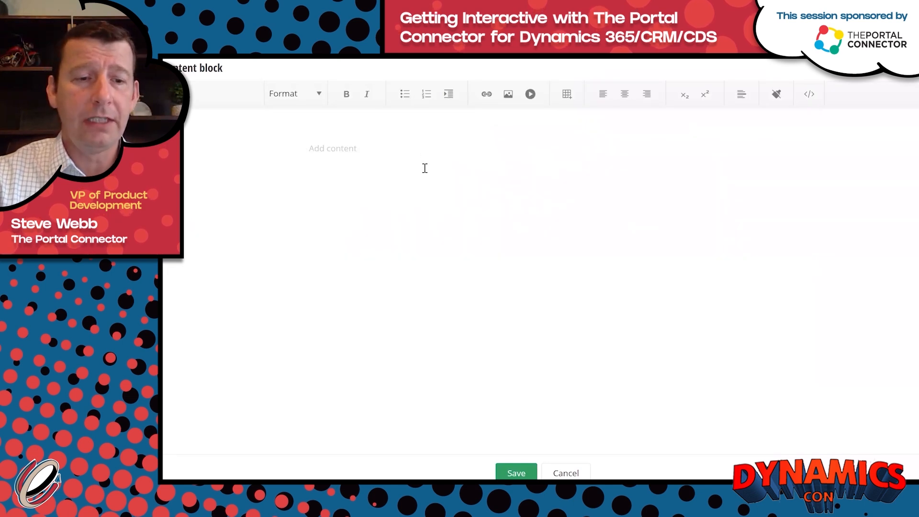
{"action": "type", "text": "Dash"}
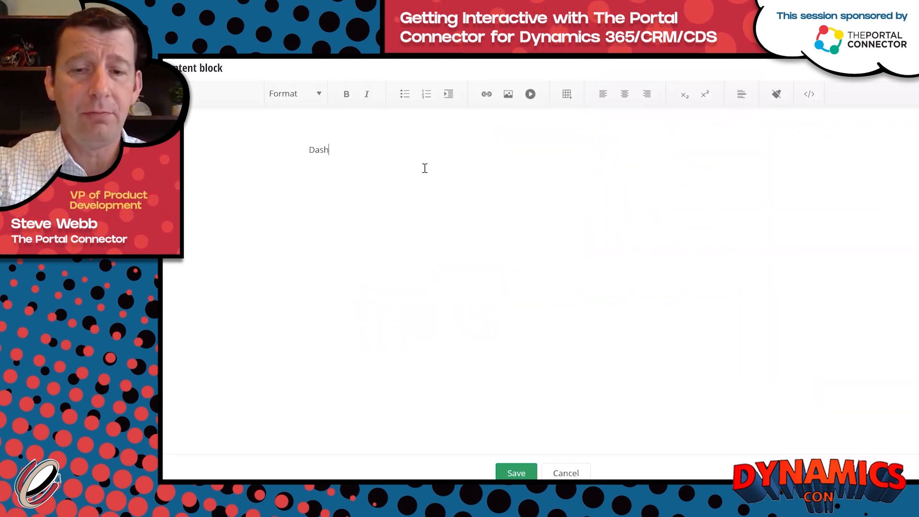
{"action": "type", "text": "board"}
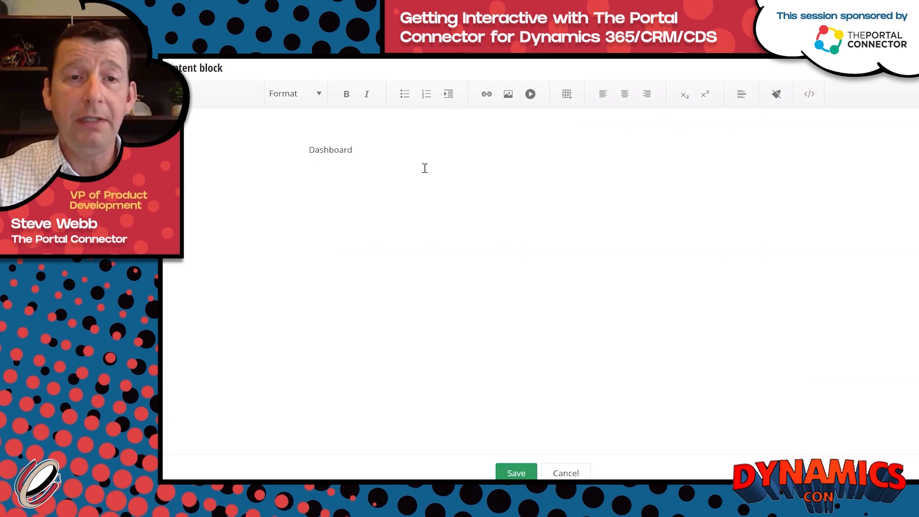
{"action": "double_click", "coordinate": [339, 149]}
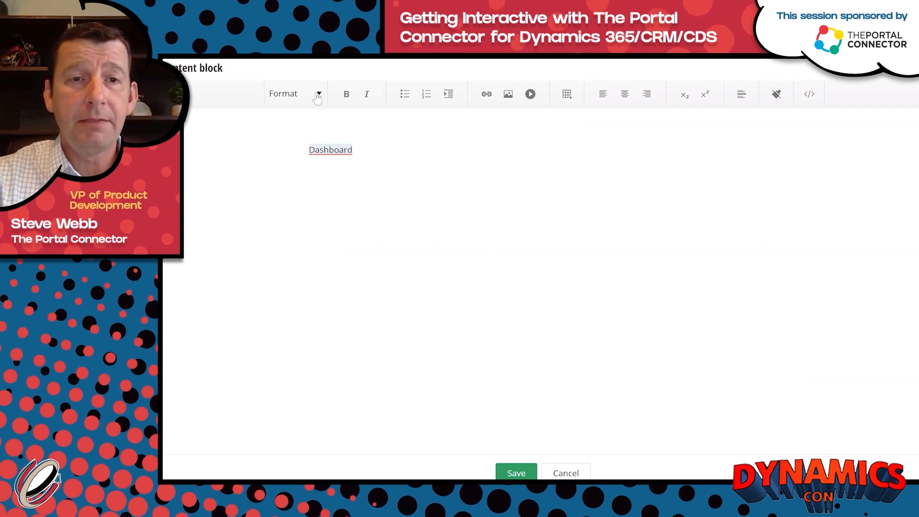
{"action": "left_click", "coordinate": [317, 94]}
{"action": "left_click", "coordinate": [314, 164]}
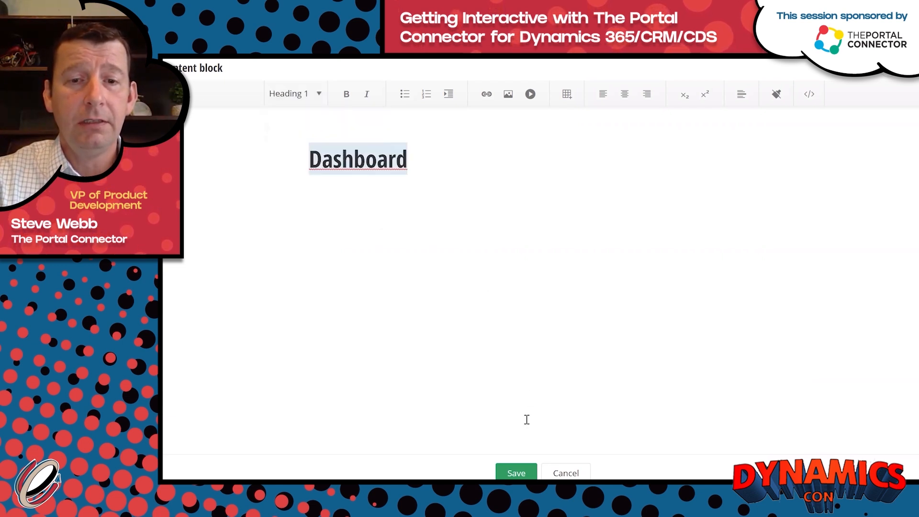
{"action": "left_click", "coordinate": [517, 474]}
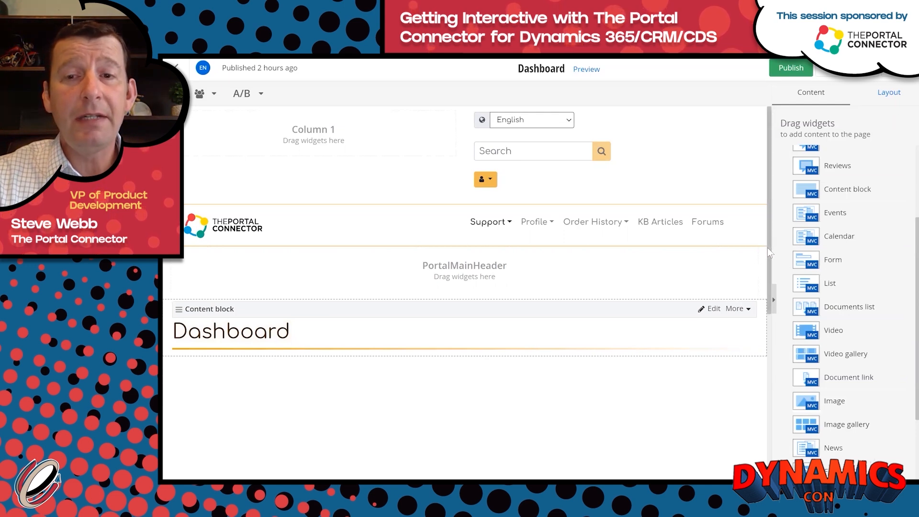
Place The Portal Connector's Grid widget below the Dashboard heading and open its settings.
{"action": "scroll", "coordinate": [768, 248], "scroll_direction": "down", "scroll_amount": 2}
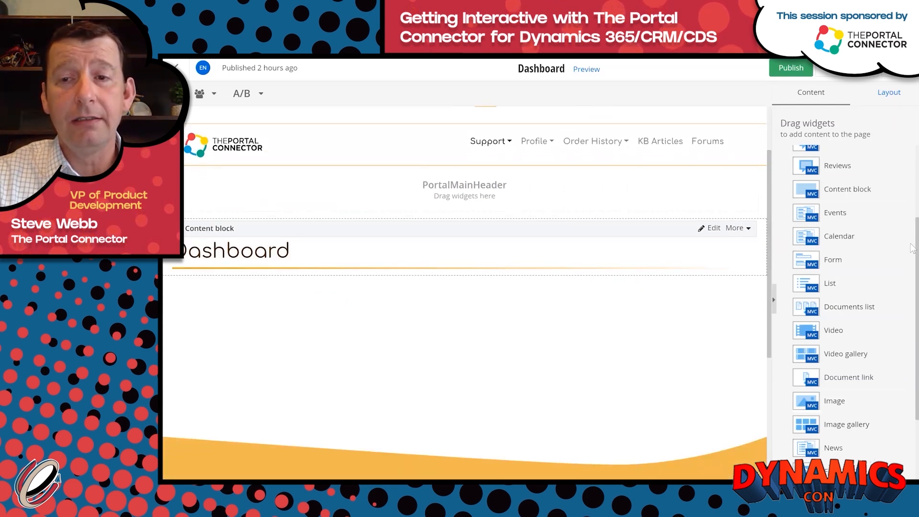
{"action": "scroll", "coordinate": [910, 145], "scroll_direction": "up", "scroll_amount": 3}
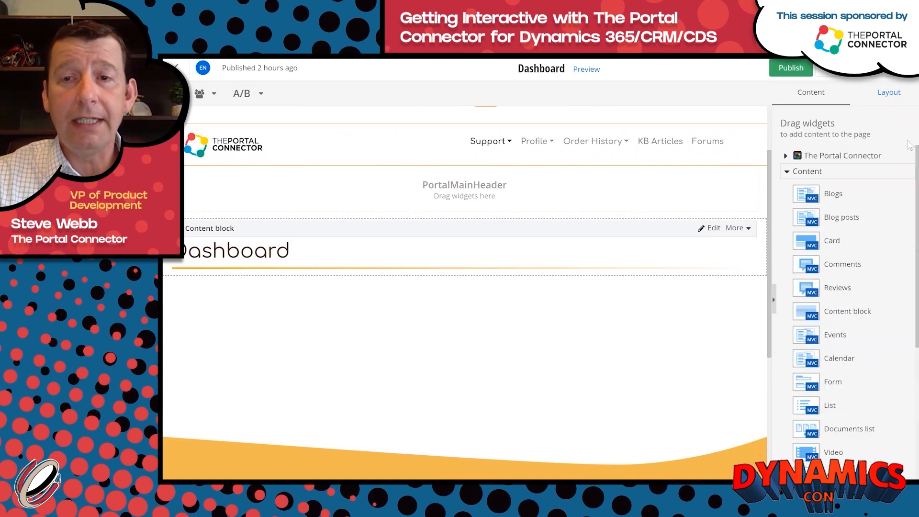
{"action": "left_click", "coordinate": [787, 156]}
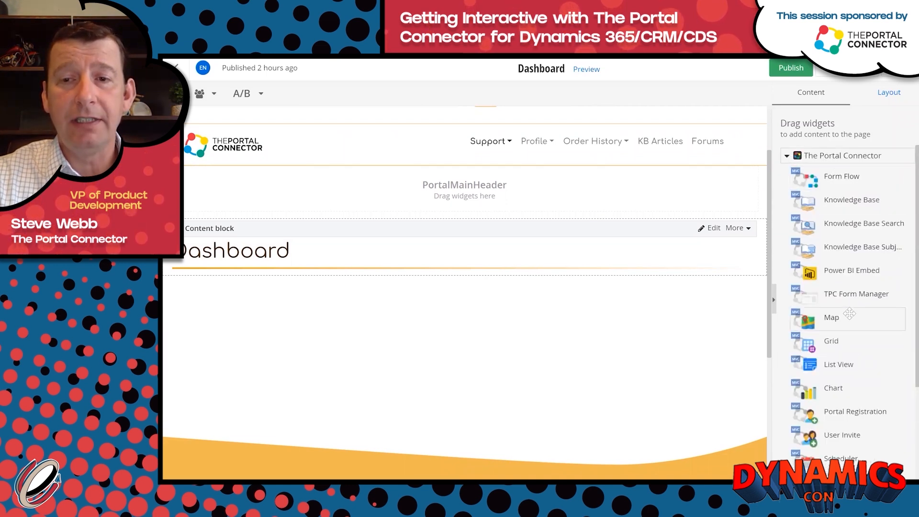
{"action": "left_click_drag", "start_coordinate": [845, 341], "coordinate": [488, 277]}
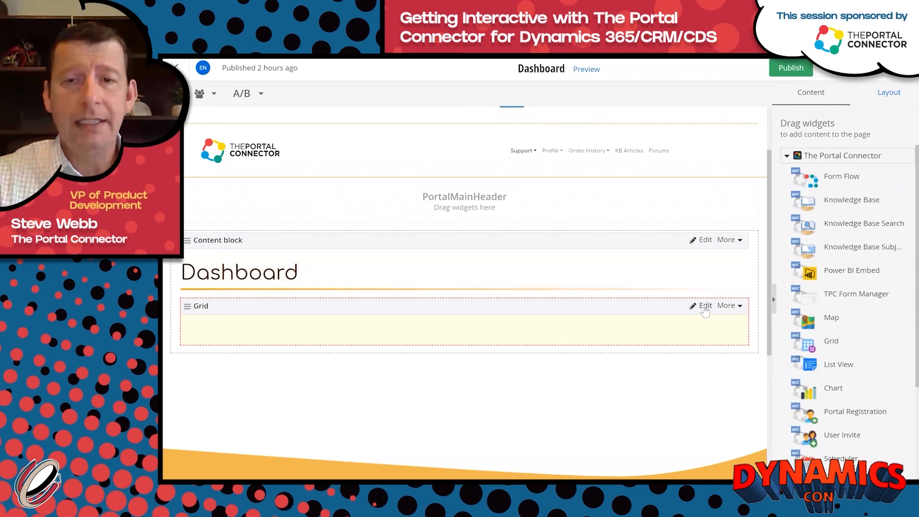
{"action": "left_click", "coordinate": [705, 307]}
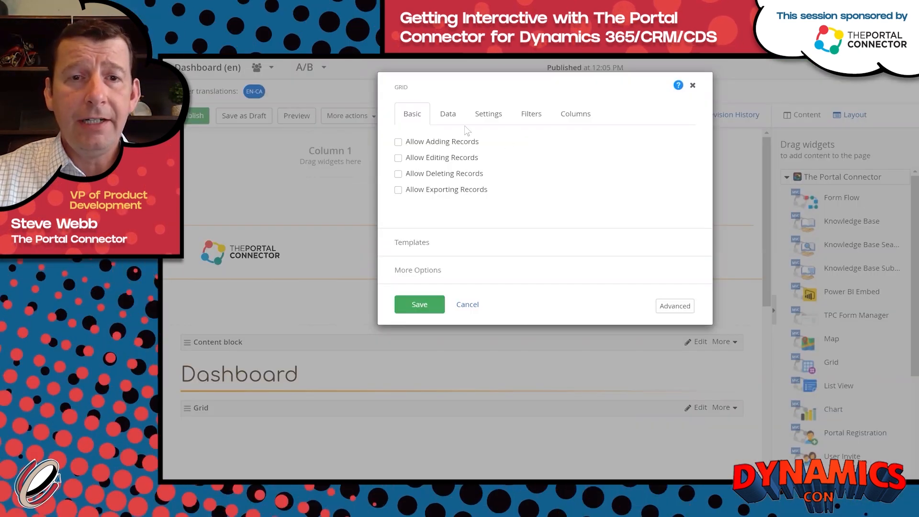
Let the grid add records on a separate page, using Portal > Support > Add Case.
{"action": "left_click", "coordinate": [398, 142]}
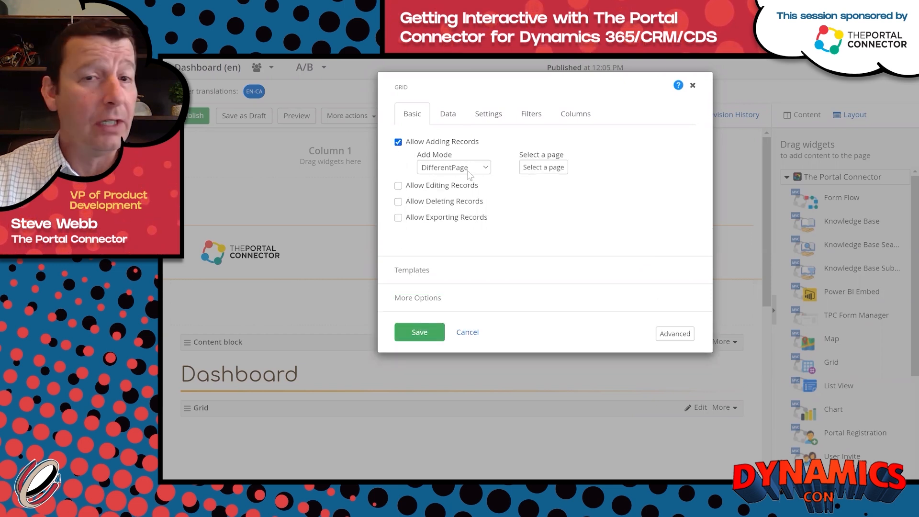
{"action": "left_click", "coordinate": [486, 168]}
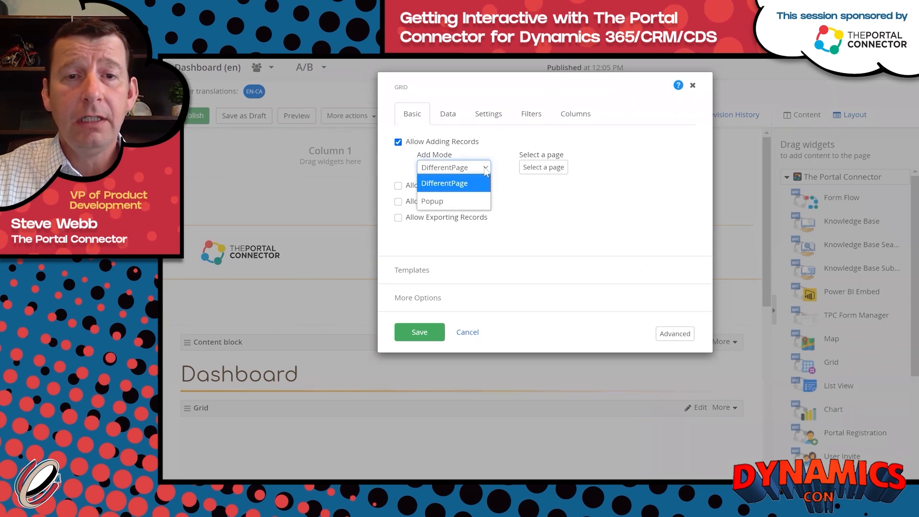
{"action": "left_click", "coordinate": [471, 187]}
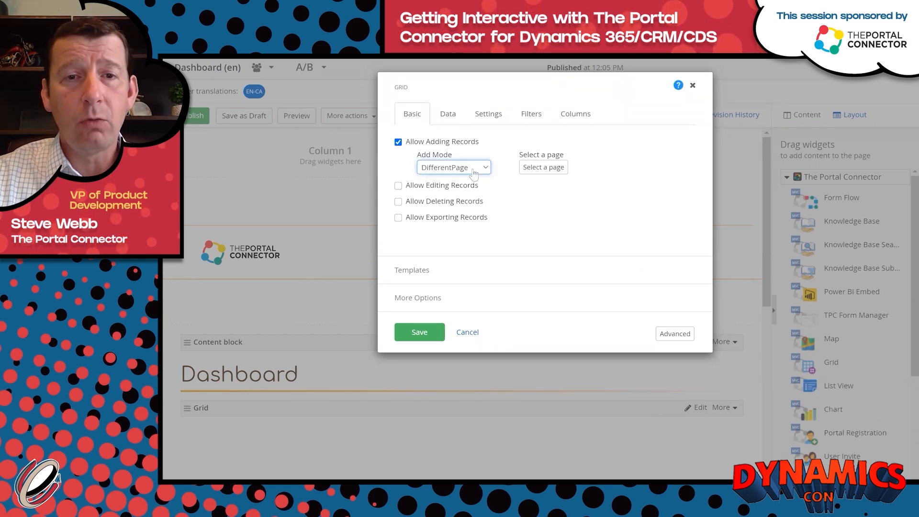
{"action": "left_click", "coordinate": [541, 168]}
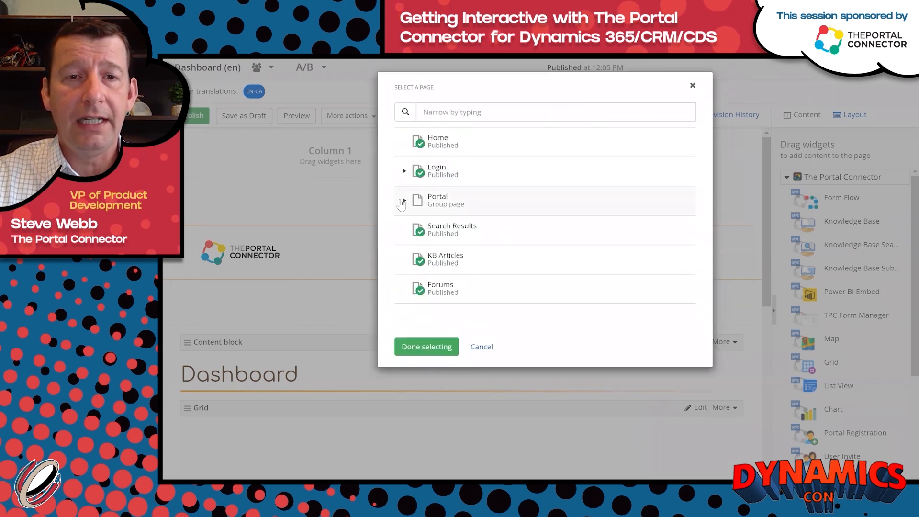
{"action": "left_click", "coordinate": [404, 201]}
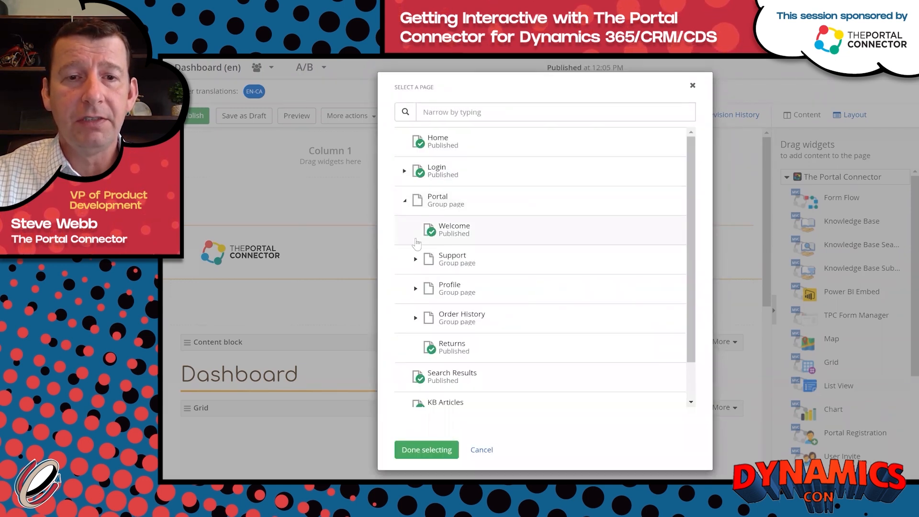
{"action": "scroll", "coordinate": [408, 245], "scroll_direction": "down", "scroll_amount": 2}
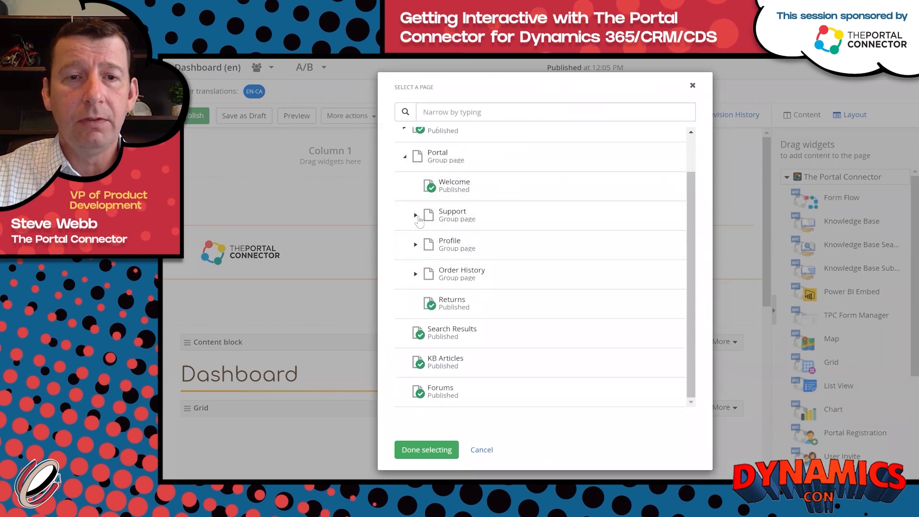
{"action": "left_click", "coordinate": [416, 215]}
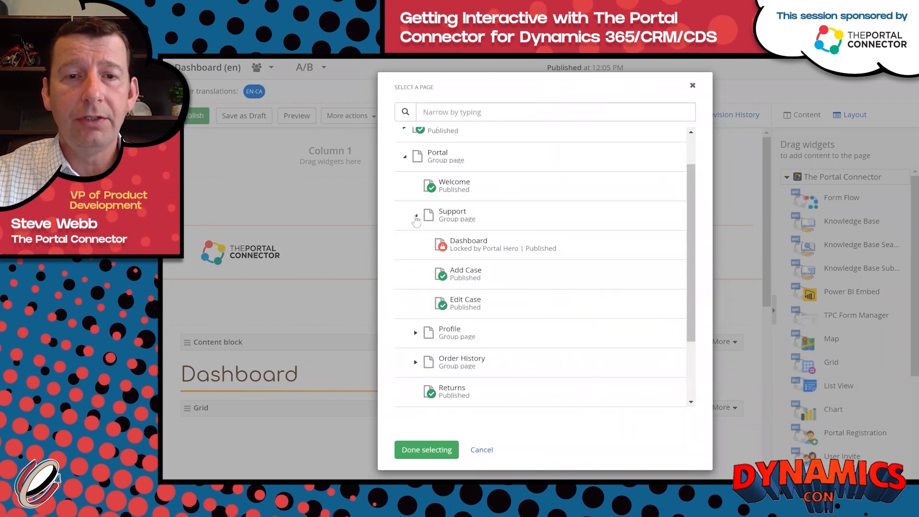
{"action": "left_click", "coordinate": [462, 274]}
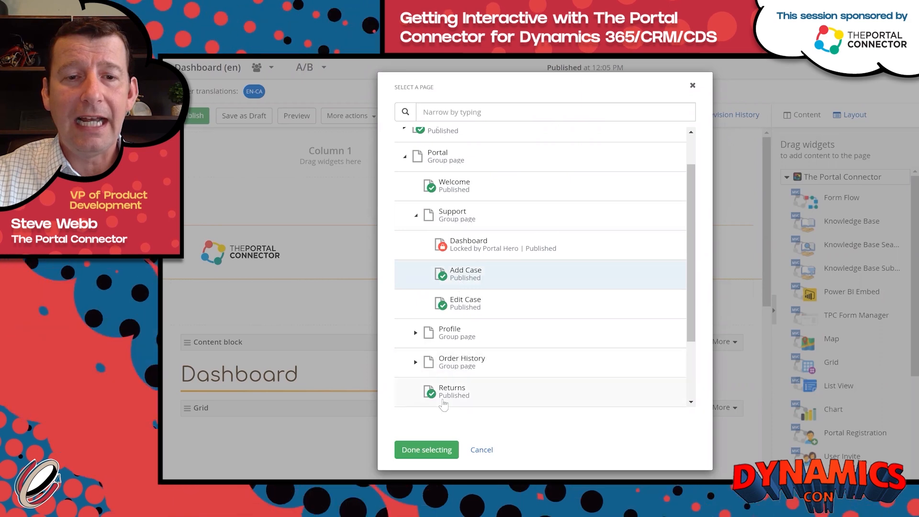
{"action": "left_click", "coordinate": [426, 450]}
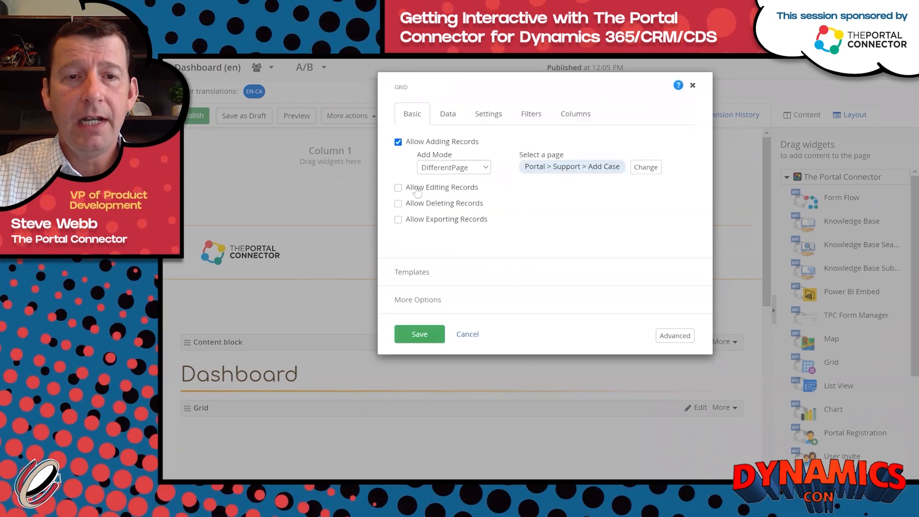
Let the grid edit records on the Portal > Support > Edit Case page, then view Data settings.
{"action": "left_click", "coordinate": [398, 188]}
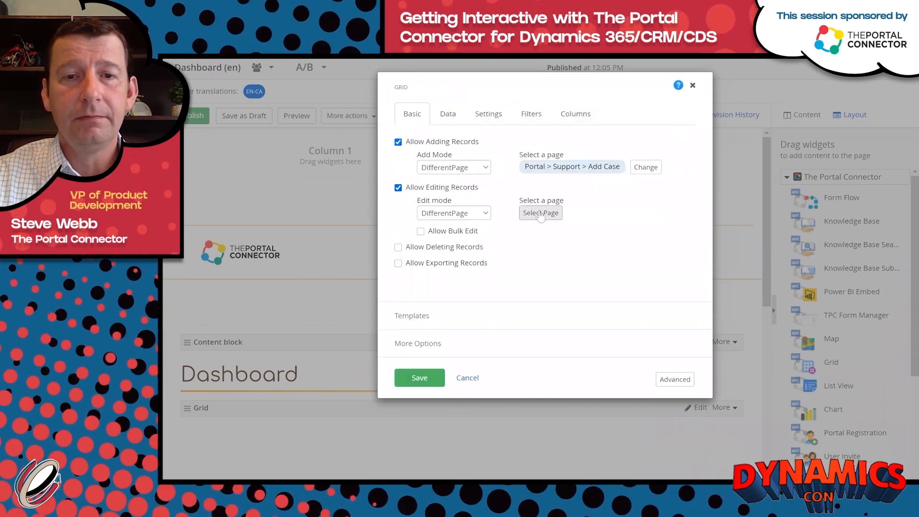
{"action": "left_click", "coordinate": [540, 214]}
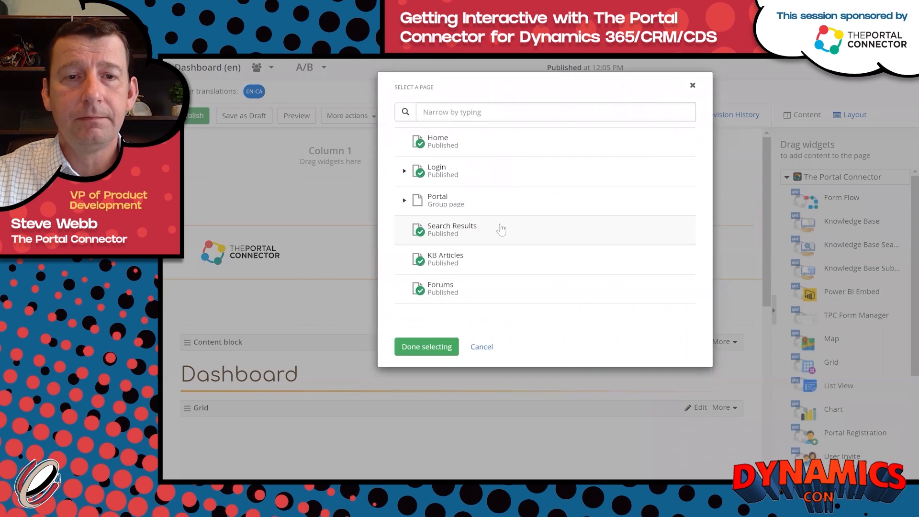
{"action": "left_click", "coordinate": [404, 200]}
{"action": "scroll", "coordinate": [417, 216], "scroll_direction": "down", "scroll_amount": 1}
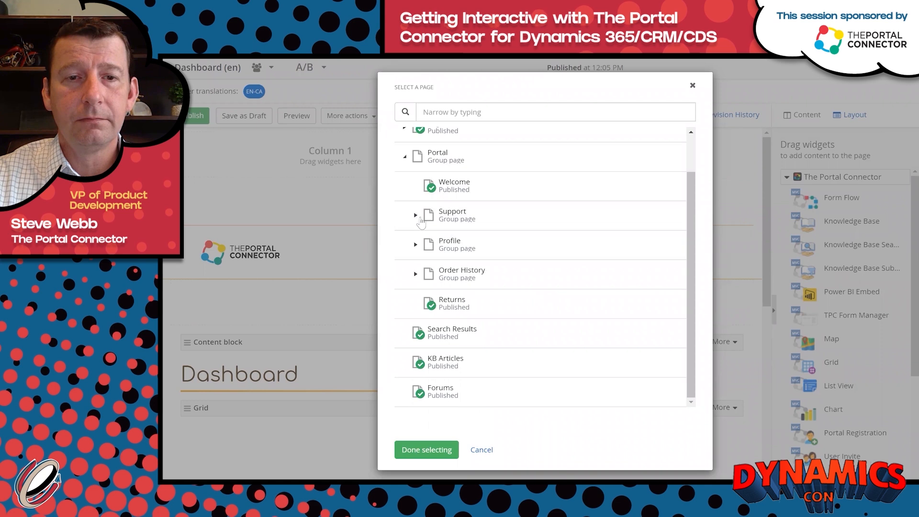
{"action": "left_click", "coordinate": [416, 215]}
{"action": "left_click", "coordinate": [450, 303]}
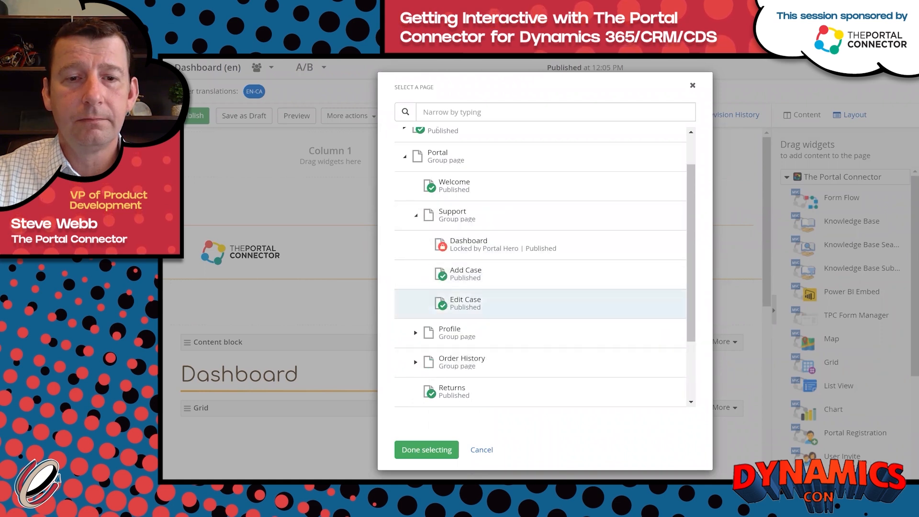
{"action": "left_click", "coordinate": [428, 449]}
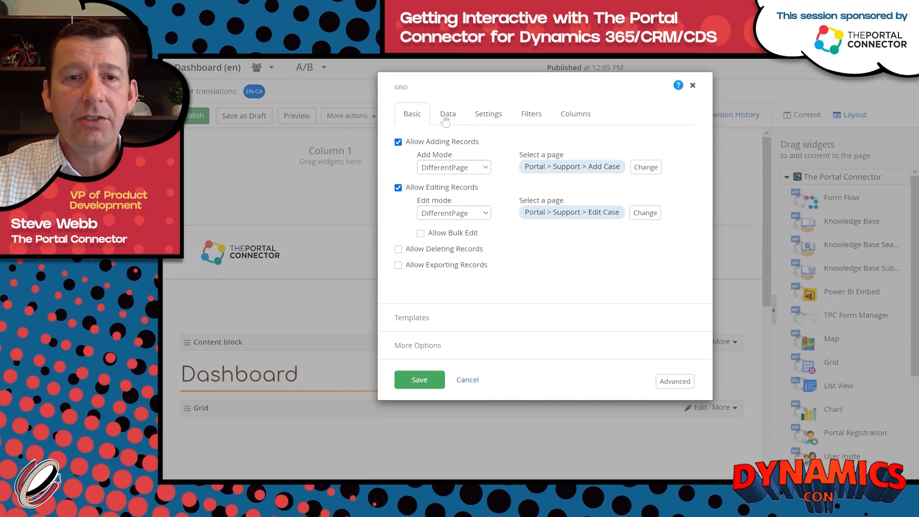
{"action": "left_click", "coordinate": [446, 119]}
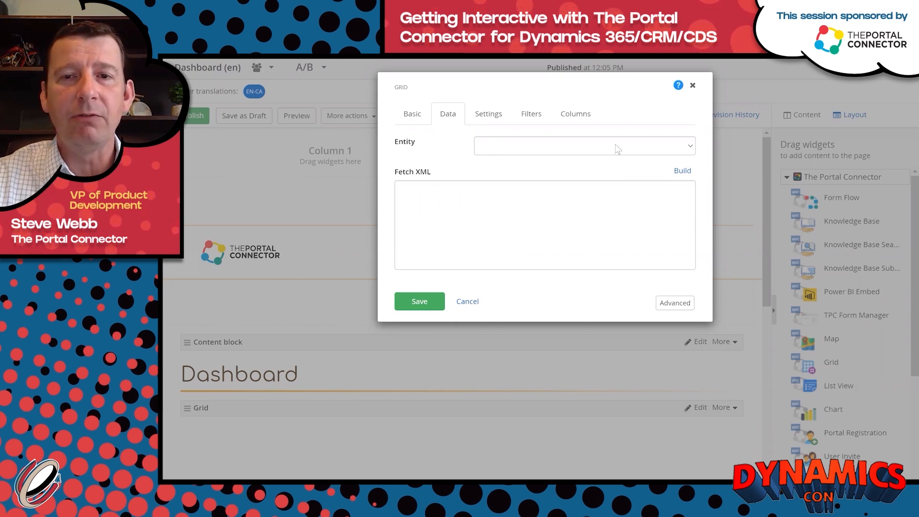
Set the grid's entity to Case, review the loaded Fetch XML, and open the builder.
{"action": "left_click", "coordinate": [690, 146]}
{"action": "type", "text": "case"}
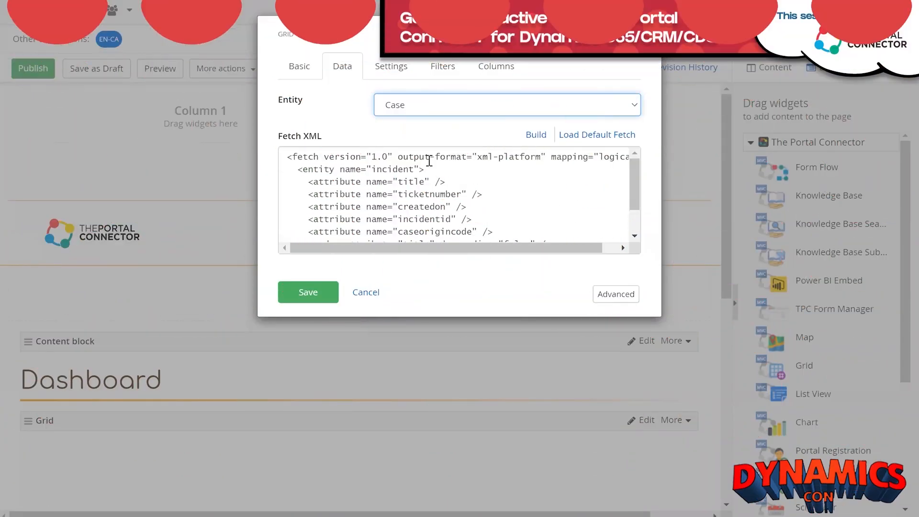
{"action": "mouse_move", "coordinate": [638, 185]}
{"action": "left_mouse_down"}
{"action": "mouse_move", "coordinate": [630, 205]}
{"action": "mouse_move", "coordinate": [633, 194]}
{"action": "left_mouse_up"}
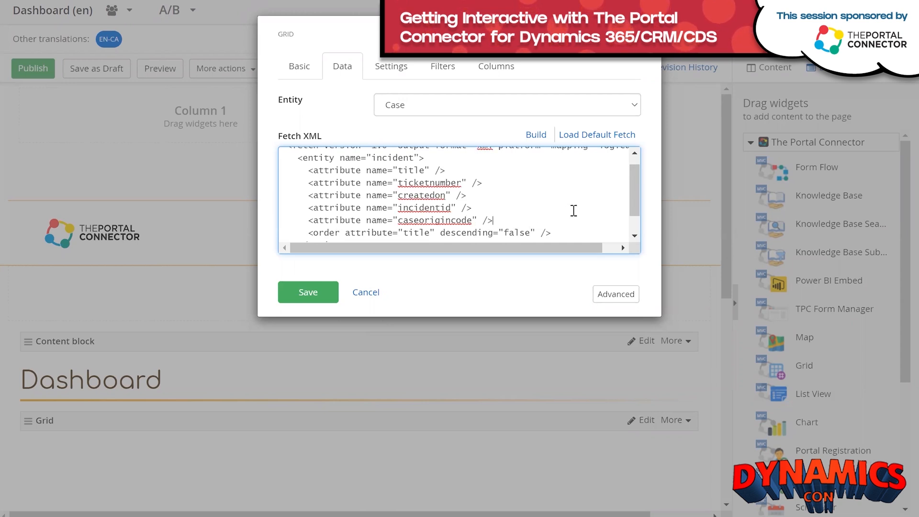
{"action": "left_click_drag", "start_coordinate": [633, 197], "coordinate": [633, 187]}
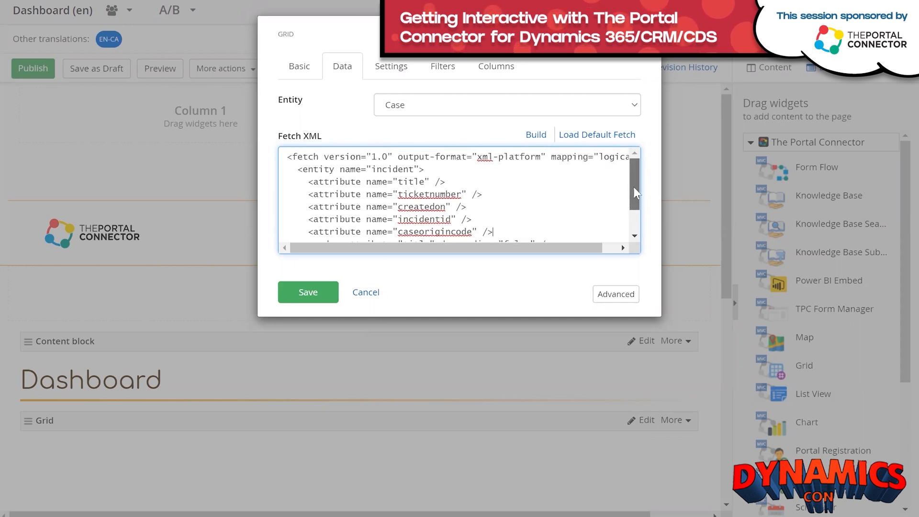
{"action": "left_click", "coordinate": [537, 141]}
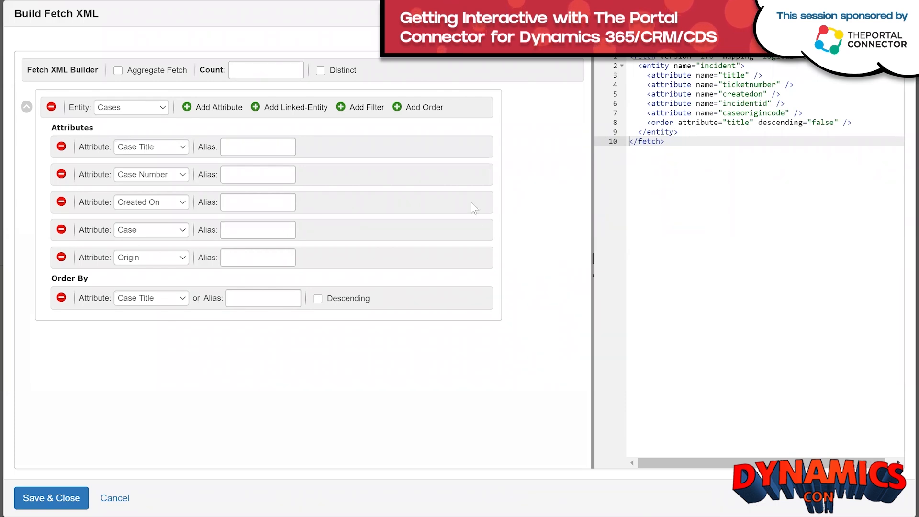
Remove the Origin attribute from the case query and save the builder.
{"action": "left_click", "coordinate": [62, 258]}
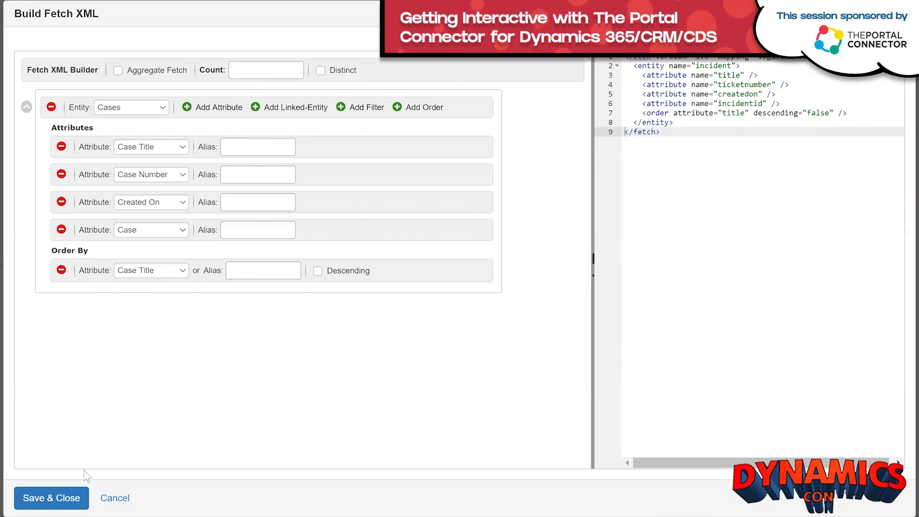
{"action": "left_click", "coordinate": [43, 498]}
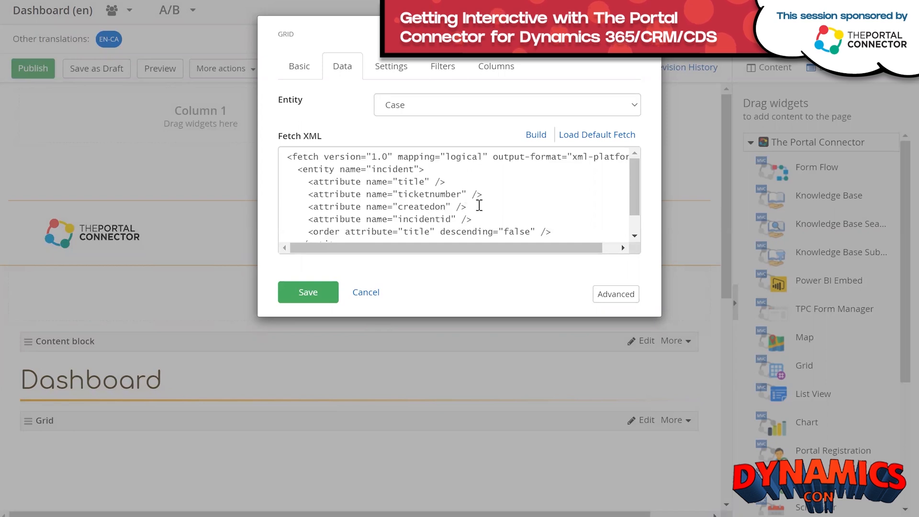
Copy the OR filter block with its four conditions from the Fetch XML in Notepad.
{"action": "scroll", "coordinate": [482, 201], "scroll_direction": "down", "scroll_amount": 1}
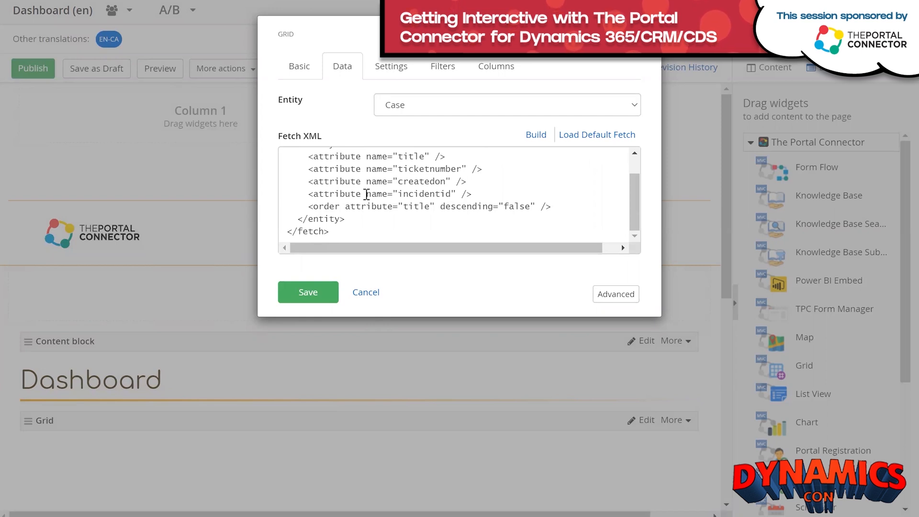
{"action": "scroll", "coordinate": [369, 194], "scroll_direction": "up", "scroll_amount": 1}
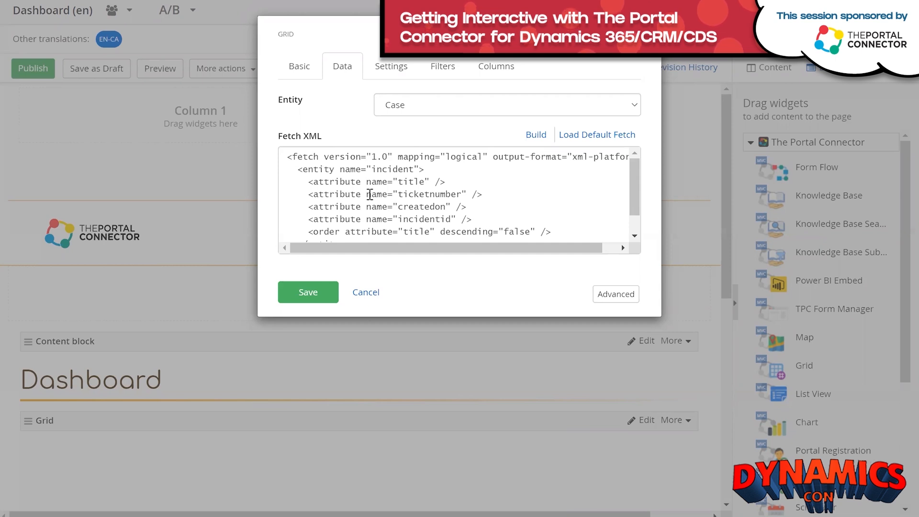
{"action": "scroll", "coordinate": [370, 194], "scroll_direction": "down", "scroll_amount": 1}
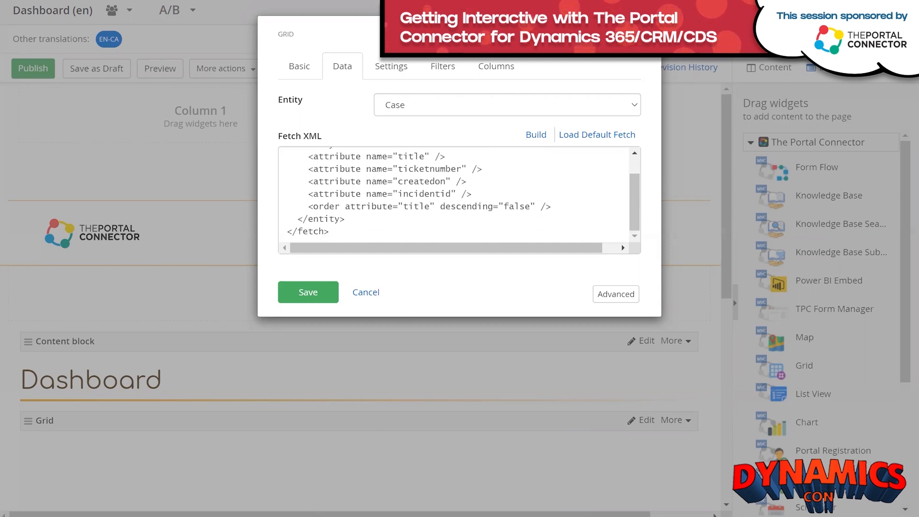
{"action": "key", "text": "alt+Tab"}
{"action": "left_click_drag", "start_coordinate": [71, 131], "coordinate": [98, 68]}
{"action": "right_click", "coordinate": [97, 85]}
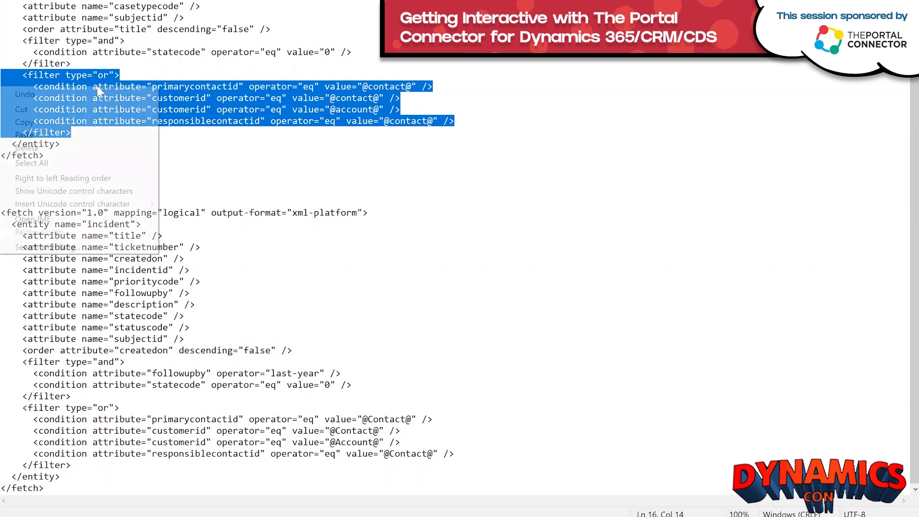
{"action": "left_click", "coordinate": [93, 122]}
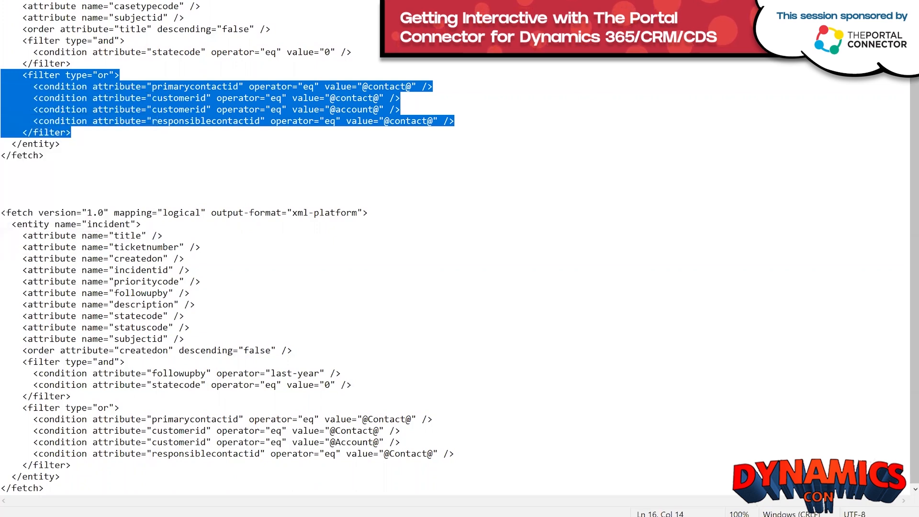
Paste the OR filter block into the grid's Fetch XML after the order line.
{"action": "key", "text": "alt+Tab"}
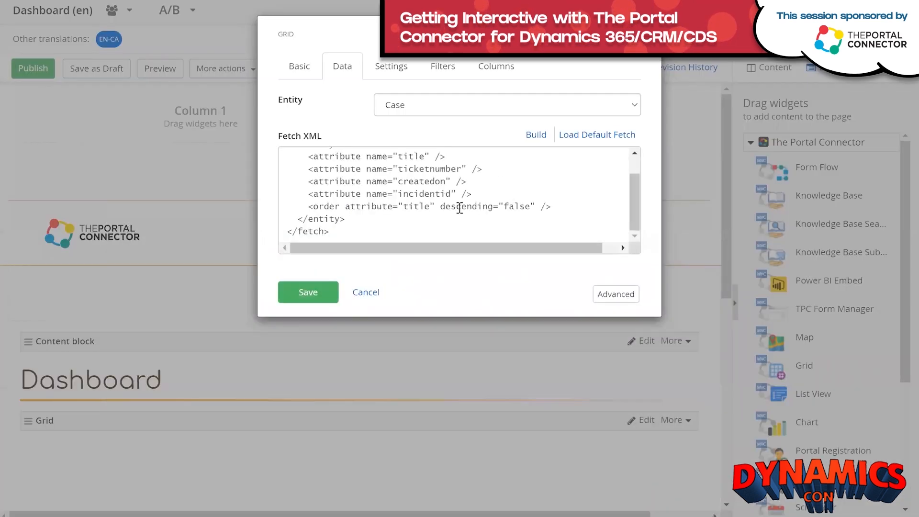
{"action": "left_click", "coordinate": [563, 209]}
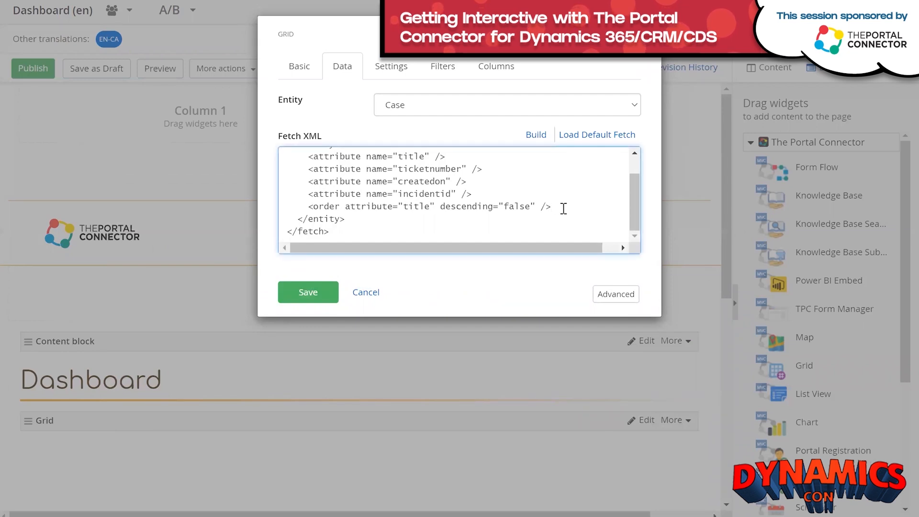
{"action": "key", "text": "ctrl+v"}
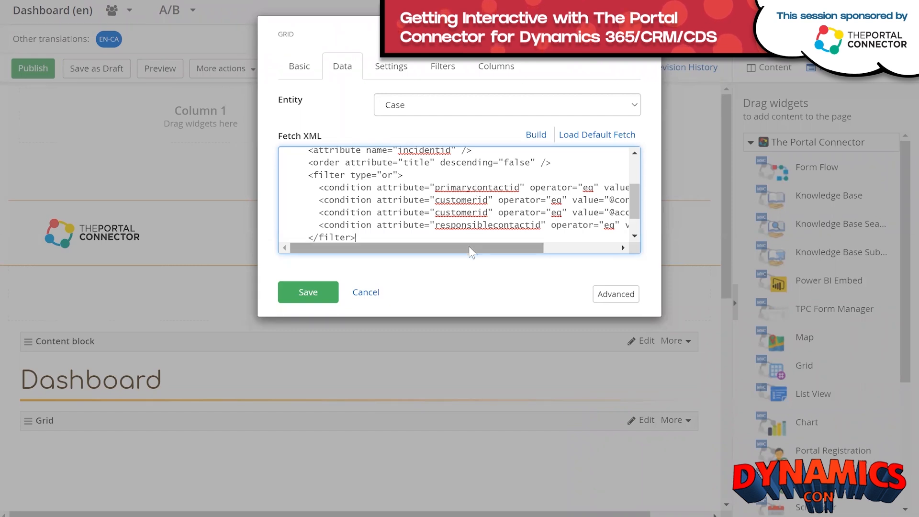
{"action": "left_click_drag", "start_coordinate": [470, 248], "coordinate": [527, 249]}
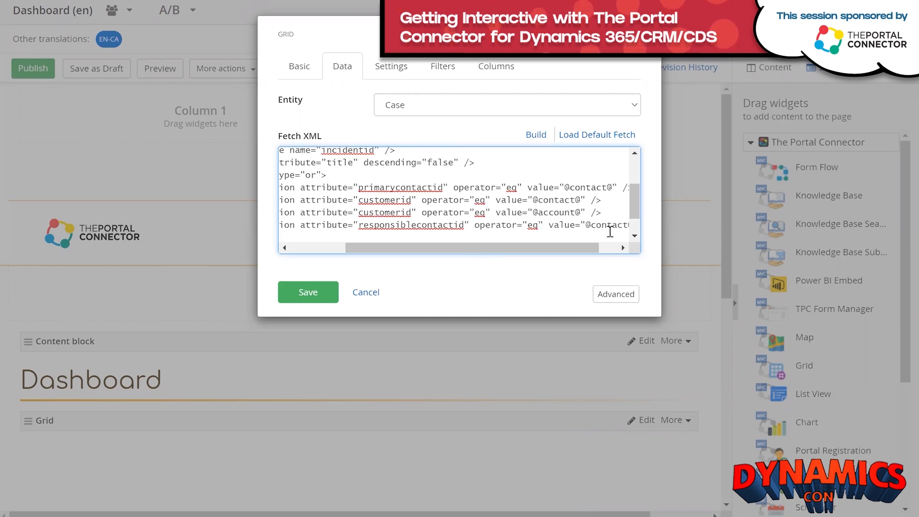
{"action": "left_click_drag", "start_coordinate": [455, 253], "coordinate": [489, 246]}
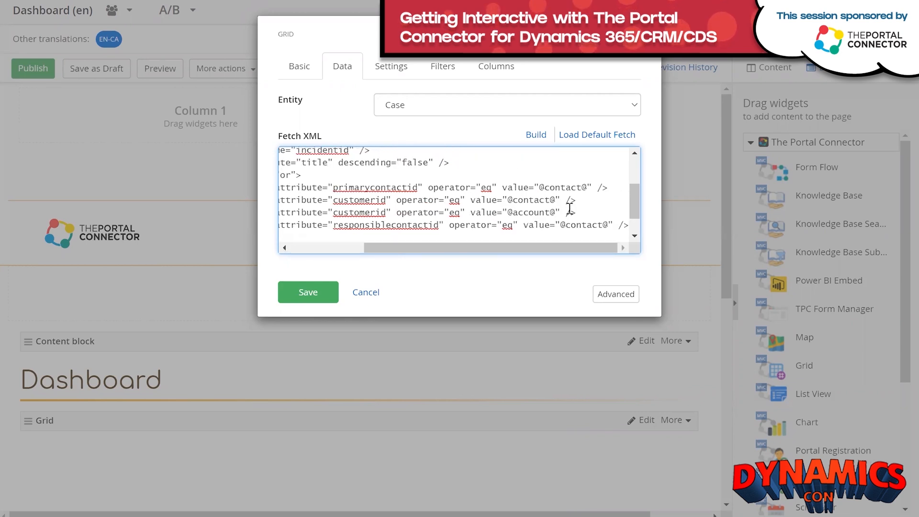
{"action": "left_click_drag", "start_coordinate": [540, 188], "coordinate": [587, 188]}
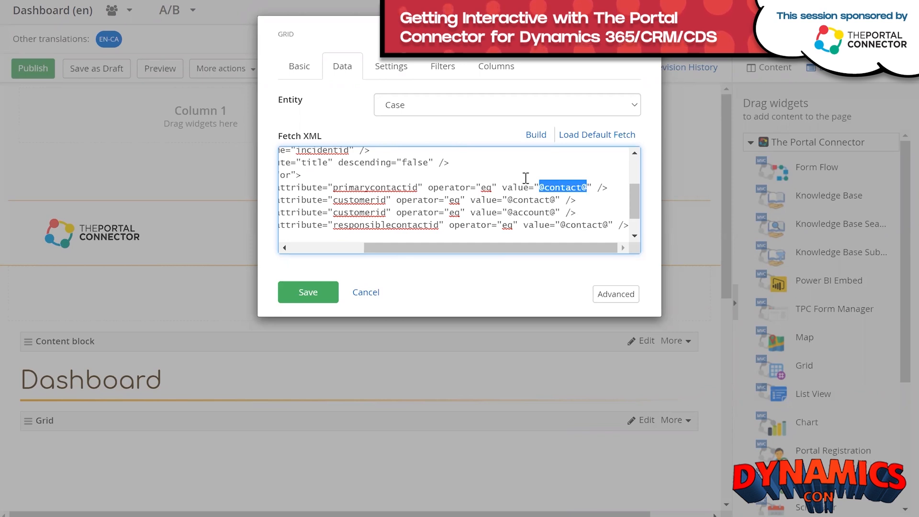
Add an 'account' filter resolving to the signed-in user's Parent Customer ID.
{"action": "left_click", "coordinate": [445, 72]}
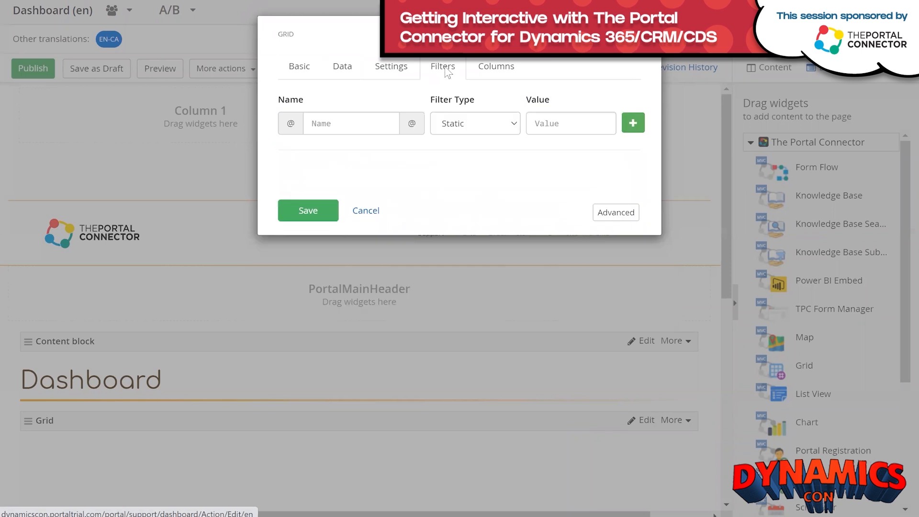
{"action": "left_click", "coordinate": [354, 123]}
{"action": "left_click", "coordinate": [343, 152]}
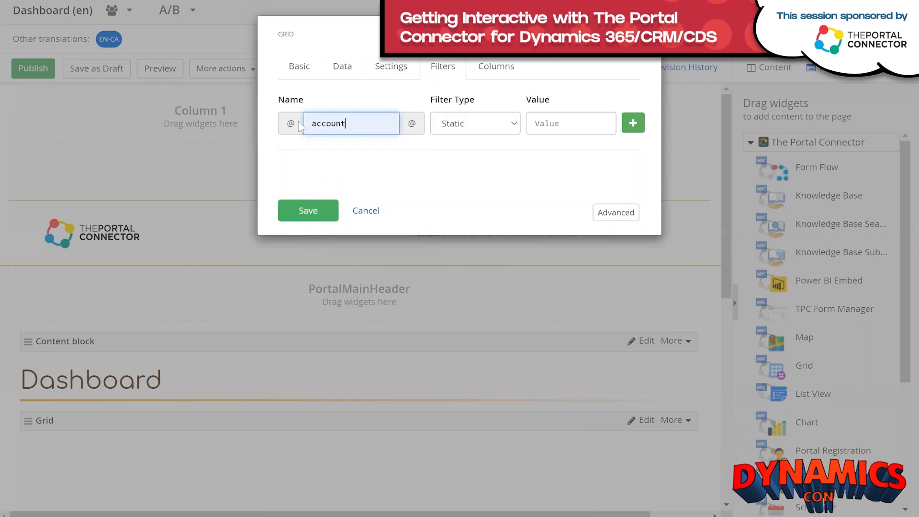
{"action": "left_click", "coordinate": [516, 125]}
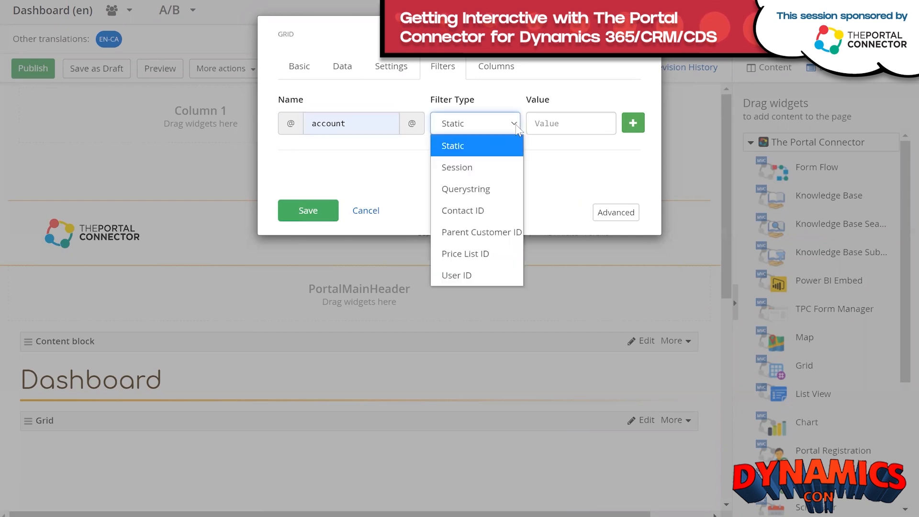
{"action": "left_click", "coordinate": [460, 231]}
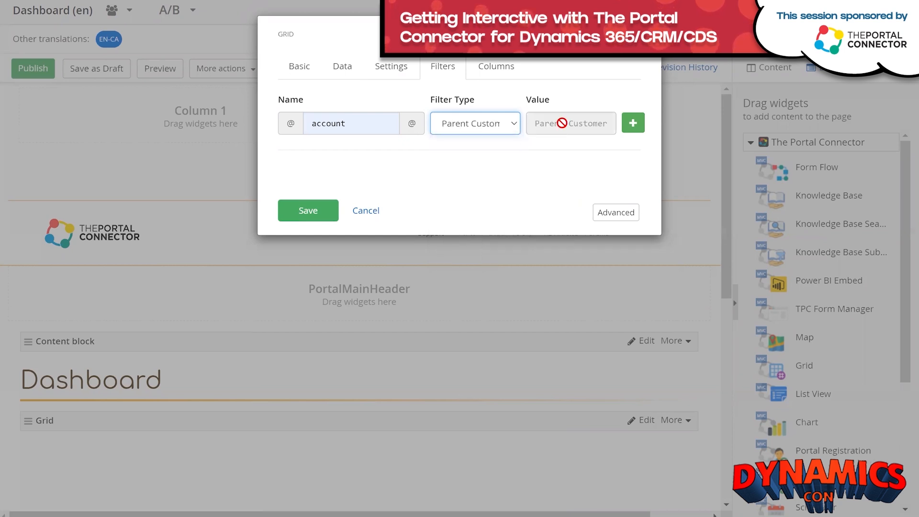
{"action": "left_click", "coordinate": [633, 124]}
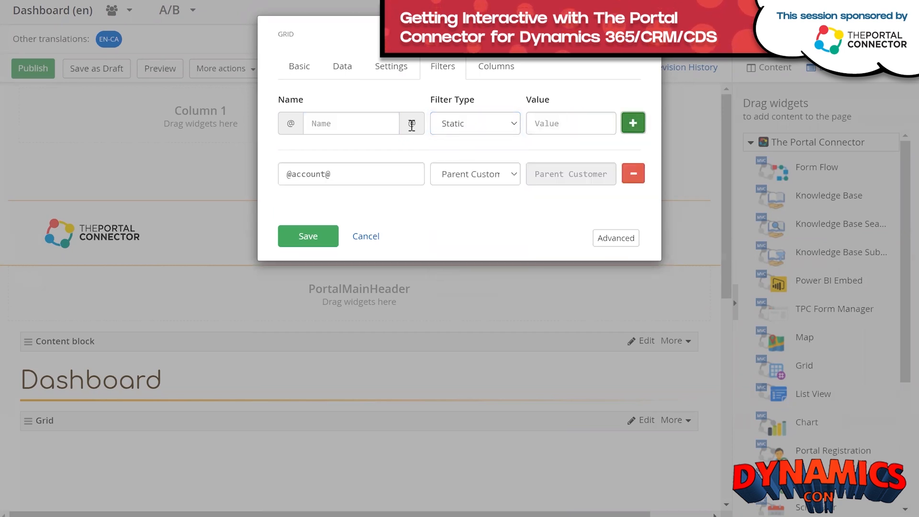
Add a 'contact' filter resolving to the signed-in user's Contact ID.
{"action": "left_click", "coordinate": [359, 120]}
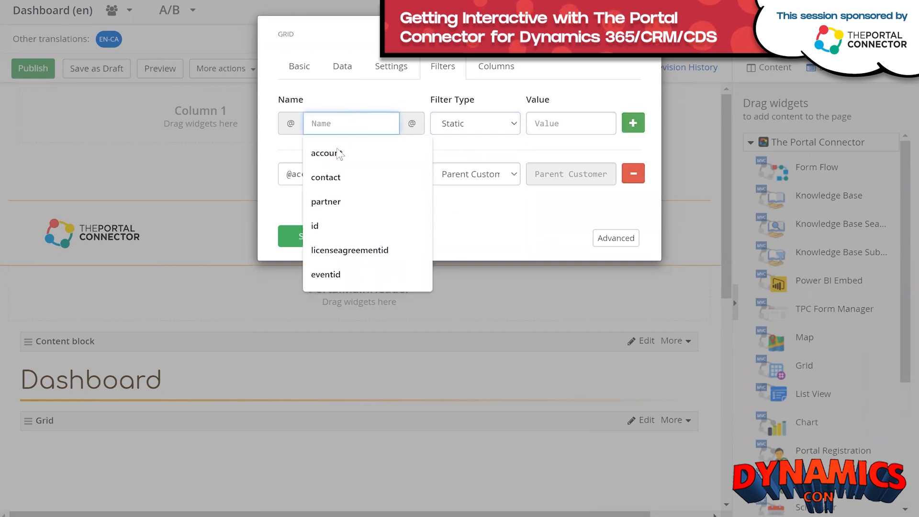
{"action": "left_click", "coordinate": [326, 177]}
{"action": "left_click", "coordinate": [511, 128]}
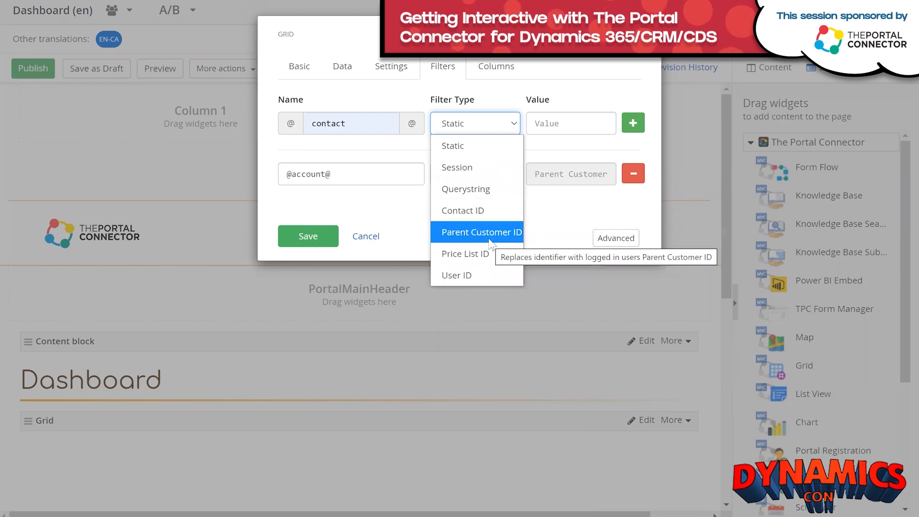
{"action": "left_click", "coordinate": [475, 211]}
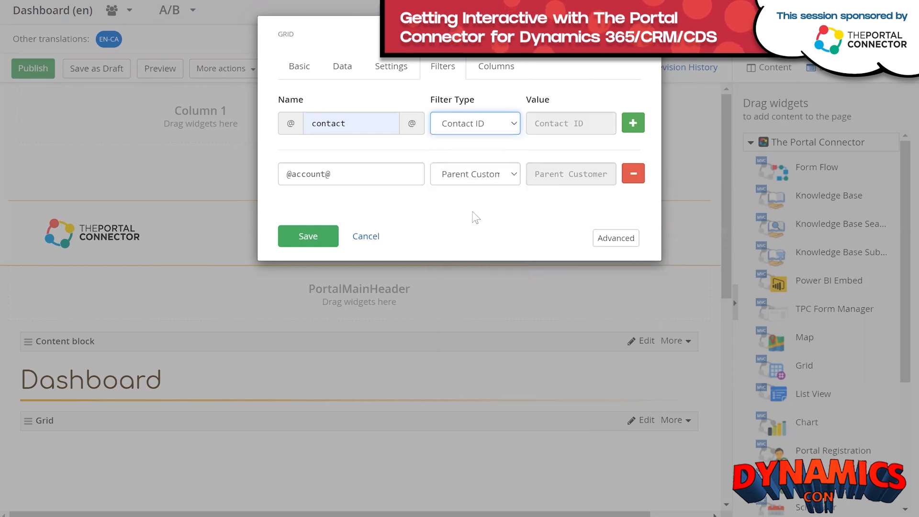
{"action": "left_click", "coordinate": [634, 125]}
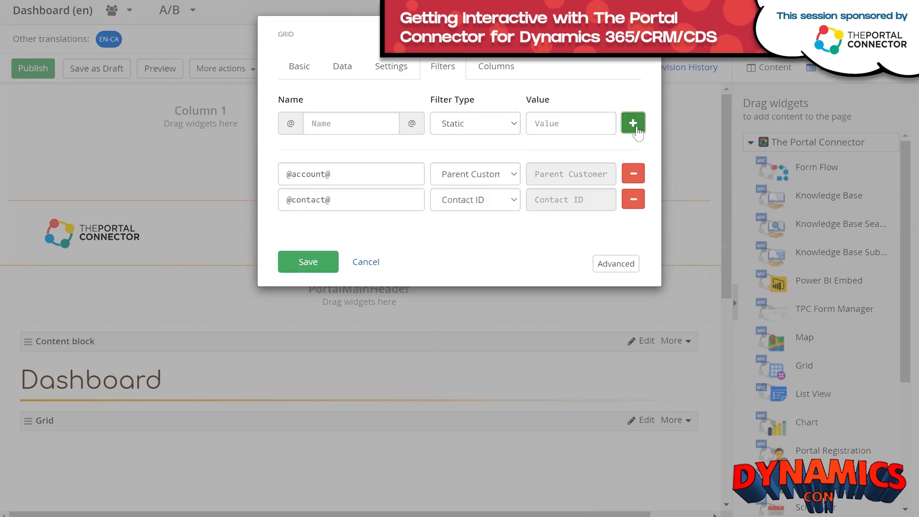
{"action": "left_click", "coordinate": [391, 69]}
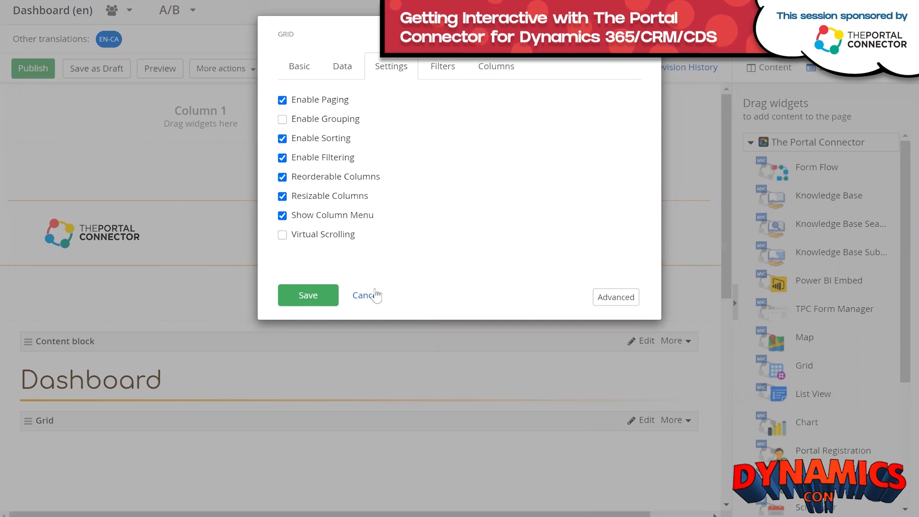
Check the four grid columns, save the Grid settings, and publish the Dashboard page.
{"action": "left_click", "coordinate": [507, 72]}
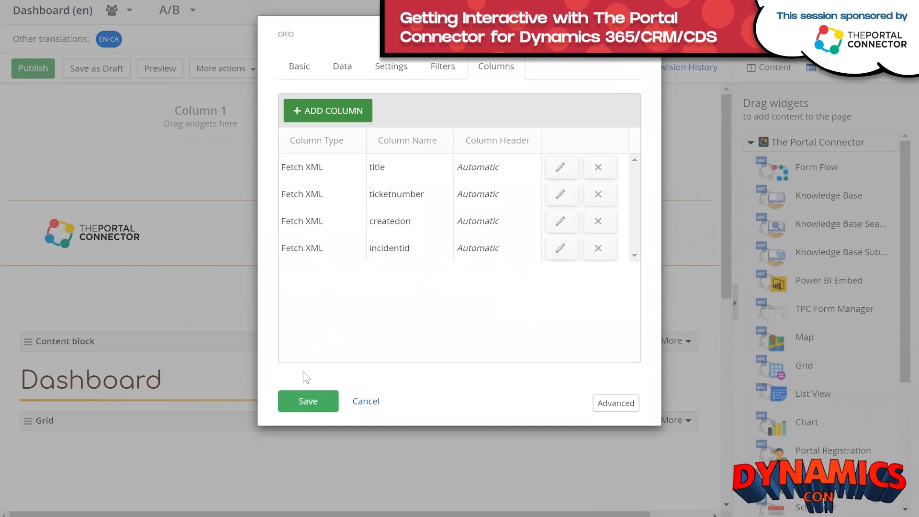
{"action": "left_click", "coordinate": [302, 403]}
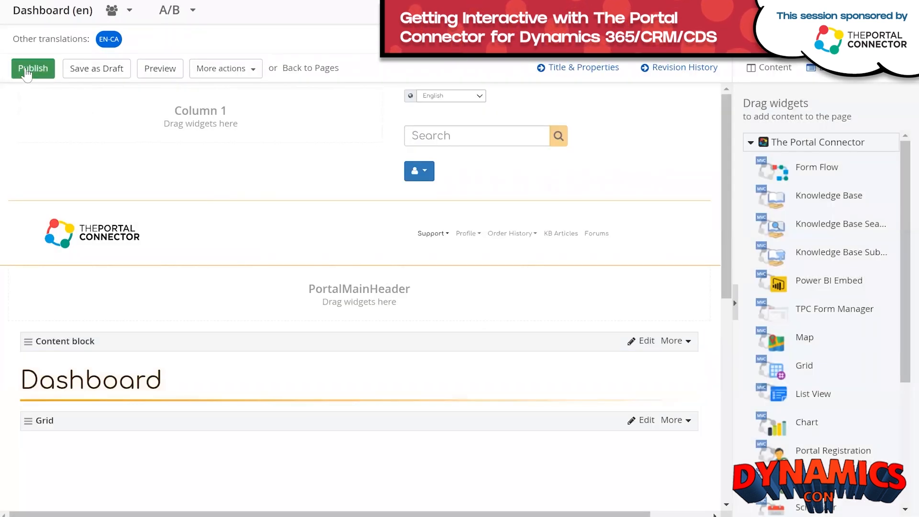
{"action": "left_click", "coordinate": [26, 72]}
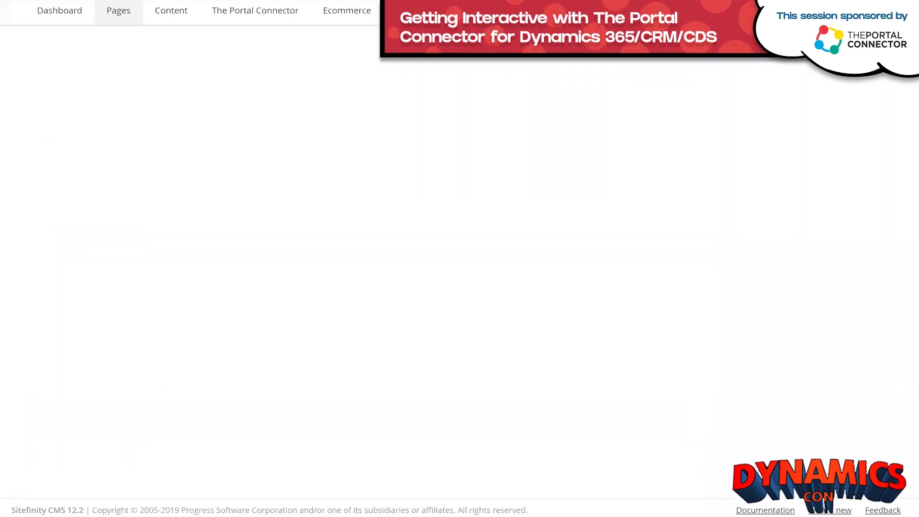
Open Support > Dashboard in the portal, browse the 37 listed cases, and choose Add.
{"action": "mouse_move", "coordinate": [235, 516]}
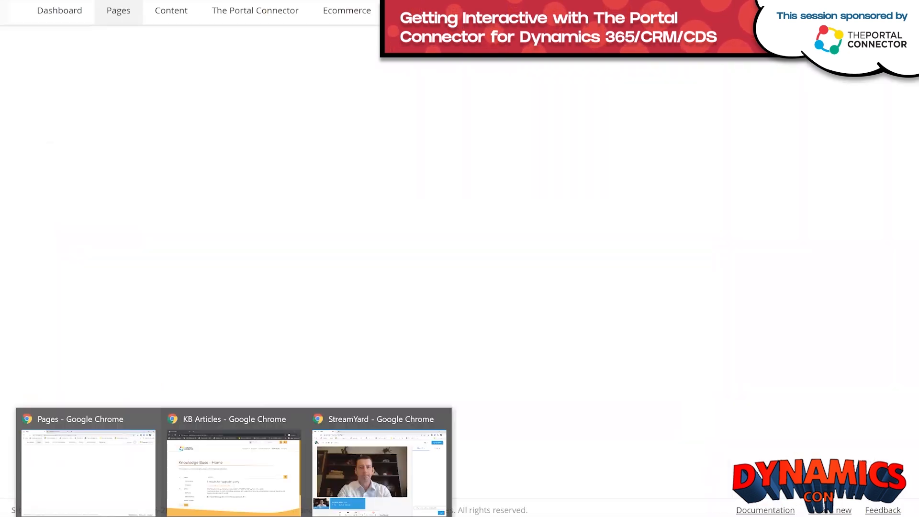
{"action": "left_click", "coordinate": [236, 471]}
{"action": "left_click", "coordinate": [545, 62]}
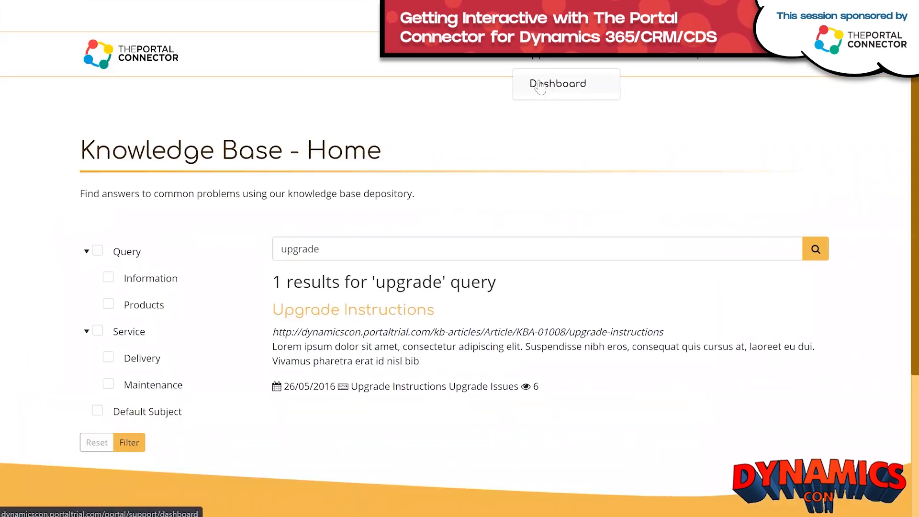
{"action": "left_click", "coordinate": [540, 85]}
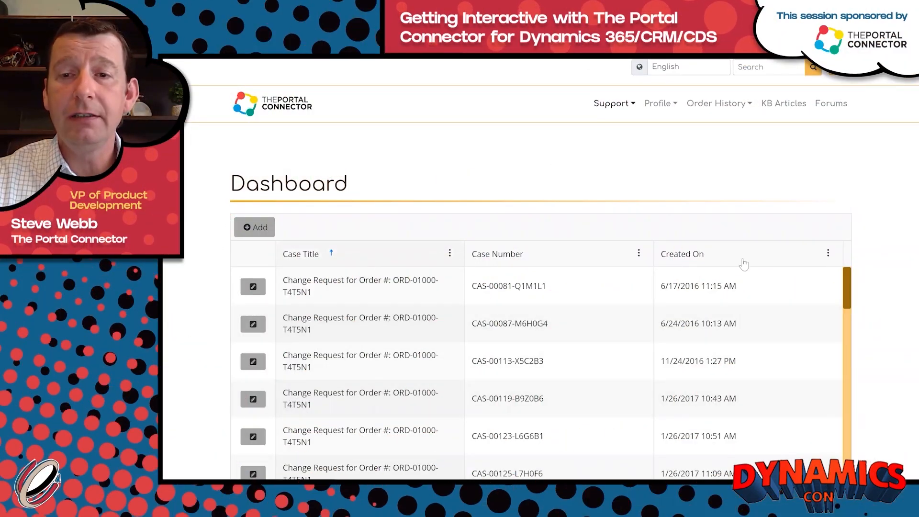
{"action": "scroll", "coordinate": [862, 260], "scroll_direction": "down", "scroll_amount": 3}
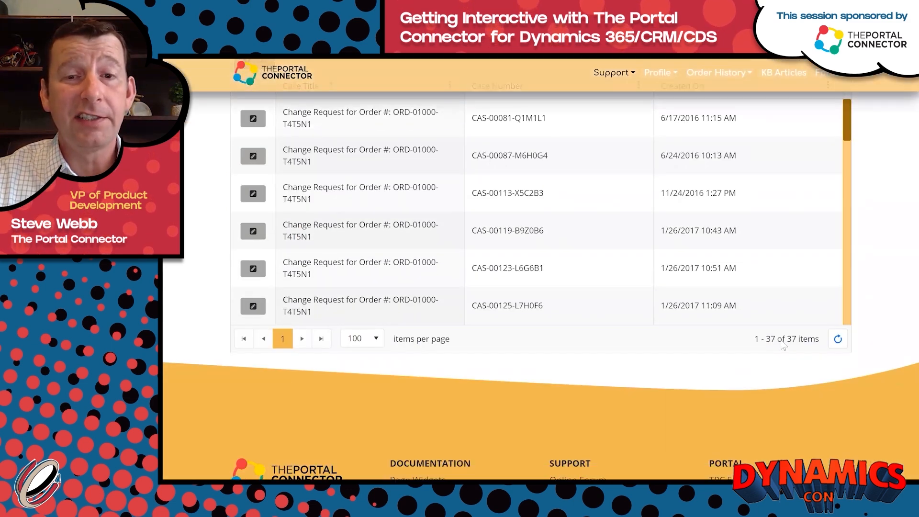
{"action": "scroll", "coordinate": [725, 282], "scroll_direction": "up", "scroll_amount": 1}
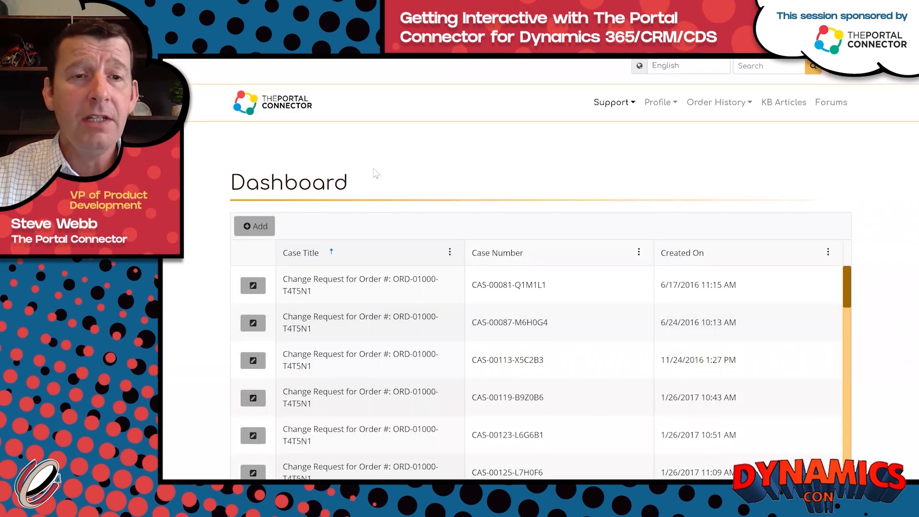
{"action": "scroll", "coordinate": [332, 154], "scroll_direction": "down", "scroll_amount": 1}
{"action": "left_click", "coordinate": [259, 172]}
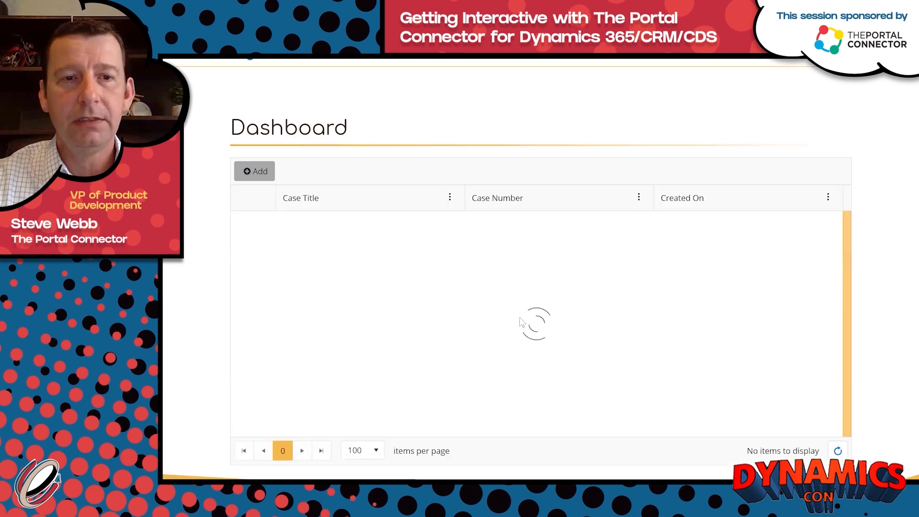
{"action": "mouse_move", "coordinate": [355, 491]}
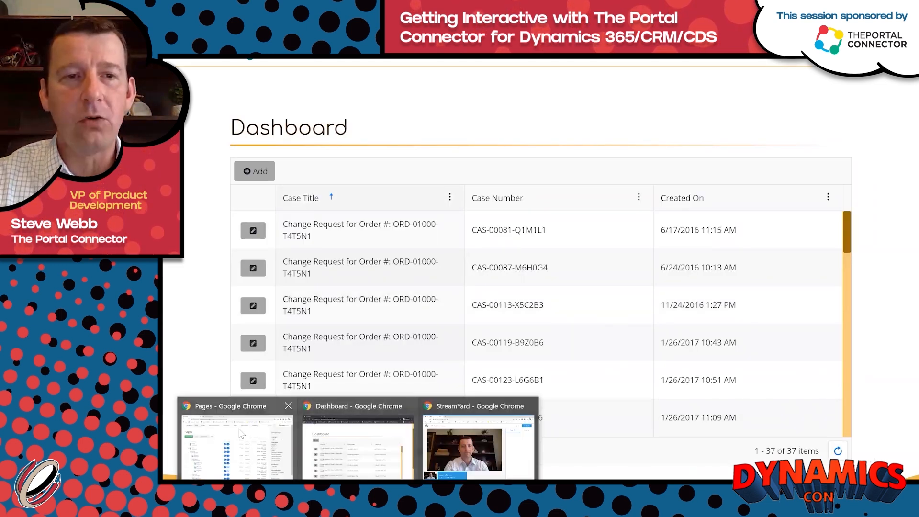
Under Content > Forms, create a form titled 'Add Case' and go to adding fields.
{"action": "mouse_move", "coordinate": [240, 433]}
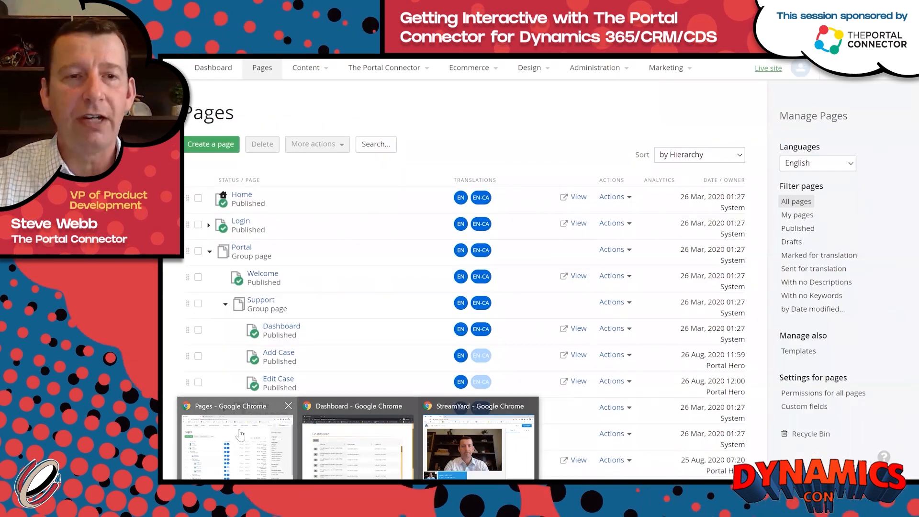
{"action": "left_click", "coordinate": [241, 433]}
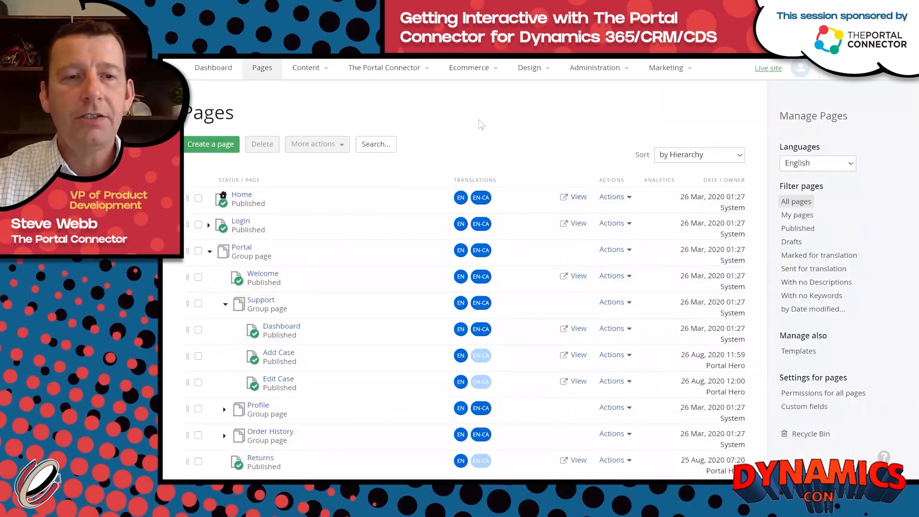
{"action": "left_click", "coordinate": [322, 73]}
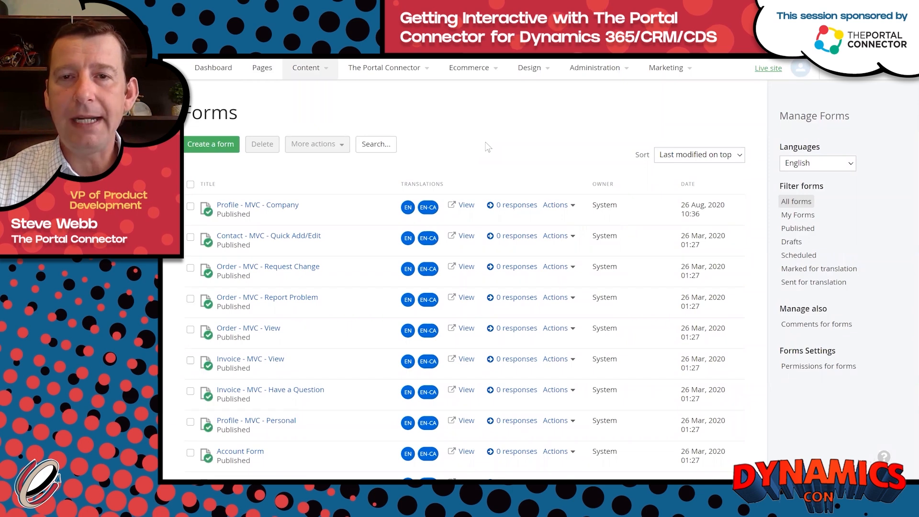
{"action": "left_click", "coordinate": [198, 149]}
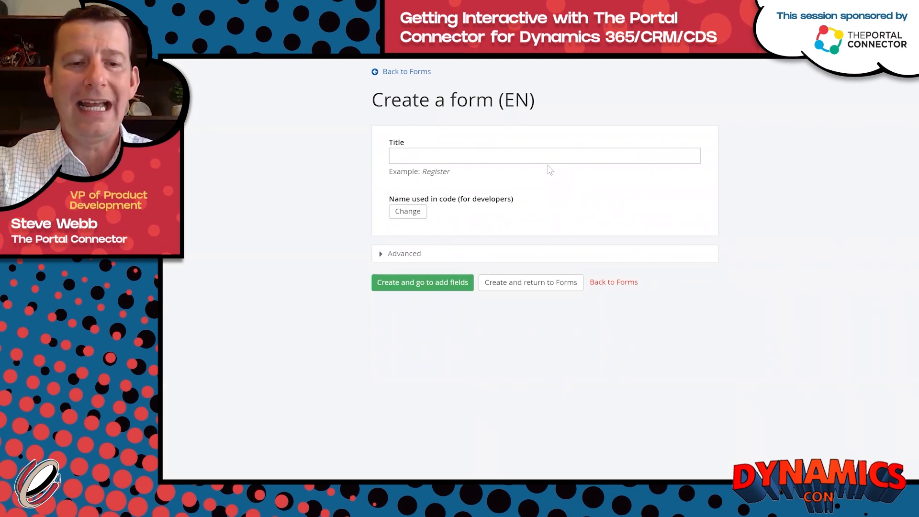
{"action": "type", "text": "Add Cas"}
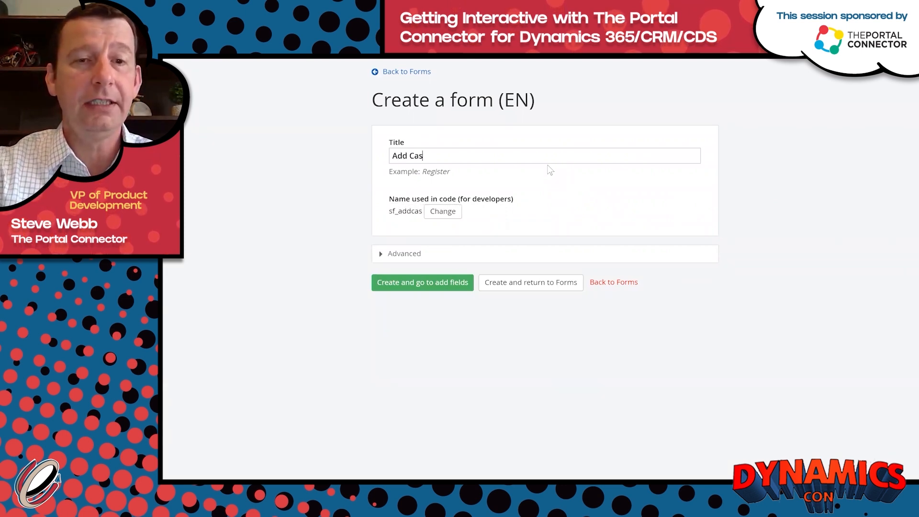
{"action": "type", "text": "e"}
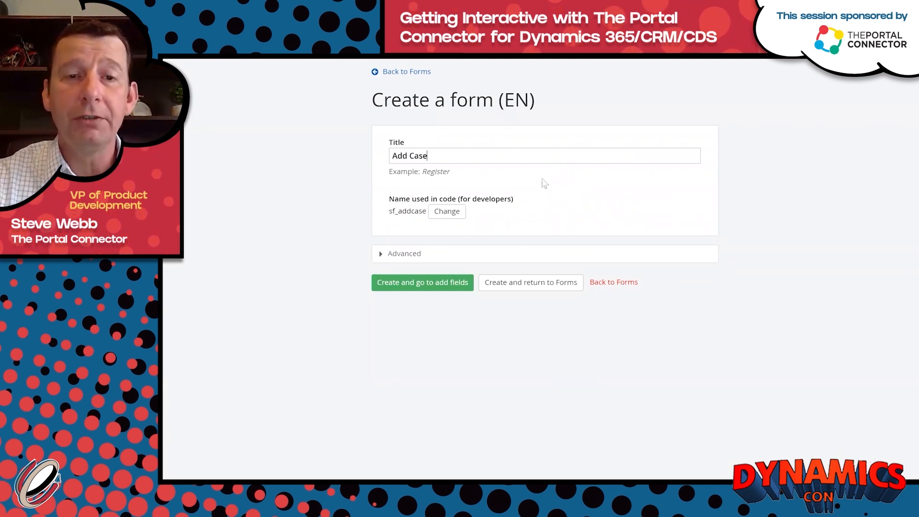
{"action": "left_click", "coordinate": [426, 282]}
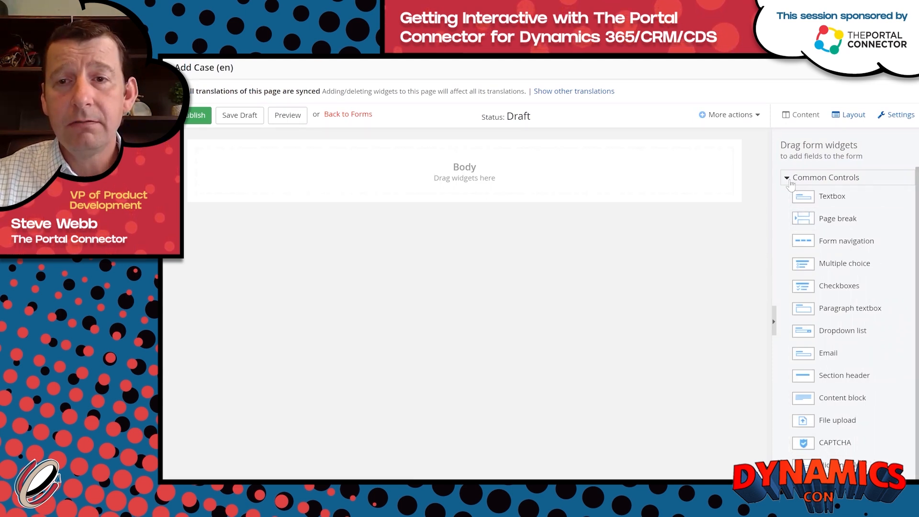
Scroll the widget panel down to reveal The Portal Connector's form widgets.
{"action": "scroll", "coordinate": [886, 190], "scroll_direction": "down", "scroll_amount": 1}
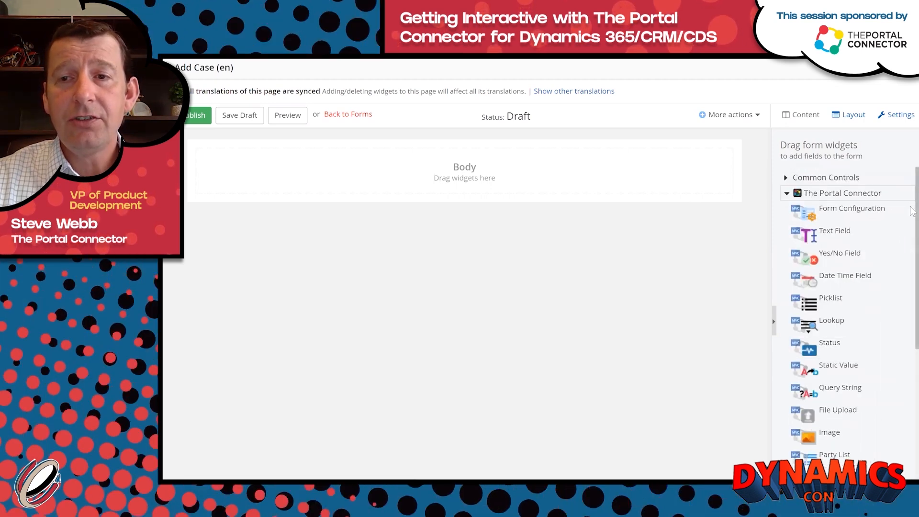
{"action": "scroll", "coordinate": [912, 246], "scroll_direction": "down", "scroll_amount": 5}
{"action": "scroll", "coordinate": [912, 246], "scroll_direction": "down", "scroll_amount": 5}
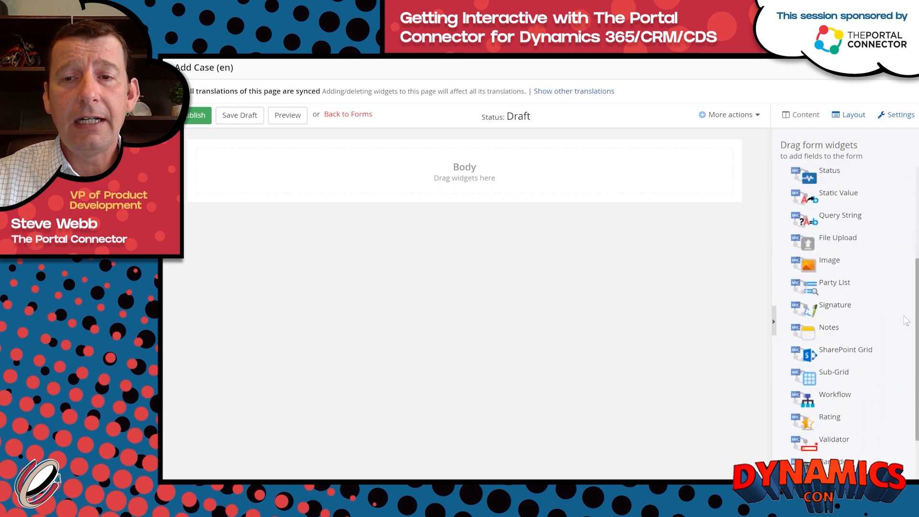
{"action": "left_click_drag", "start_coordinate": [912, 299], "coordinate": [912, 186]}
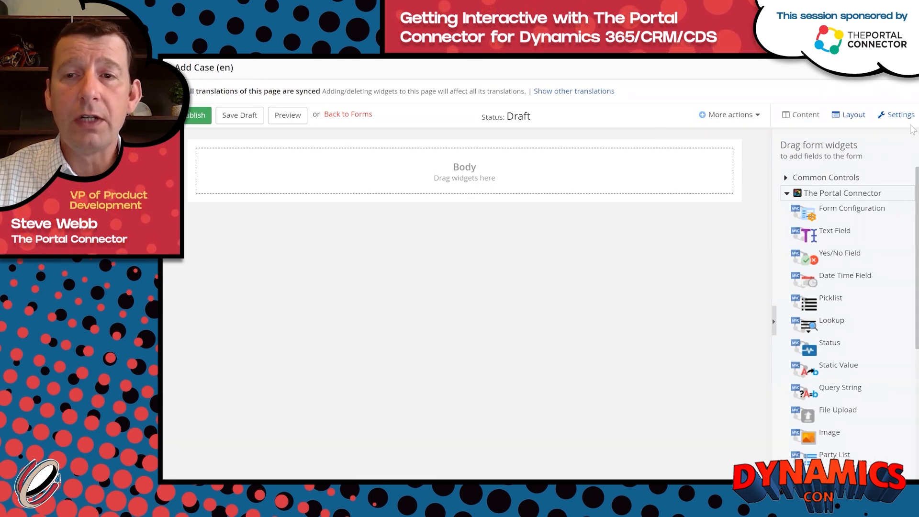
Place a TPC Form Layout in the Body with grid-12, grid-4+4+4 and grid-12 rows.
{"action": "left_click", "coordinate": [861, 121]}
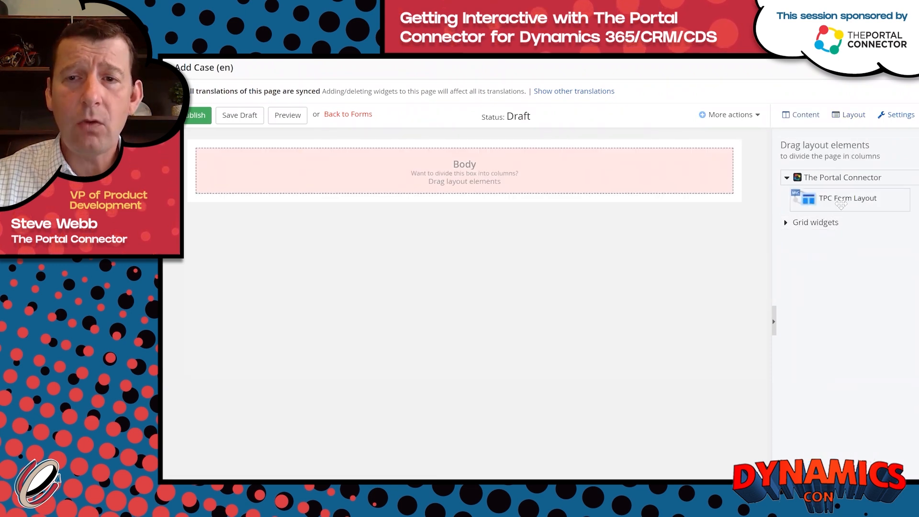
{"action": "left_click_drag", "start_coordinate": [842, 198], "coordinate": [586, 174]}
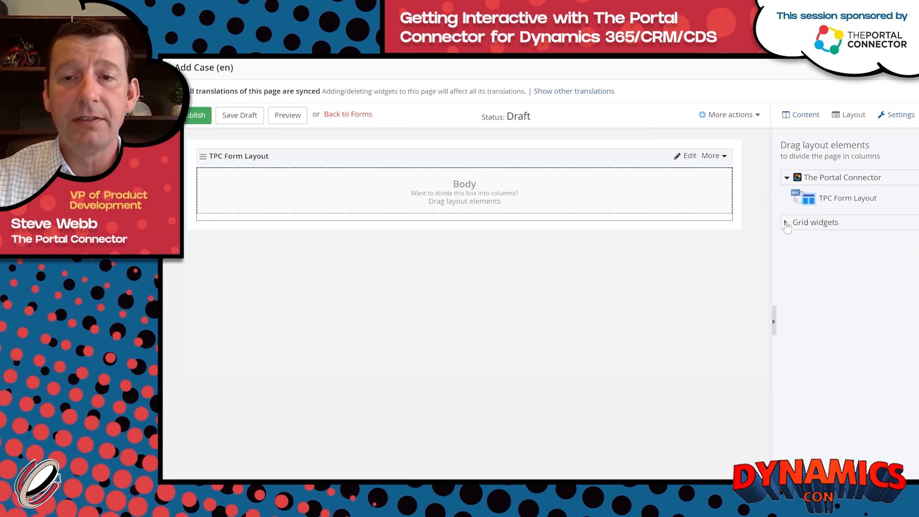
{"action": "left_click", "coordinate": [787, 223]}
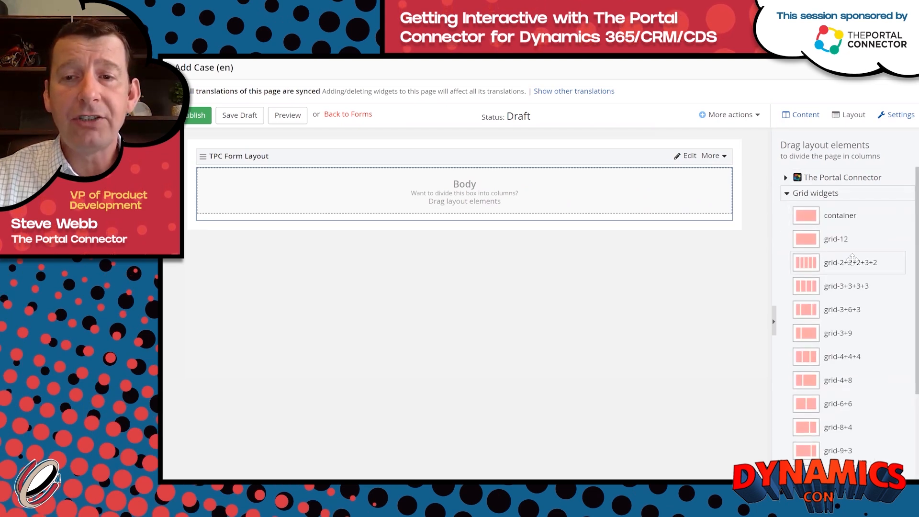
{"action": "scroll", "coordinate": [853, 260], "scroll_direction": "down", "scroll_amount": 1}
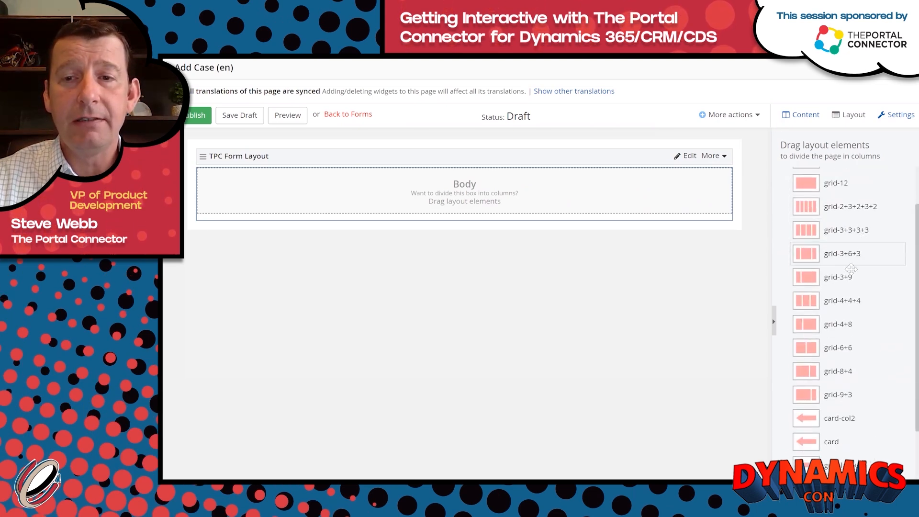
{"action": "left_click_drag", "start_coordinate": [827, 184], "coordinate": [502, 199]}
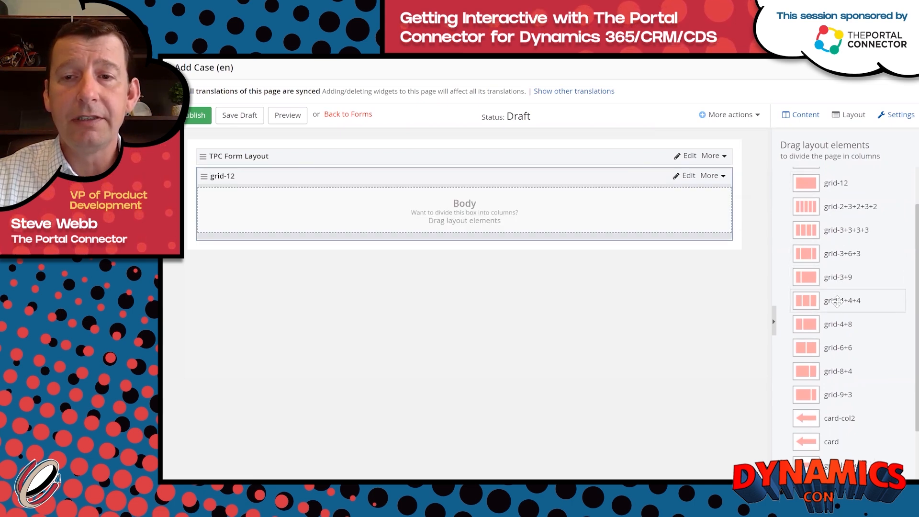
{"action": "left_click_drag", "start_coordinate": [834, 301], "coordinate": [463, 233]}
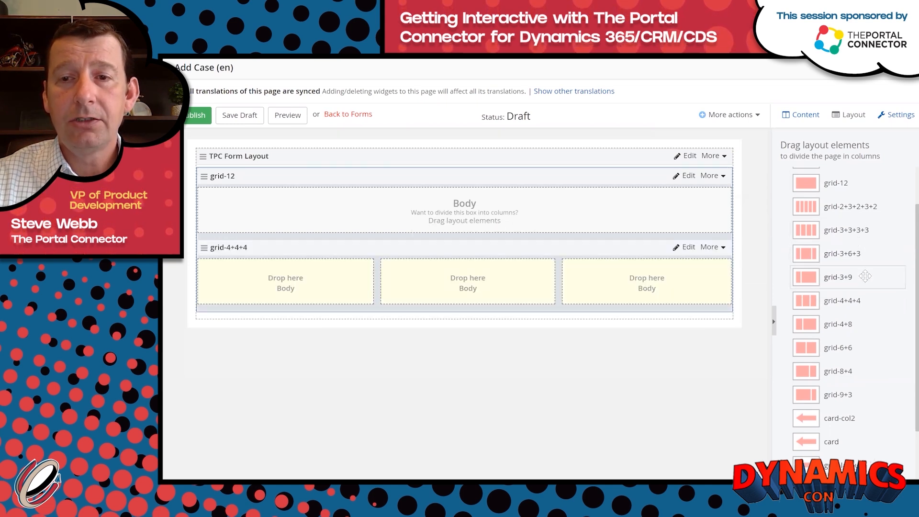
{"action": "left_click_drag", "start_coordinate": [841, 189], "coordinate": [523, 313]}
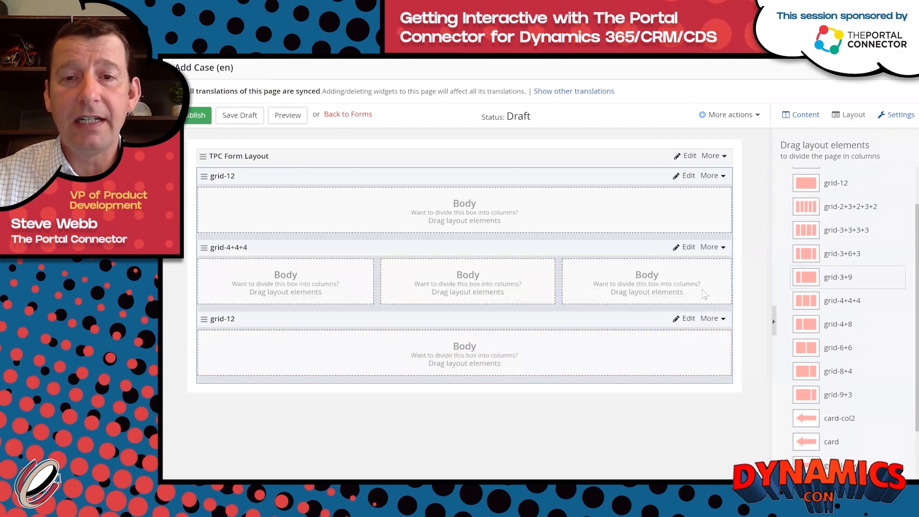
{"action": "mouse_move", "coordinate": [517, 317]}
{"action": "left_mouse_down"}
{"action": "mouse_move", "coordinate": [498, 314]}
{"action": "mouse_move", "coordinate": [498, 275]}
{"action": "mouse_move", "coordinate": [505, 320]}
{"action": "left_mouse_up"}
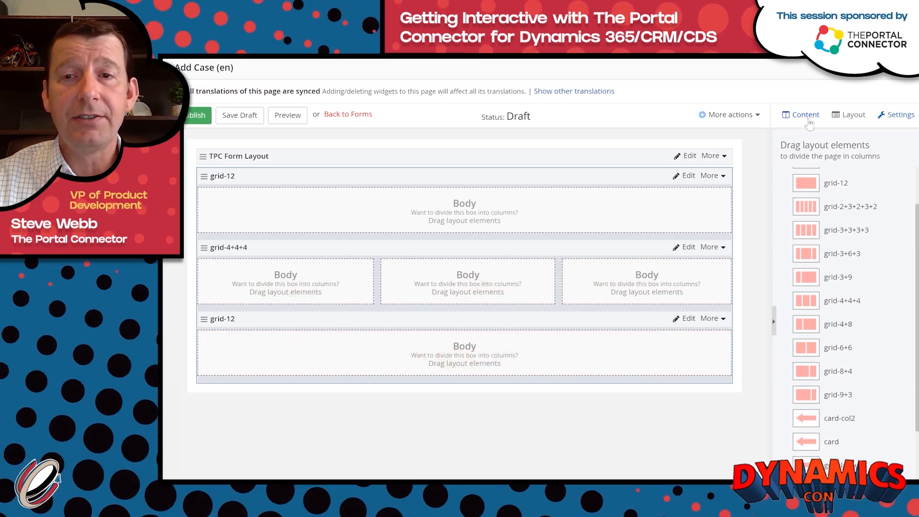
{"action": "left_click", "coordinate": [809, 118]}
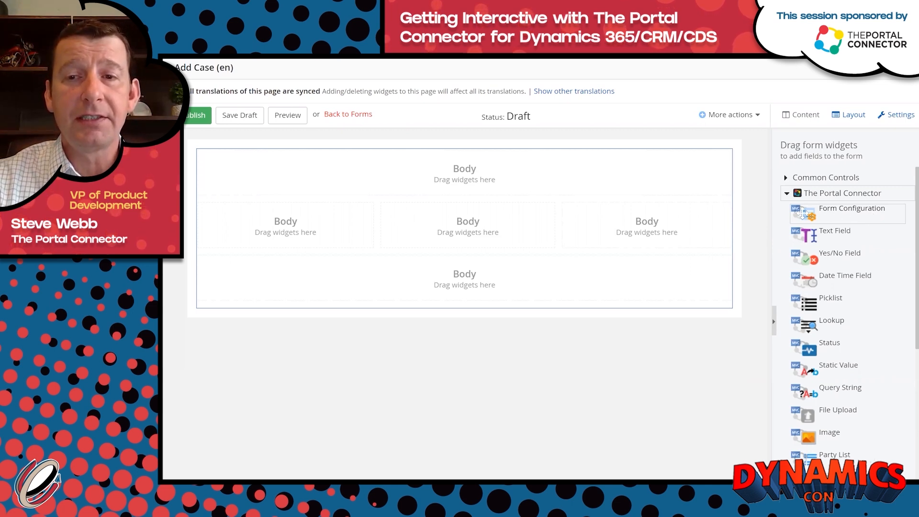
Add a Form Configuration widget bound to the Case entity, with Submit moved below the columns.
{"action": "left_click_drag", "start_coordinate": [845, 214], "coordinate": [530, 168]}
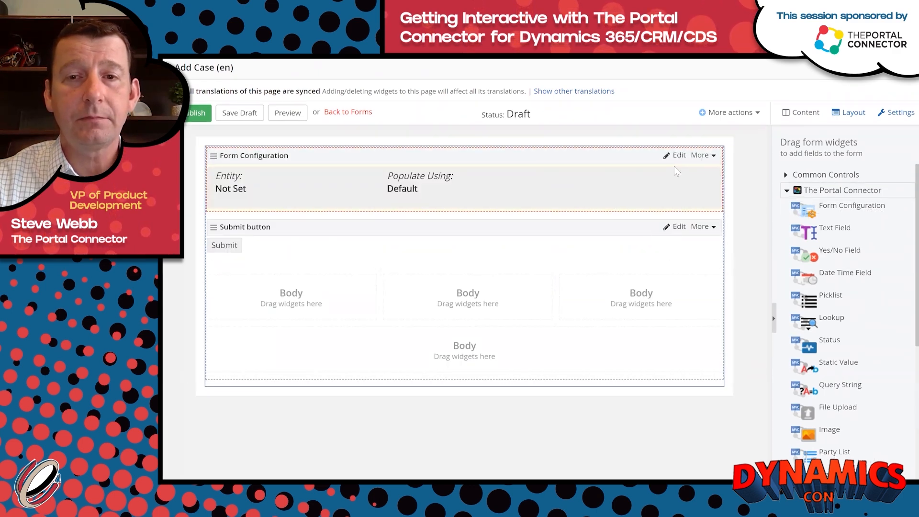
{"action": "left_click_drag", "start_coordinate": [529, 225], "coordinate": [566, 332]}
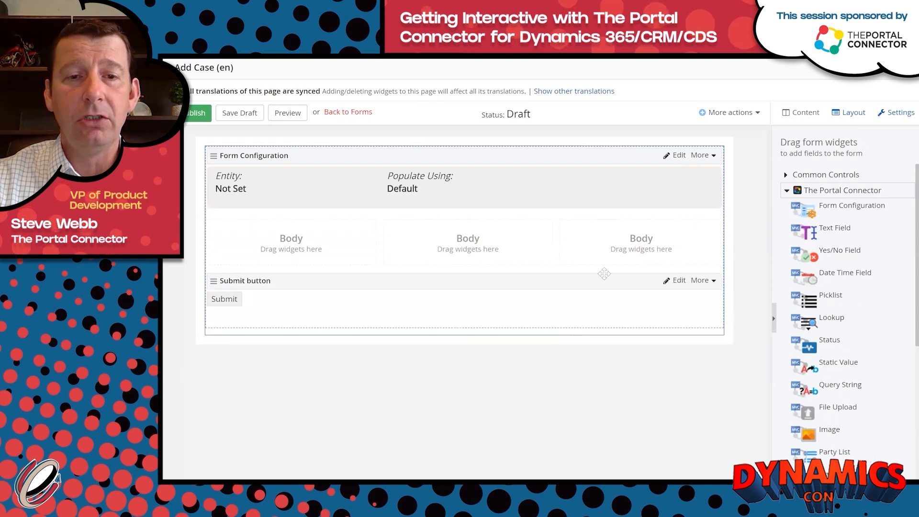
{"action": "left_click", "coordinate": [679, 156]}
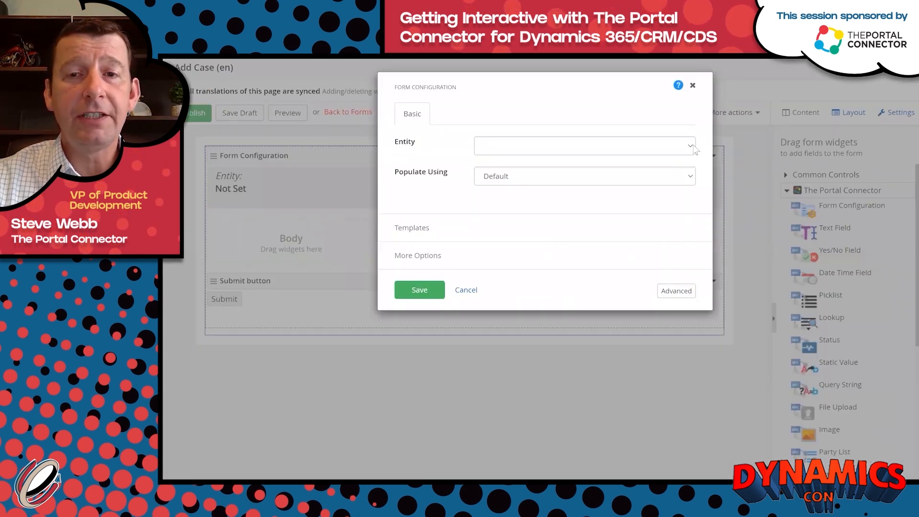
{"action": "left_click", "coordinate": [693, 149]}
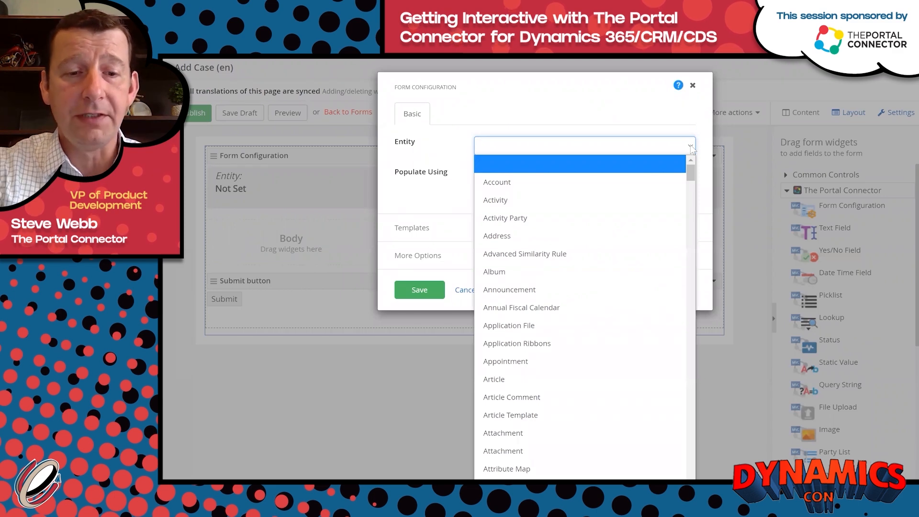
{"action": "type", "text": "case"}
{"action": "key", "text": "Return"}
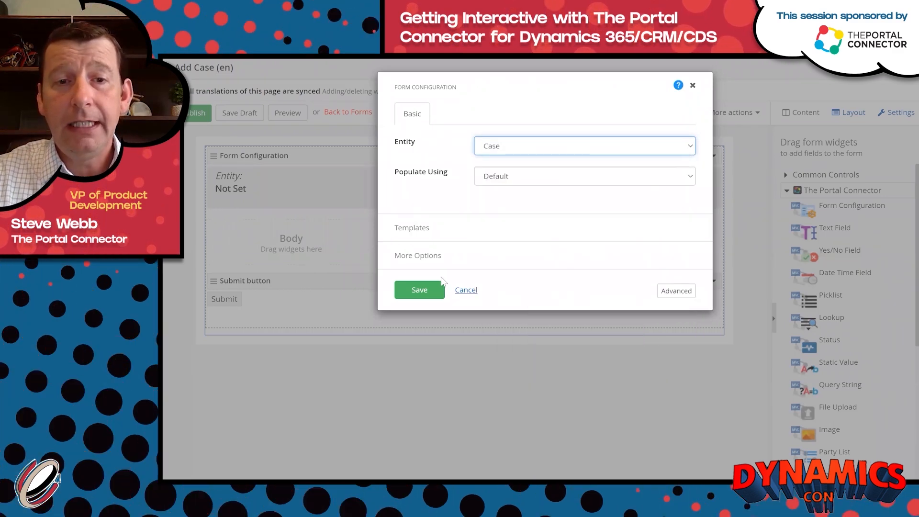
{"action": "left_click", "coordinate": [418, 291]}
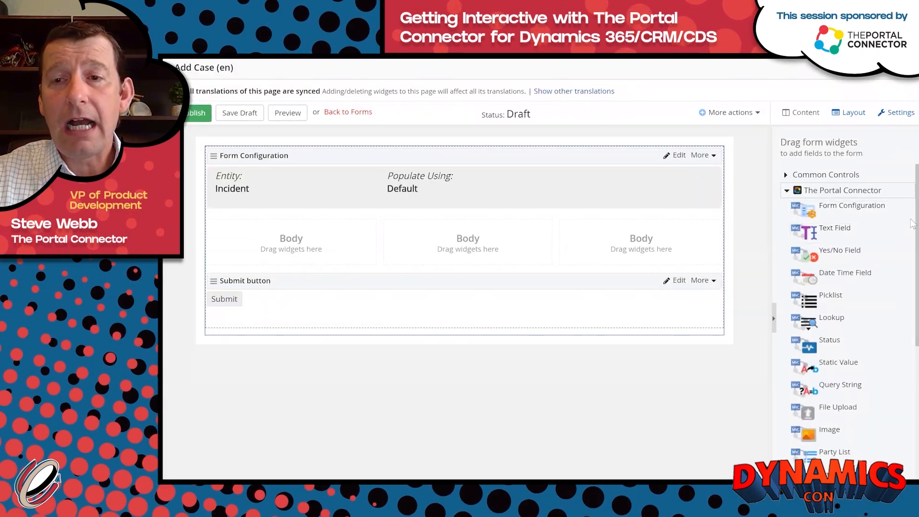
{"action": "scroll", "coordinate": [911, 245], "scroll_direction": "down", "scroll_amount": 1}
{"action": "scroll", "coordinate": [833, 225], "scroll_direction": "up", "scroll_amount": 1}
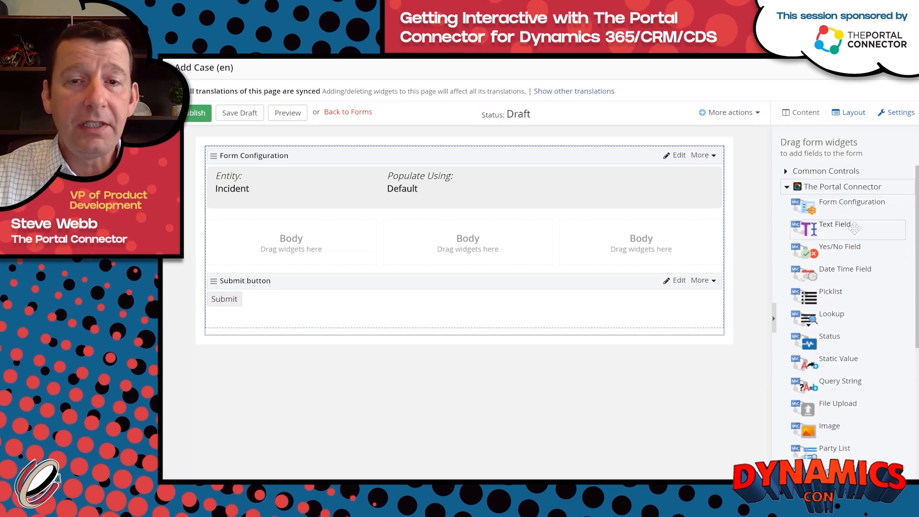
Add a Text Field bound to Case Title, labelled Title, required with message 'Title is required.'.
{"action": "left_click_drag", "start_coordinate": [855, 229], "coordinate": [446, 212]}
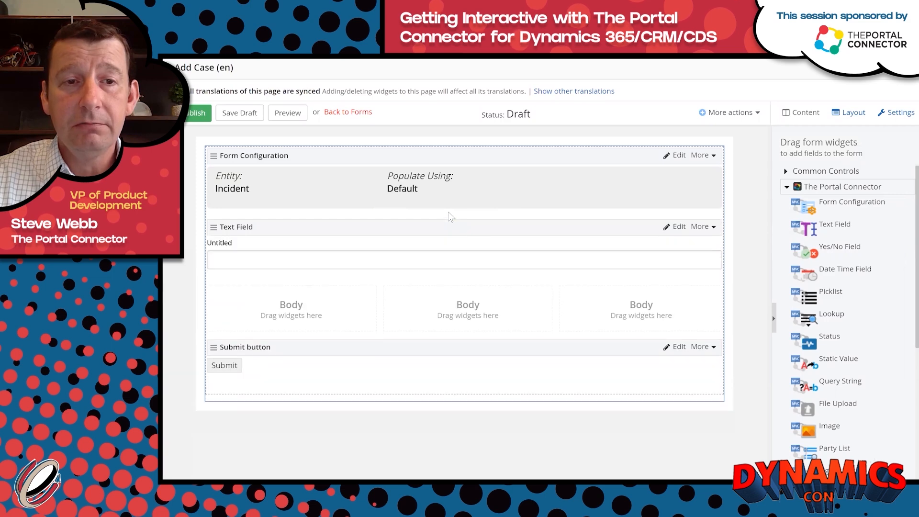
{"action": "left_click", "coordinate": [679, 227]}
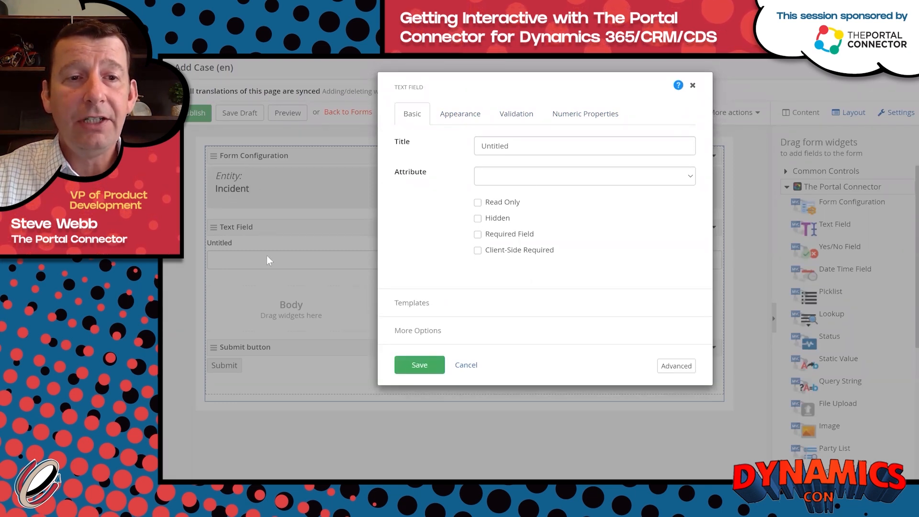
{"action": "left_click", "coordinate": [690, 177]}
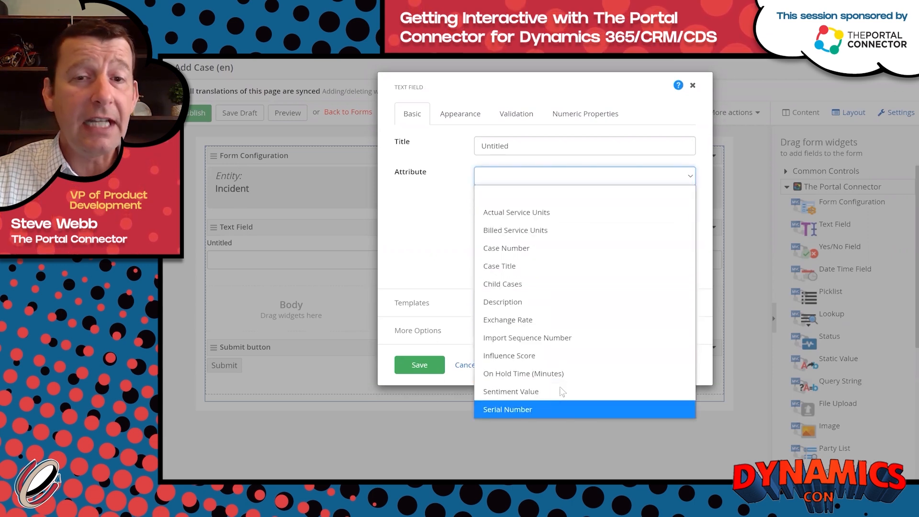
{"action": "left_click", "coordinate": [541, 267]}
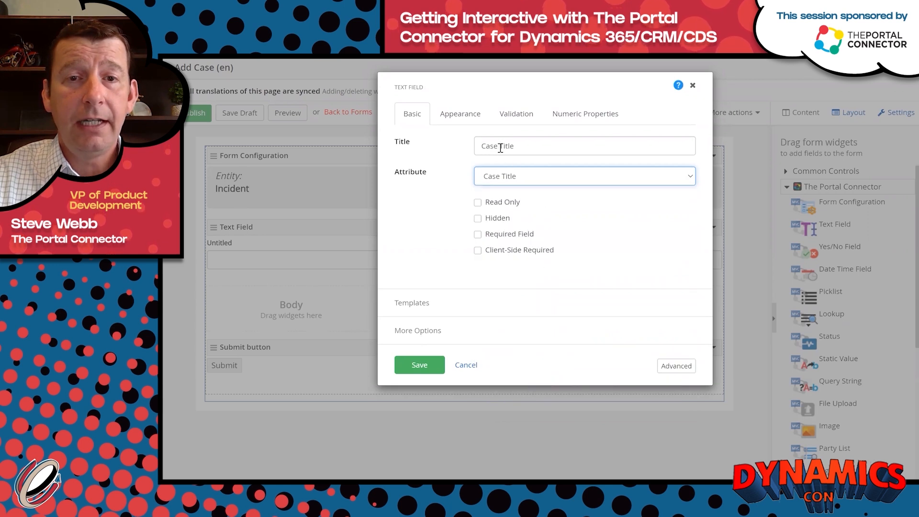
{"action": "left_click_drag", "start_coordinate": [499, 148], "coordinate": [435, 149]}
{"action": "key", "text": "BackSpace"}
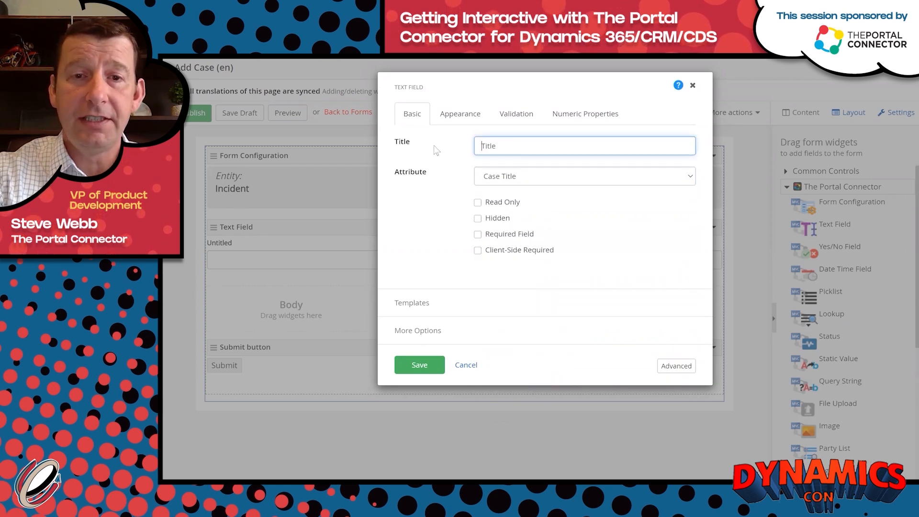
{"action": "left_click", "coordinate": [477, 235]}
{"action": "left_click_drag", "start_coordinate": [536, 282], "coordinate": [430, 271]}
{"action": "type", "text": "Title"}
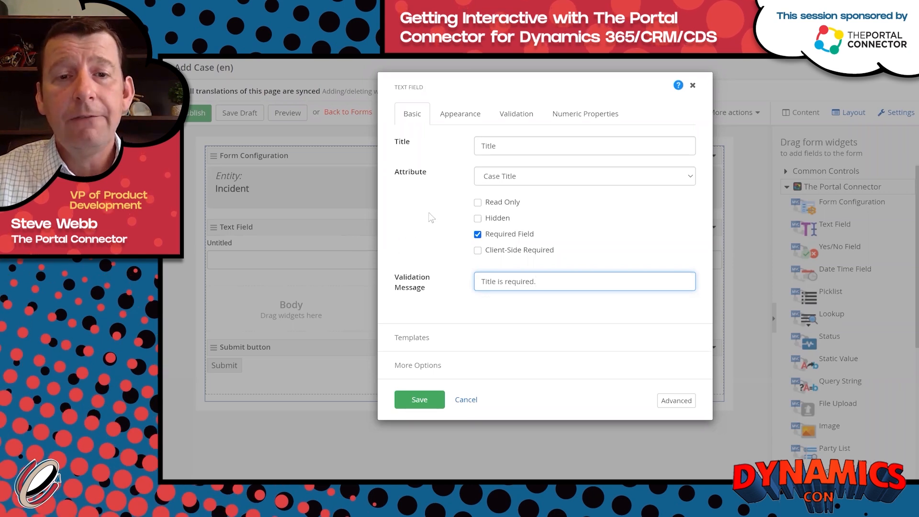
{"action": "left_click", "coordinate": [460, 117]}
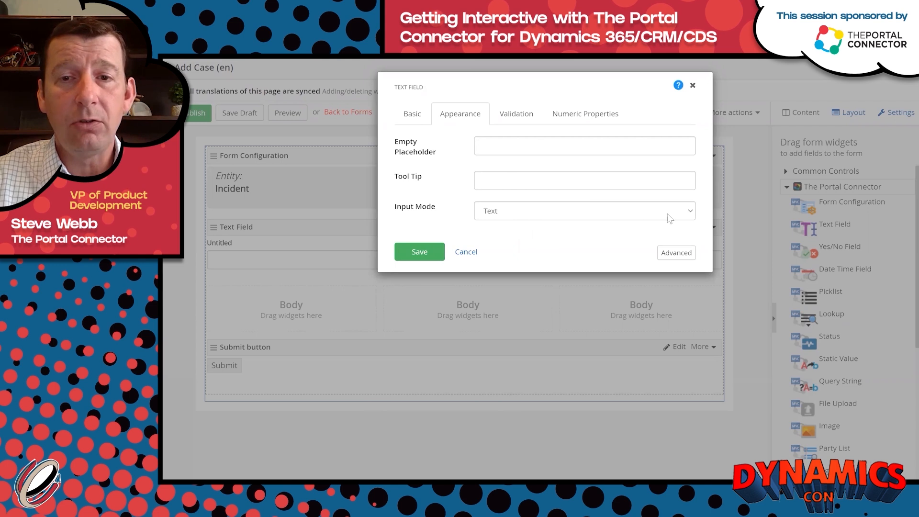
Keep the Title field's input mode as Text, review its Write template, and save it.
{"action": "left_click", "coordinate": [687, 213]}
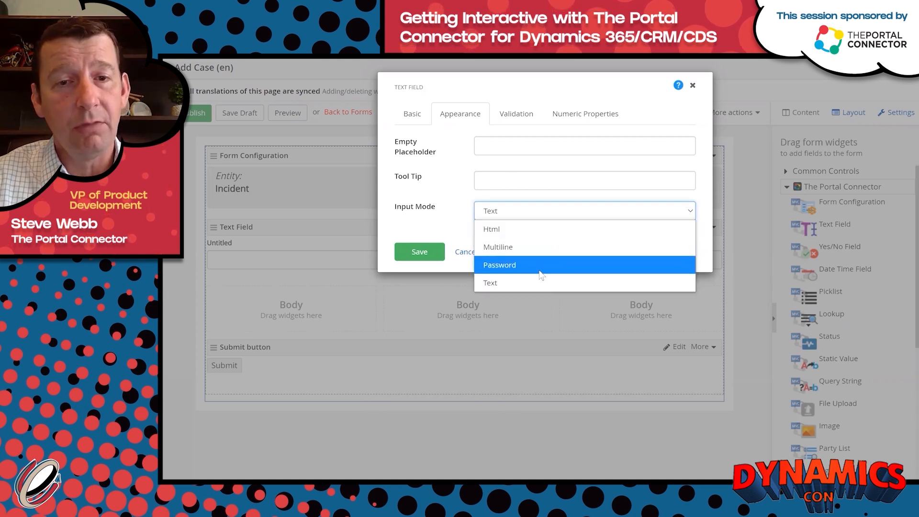
{"action": "left_click", "coordinate": [490, 283]}
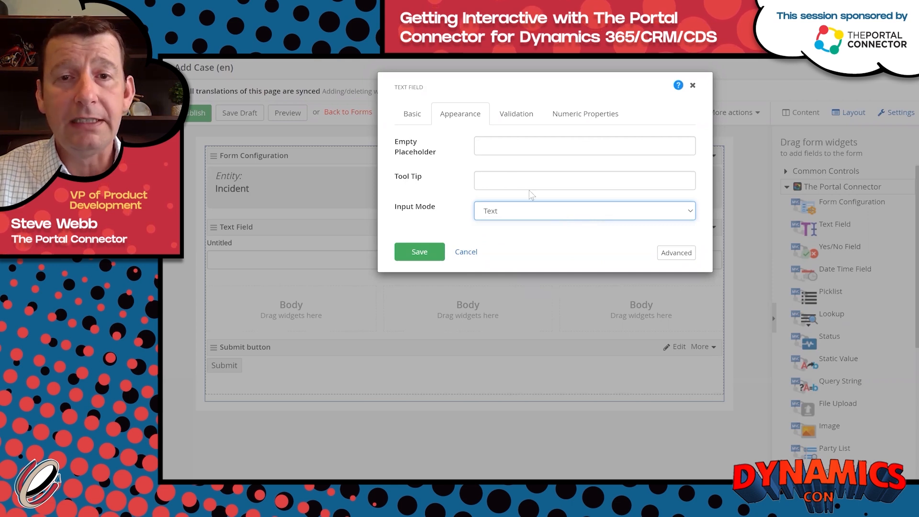
{"action": "left_click", "coordinate": [415, 117]}
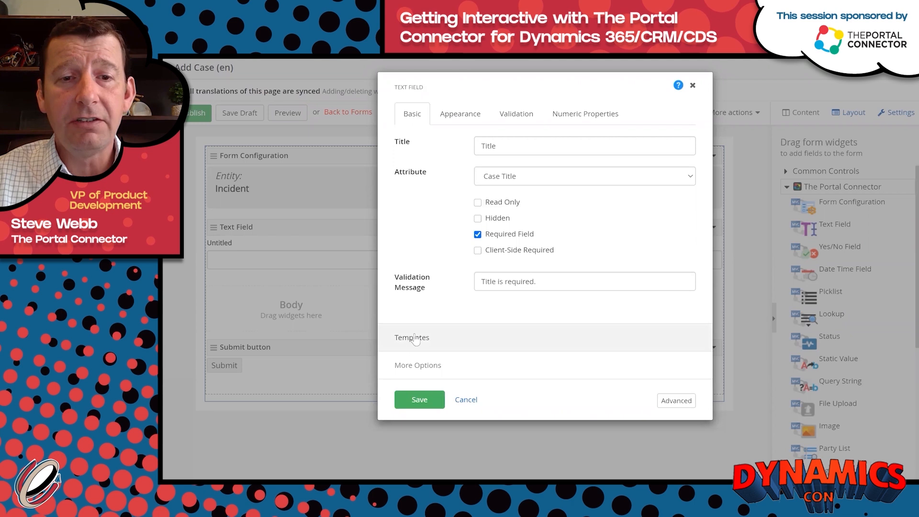
{"action": "left_click", "coordinate": [415, 338]}
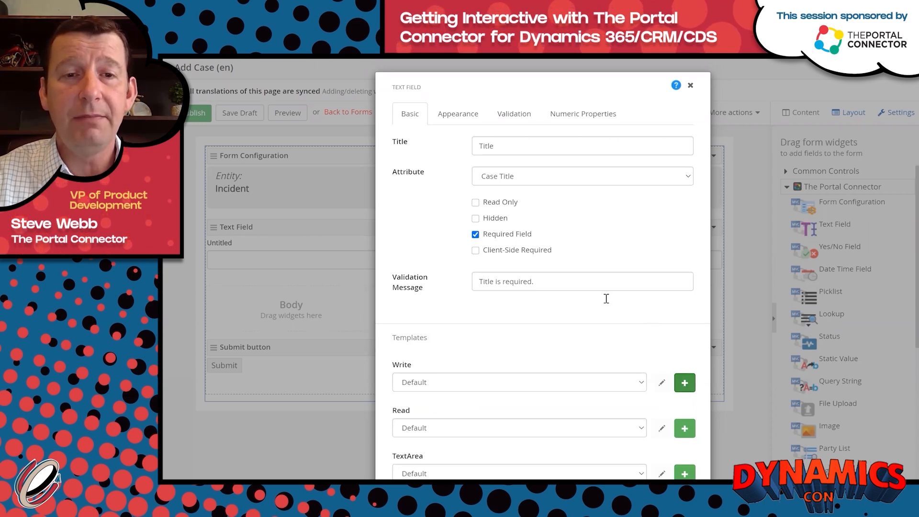
{"action": "scroll", "coordinate": [554, 317], "scroll_direction": "down", "scroll_amount": 2}
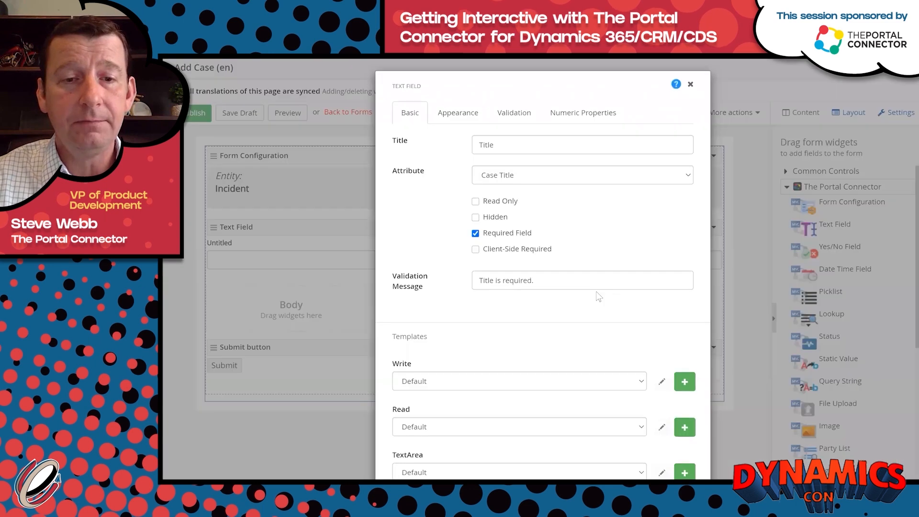
{"action": "scroll", "coordinate": [527, 359], "scroll_direction": "down", "scroll_amount": 5}
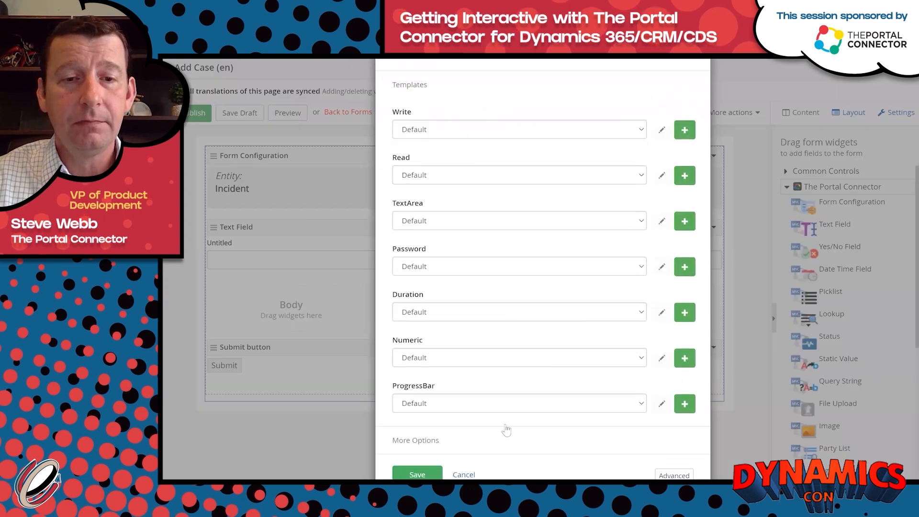
{"action": "left_click", "coordinate": [418, 454]}
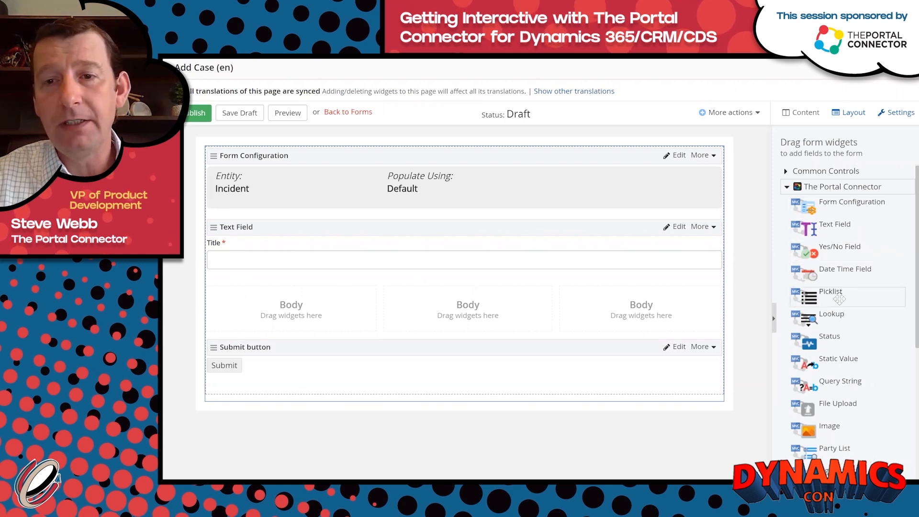
Drop three Picklist widgets across the body columns, leaving the first one unbound.
{"action": "left_click_drag", "start_coordinate": [852, 297], "coordinate": [294, 299]}
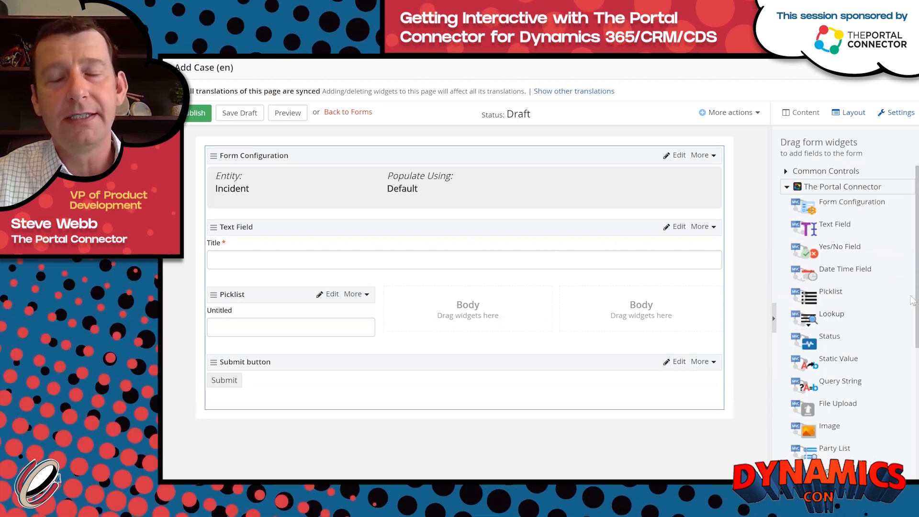
{"action": "left_click_drag", "start_coordinate": [842, 293], "coordinate": [470, 305]}
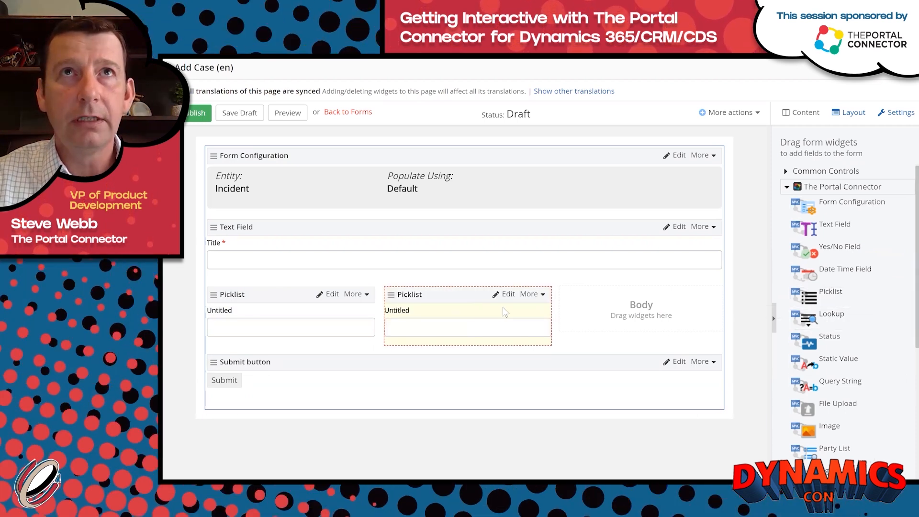
{"action": "left_click_drag", "start_coordinate": [839, 291], "coordinate": [676, 320]}
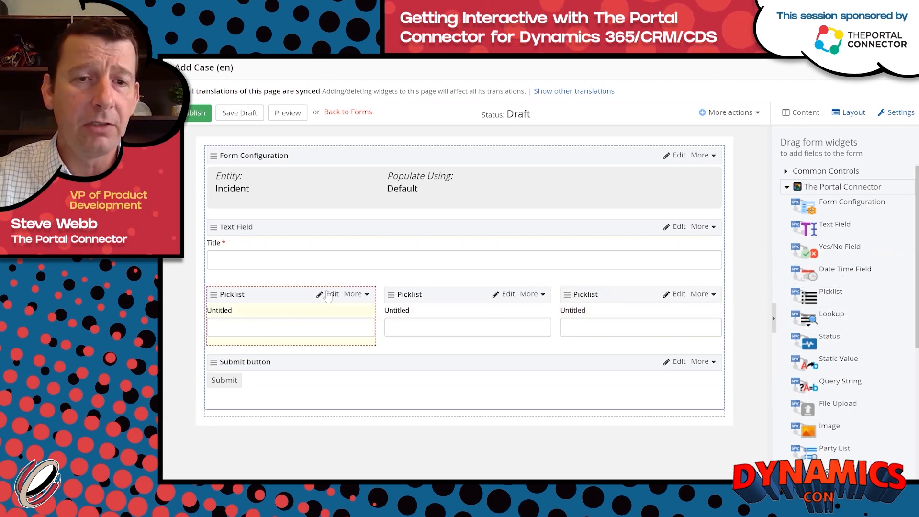
{"action": "left_click", "coordinate": [330, 294]}
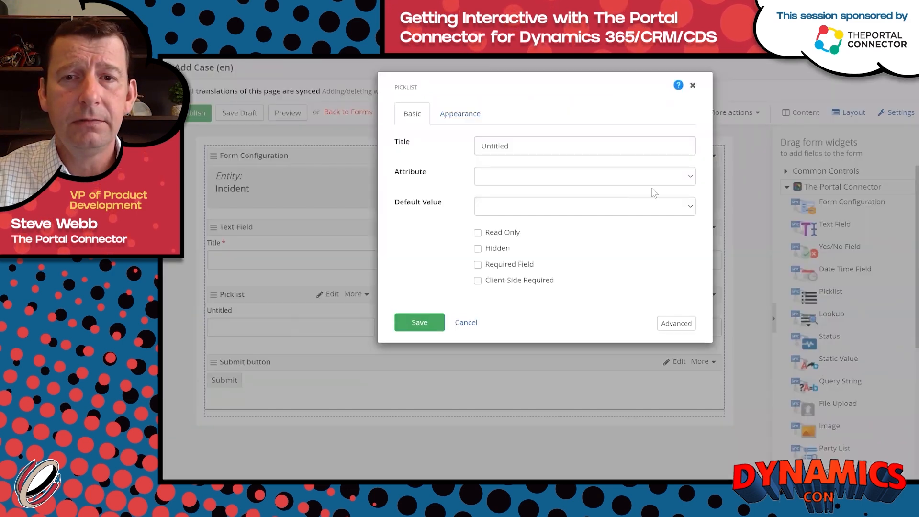
{"action": "left_click", "coordinate": [688, 177]}
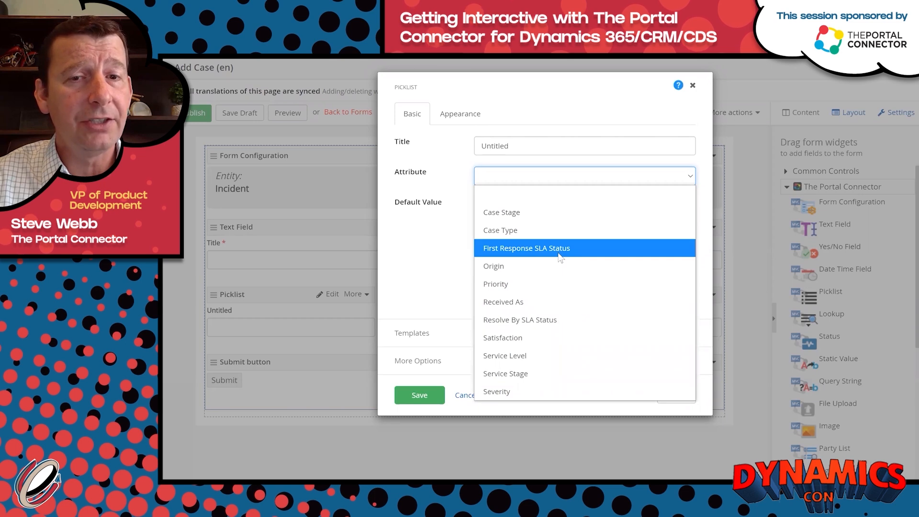
{"action": "left_click", "coordinate": [693, 88]}
{"action": "left_click", "coordinate": [465, 396]}
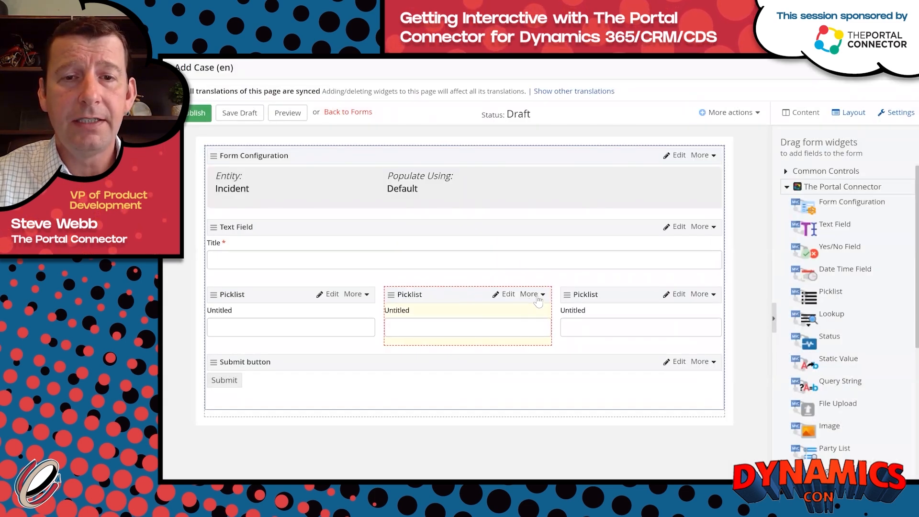
Bind the middle picklist to Priority and the right picklist to Case Type, saving each.
{"action": "left_click", "coordinate": [508, 295]}
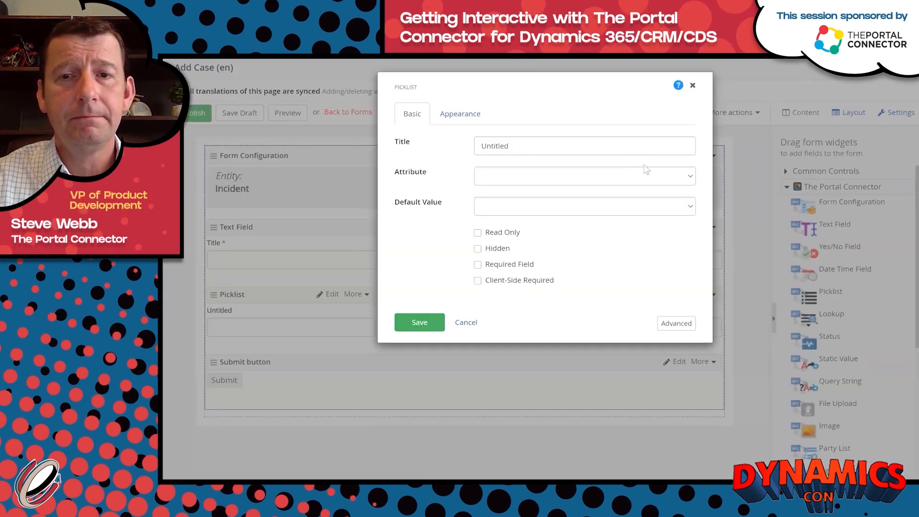
{"action": "left_click", "coordinate": [687, 179]}
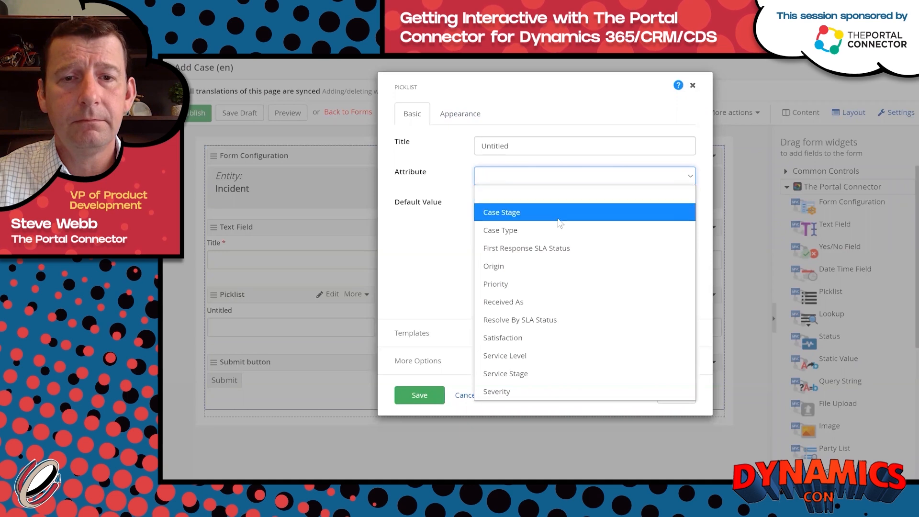
{"action": "left_click", "coordinate": [545, 285]}
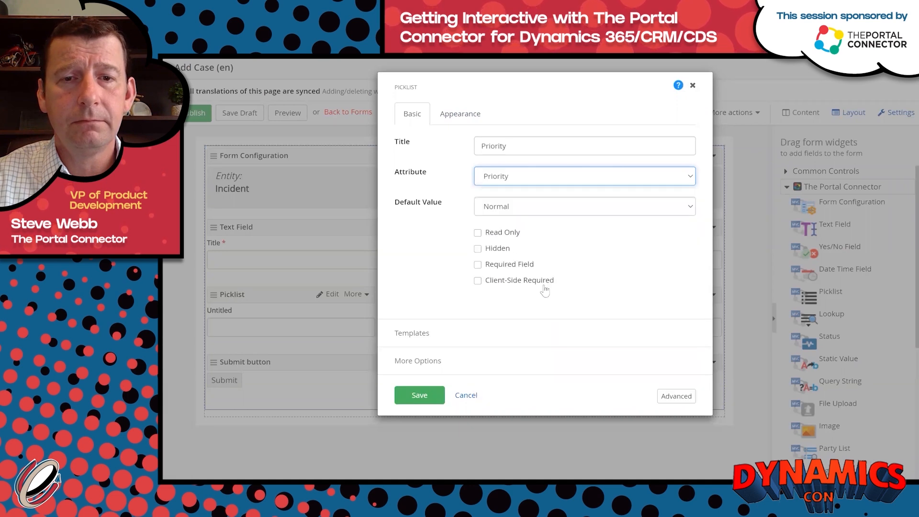
{"action": "left_click", "coordinate": [422, 395]}
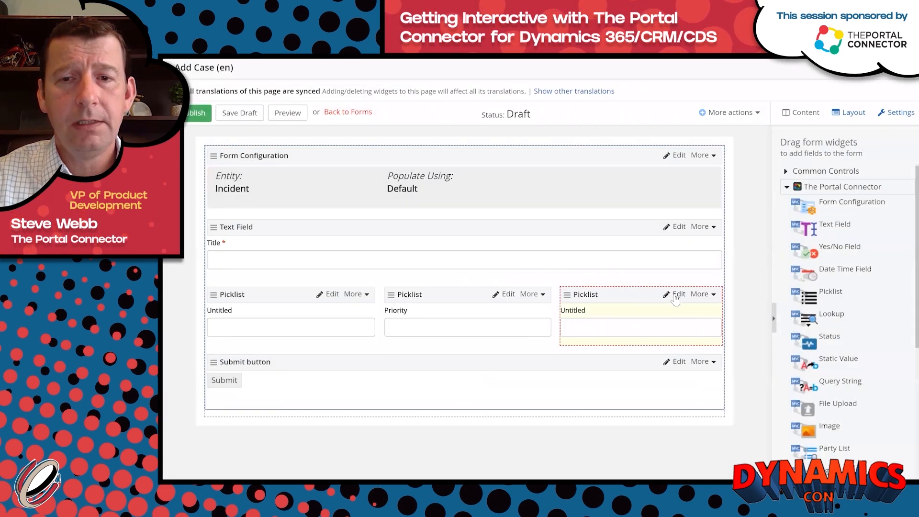
{"action": "left_click", "coordinate": [679, 294]}
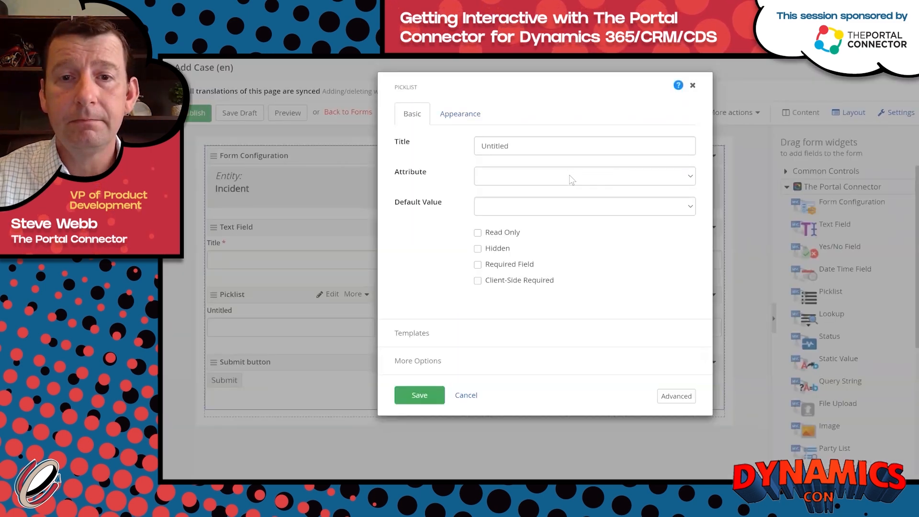
{"action": "left_click", "coordinate": [569, 175]}
{"action": "left_click", "coordinate": [533, 230]}
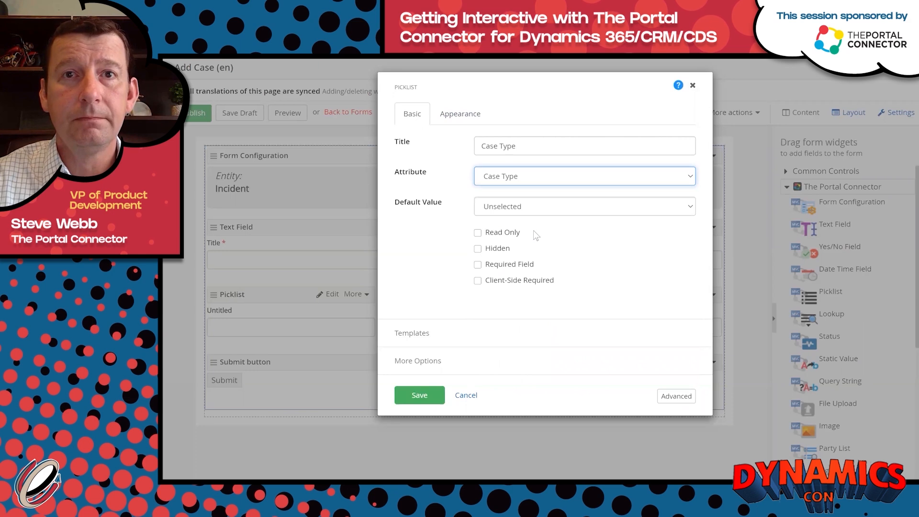
{"action": "left_click", "coordinate": [422, 393]}
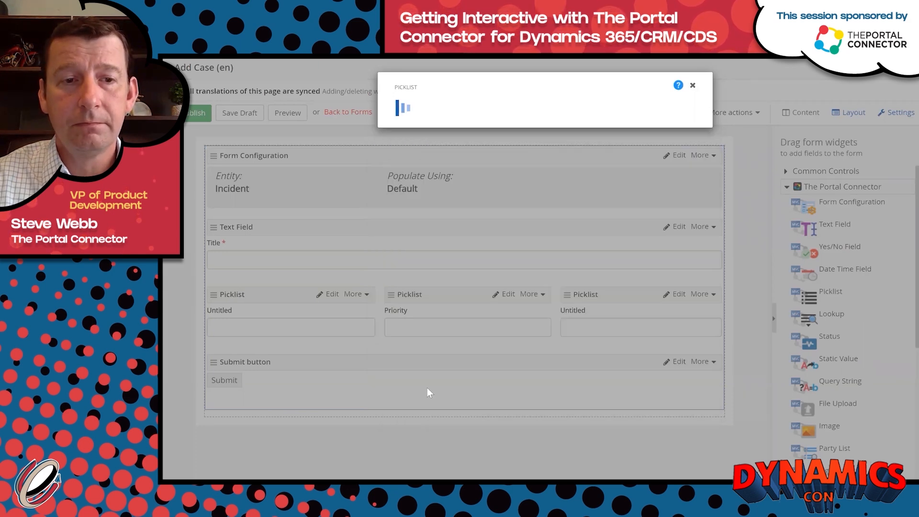
{"action": "left_click", "coordinate": [364, 295]}
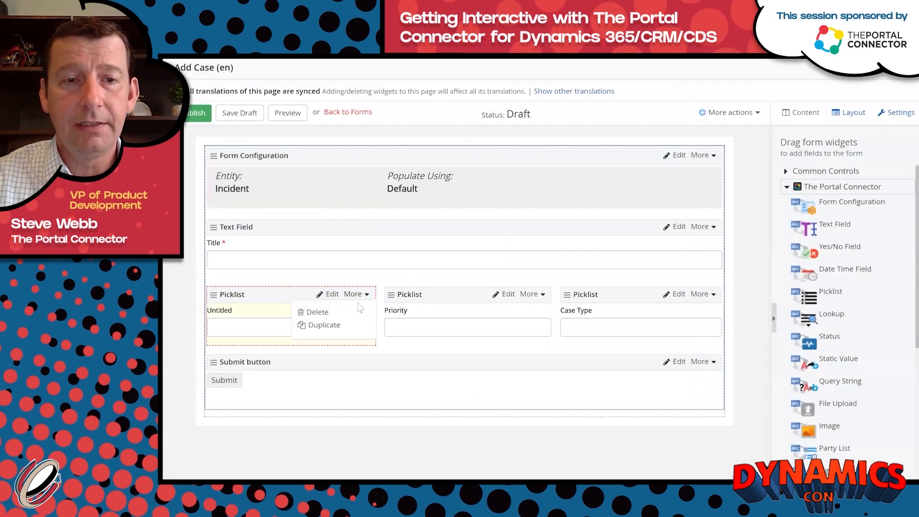
Replace the unused first picklist with a Lookup field bound to the Subject attribute.
{"action": "left_click", "coordinate": [330, 312]}
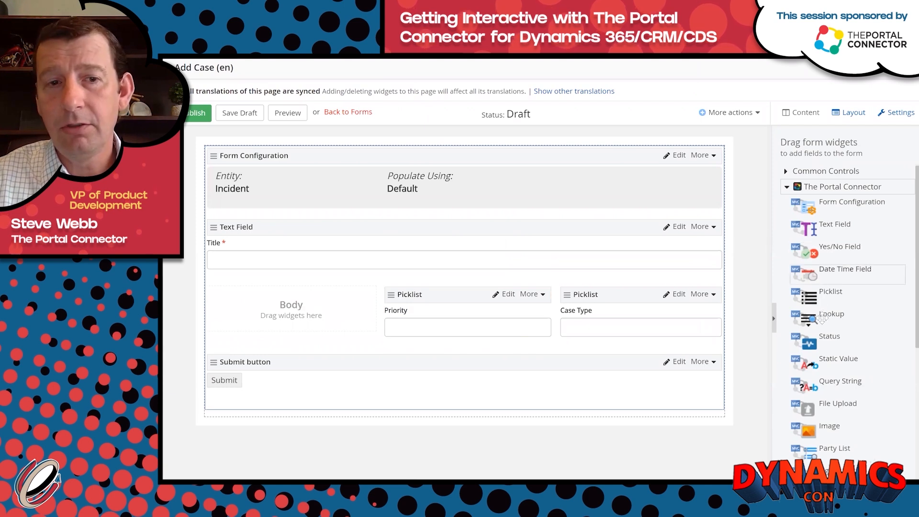
{"action": "left_click_drag", "start_coordinate": [818, 305], "coordinate": [322, 301]}
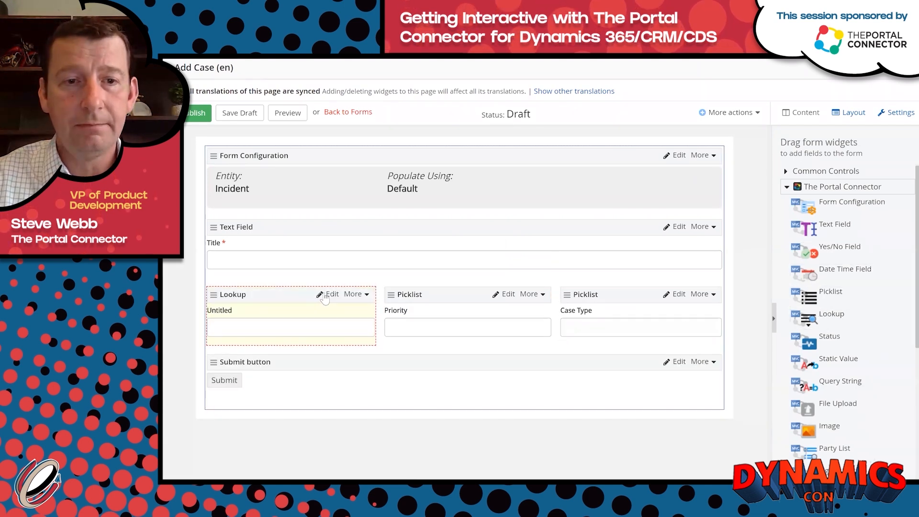
{"action": "left_click", "coordinate": [328, 295]}
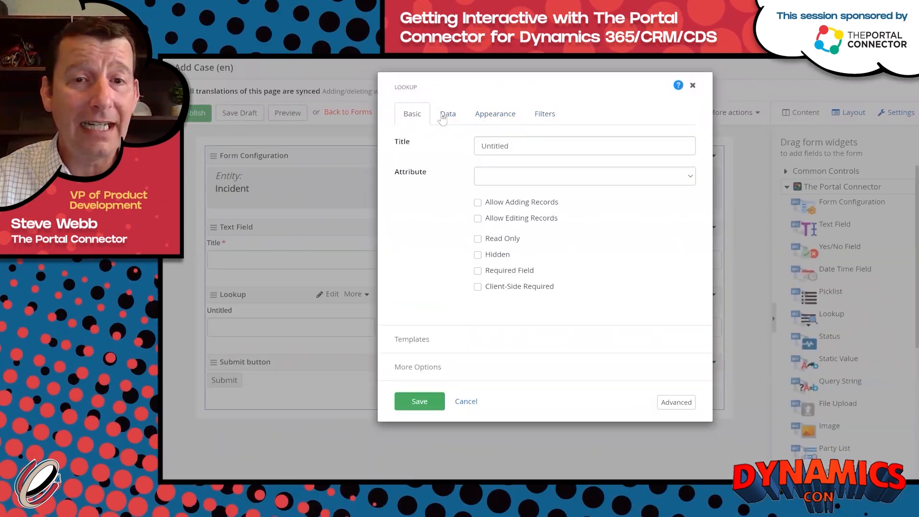
{"action": "left_click", "coordinate": [513, 181]}
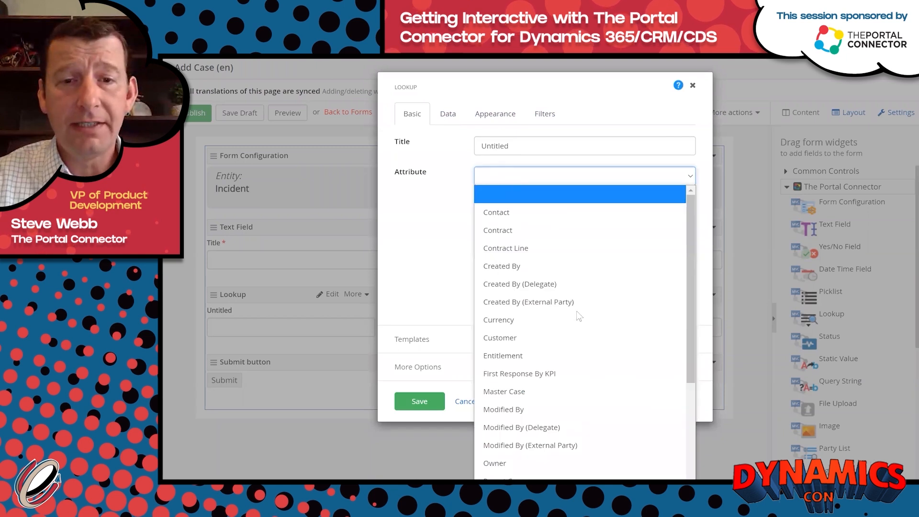
{"action": "scroll", "coordinate": [577, 316], "scroll_direction": "down", "scroll_amount": 3}
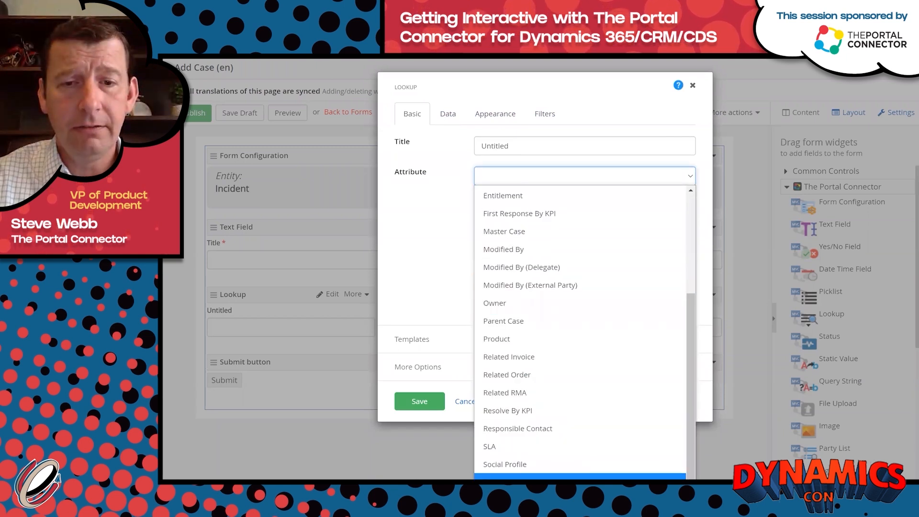
{"action": "left_click", "coordinate": [574, 477]}
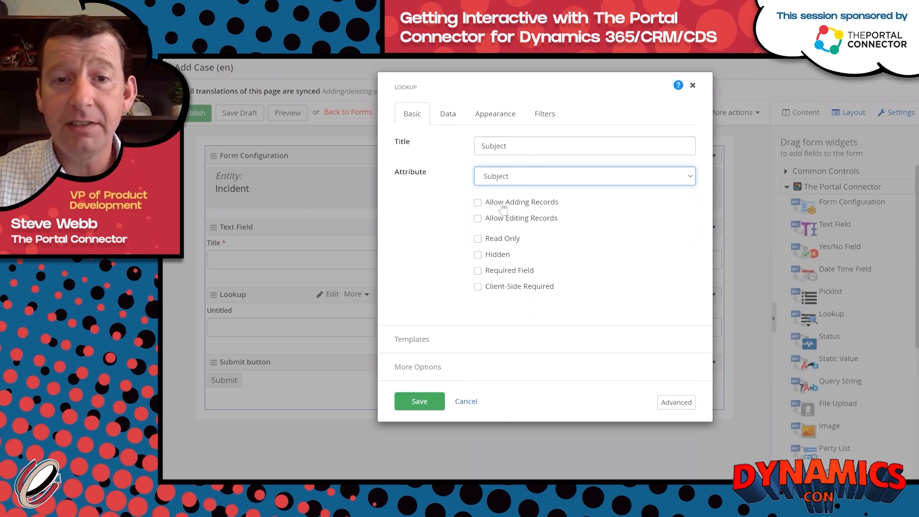
{"action": "left_click", "coordinate": [449, 115]}
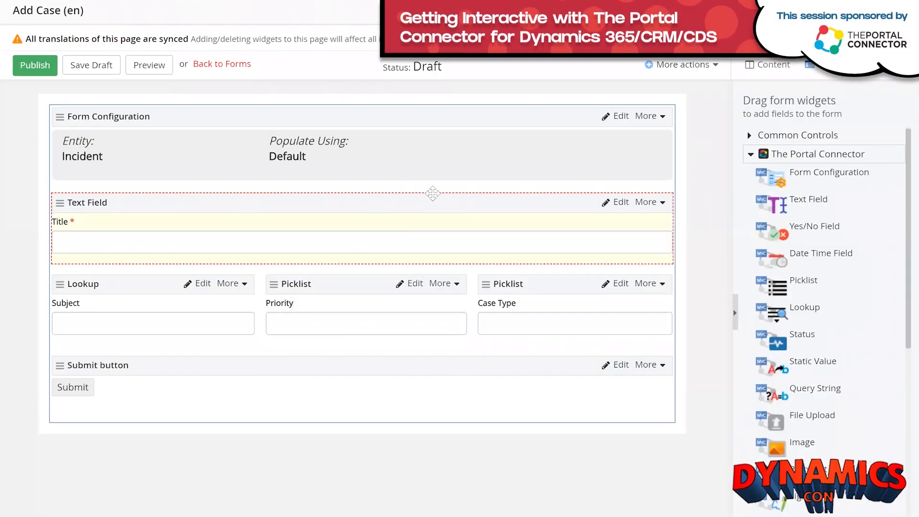
Add a Text Field below the picklist row bound to Description, with Multiline input mode.
{"action": "left_click_drag", "start_coordinate": [806, 205], "coordinate": [360, 383]}
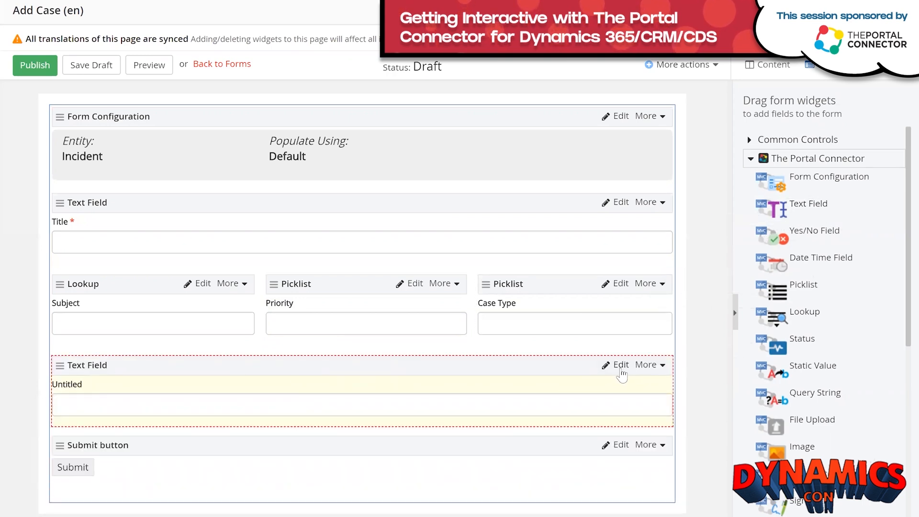
{"action": "left_click", "coordinate": [619, 368]}
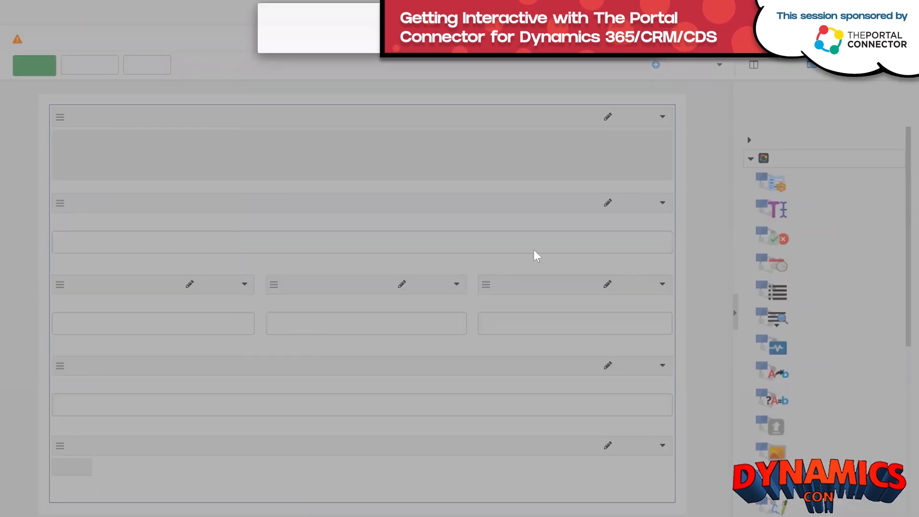
{"action": "left_click", "coordinate": [435, 146]}
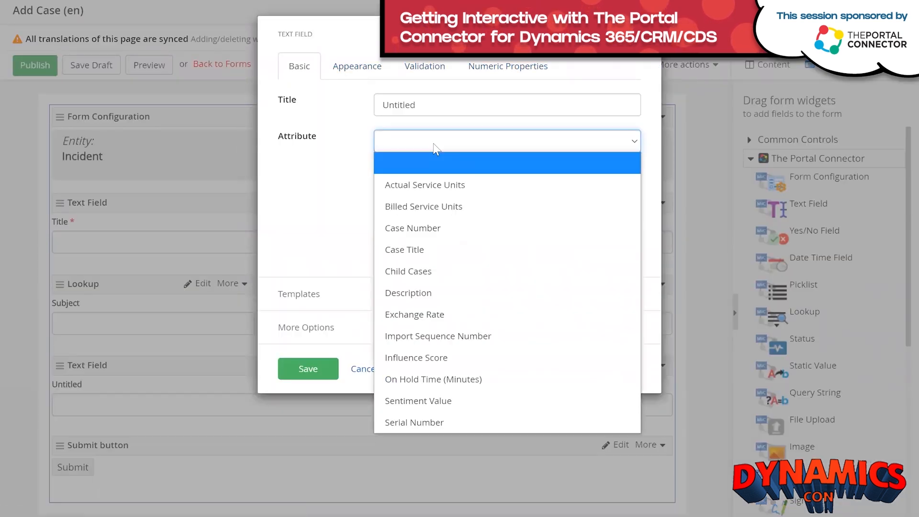
{"action": "left_click", "coordinate": [417, 292]}
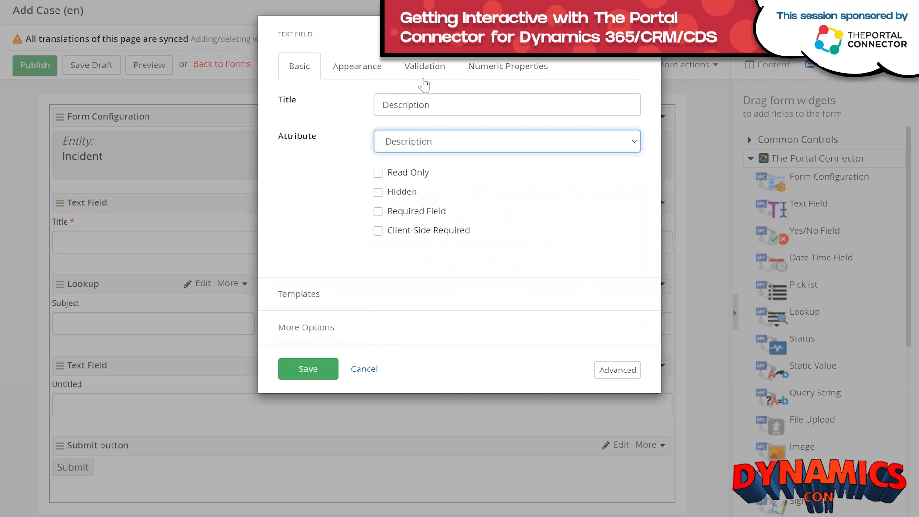
{"action": "left_click", "coordinate": [356, 69]}
{"action": "left_click", "coordinate": [449, 185]}
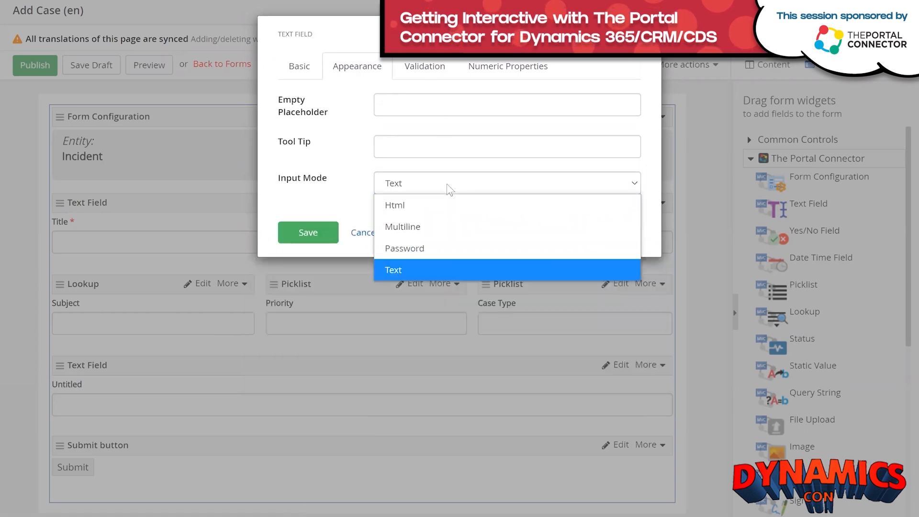
{"action": "left_click", "coordinate": [438, 229]}
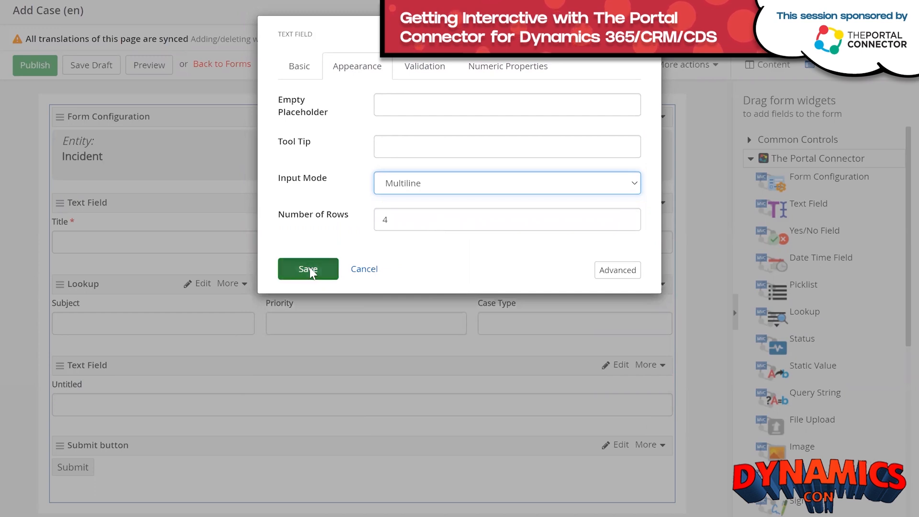
{"action": "left_click", "coordinate": [309, 269]}
{"action": "scroll", "coordinate": [500, 299], "scroll_direction": "down", "scroll_amount": 1}
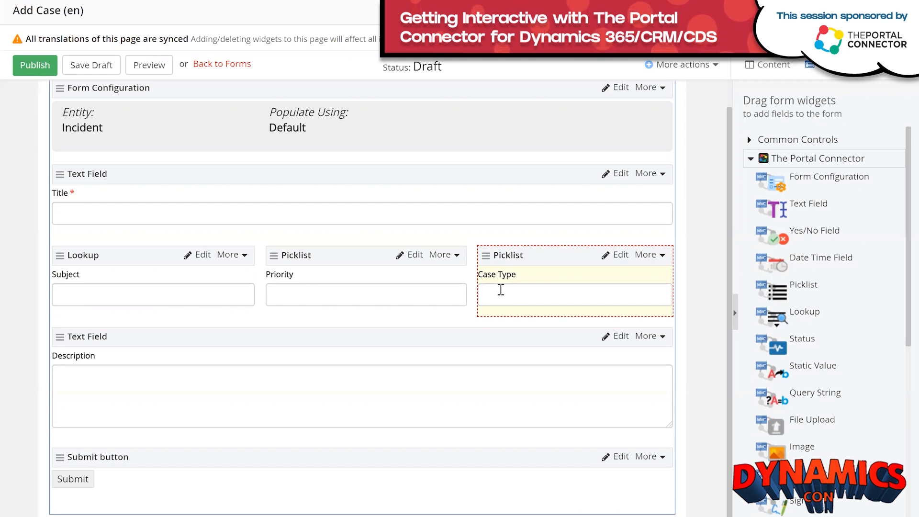
Drop three Static Value widgets, one after another, below the Description field.
{"action": "scroll", "coordinate": [879, 252], "scroll_direction": "down", "scroll_amount": 1}
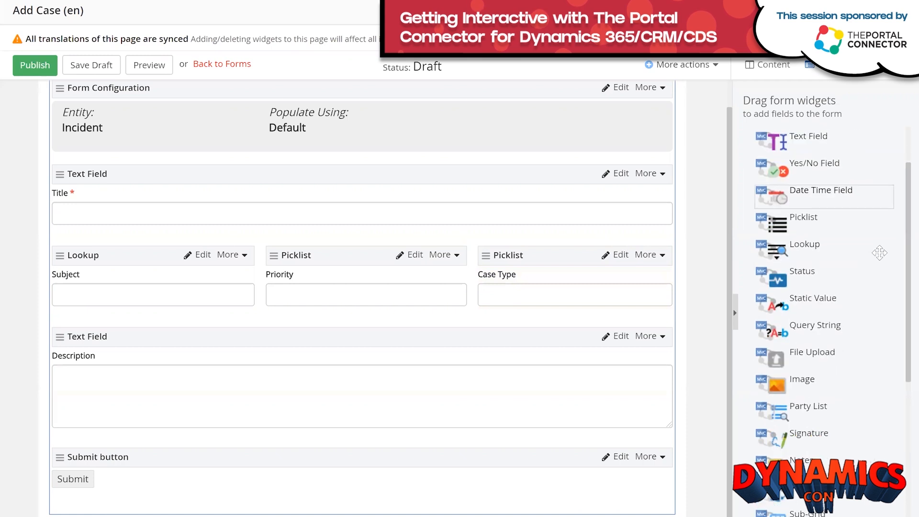
{"action": "scroll", "coordinate": [880, 253], "scroll_direction": "down", "scroll_amount": 1}
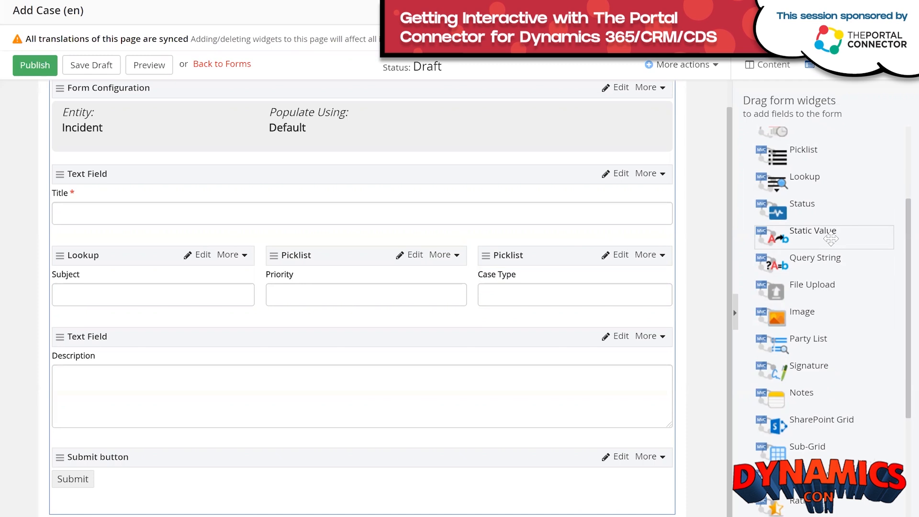
{"action": "left_click_drag", "start_coordinate": [831, 239], "coordinate": [382, 451]}
{"action": "scroll", "coordinate": [498, 409], "scroll_direction": "down", "scroll_amount": 2}
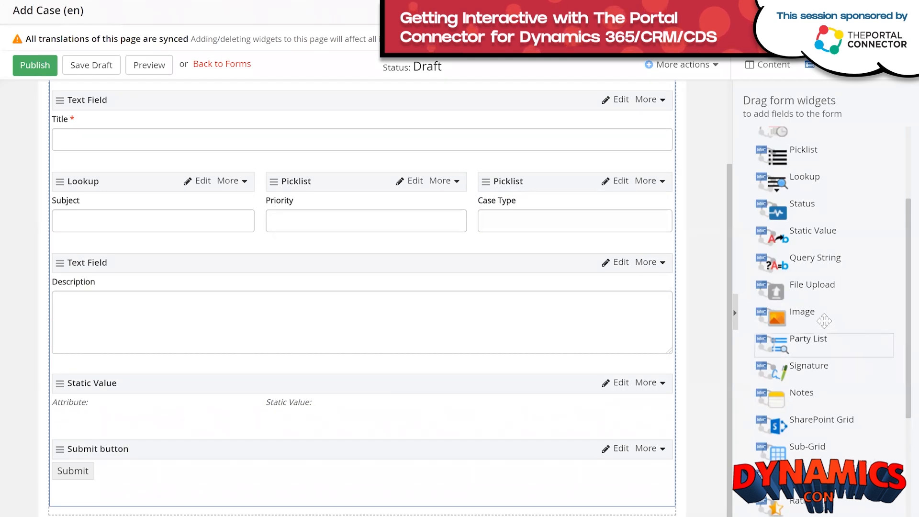
{"action": "left_click_drag", "start_coordinate": [808, 233], "coordinate": [483, 428]}
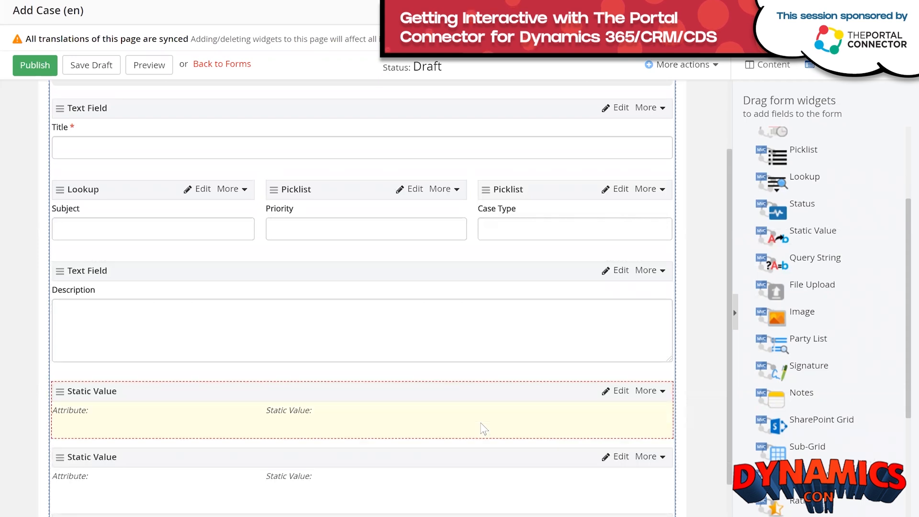
{"action": "scroll", "coordinate": [493, 427], "scroll_direction": "down", "scroll_amount": 2}
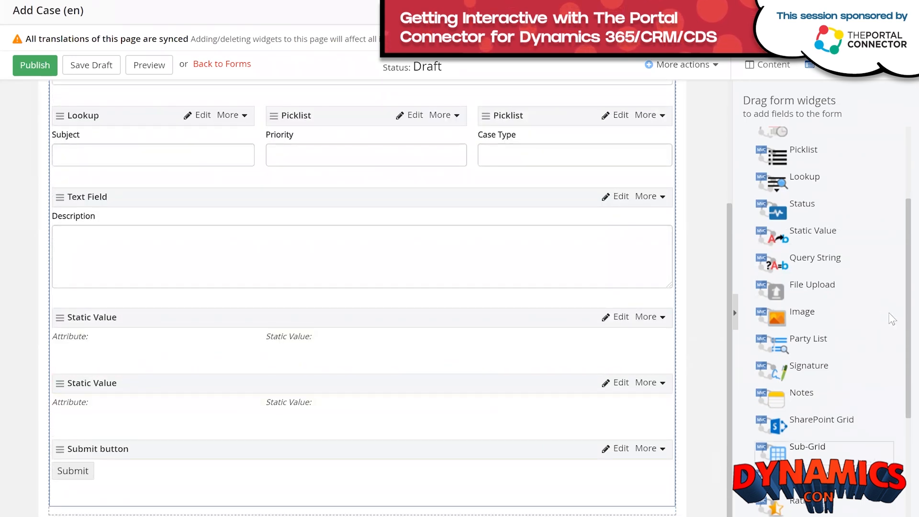
{"action": "left_click_drag", "start_coordinate": [786, 236], "coordinate": [312, 433]}
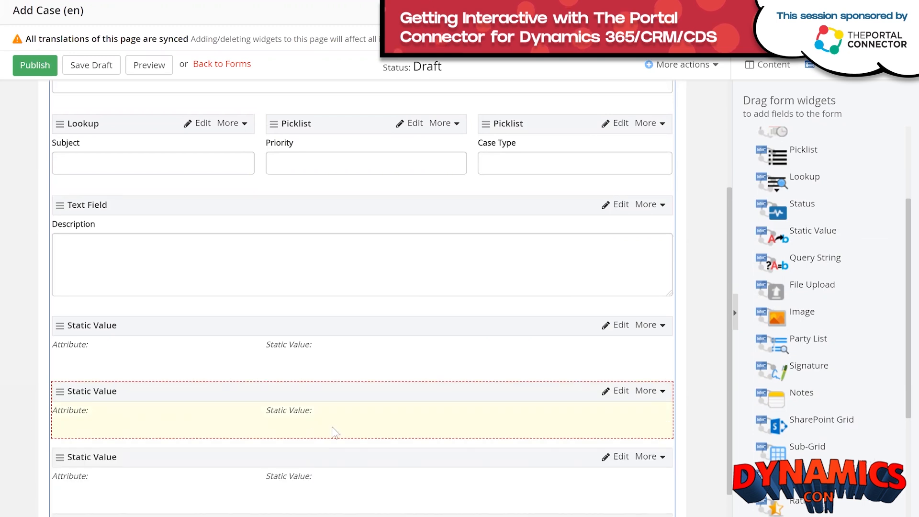
{"action": "scroll", "coordinate": [450, 359], "scroll_direction": "down", "scroll_amount": 2}
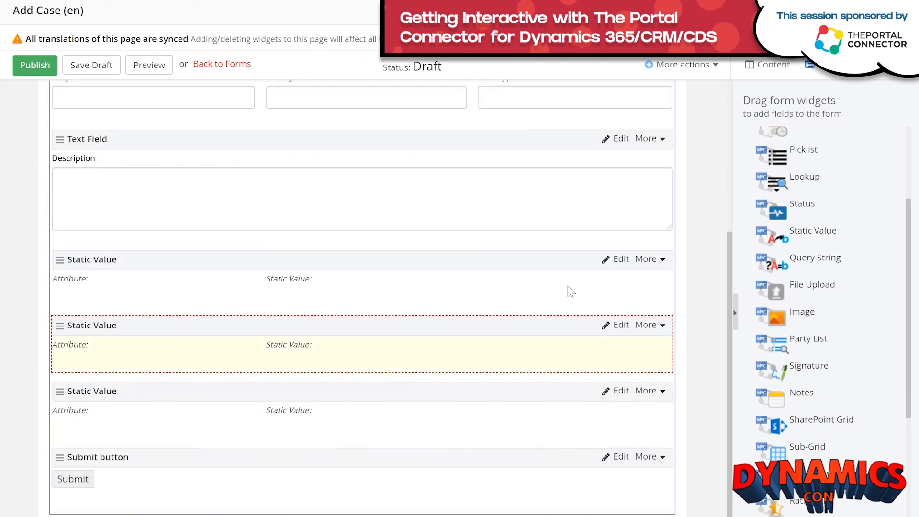
Set the first Static Value's attribute to Origin with the fixed option Web, and save.
{"action": "left_click", "coordinate": [621, 261]}
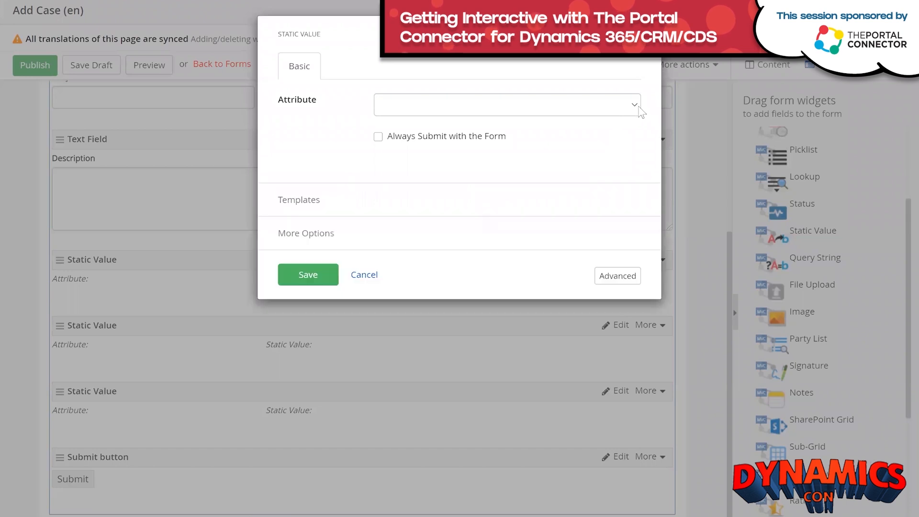
{"action": "left_click", "coordinate": [637, 106]}
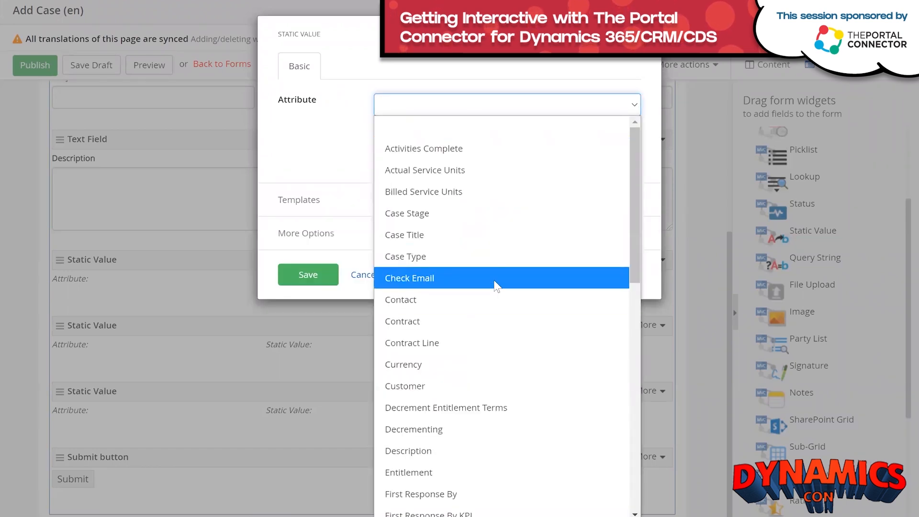
{"action": "scroll", "coordinate": [492, 305], "scroll_direction": "down", "scroll_amount": 5}
{"action": "scroll", "coordinate": [490, 302], "scroll_direction": "down", "scroll_amount": 3}
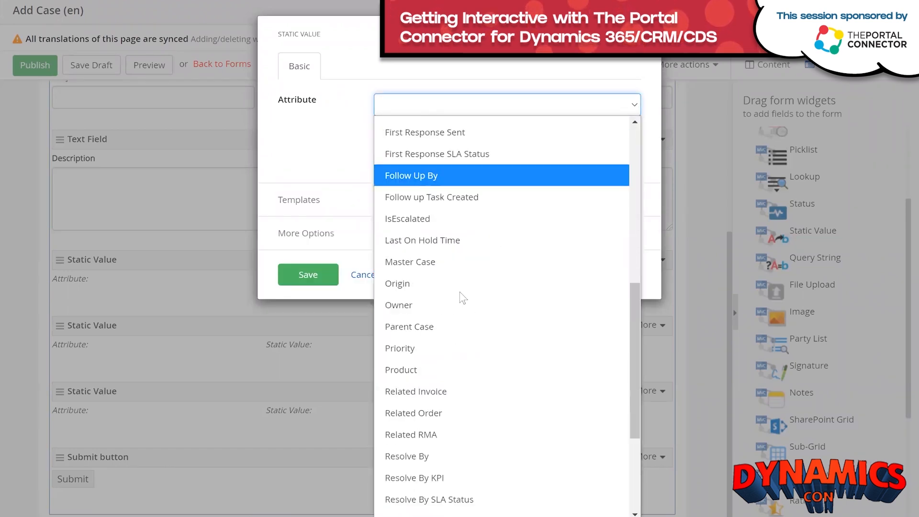
{"action": "left_click", "coordinate": [465, 289]}
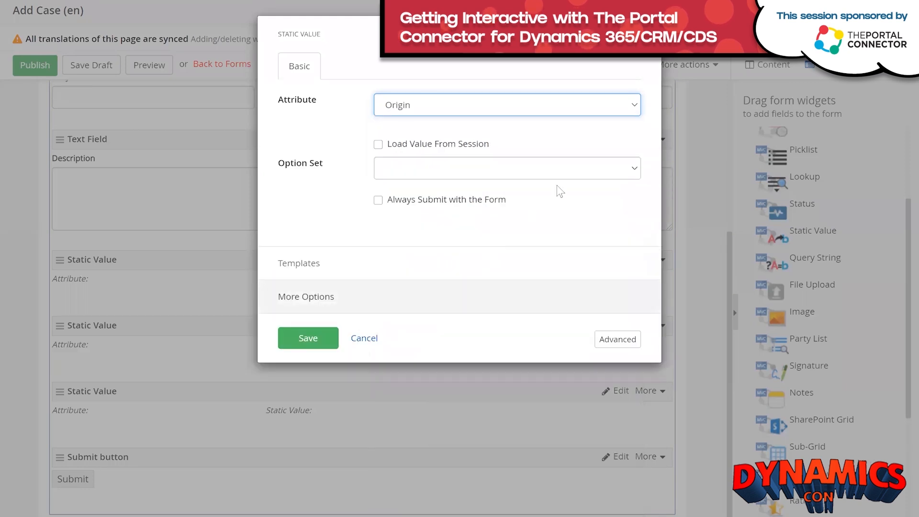
{"action": "left_click", "coordinate": [634, 171]}
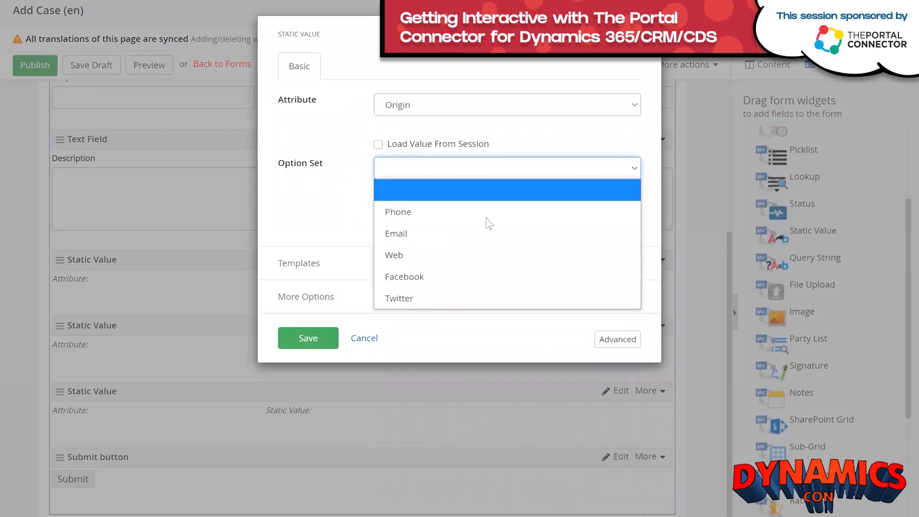
{"action": "left_click", "coordinate": [457, 255]}
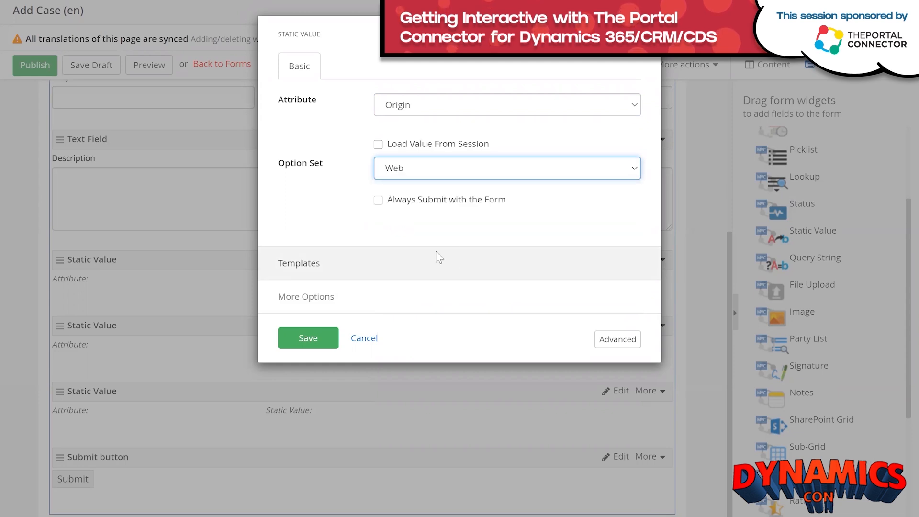
{"action": "left_click", "coordinate": [302, 336]}
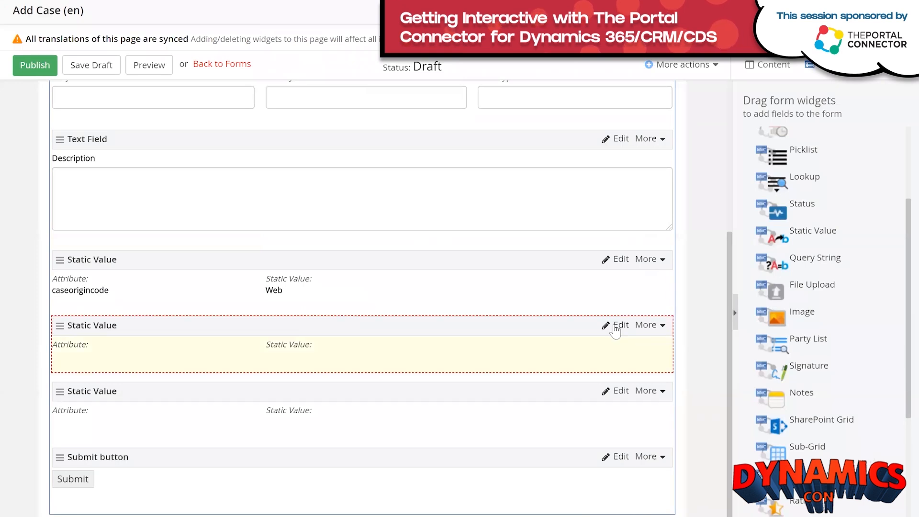
{"action": "left_click", "coordinate": [614, 326]}
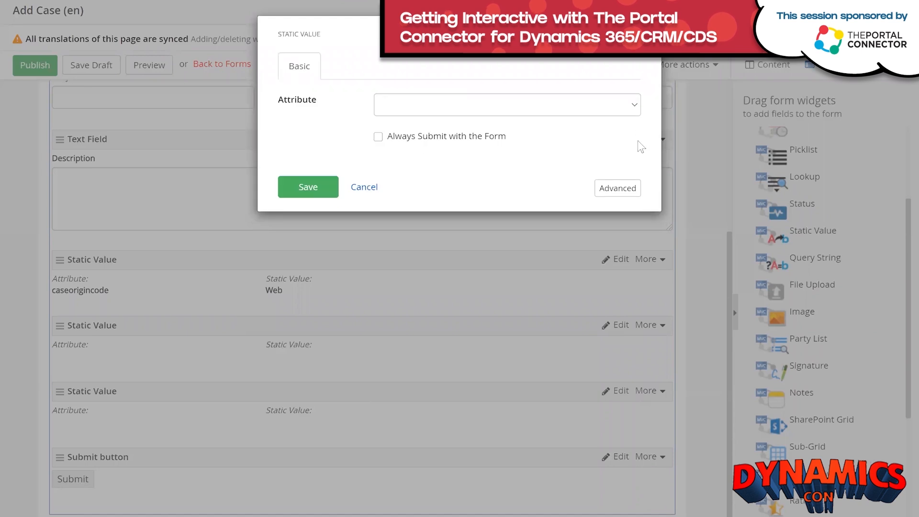
Set the second static value to Customer, filled with the logged-in user's Contact Id, and save.
{"action": "left_click", "coordinate": [637, 106]}
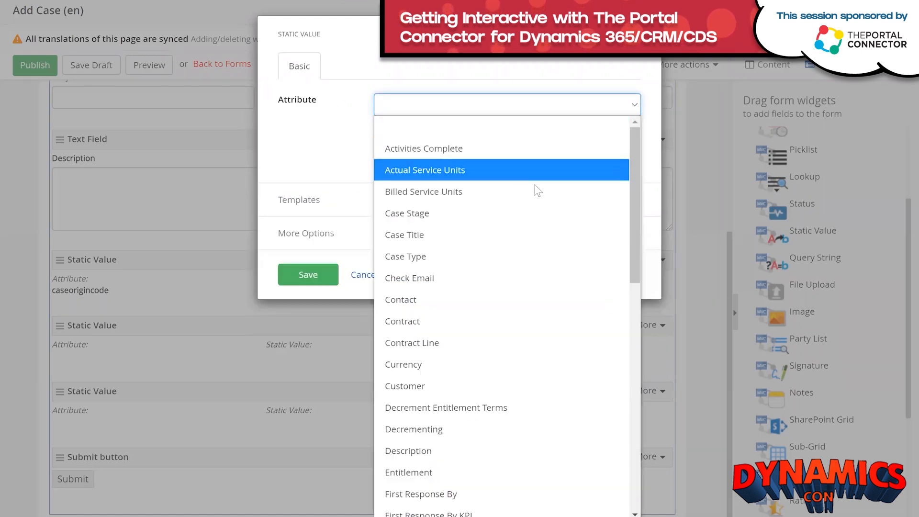
{"action": "left_click", "coordinate": [447, 387]}
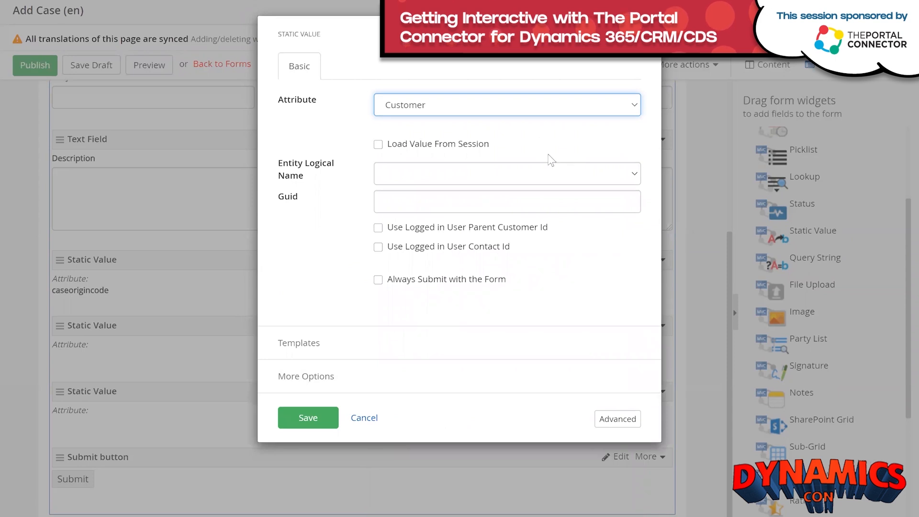
{"action": "left_click", "coordinate": [379, 246]}
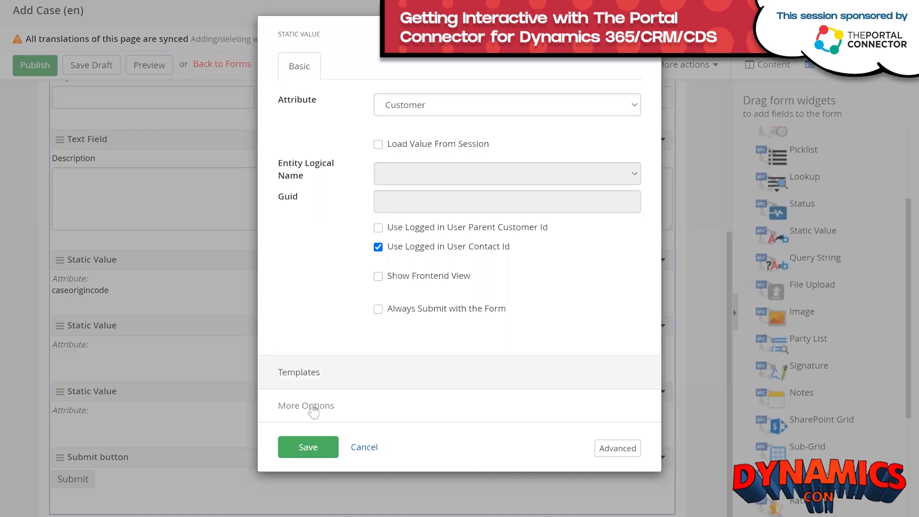
{"action": "left_click", "coordinate": [292, 448]}
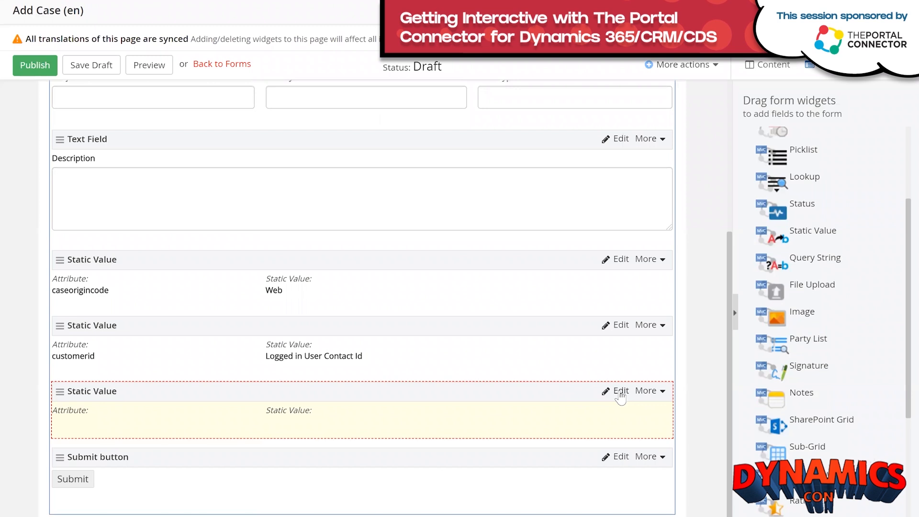
Set the third static value to Responsible Contact, filled with the logged-in user's Contact Id, and save.
{"action": "left_click", "coordinate": [620, 393]}
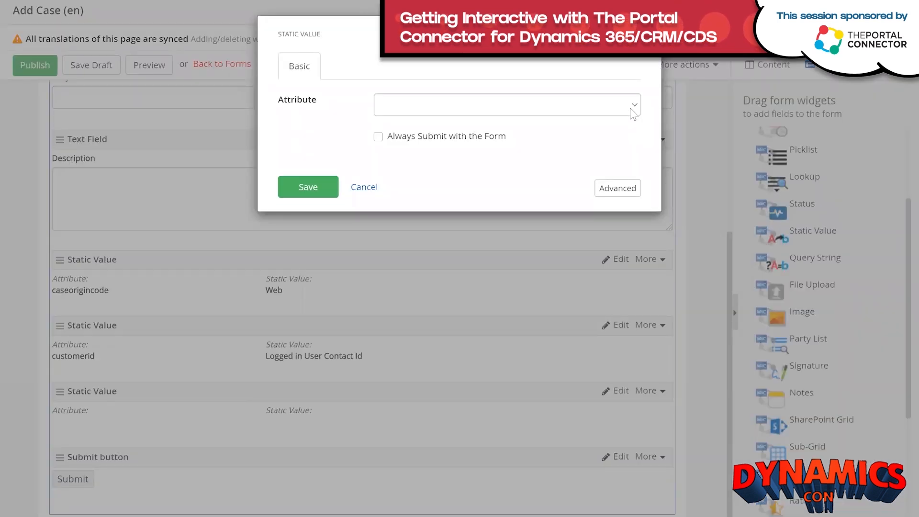
{"action": "left_click", "coordinate": [633, 108]}
{"action": "scroll", "coordinate": [489, 244], "scroll_direction": "down", "scroll_amount": 5}
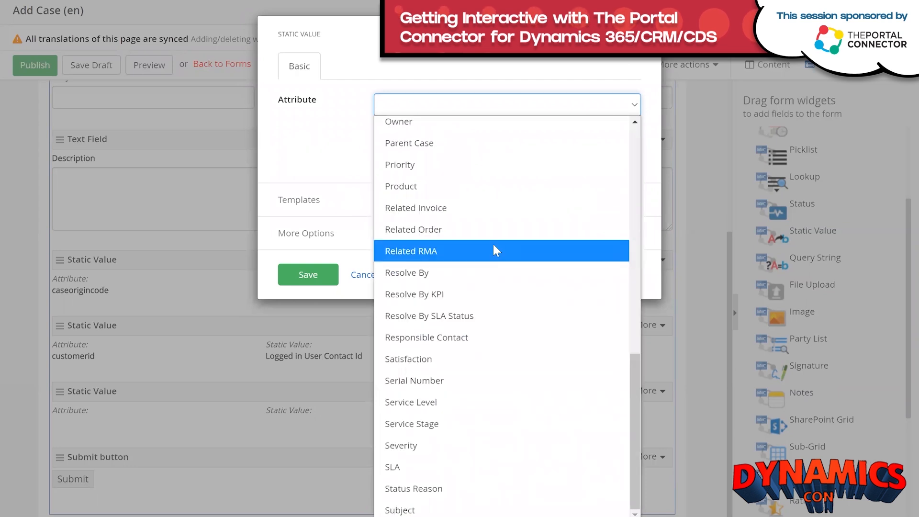
{"action": "left_click", "coordinate": [455, 337]}
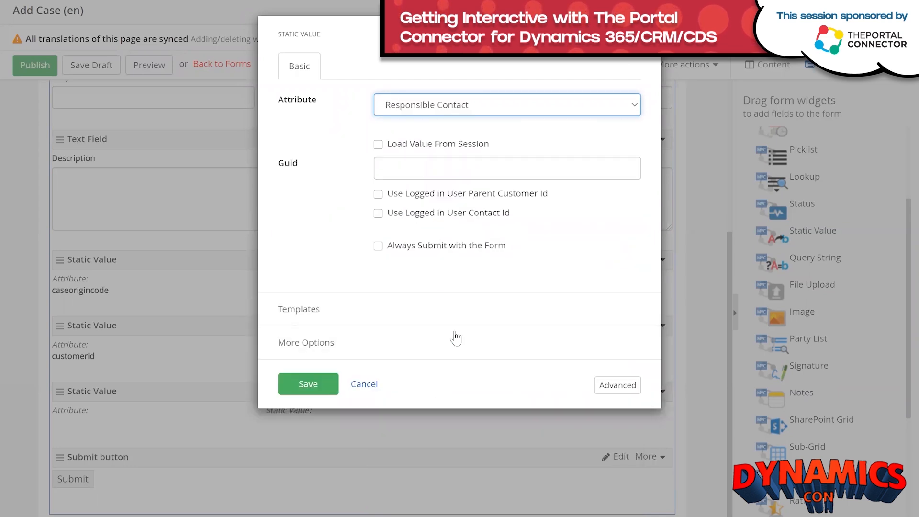
{"action": "left_click", "coordinate": [378, 213]}
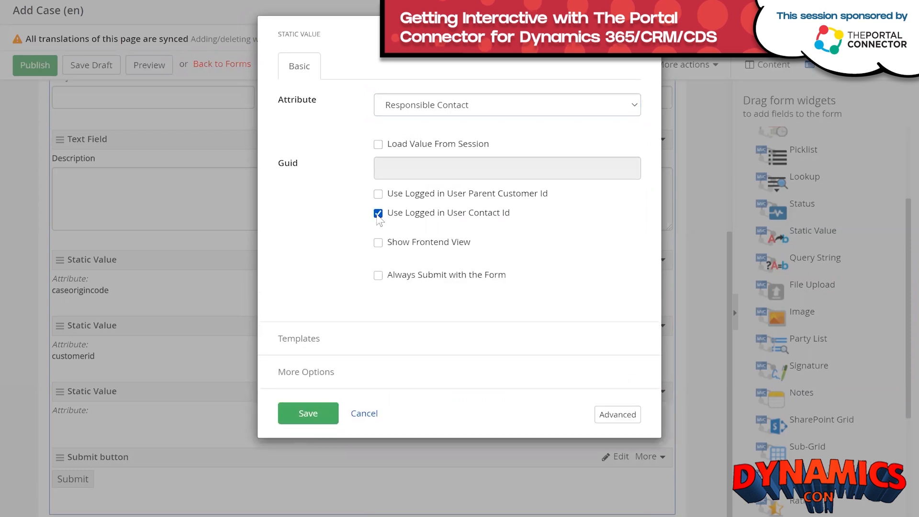
{"action": "left_click", "coordinate": [306, 413]}
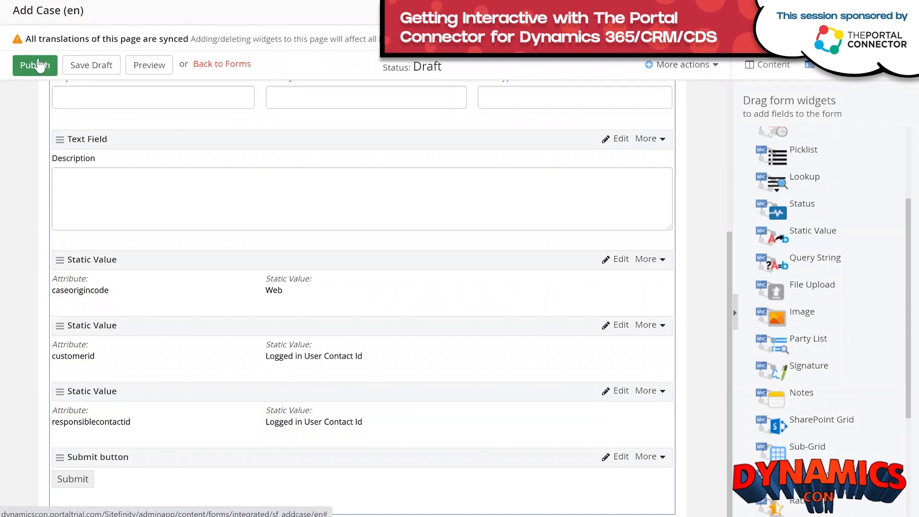
Publish the Add Case form and duplicate it as a new form titled 'Edit Case'.
{"action": "left_click", "coordinate": [39, 65]}
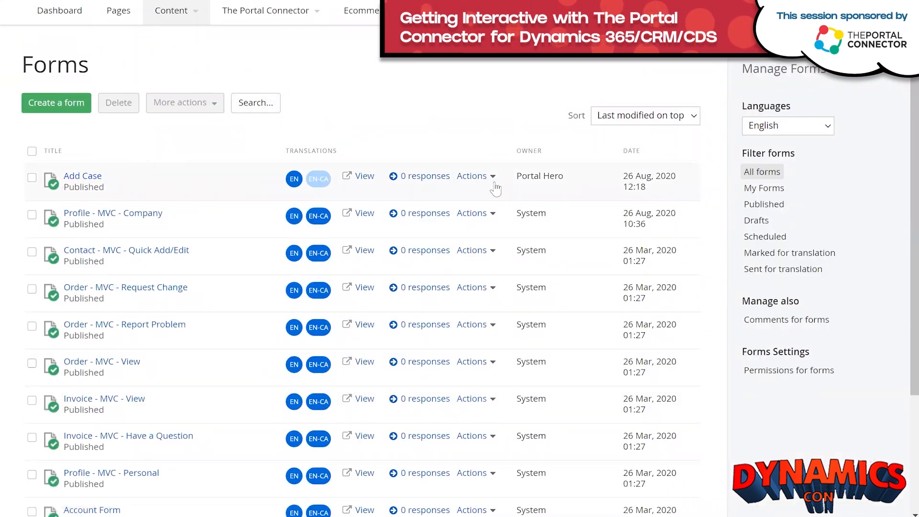
{"action": "left_click", "coordinate": [494, 176]}
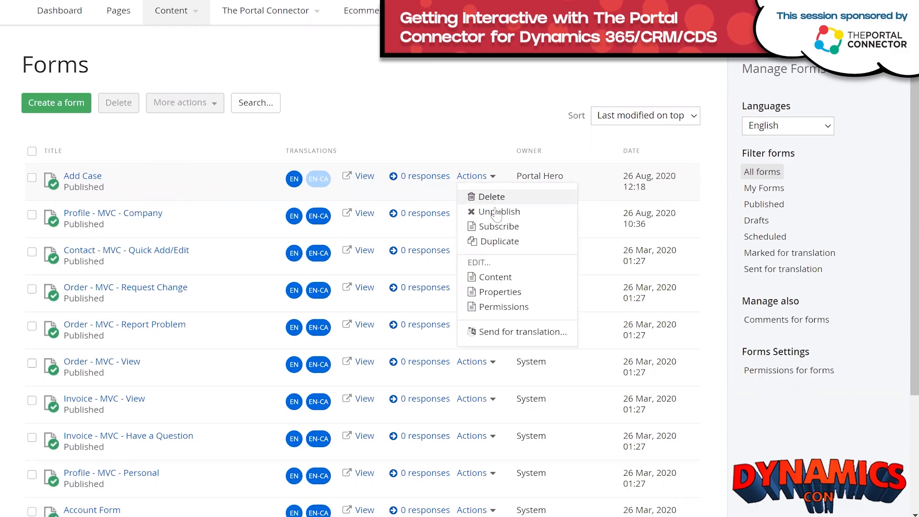
{"action": "left_click", "coordinate": [492, 246]}
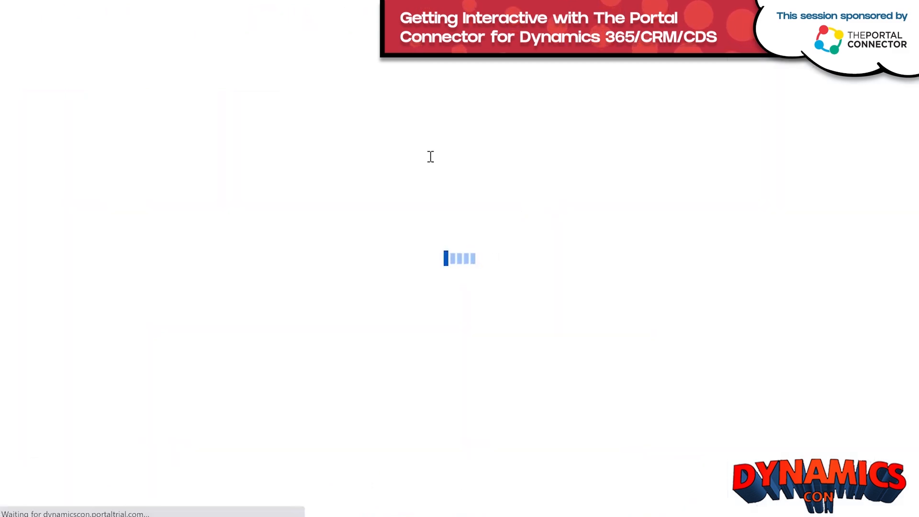
{"action": "type", "text": "E"}
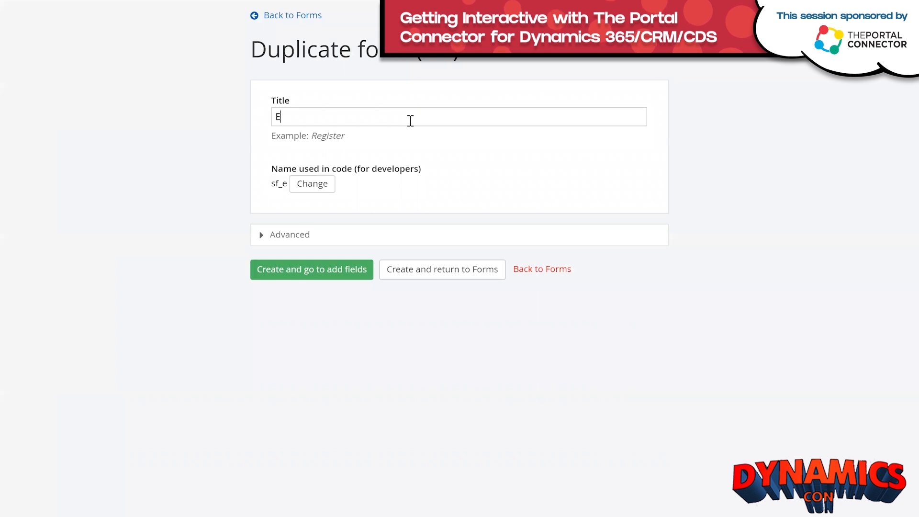
{"action": "type", "text": "dit Case"}
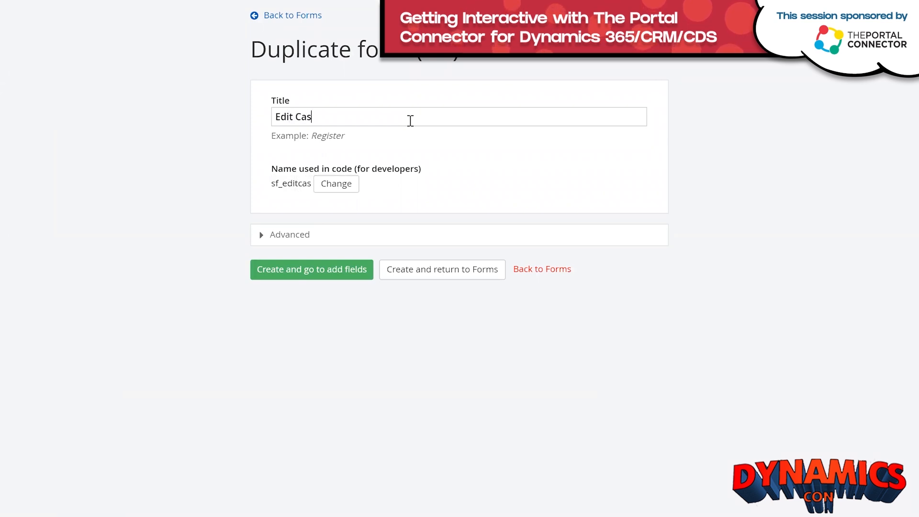
{"action": "left_click", "coordinate": [349, 275]}
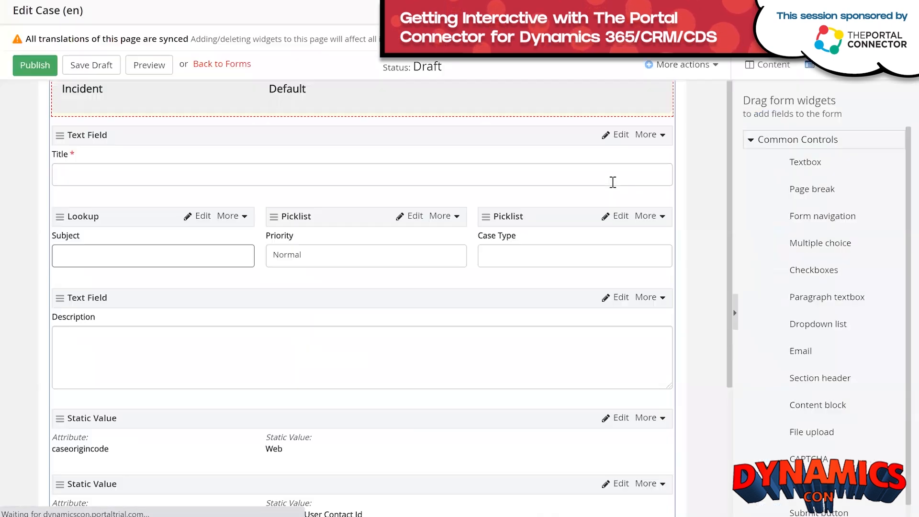
Make the Edit Case form's Title, Subject and Priority fields read-only.
{"action": "scroll", "coordinate": [612, 183], "scroll_direction": "up", "scroll_amount": 1}
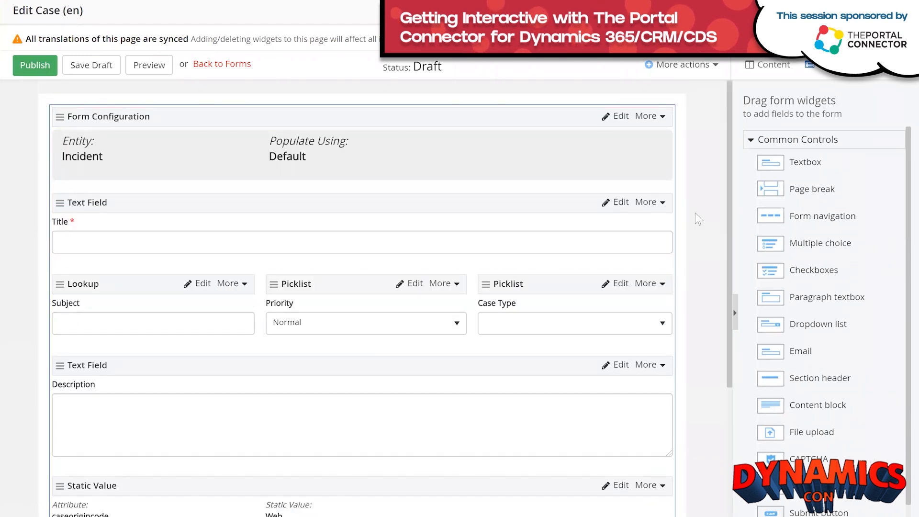
{"action": "left_click", "coordinate": [619, 203]}
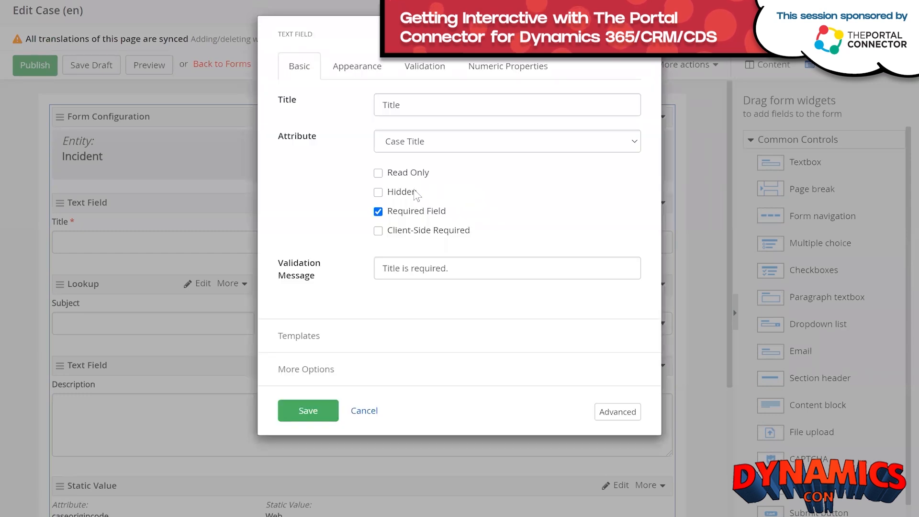
{"action": "left_click", "coordinate": [379, 173]}
{"action": "left_click", "coordinate": [311, 374]}
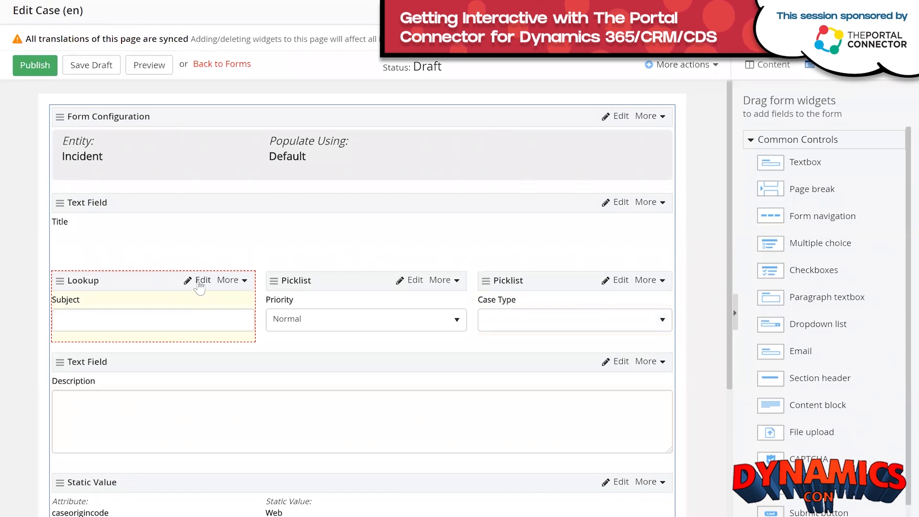
{"action": "left_click", "coordinate": [200, 282]}
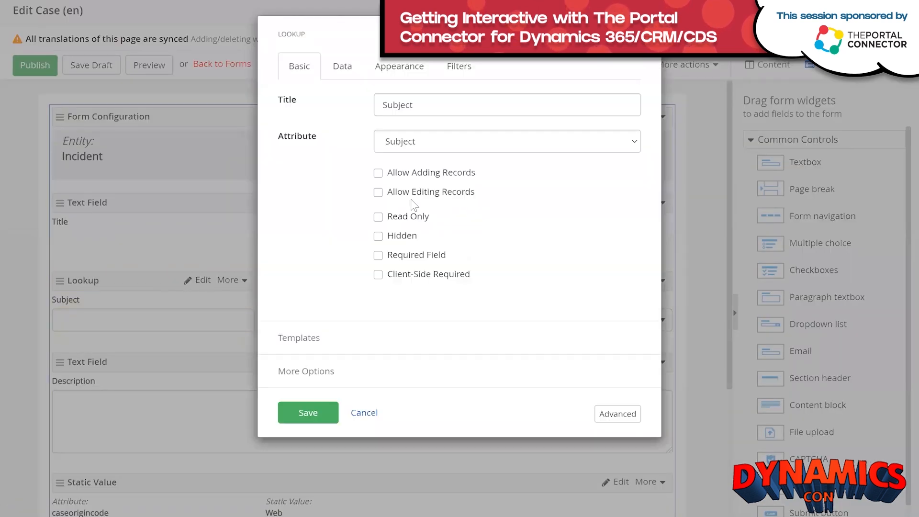
{"action": "left_click", "coordinate": [381, 218]}
{"action": "left_click", "coordinate": [303, 411]}
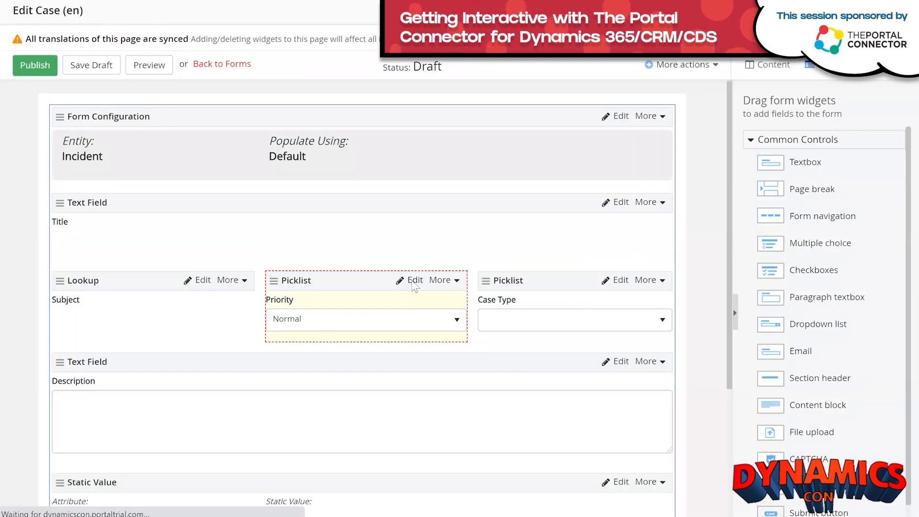
{"action": "left_click", "coordinate": [412, 282]}
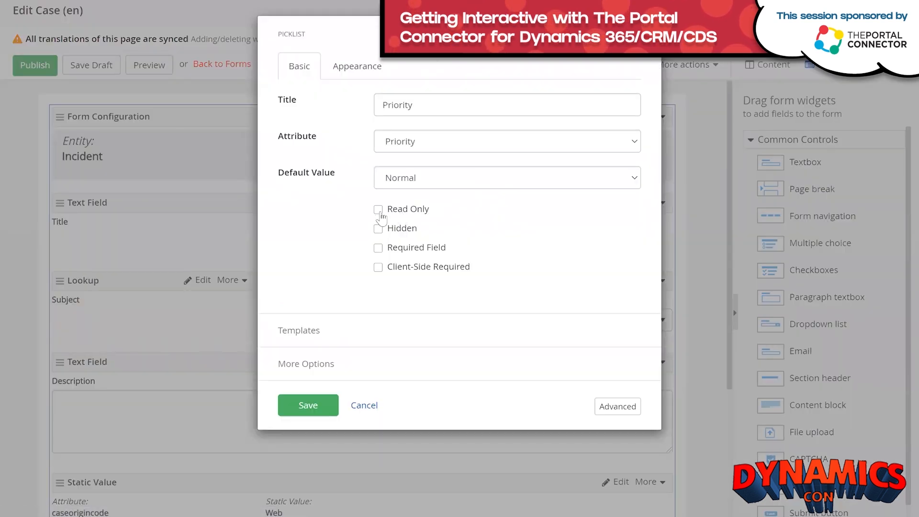
{"action": "left_click", "coordinate": [378, 209]}
{"action": "left_click", "coordinate": [310, 403]}
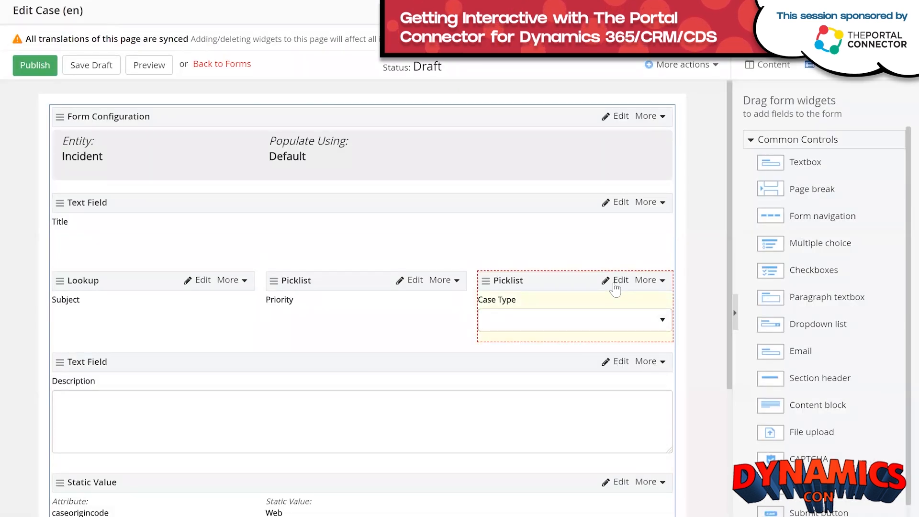
Make the Case Type and Description fields read-only as well.
{"action": "left_click", "coordinate": [617, 281]}
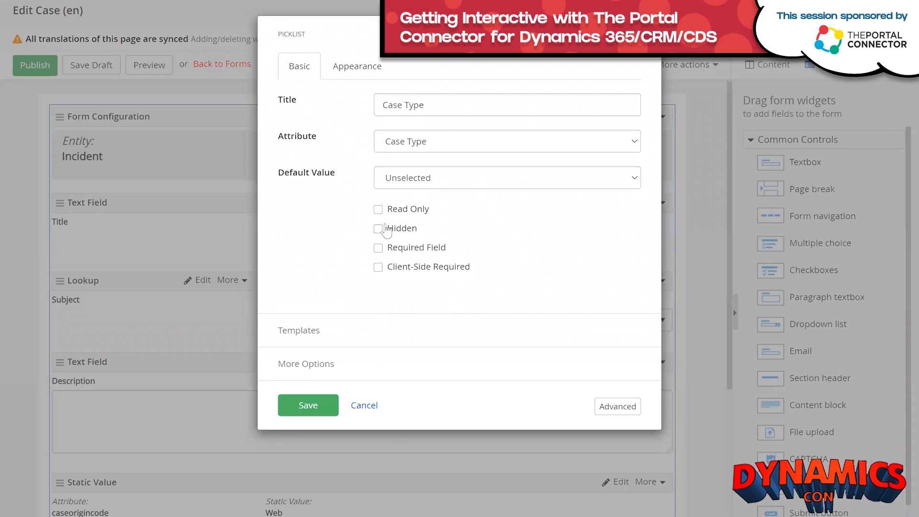
{"action": "left_click", "coordinate": [379, 209]}
{"action": "left_click", "coordinate": [309, 405]}
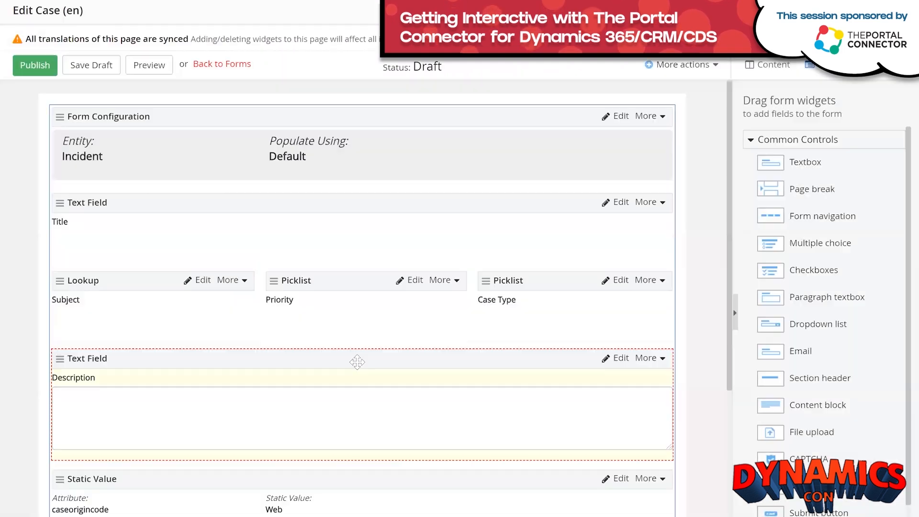
{"action": "scroll", "coordinate": [513, 343], "scroll_direction": "down", "scroll_amount": 3}
{"action": "left_click", "coordinate": [617, 228]}
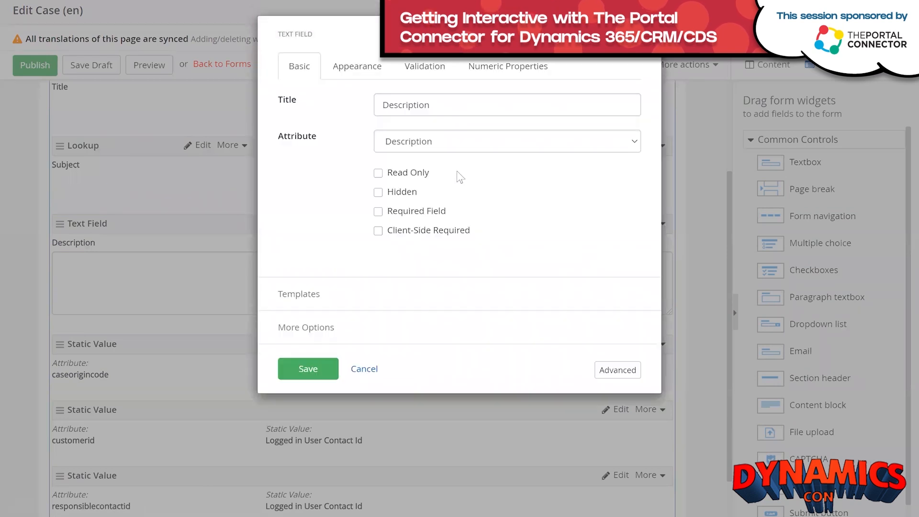
{"action": "left_click", "coordinate": [378, 172]}
{"action": "left_click", "coordinate": [308, 373]}
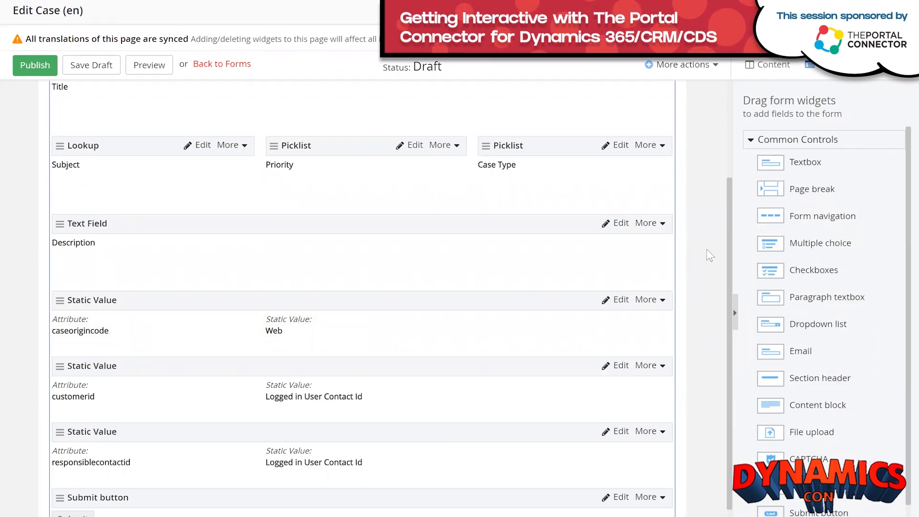
Add a Notes field to the Edit Case form above the static values.
{"action": "scroll", "coordinate": [900, 221], "scroll_direction": "down", "scroll_amount": 1}
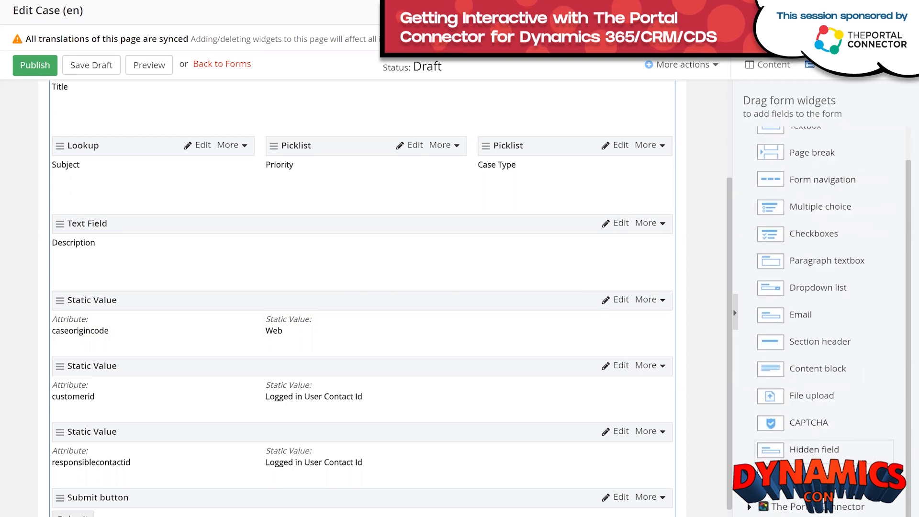
{"action": "left_click", "coordinate": [750, 507]}
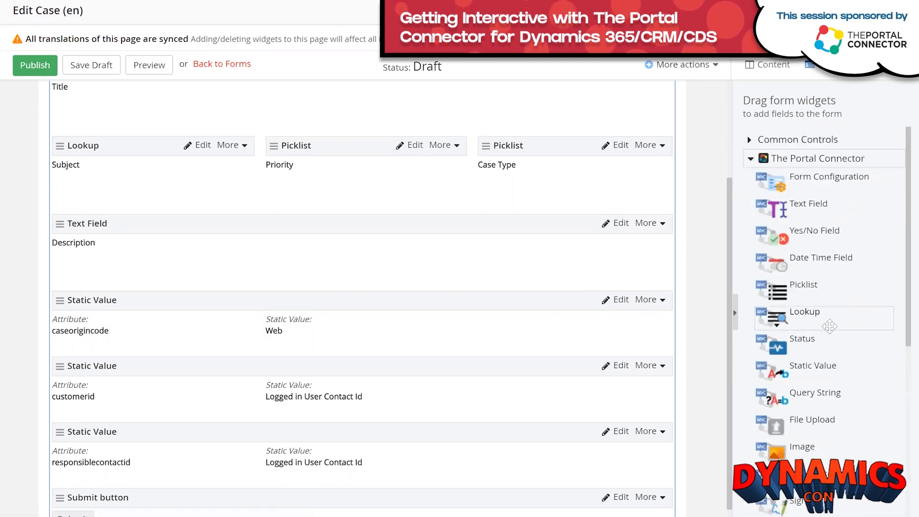
{"action": "scroll", "coordinate": [828, 335], "scroll_direction": "down", "scroll_amount": 5}
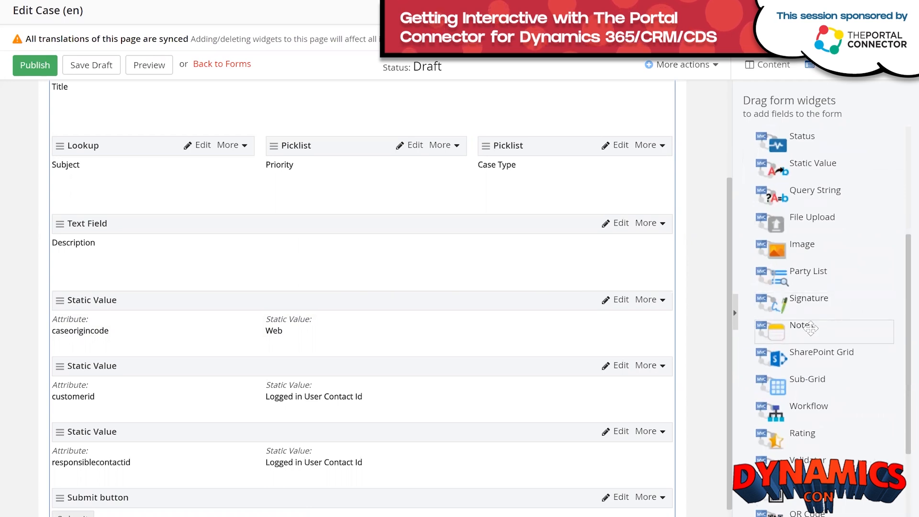
{"action": "left_click_drag", "start_coordinate": [810, 329], "coordinate": [405, 305]}
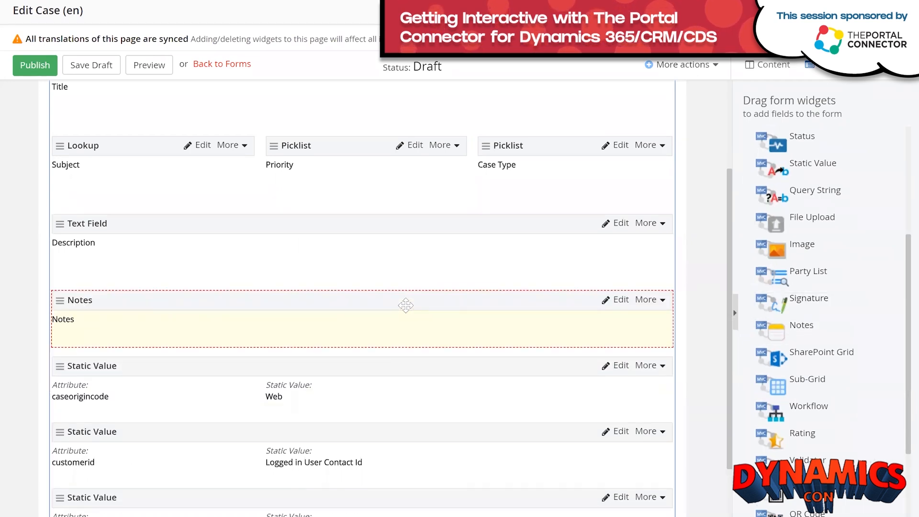
Title it 'Notes and Attachments' and allow creating, editing, downloading and uploading notes, then save.
{"action": "left_click", "coordinate": [621, 306]}
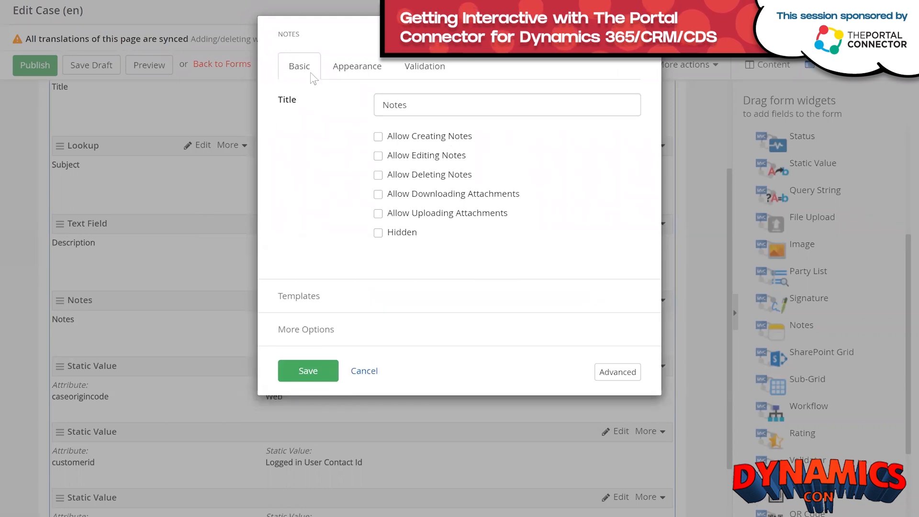
{"action": "left_click", "coordinate": [434, 107]}
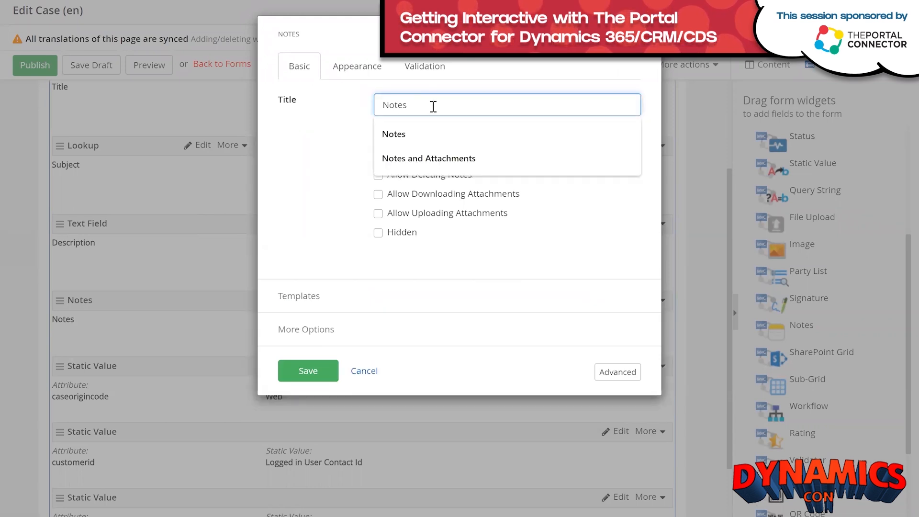
{"action": "left_click", "coordinate": [427, 158]}
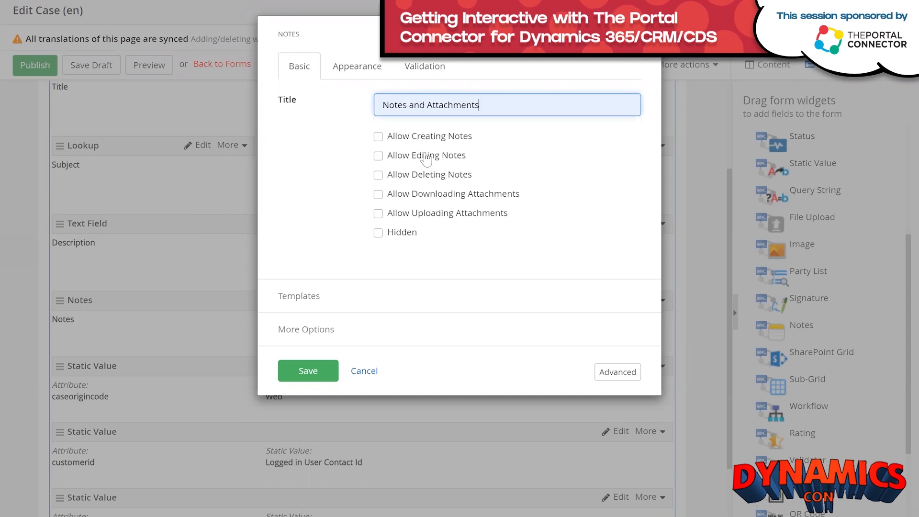
{"action": "left_click", "coordinate": [378, 138]}
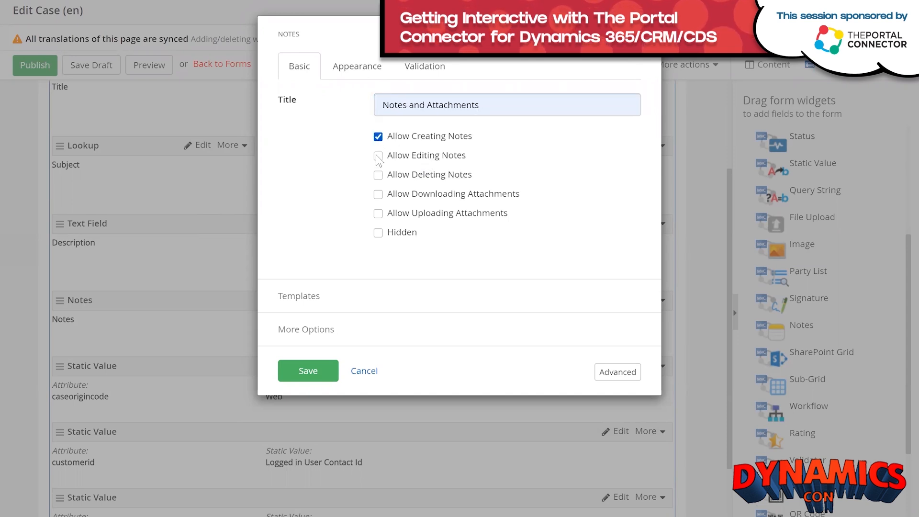
{"action": "left_click", "coordinate": [377, 155]}
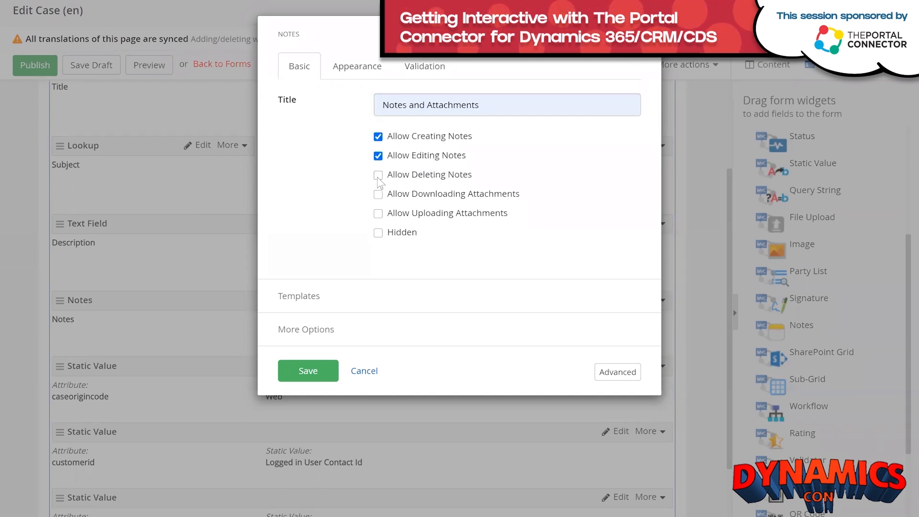
{"action": "left_click", "coordinate": [379, 196]}
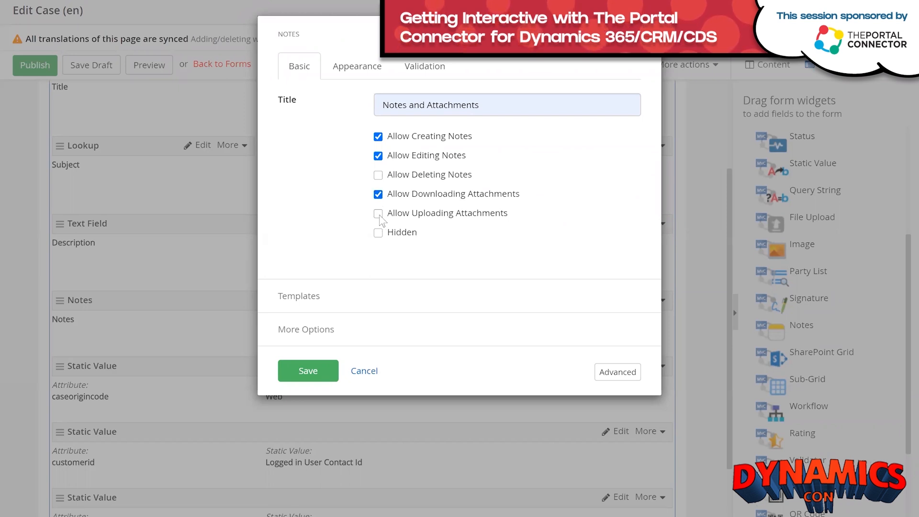
{"action": "left_click", "coordinate": [378, 216]}
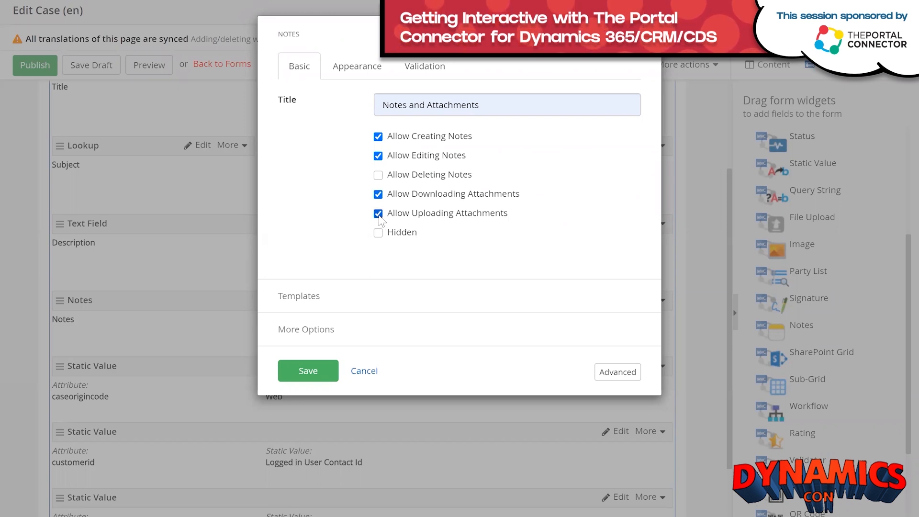
{"action": "left_click", "coordinate": [363, 75]}
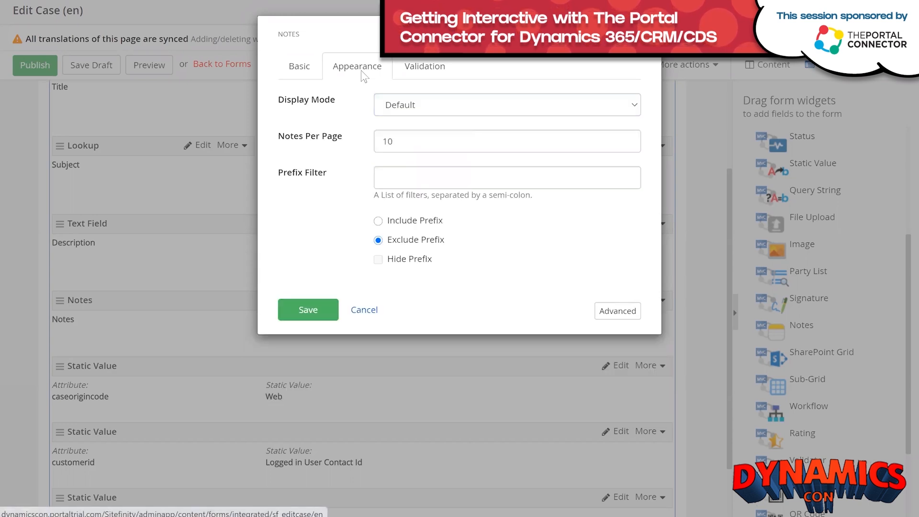
{"action": "left_click", "coordinate": [423, 75]}
{"action": "left_click", "coordinate": [295, 67]}
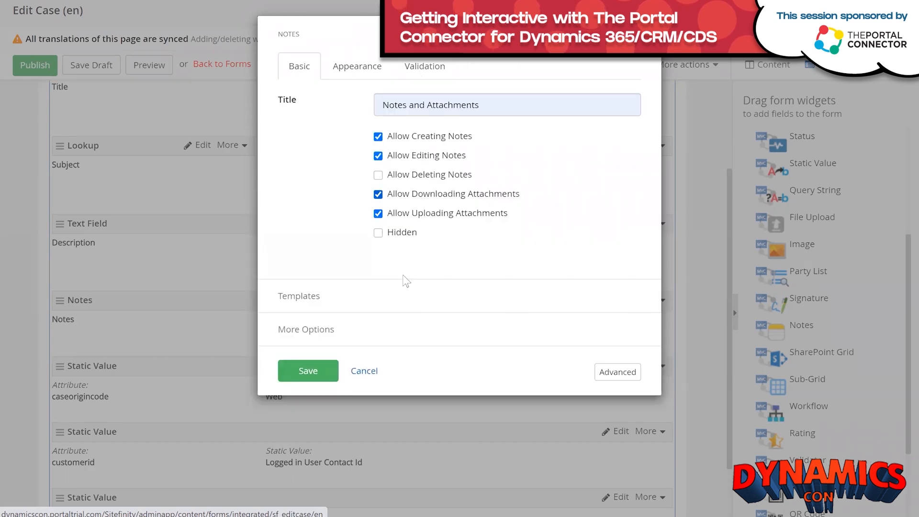
{"action": "left_click", "coordinate": [305, 373]}
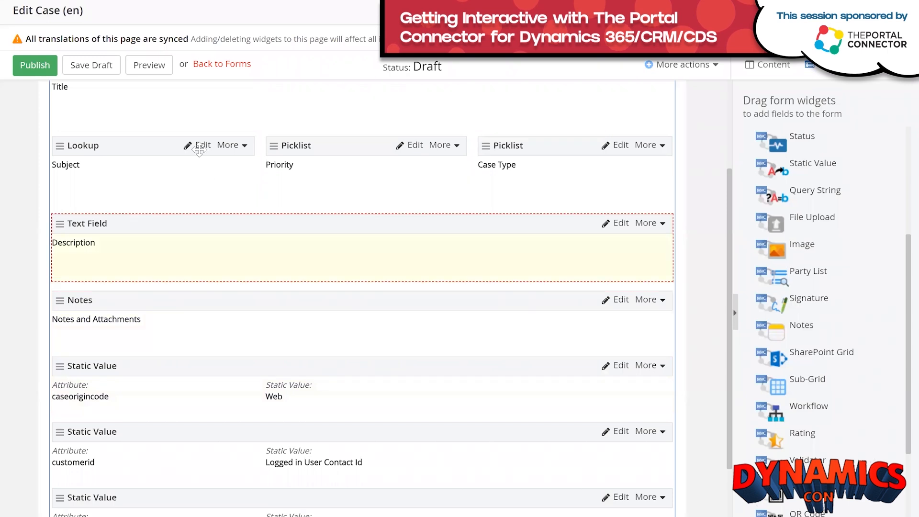
Publish the updated Edit Case form.
{"action": "left_click", "coordinate": [30, 64]}
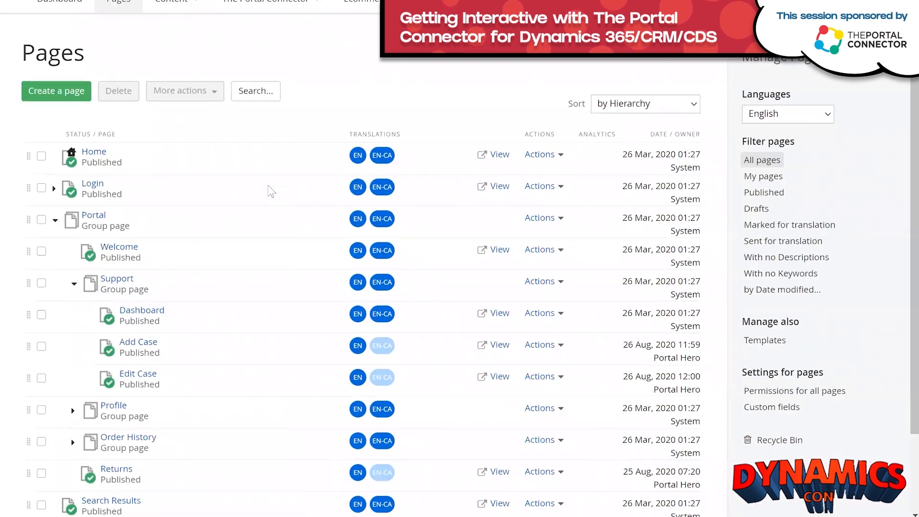
{"action": "scroll", "coordinate": [268, 184], "scroll_direction": "down", "scroll_amount": 2}
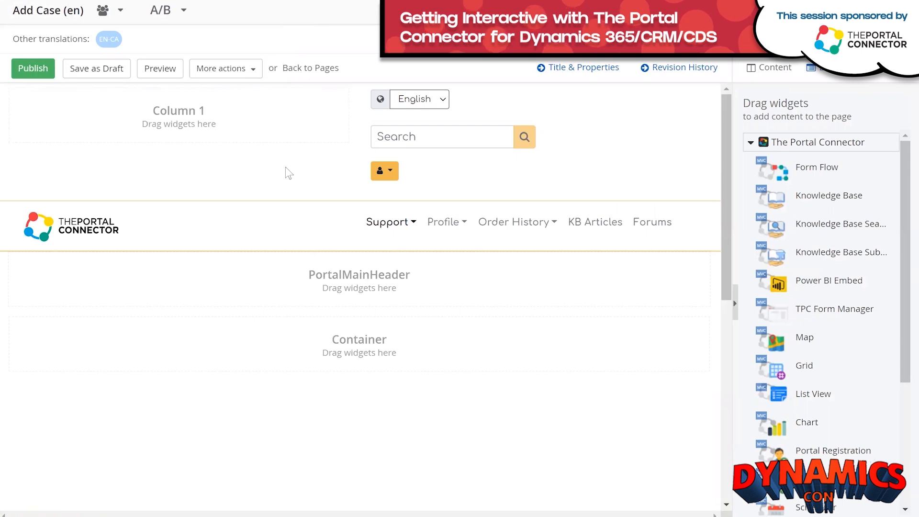
{"action": "scroll", "coordinate": [411, 197], "scroll_direction": "down", "scroll_amount": 3}
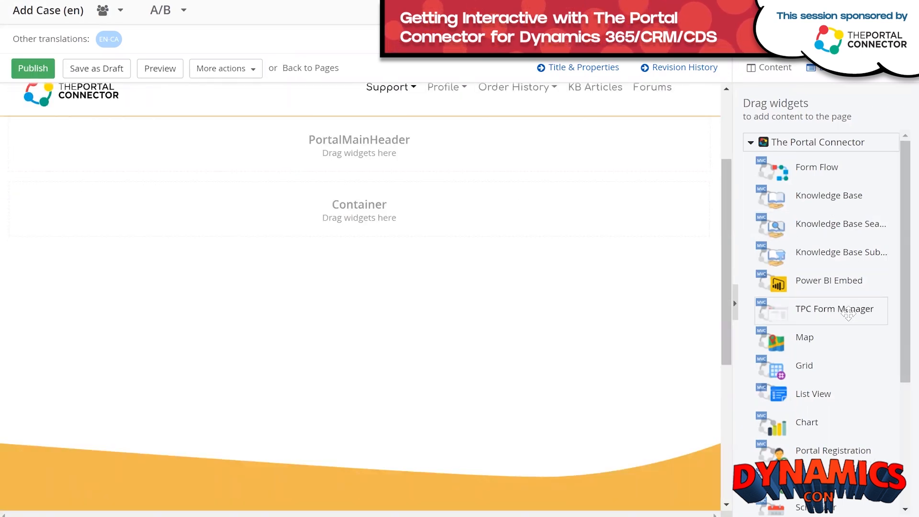
Place a TPC Form Manager showing the Add Case form in the Add Case page's Container and publish.
{"action": "left_click_drag", "start_coordinate": [848, 313], "coordinate": [382, 218]}
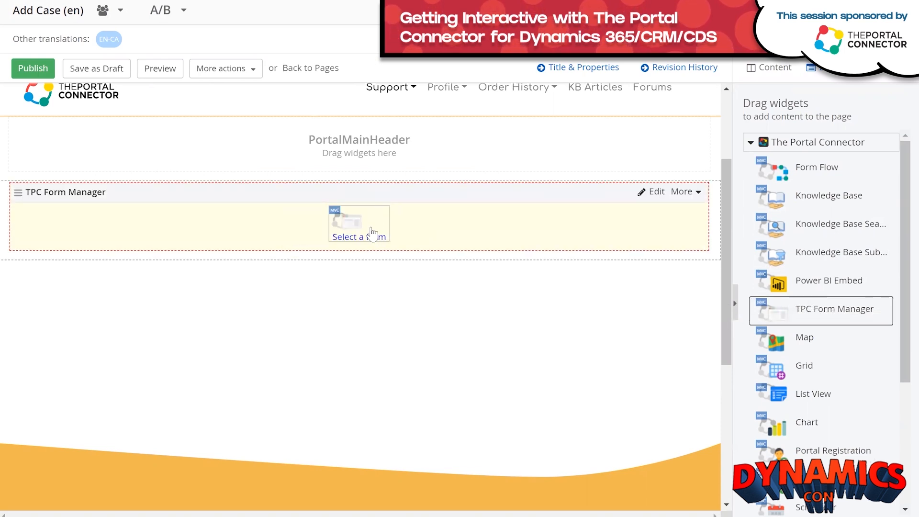
{"action": "left_click", "coordinate": [373, 235]}
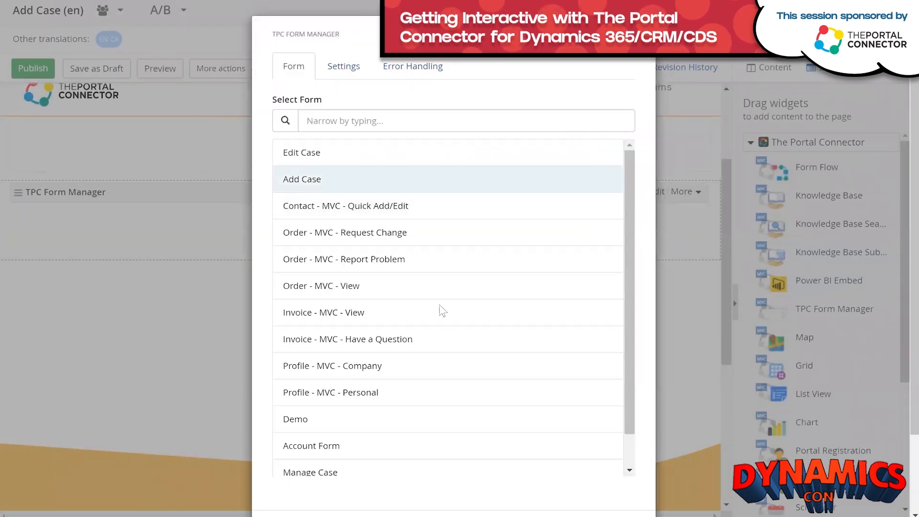
{"action": "scroll", "coordinate": [649, 347], "scroll_direction": "down", "scroll_amount": 2}
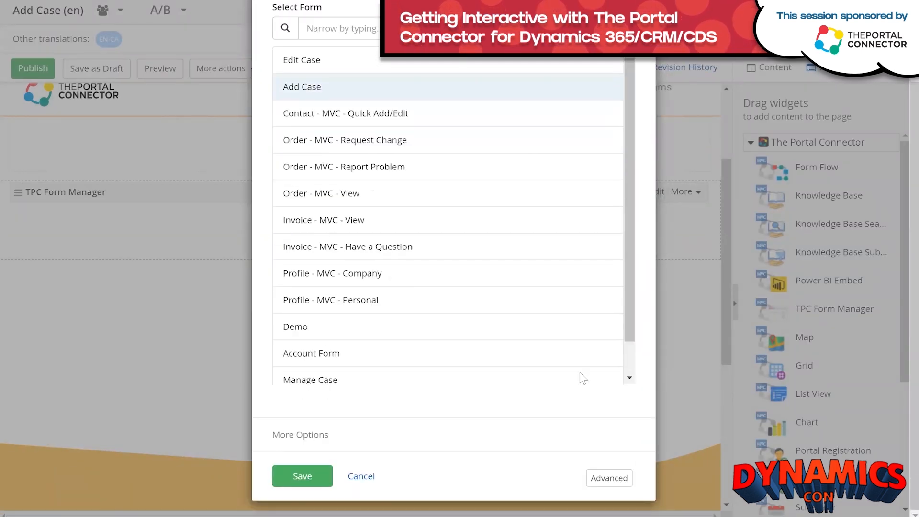
{"action": "left_click", "coordinate": [319, 480]}
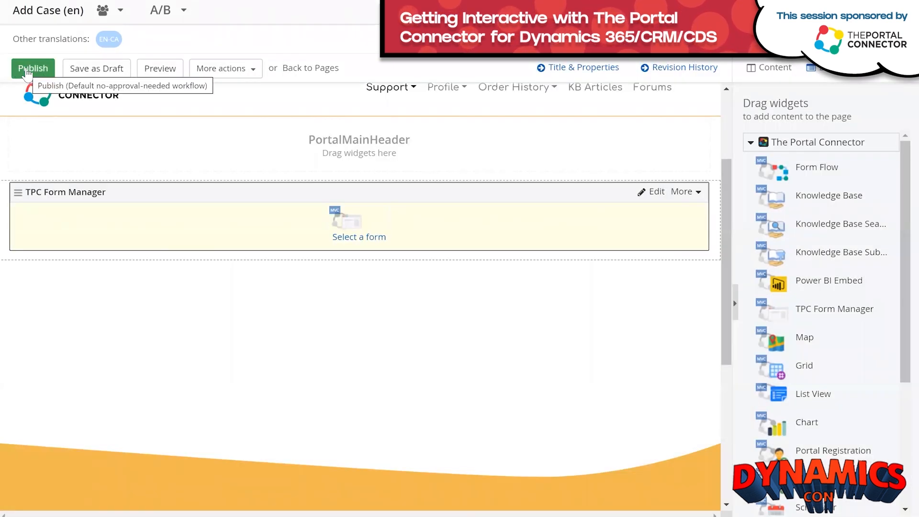
{"action": "left_click", "coordinate": [26, 73]}
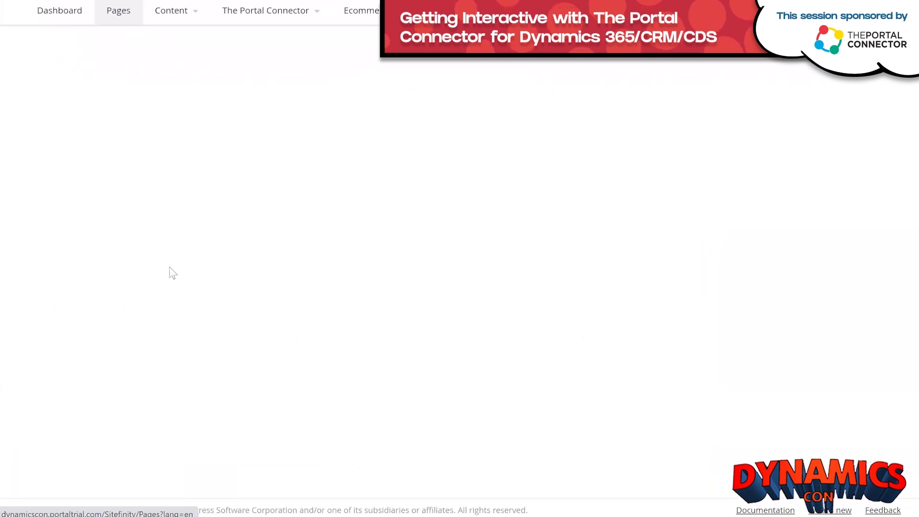
Add a TPC Form Manager showing the Edit Case form to the Edit Case page's Container and publish.
{"action": "left_click", "coordinate": [139, 384]}
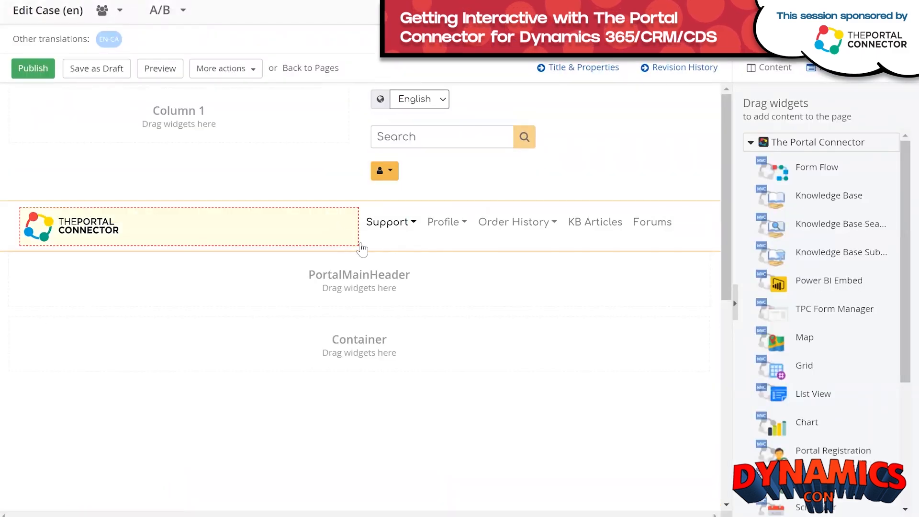
{"action": "left_click_drag", "start_coordinate": [841, 309], "coordinate": [356, 371]}
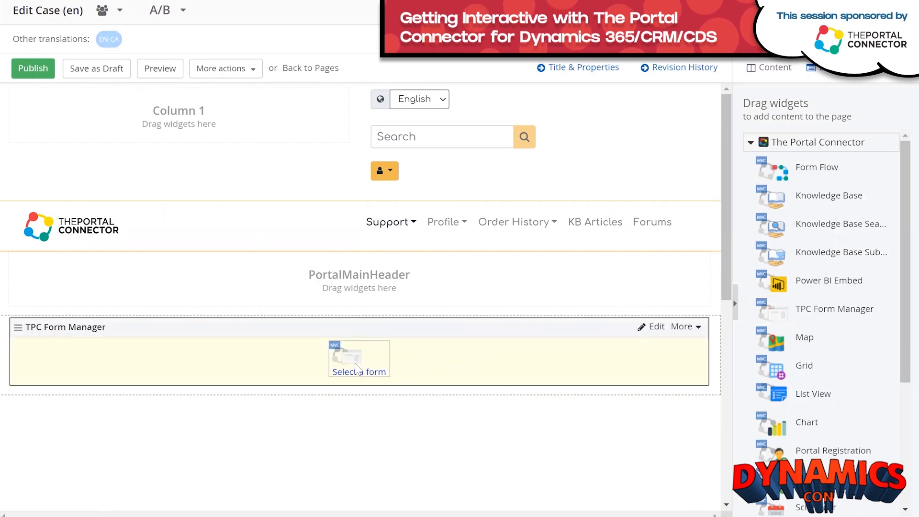
{"action": "left_click", "coordinate": [357, 371]}
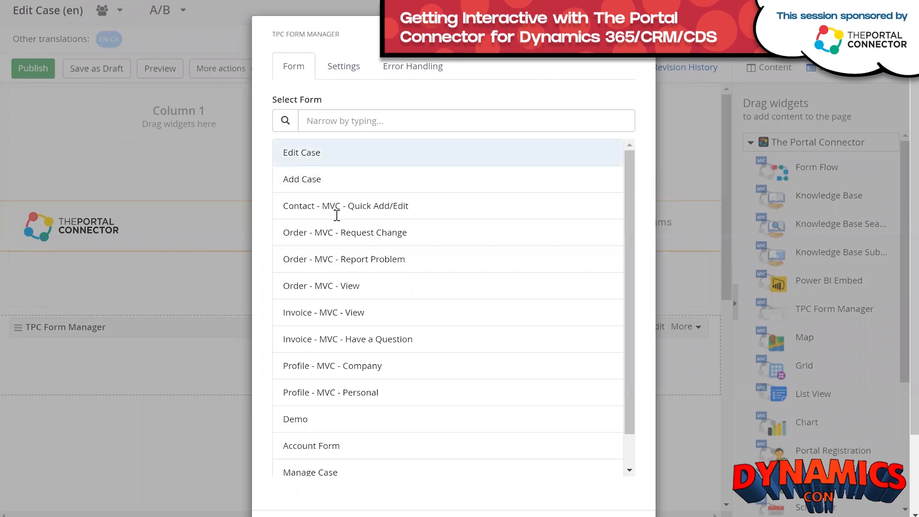
{"action": "scroll", "coordinate": [425, 314], "scroll_direction": "down", "scroll_amount": 2}
{"action": "scroll", "coordinate": [380, 473], "scroll_direction": "down", "scroll_amount": 3}
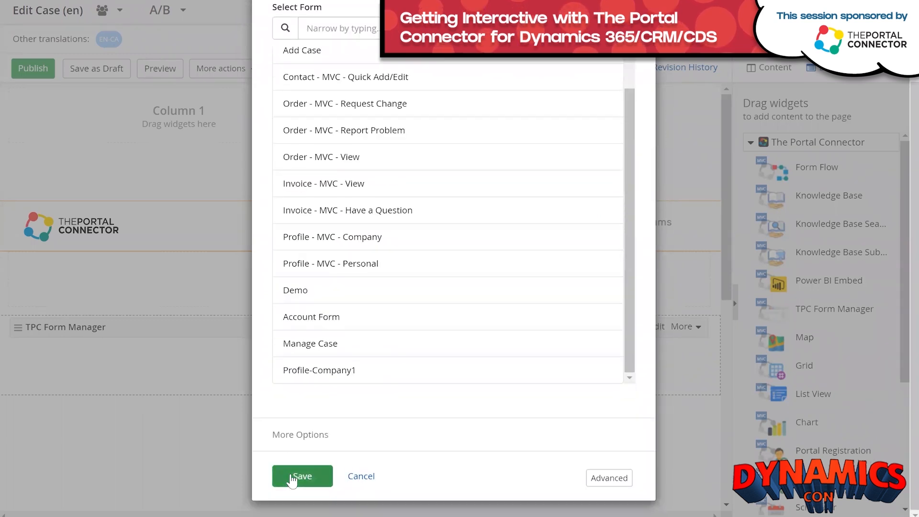
{"action": "left_click", "coordinate": [292, 477]}
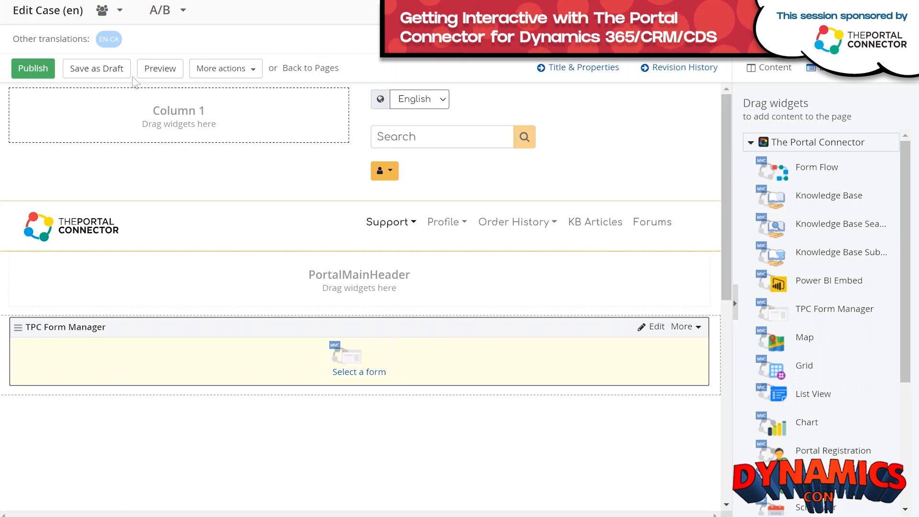
{"action": "left_click", "coordinate": [35, 70]}
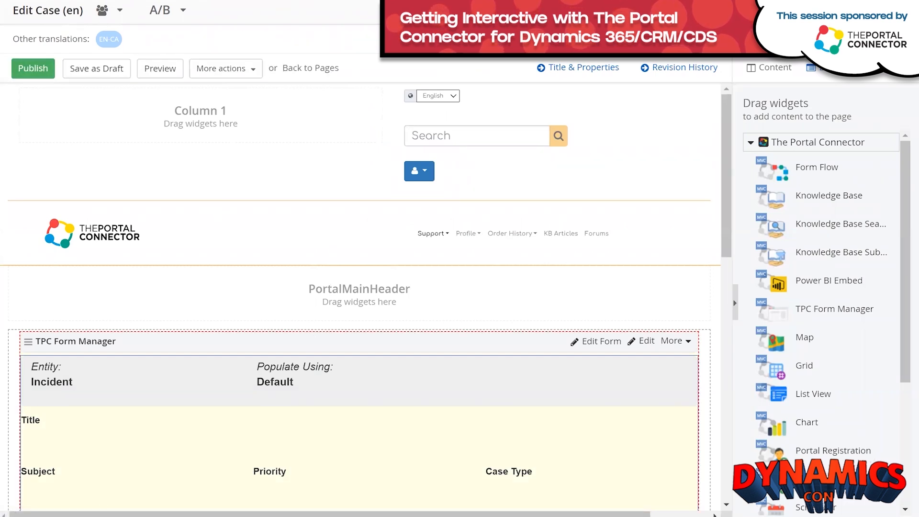
Open the live Add Case form from the portal Dashboard and review its Subject and Case Type options.
{"action": "mouse_move", "coordinate": [234, 516]}
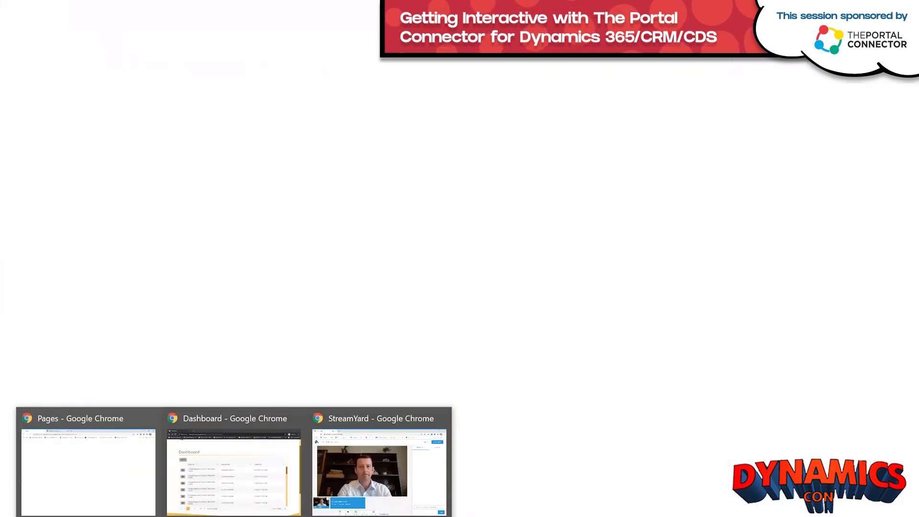
{"action": "left_click", "coordinate": [234, 457]}
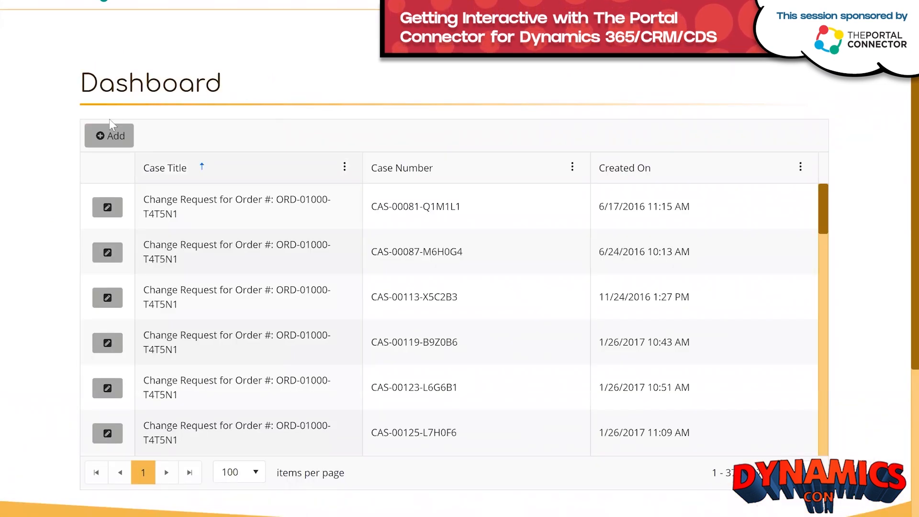
{"action": "left_click", "coordinate": [107, 135]}
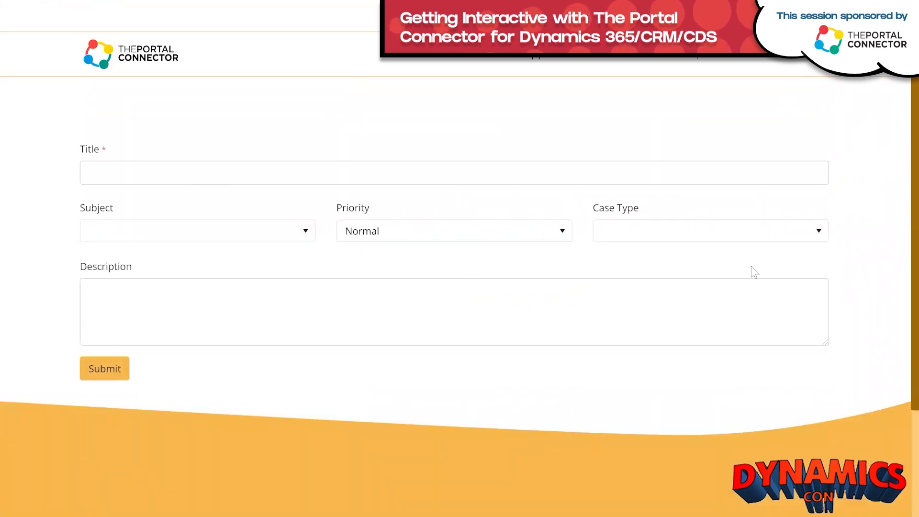
{"action": "left_click", "coordinate": [308, 240]}
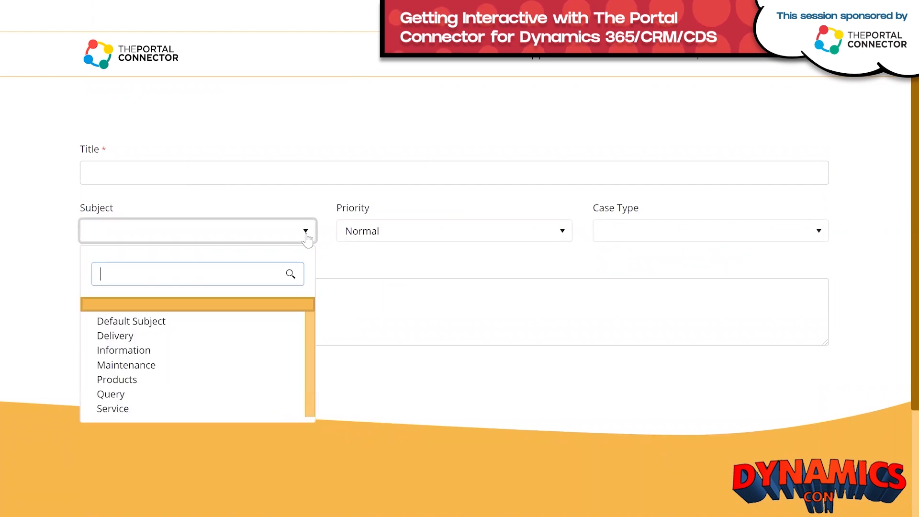
{"action": "left_click", "coordinate": [381, 247]}
{"action": "left_click", "coordinate": [822, 238]}
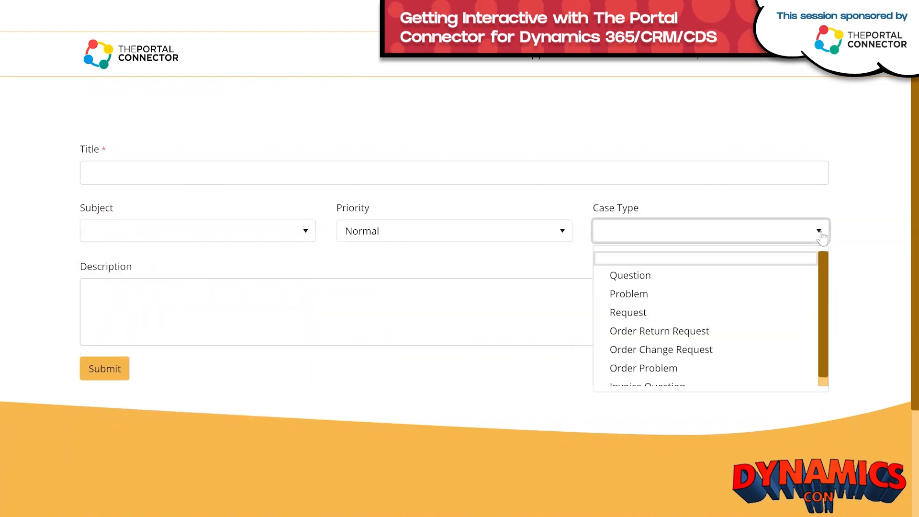
{"action": "left_click", "coordinate": [822, 238]}
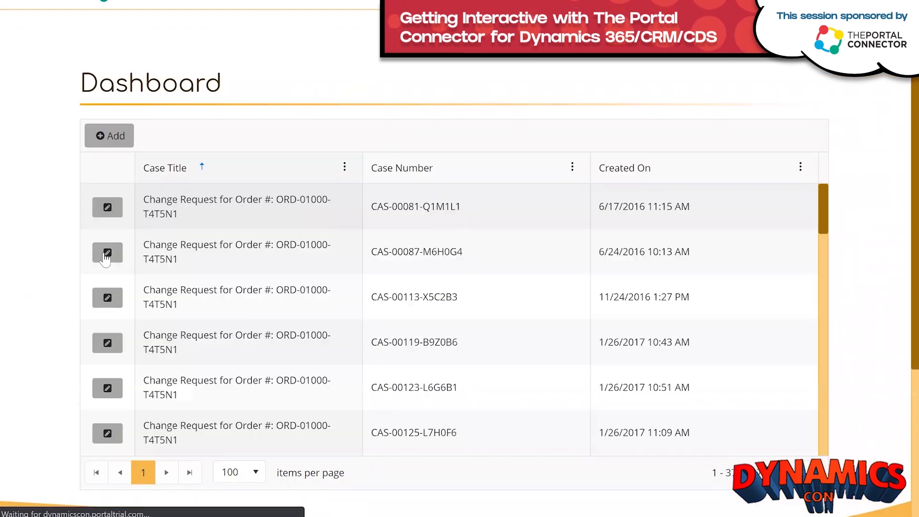
Open the second Dashboard case's read-only details and add a new note under Notes and Attachments.
{"action": "left_click", "coordinate": [107, 253]}
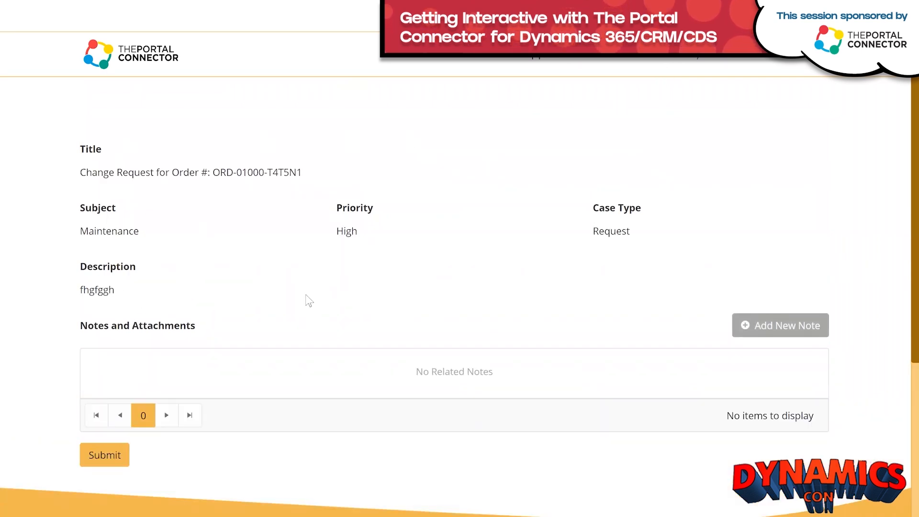
{"action": "scroll", "coordinate": [381, 289], "scroll_direction": "down", "scroll_amount": 1}
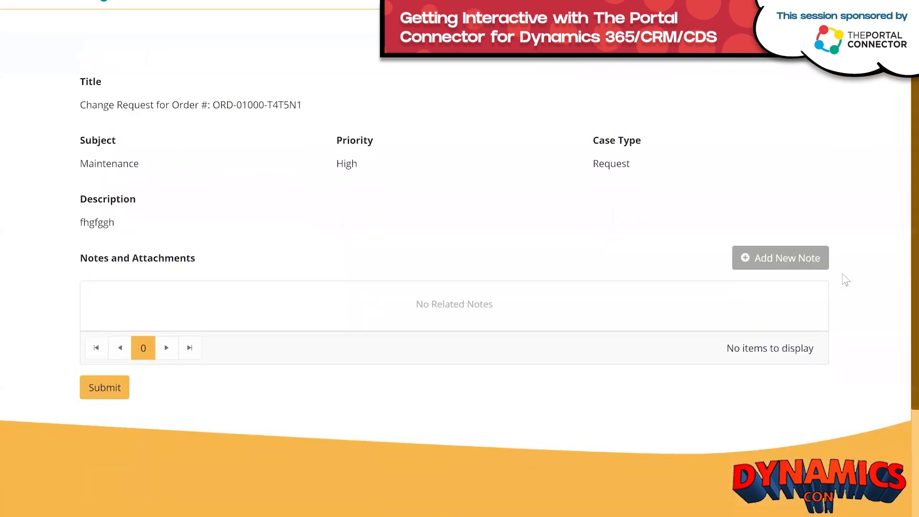
{"action": "left_click", "coordinate": [766, 264]}
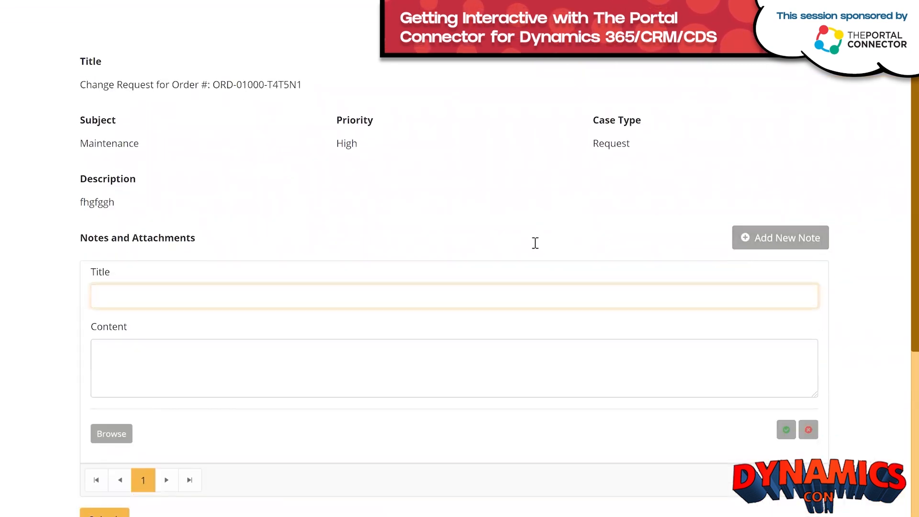
{"action": "scroll", "coordinate": [201, 113], "scroll_direction": "down", "scroll_amount": 3}
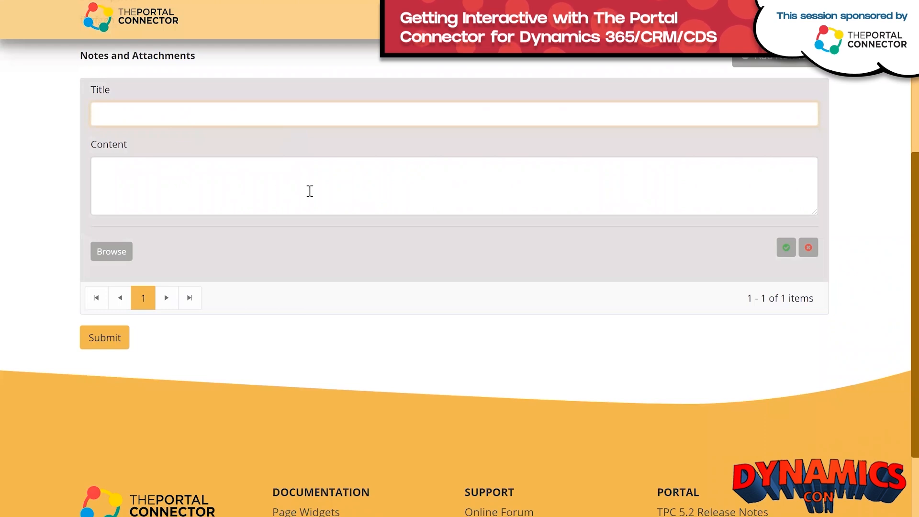
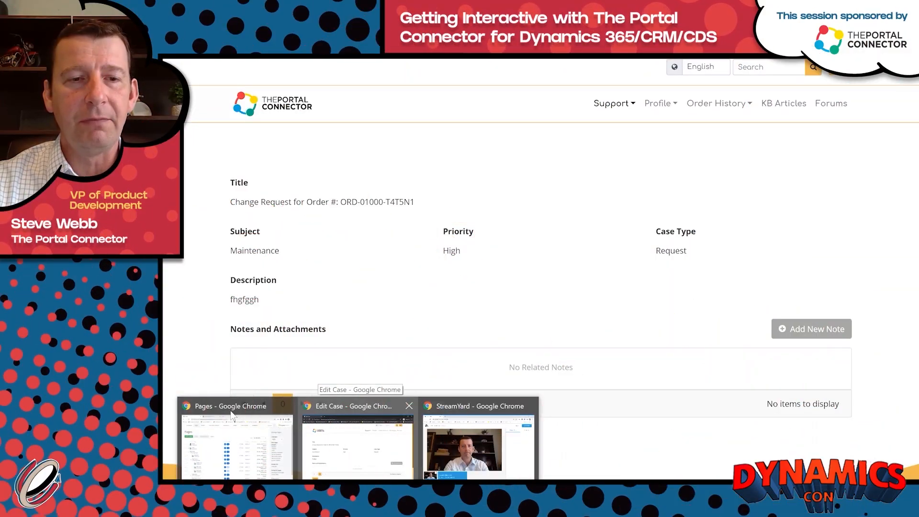
Switch back to the browser window showing the Sitefinity Pages list.
{"action": "left_click", "coordinate": [233, 417]}
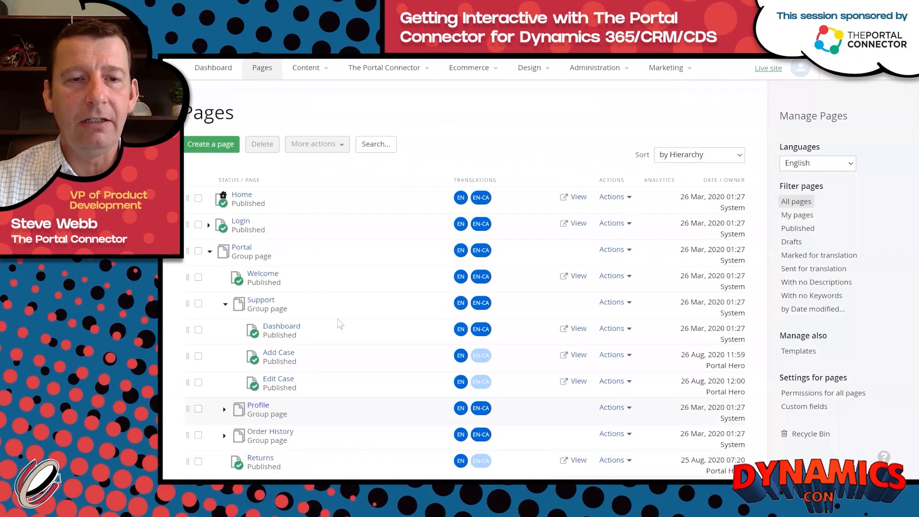
Open the Dashboard page in the editor and delete the empty Grid widget below its heading.
{"action": "left_click", "coordinate": [282, 328]}
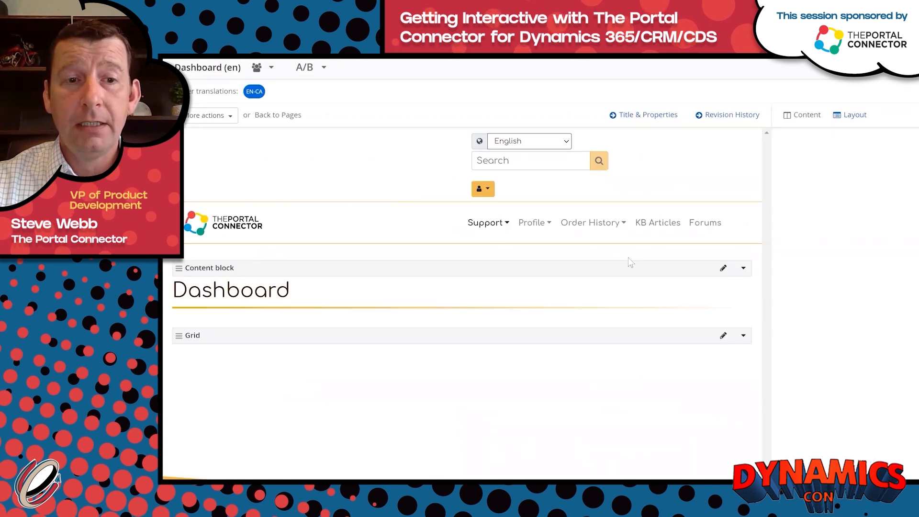
{"action": "scroll", "coordinate": [576, 415], "scroll_direction": "down", "scroll_amount": 3}
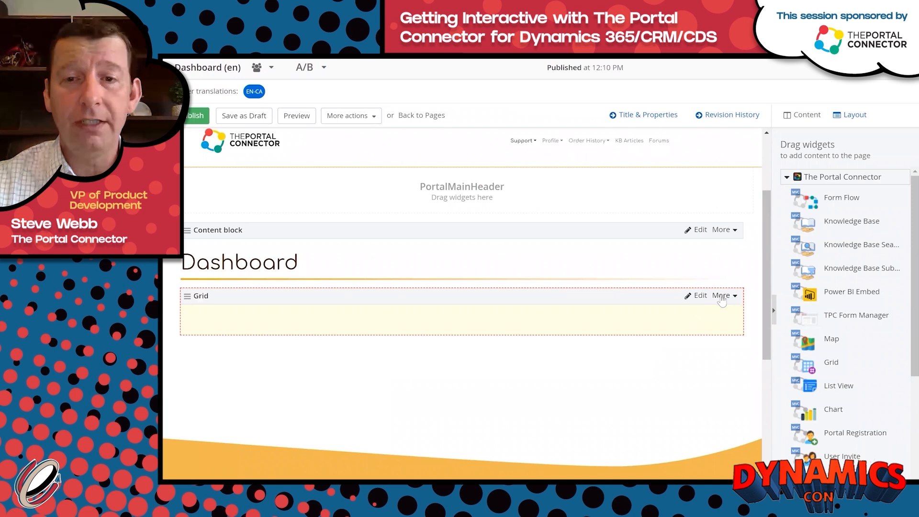
{"action": "left_click", "coordinate": [722, 300]}
{"action": "left_click", "coordinate": [681, 313]}
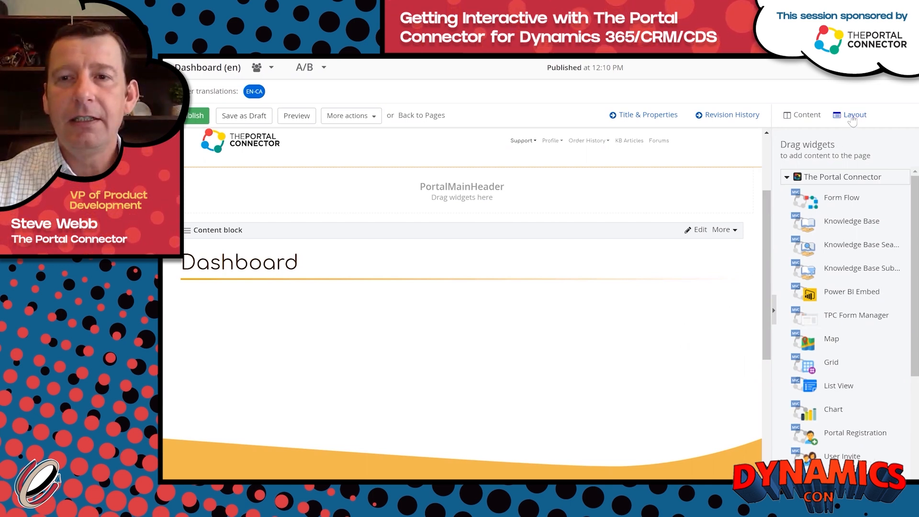
In Layout mode, add a full-width grid-12 row and a grid-4+8 two-column row below the heading.
{"action": "left_click", "coordinate": [854, 116]}
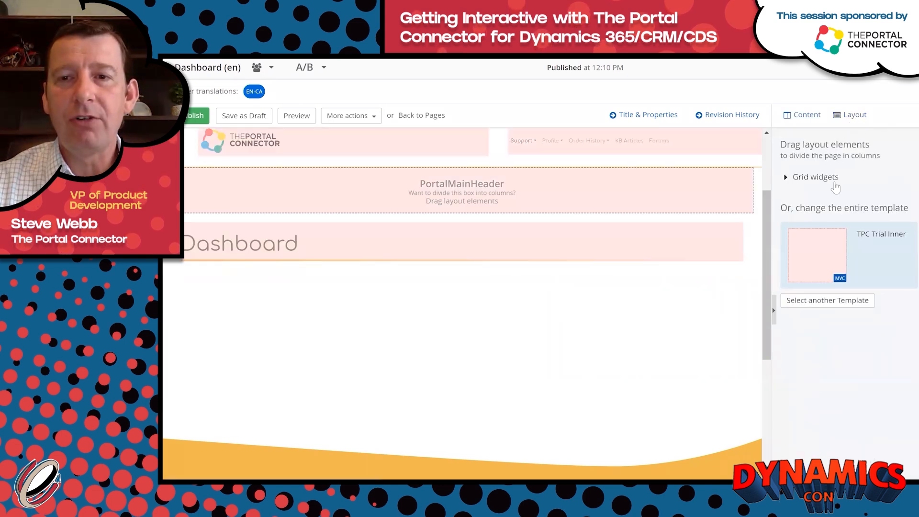
{"action": "left_click", "coordinate": [809, 178]}
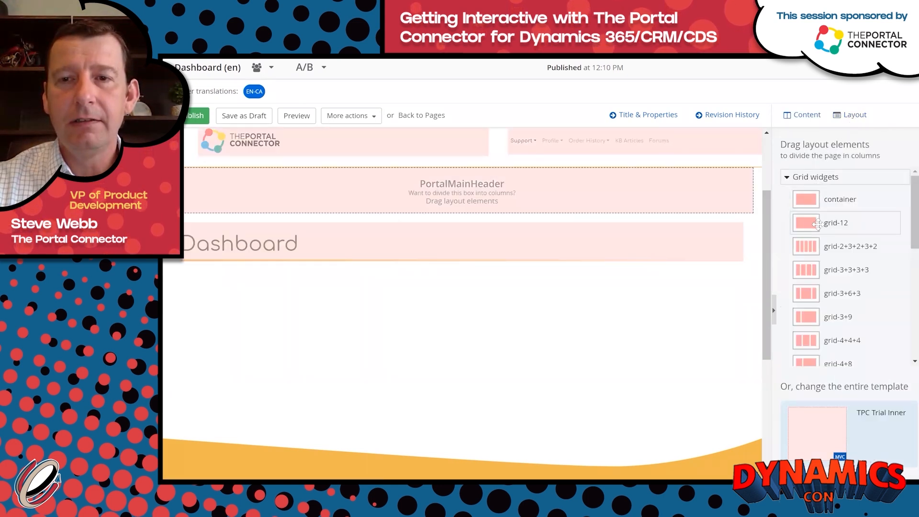
{"action": "left_click_drag", "start_coordinate": [817, 223], "coordinate": [483, 266]}
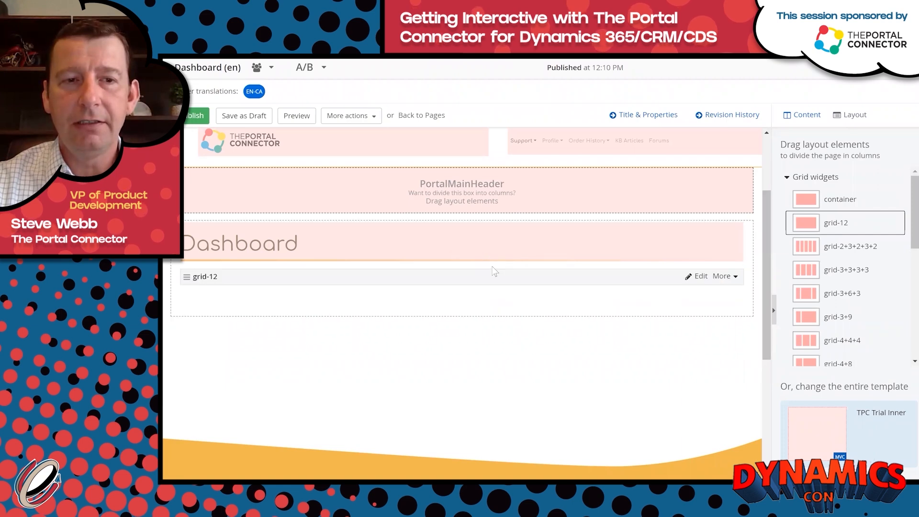
{"action": "scroll", "coordinate": [865, 258], "scroll_direction": "down", "scroll_amount": 1}
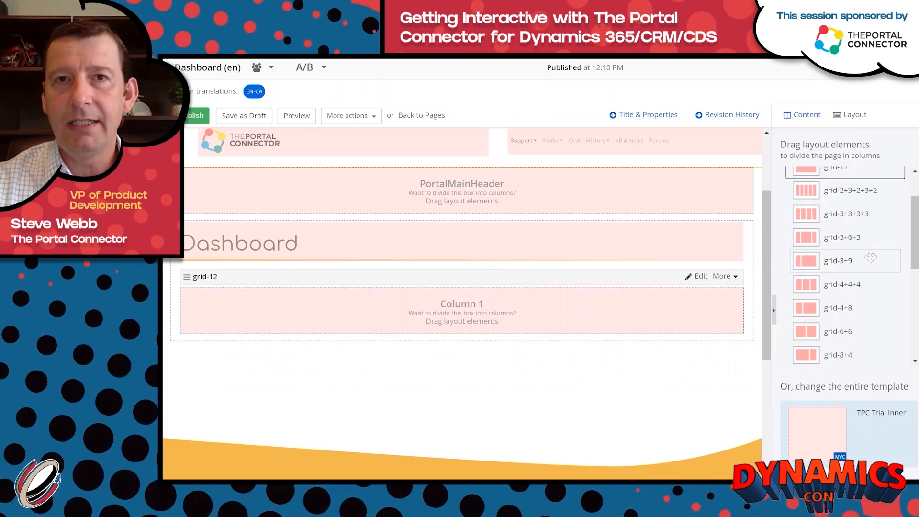
{"action": "scroll", "coordinate": [892, 245], "scroll_direction": "down", "scroll_amount": 1}
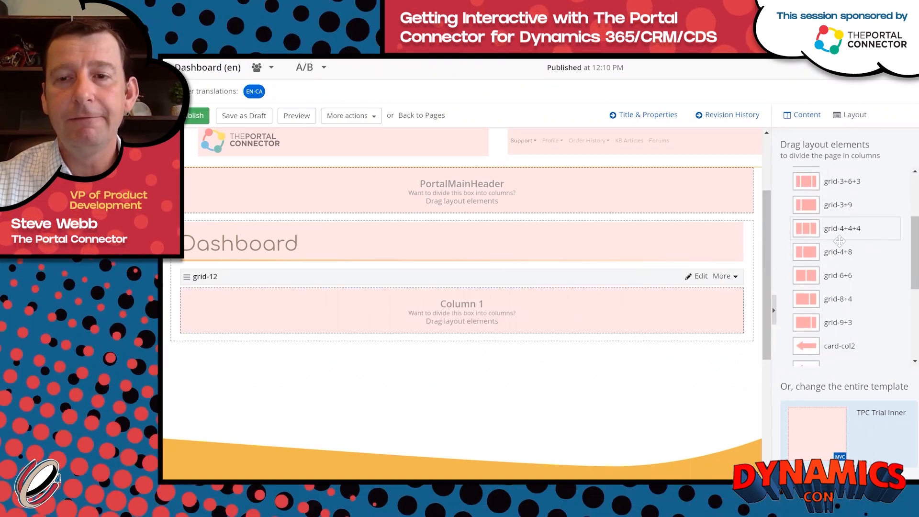
{"action": "left_click_drag", "start_coordinate": [834, 252], "coordinate": [501, 341]}
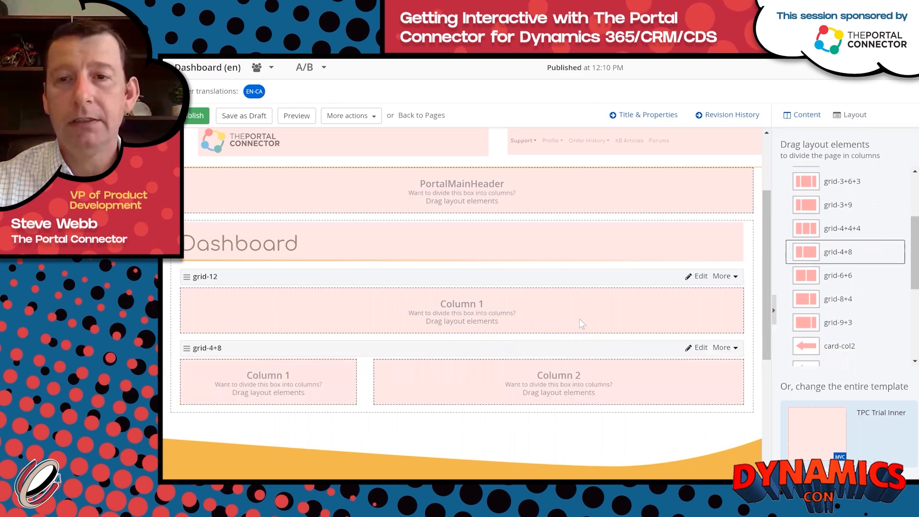
Place a Tabs element (Open Cases, Closed Cases, Follow-up Required, Create Case) in the full-width column.
{"action": "left_click", "coordinate": [807, 116]}
{"action": "left_click", "coordinate": [856, 118]}
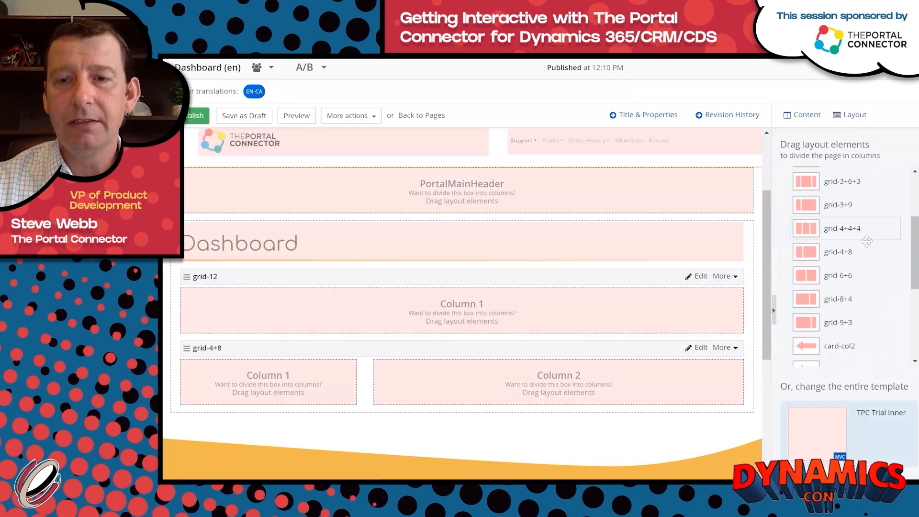
{"action": "scroll", "coordinate": [835, 287], "scroll_direction": "down", "scroll_amount": 5}
{"action": "left_click_drag", "start_coordinate": [836, 302], "coordinate": [558, 303]}
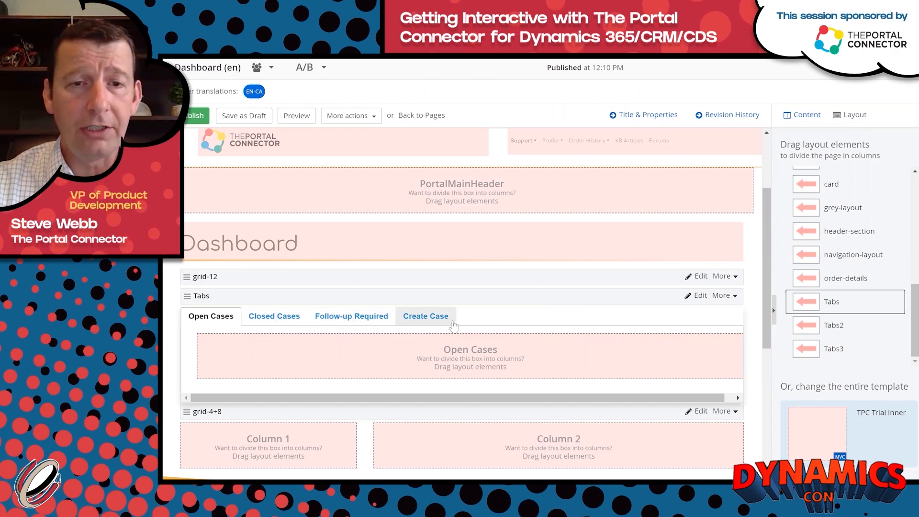
{"action": "mouse_move", "coordinate": [467, 299]}
{"action": "left_mouse_down"}
{"action": "mouse_move", "coordinate": [481, 286]}
{"action": "mouse_move", "coordinate": [471, 310]}
{"action": "left_mouse_up"}
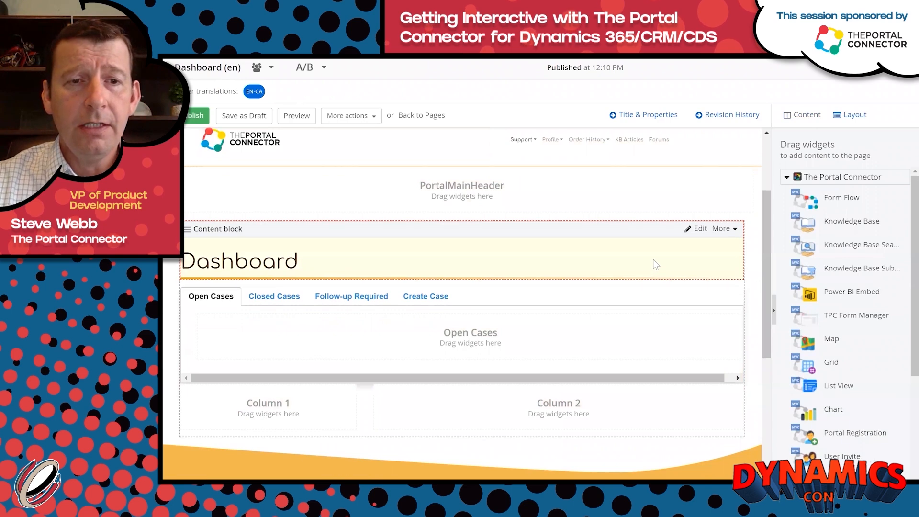
Drop a List View widget into the Open Cases tab and open its settings.
{"action": "scroll", "coordinate": [655, 266], "scroll_direction": "down", "scroll_amount": 2}
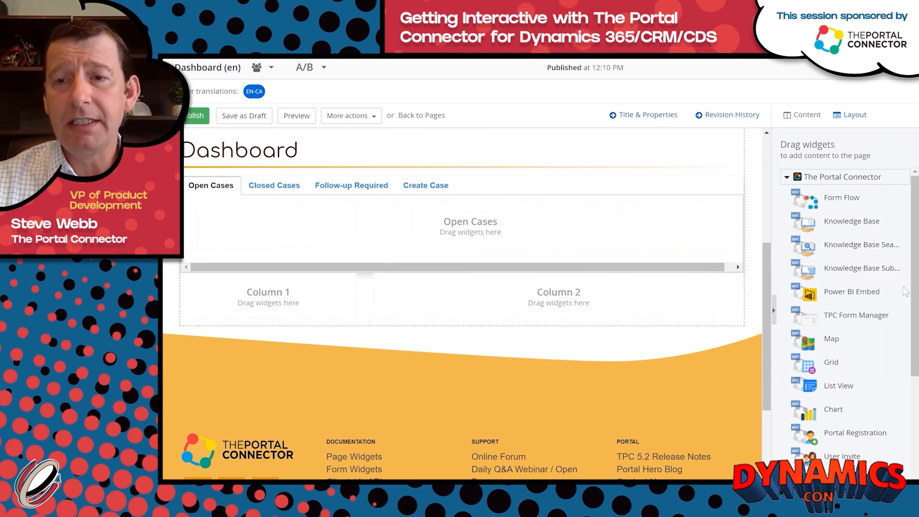
{"action": "left_click_drag", "start_coordinate": [913, 295], "coordinate": [913, 383]}
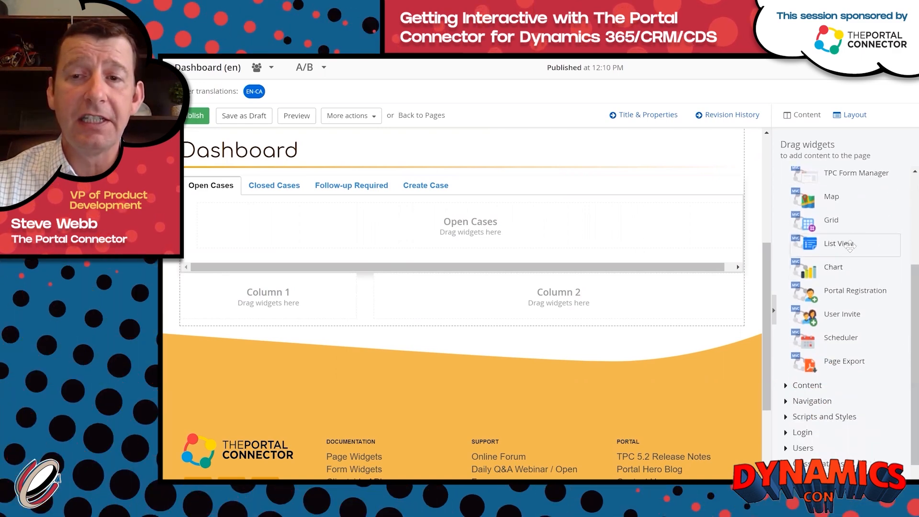
{"action": "left_click_drag", "start_coordinate": [843, 243], "coordinate": [447, 233]}
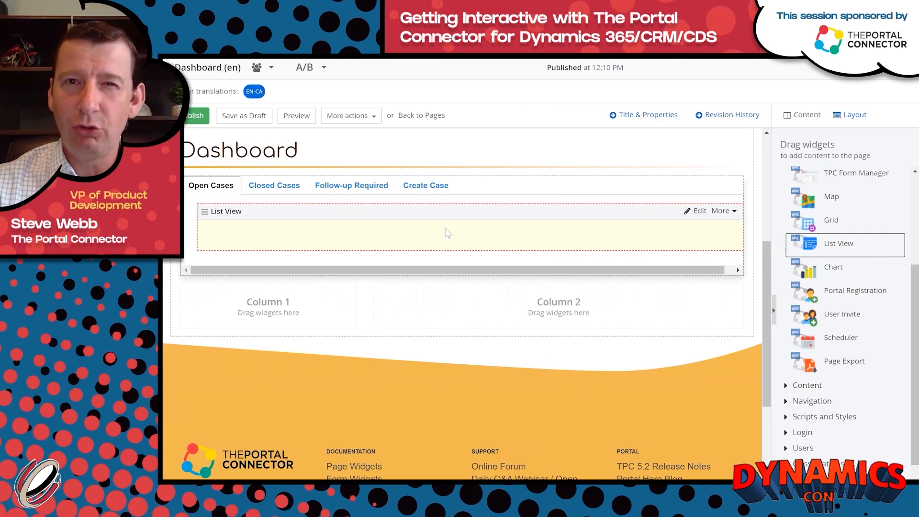
{"action": "left_click", "coordinate": [700, 213]}
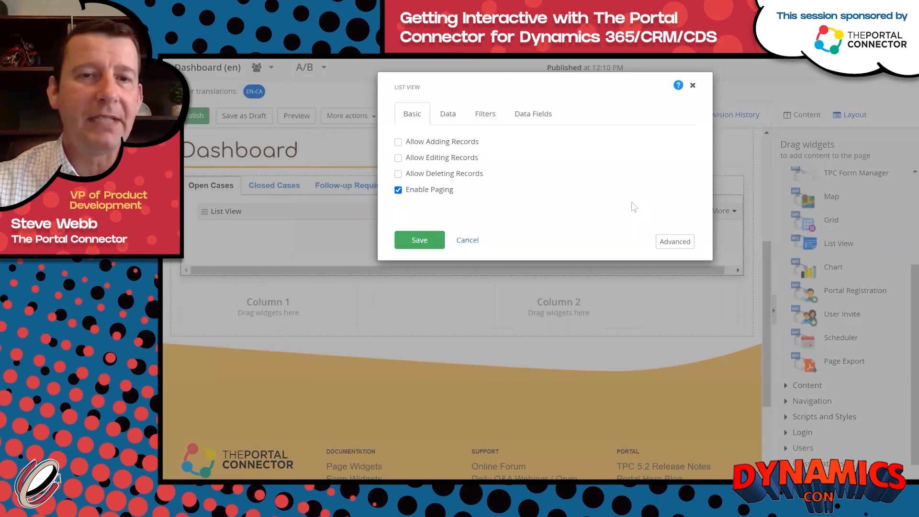
Allow adding and editing records in the List View, with both modes set to Popup.
{"action": "left_click", "coordinate": [398, 142]}
{"action": "left_click", "coordinate": [398, 186]}
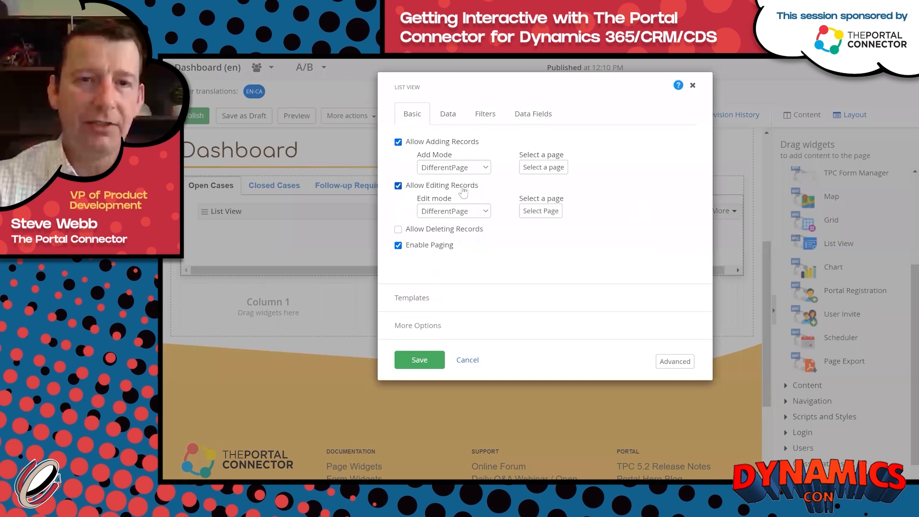
{"action": "left_click", "coordinate": [486, 169]}
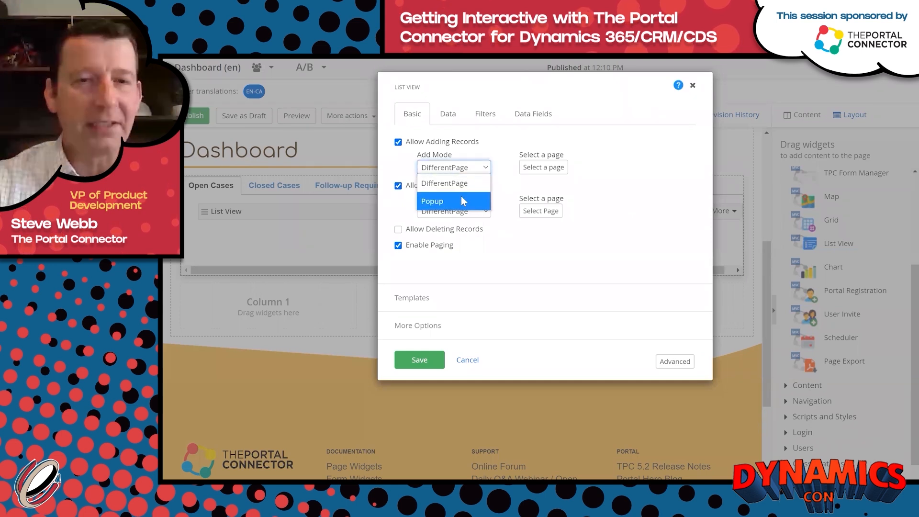
{"action": "left_click", "coordinate": [461, 200]}
{"action": "left_click", "coordinate": [483, 212]}
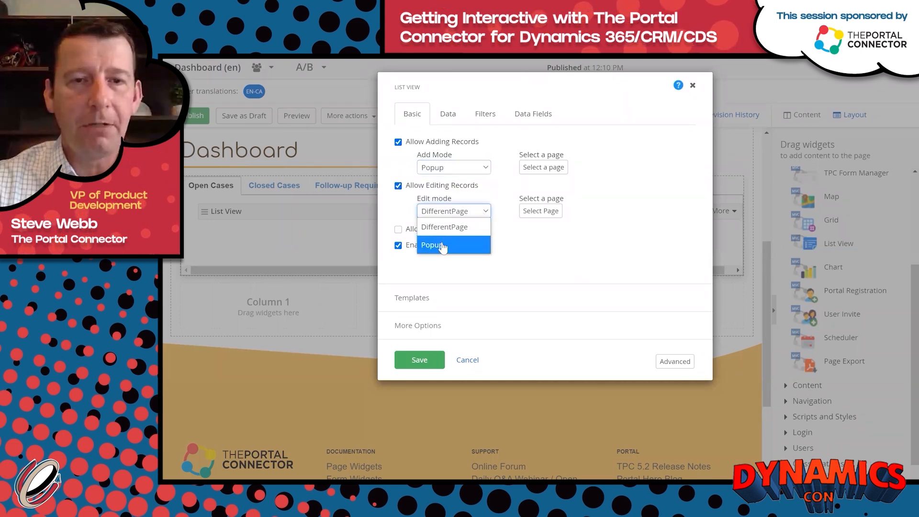
{"action": "left_click", "coordinate": [441, 244]}
Choose the Support Add Case page for adding and Edit Case page for editing records.
{"action": "left_click", "coordinate": [566, 167]}
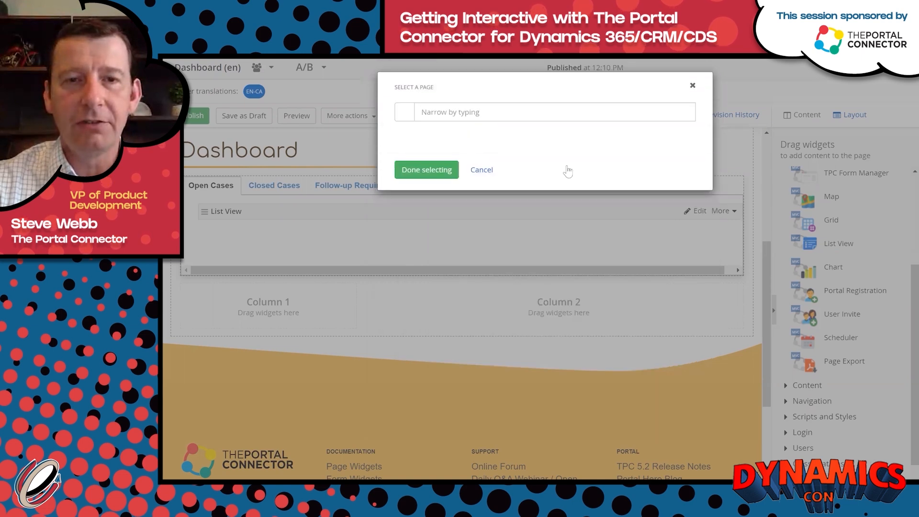
{"action": "left_click", "coordinate": [404, 200]}
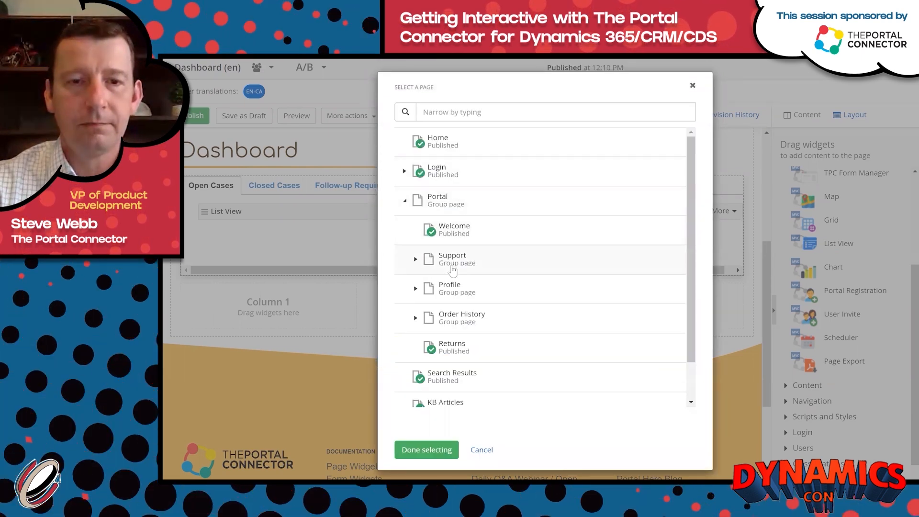
{"action": "left_click", "coordinate": [416, 259]}
{"action": "left_click", "coordinate": [444, 311]}
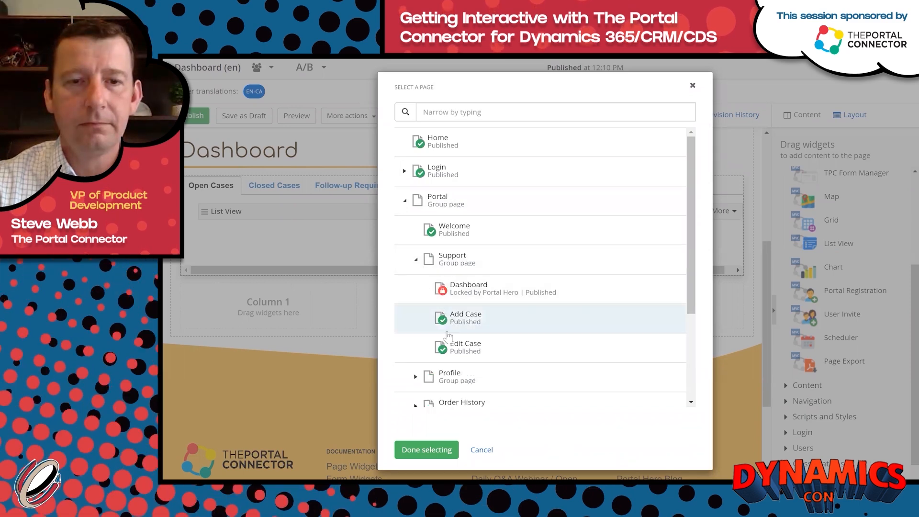
{"action": "left_click", "coordinate": [427, 450]}
{"action": "left_click", "coordinate": [540, 214]}
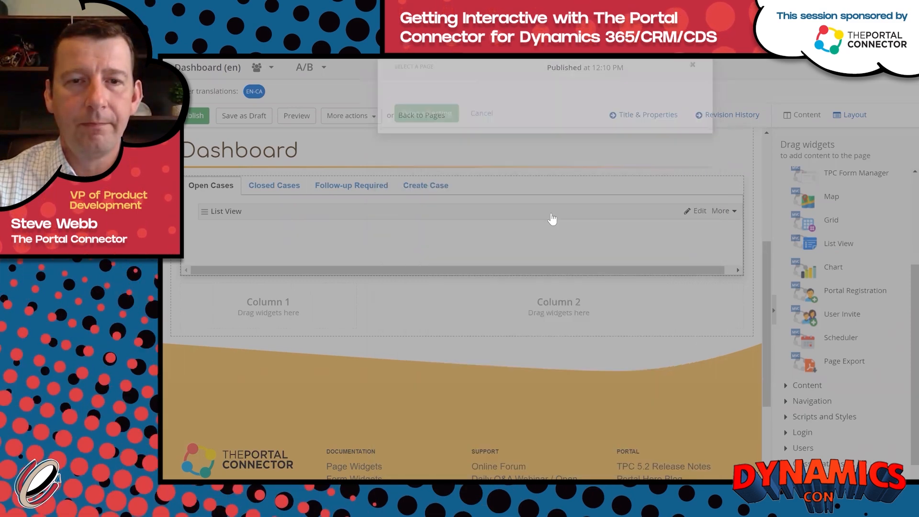
{"action": "left_click", "coordinate": [404, 201]}
{"action": "left_click", "coordinate": [405, 201]}
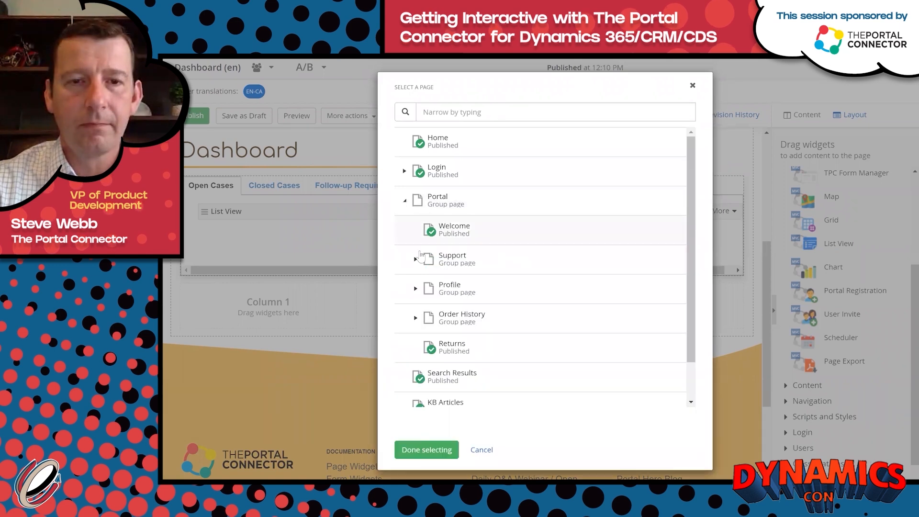
{"action": "left_click", "coordinate": [416, 259]}
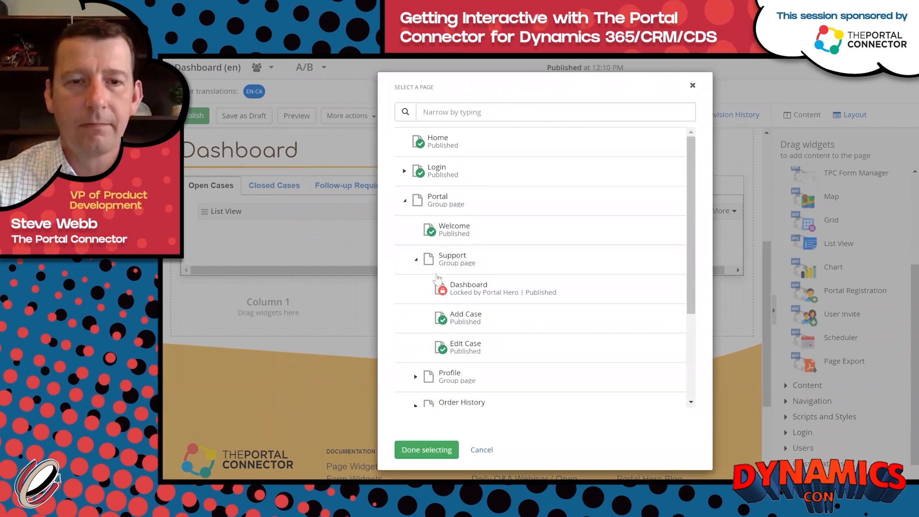
{"action": "left_click", "coordinate": [443, 347]}
{"action": "left_click", "coordinate": [425, 452]}
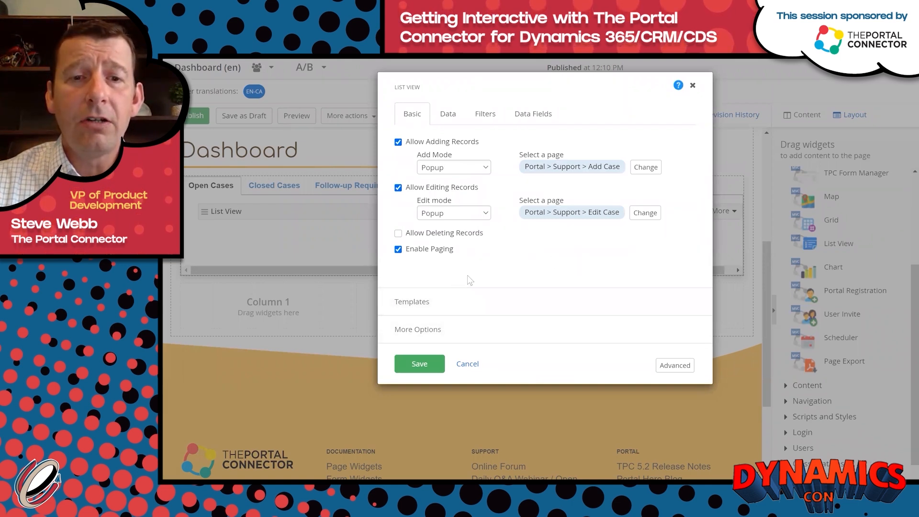
Select the Cards-List-1 ListView template.
{"action": "left_click", "coordinate": [469, 306]}
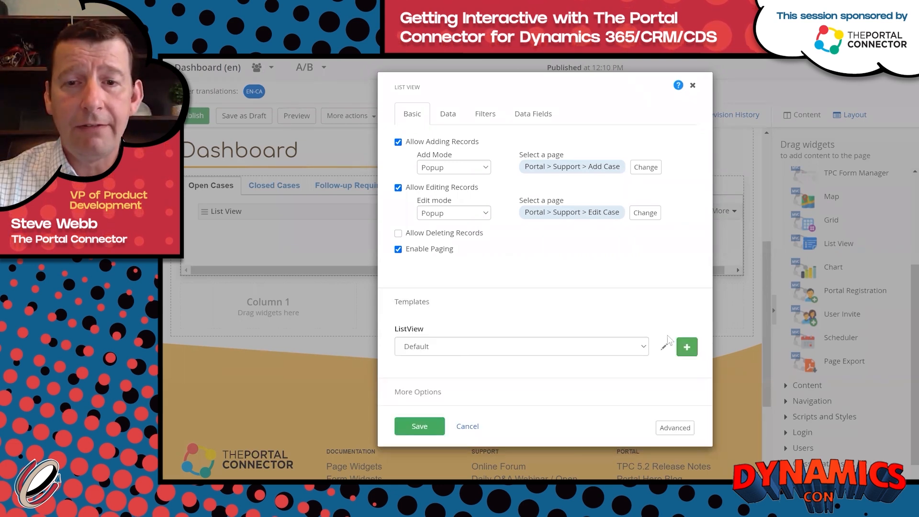
{"action": "left_click", "coordinate": [643, 346]}
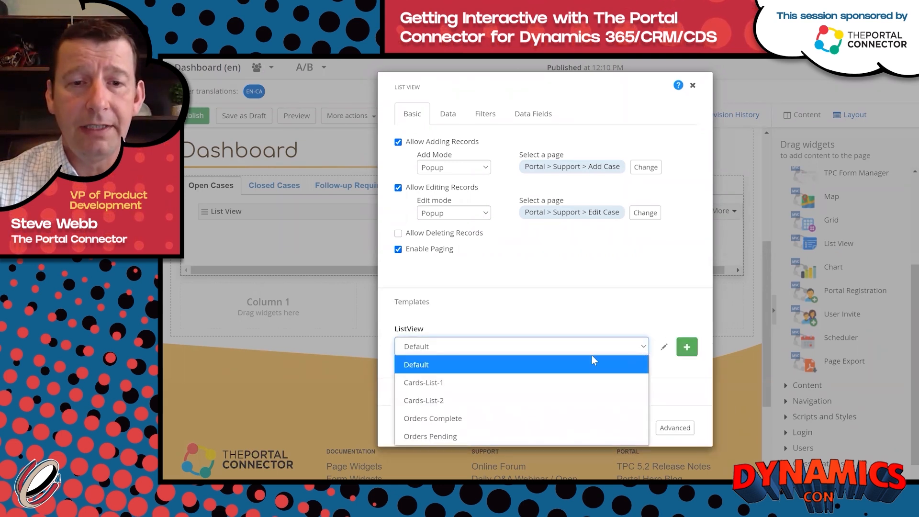
{"action": "left_click", "coordinate": [497, 383]}
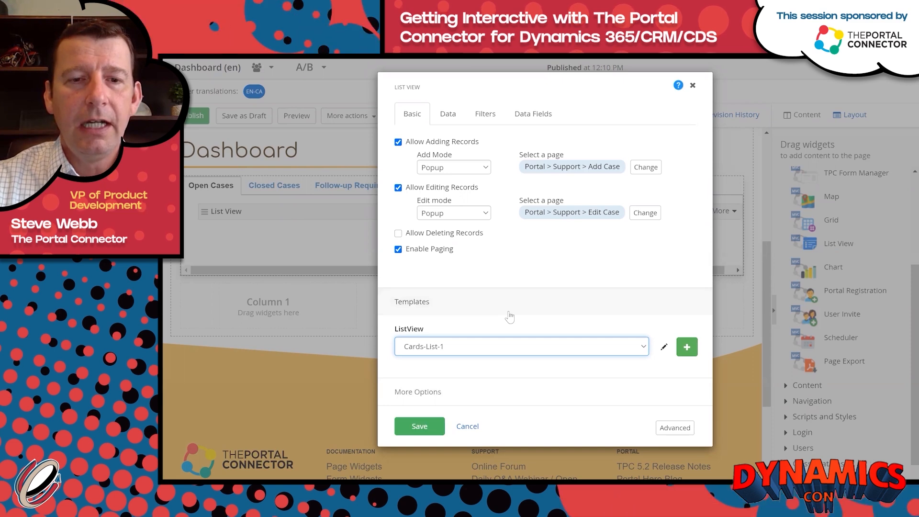
Set the List View's data source entity to Case.
{"action": "left_click", "coordinate": [450, 116]}
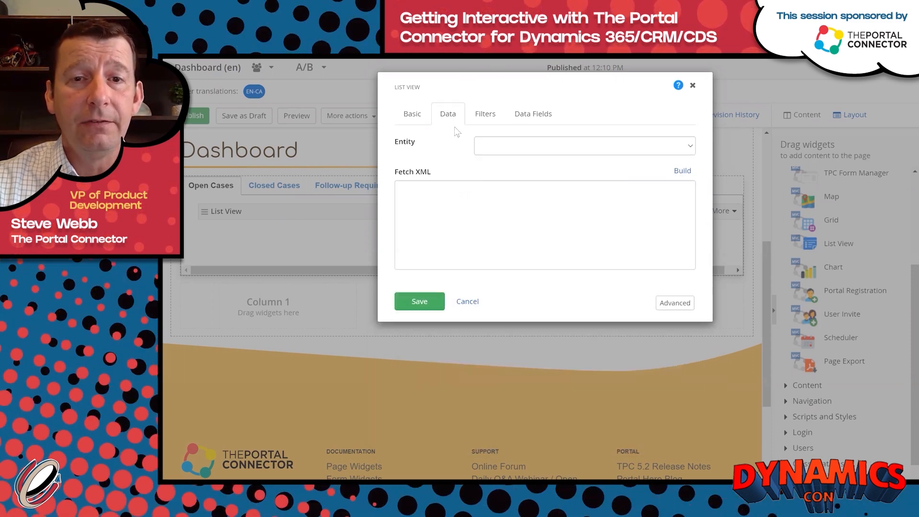
{"action": "left_click", "coordinate": [516, 150]}
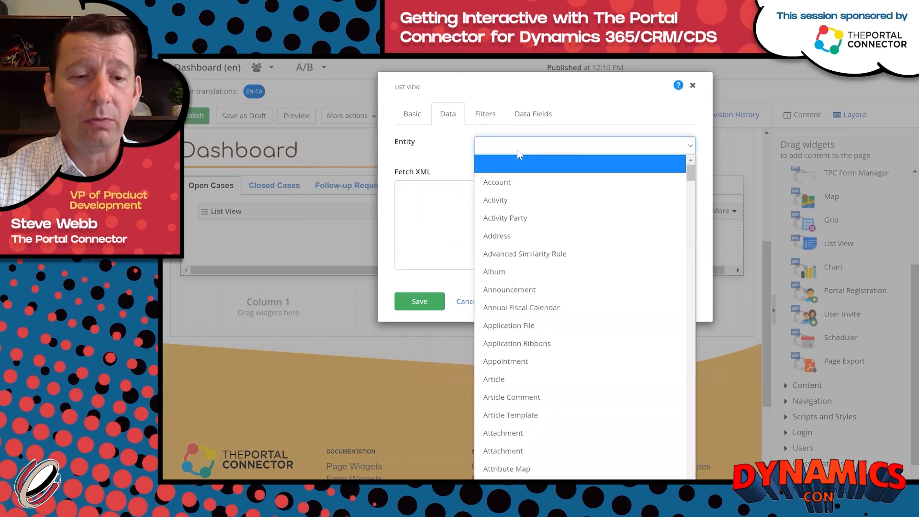
{"action": "type", "text": "case"}
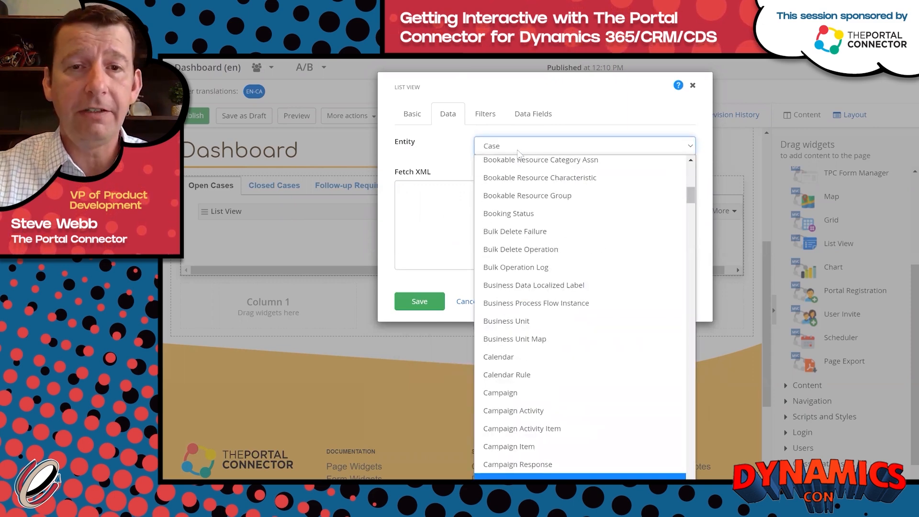
{"action": "key", "text": "Return"}
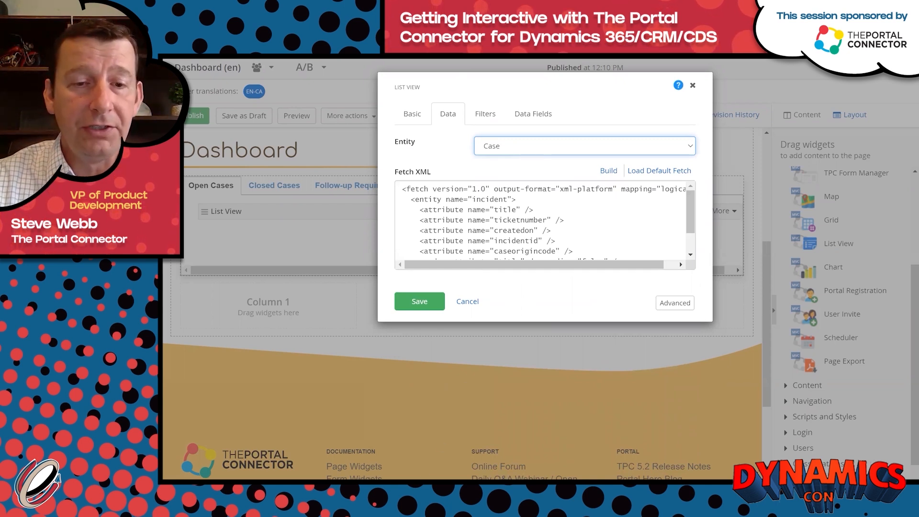
Copy the prepared fetch XML from Notepad and paste it over the existing Fetch XML.
{"action": "mouse_move", "coordinate": [399, 495]}
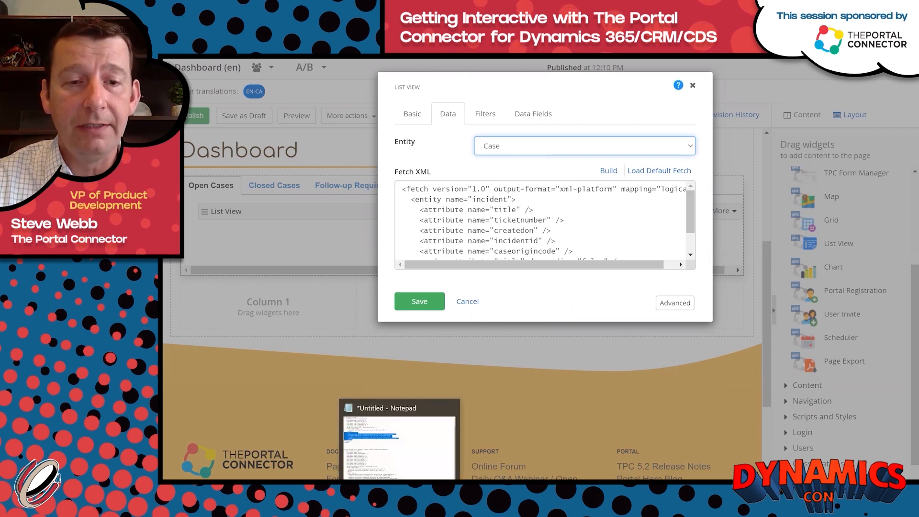
{"action": "left_click", "coordinate": [400, 495]}
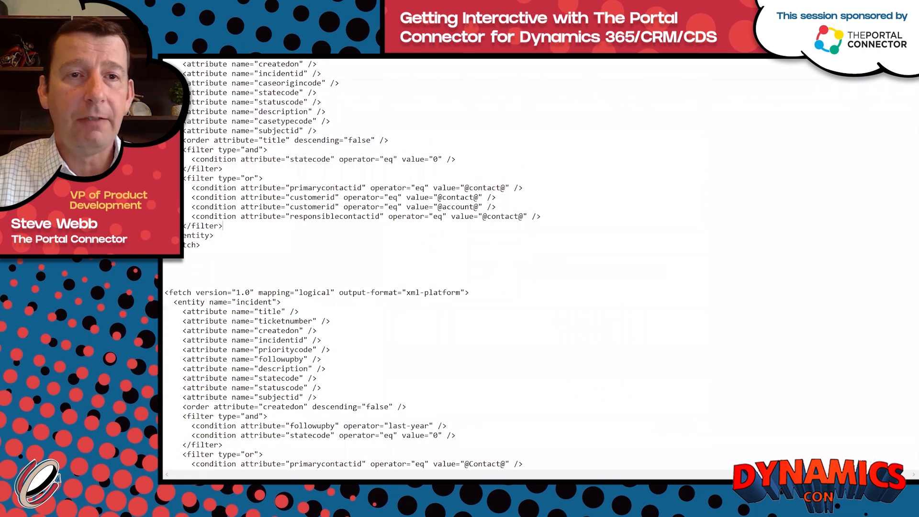
{"action": "key", "text": "Down"}
{"action": "key", "text": "Down"}
{"action": "key", "text": "ctrl+shift+Home"}
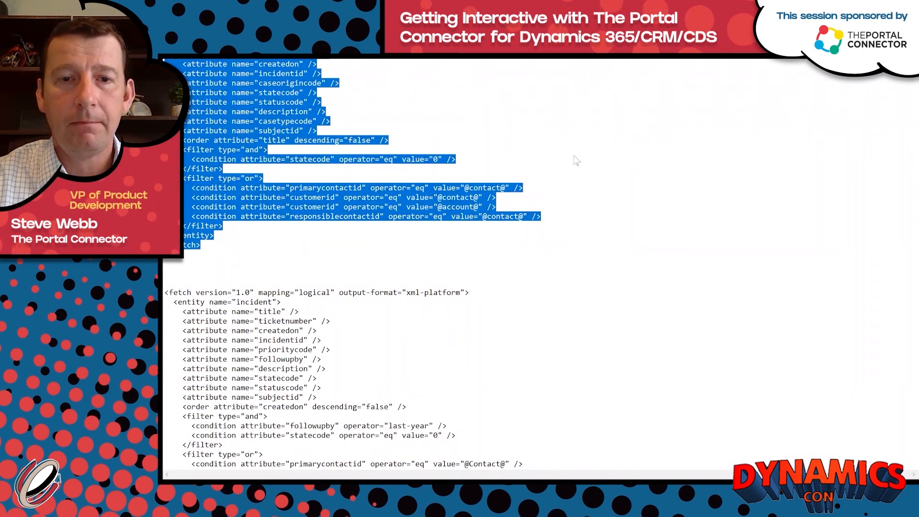
{"action": "key", "text": "alt+Tab"}
{"action": "left_click", "coordinate": [592, 234]}
{"action": "key", "text": "ctrl+a"}
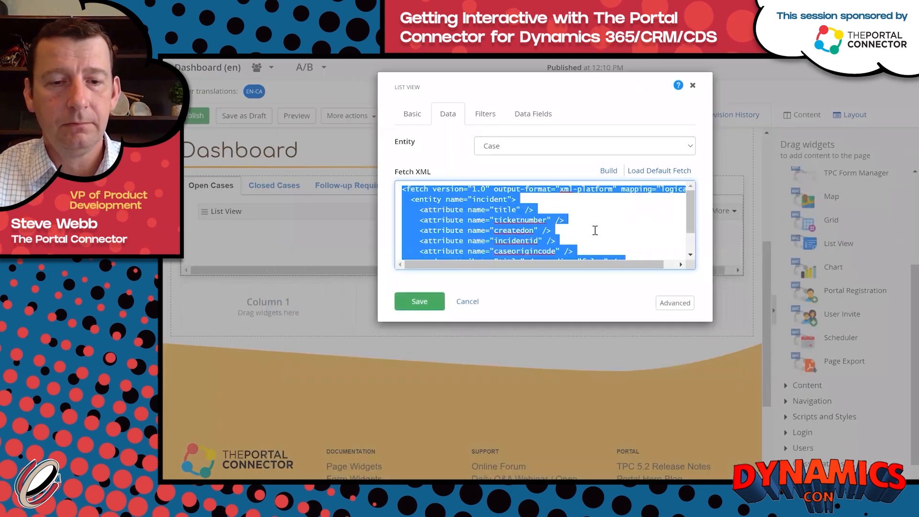
{"action": "key", "text": "ctrl+v"}
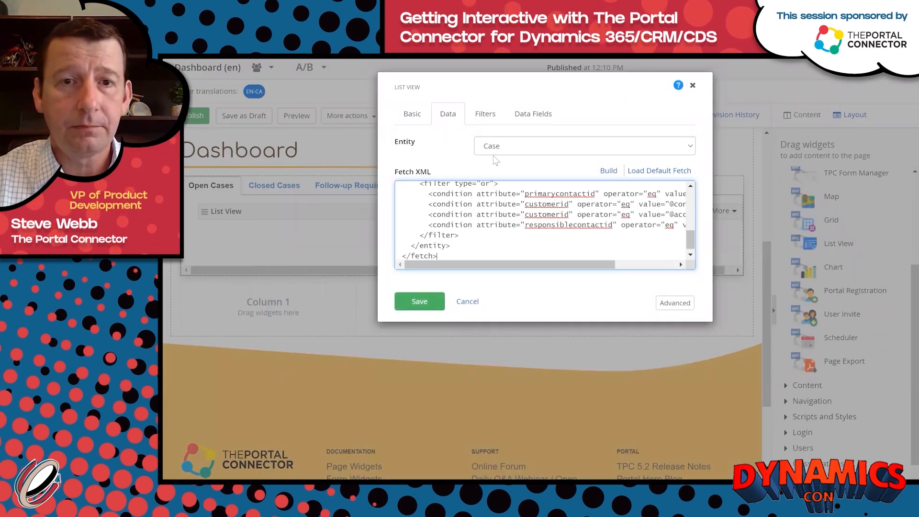
{"action": "left_click", "coordinate": [484, 117]}
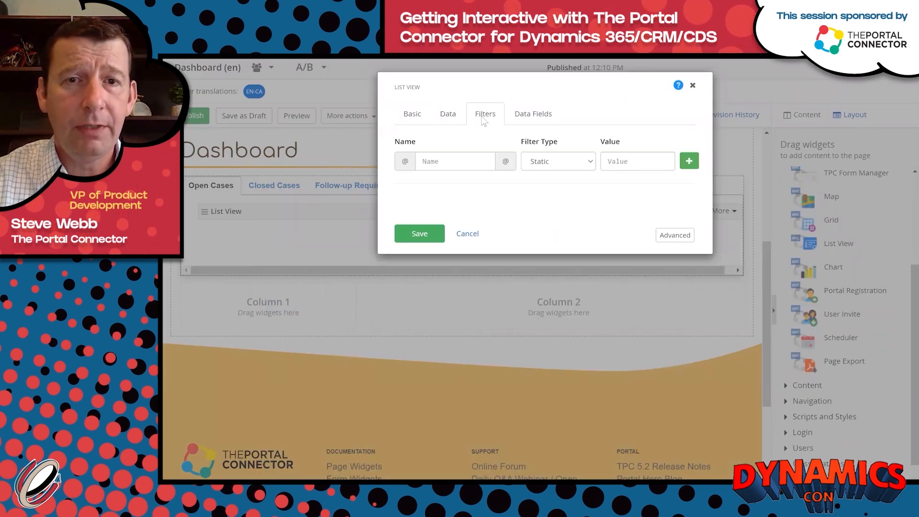
{"action": "left_click", "coordinate": [464, 158]}
{"action": "left_click", "coordinate": [455, 185]}
{"action": "left_click", "coordinate": [592, 167]}
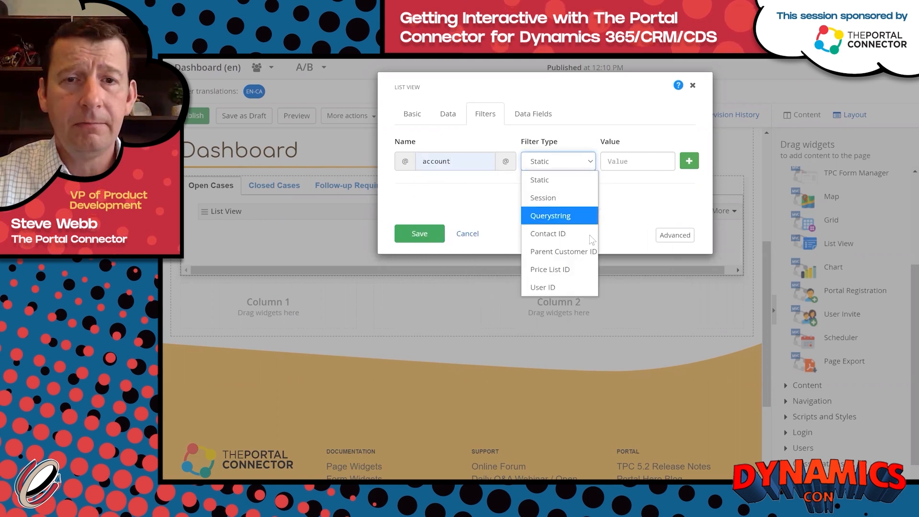
{"action": "left_click", "coordinate": [575, 250]}
{"action": "left_click", "coordinate": [689, 160]}
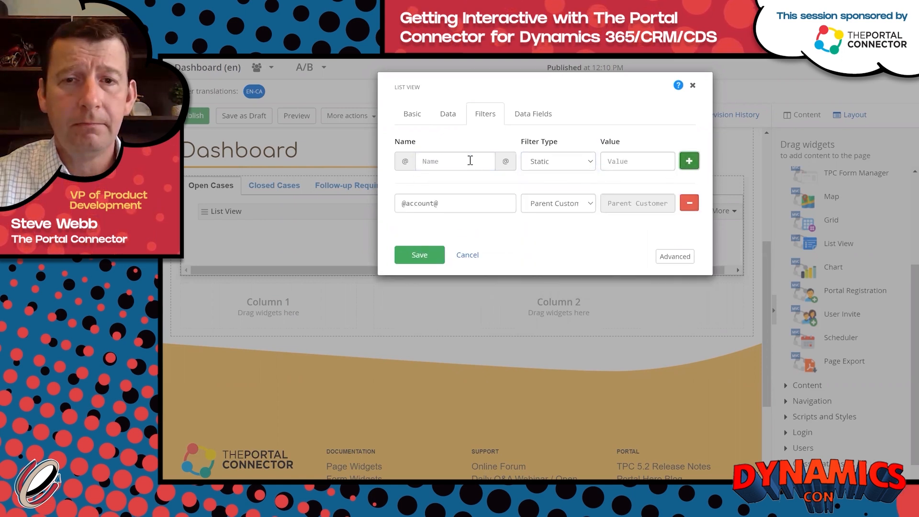
{"action": "left_click", "coordinate": [469, 160]}
{"action": "type", "text": "contact"}
{"action": "left_click", "coordinate": [560, 168]}
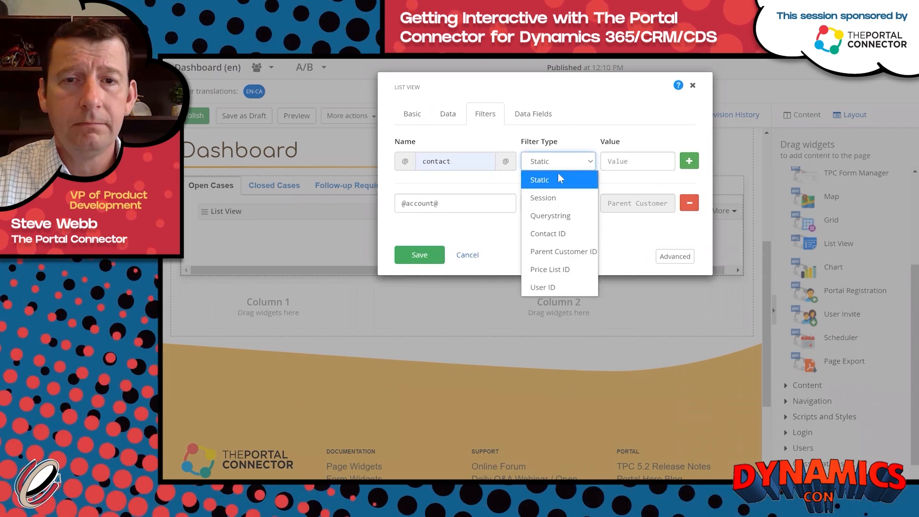
{"action": "left_click", "coordinate": [563, 234]}
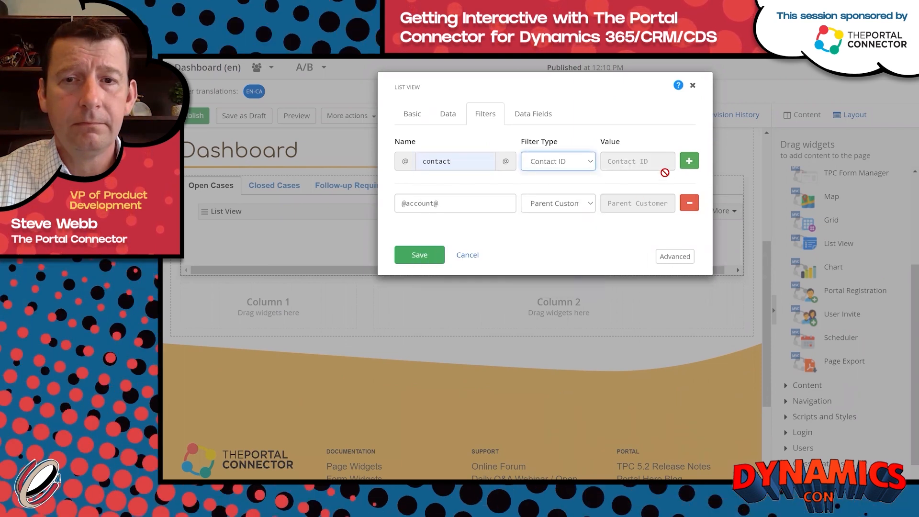
{"action": "left_click", "coordinate": [689, 161]}
{"action": "left_click", "coordinate": [420, 278]}
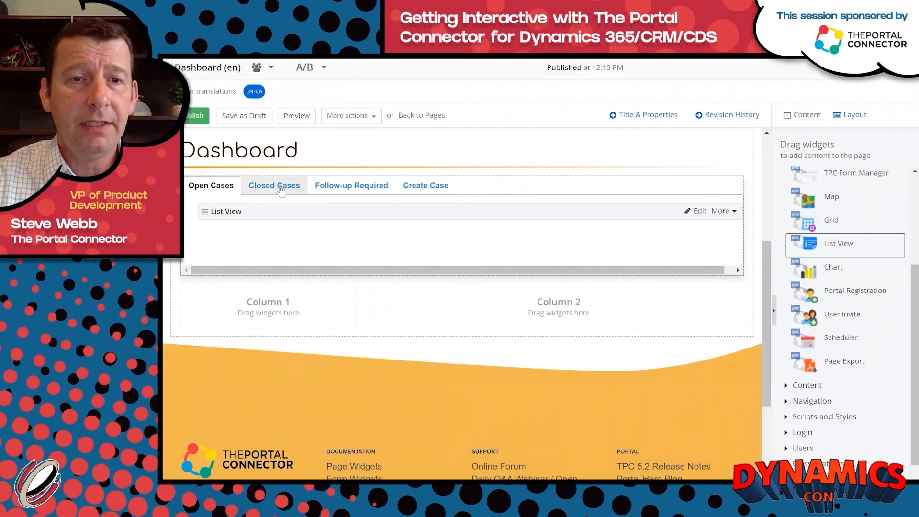
Duplicate the List View widget and move the copy into the Closed Cases tab.
{"action": "left_click", "coordinate": [722, 211]}
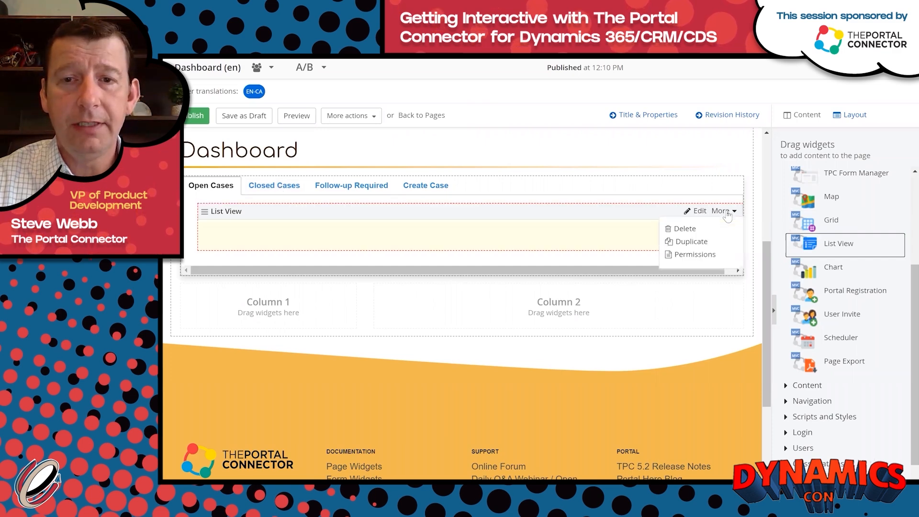
{"action": "left_click", "coordinate": [692, 242]}
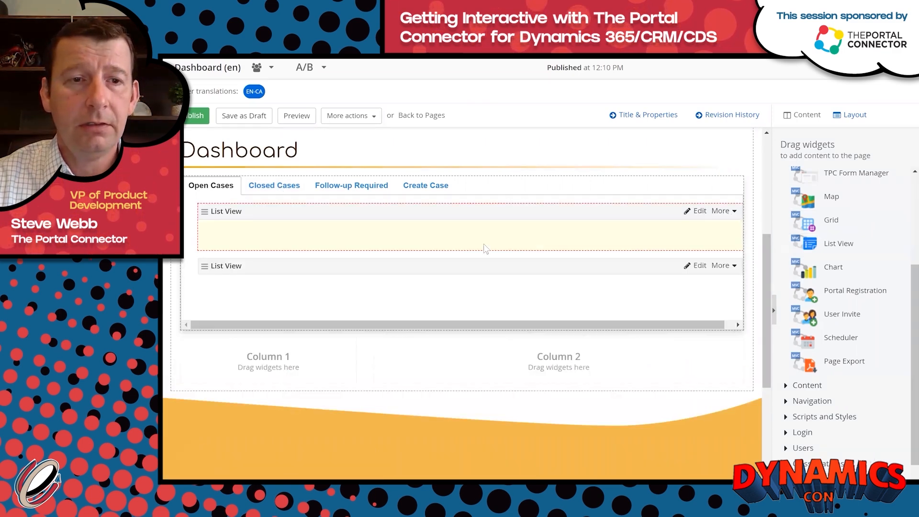
{"action": "left_click_drag", "start_coordinate": [431, 265], "coordinate": [279, 190]}
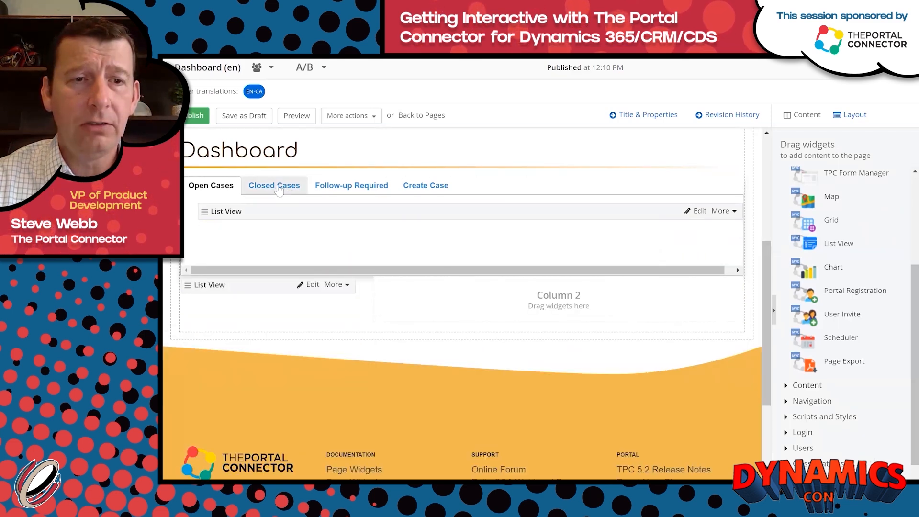
{"action": "left_click", "coordinate": [279, 190]}
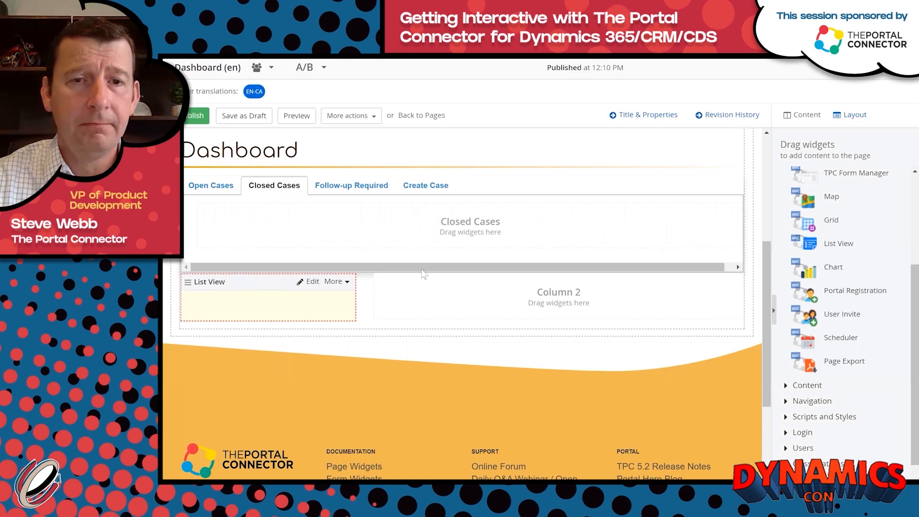
{"action": "left_click_drag", "start_coordinate": [423, 274], "coordinate": [439, 232]}
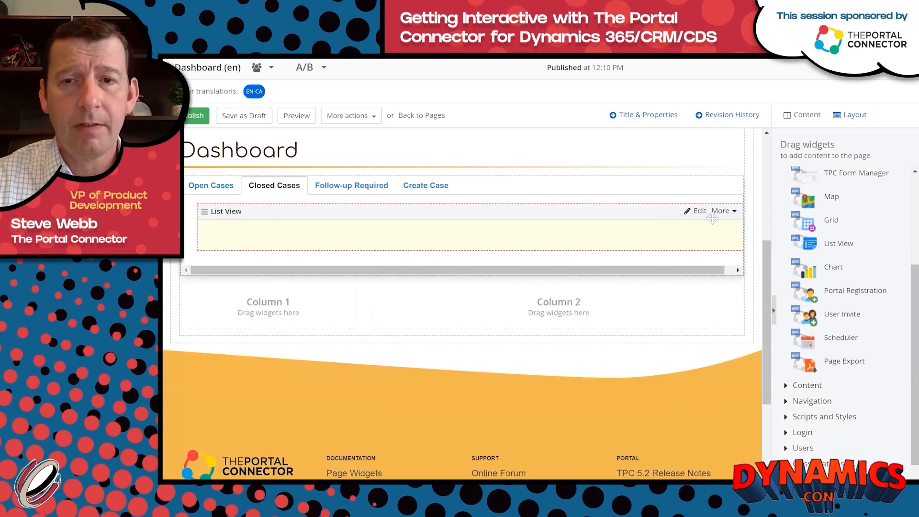
Turn off adding records for the Closed Cases list and change its statecode value from 0 to 1.
{"action": "left_click", "coordinate": [699, 211]}
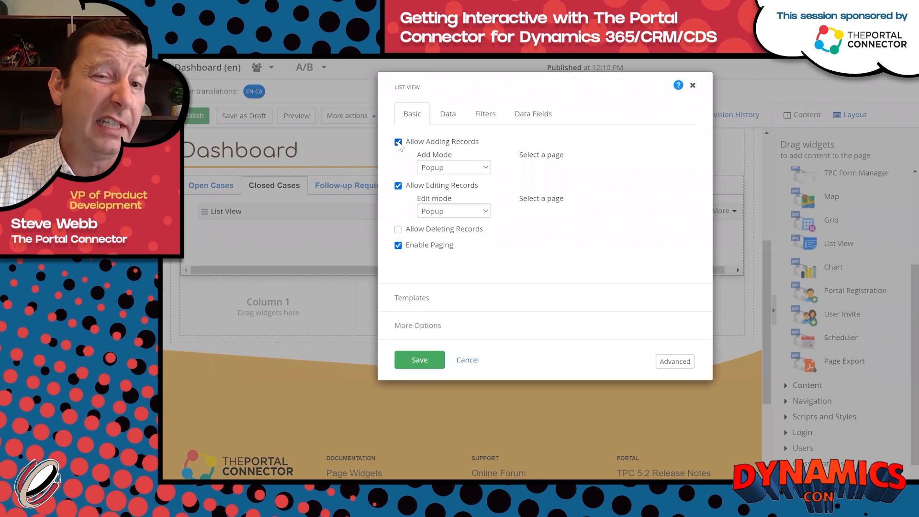
{"action": "left_click", "coordinate": [398, 142]}
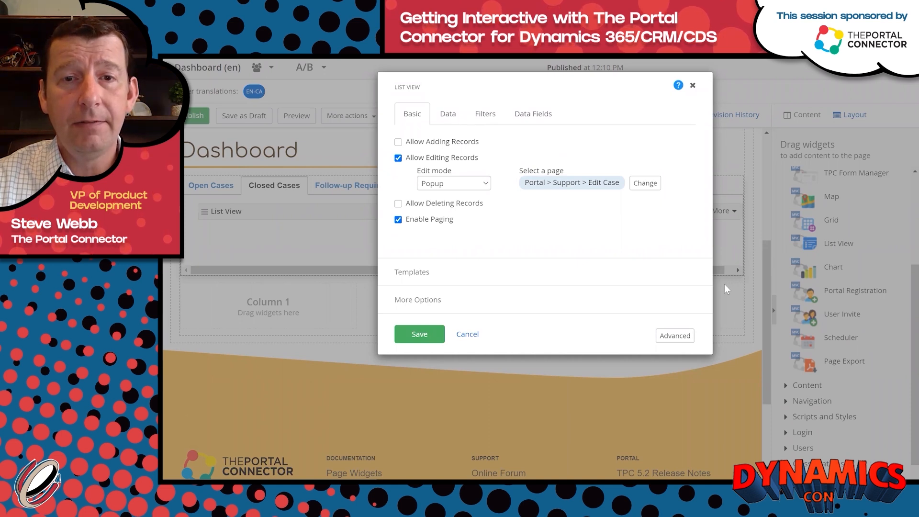
{"action": "left_click", "coordinate": [449, 117]}
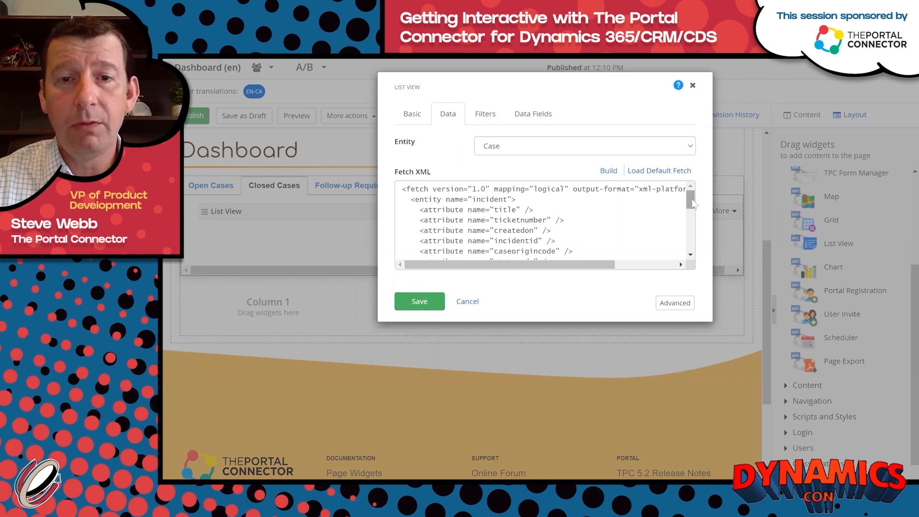
{"action": "left_click_drag", "start_coordinate": [692, 199], "coordinate": [690, 231]}
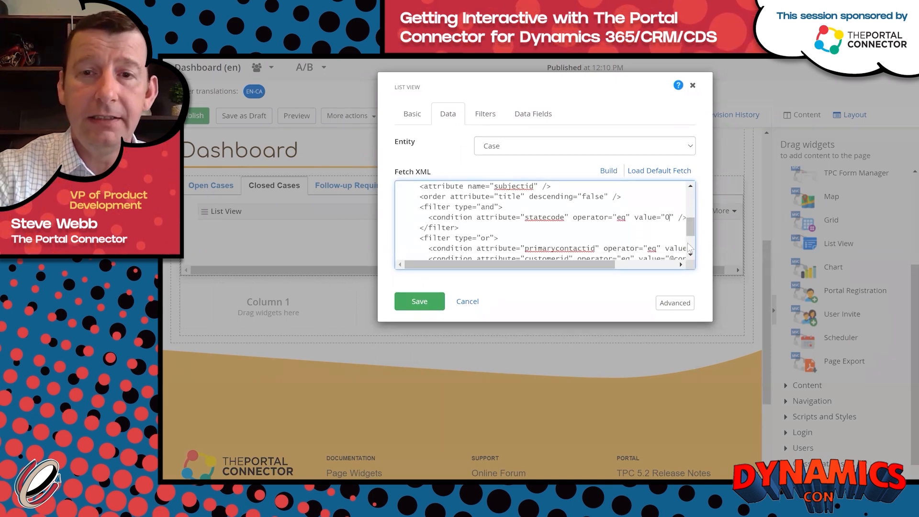
{"action": "key", "text": "BackSpace"}
{"action": "type", "text": "1"}
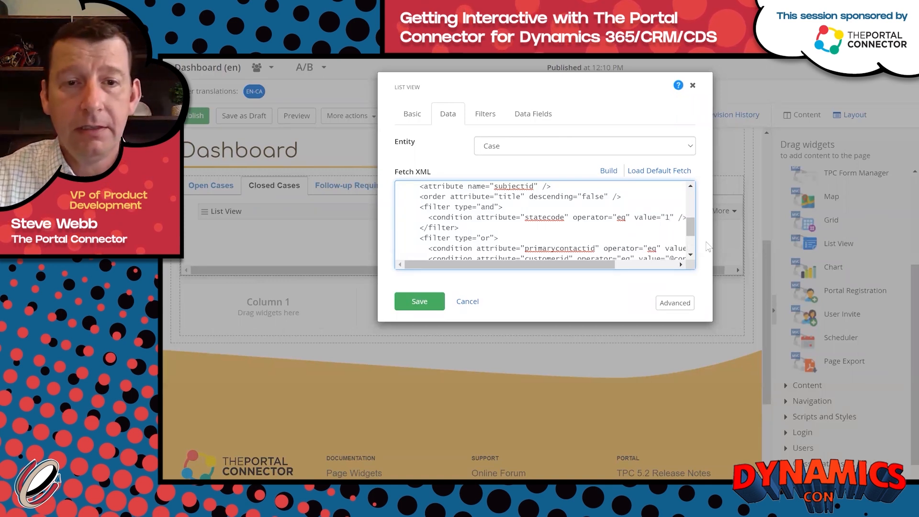
{"action": "left_click", "coordinate": [419, 303]}
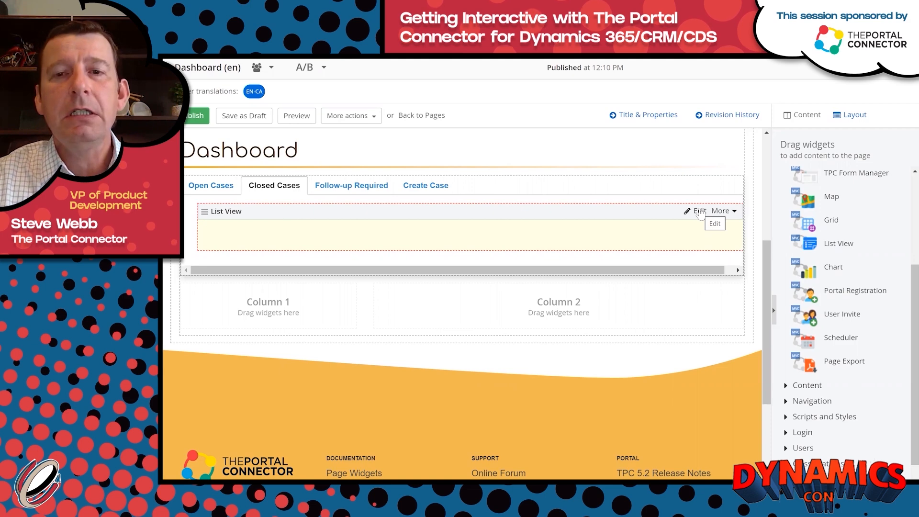
Set the Closed Cases List View's advanced WindowMaximized model property to True and save.
{"action": "left_click", "coordinate": [700, 212]}
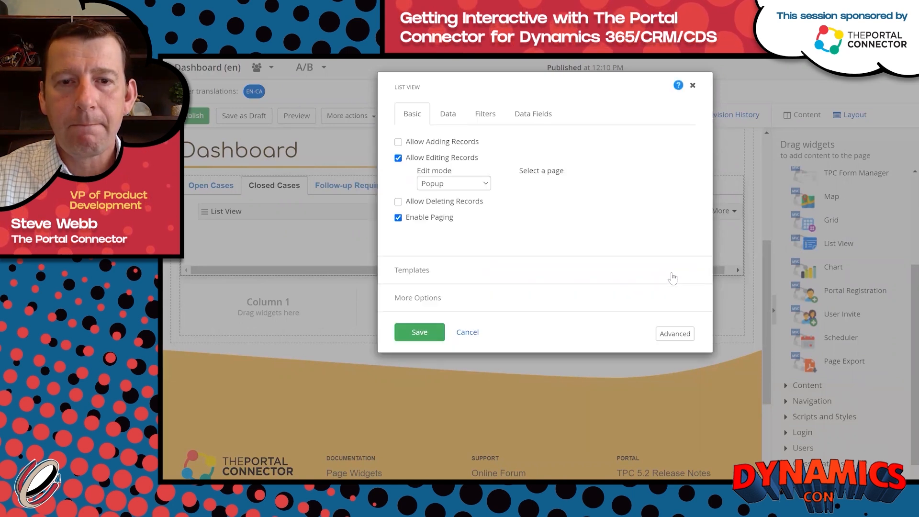
{"action": "left_click", "coordinate": [673, 336]}
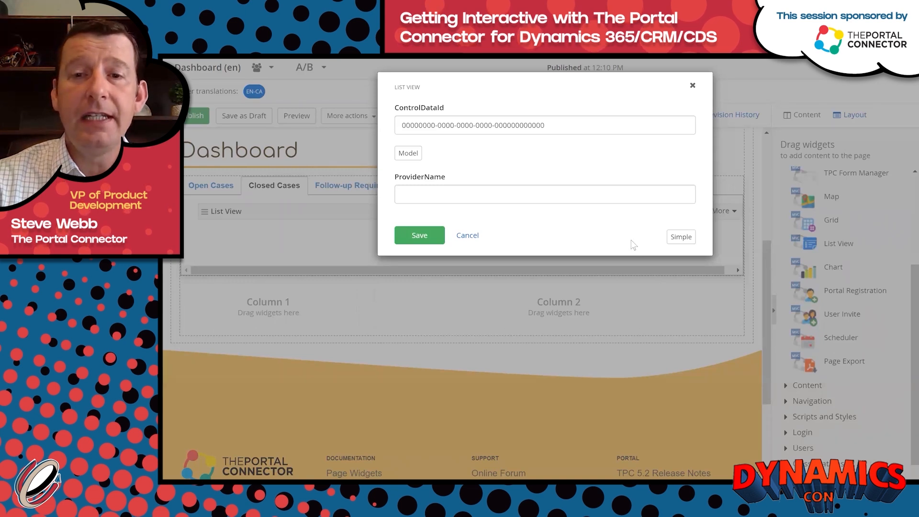
{"action": "left_click", "coordinate": [408, 153]}
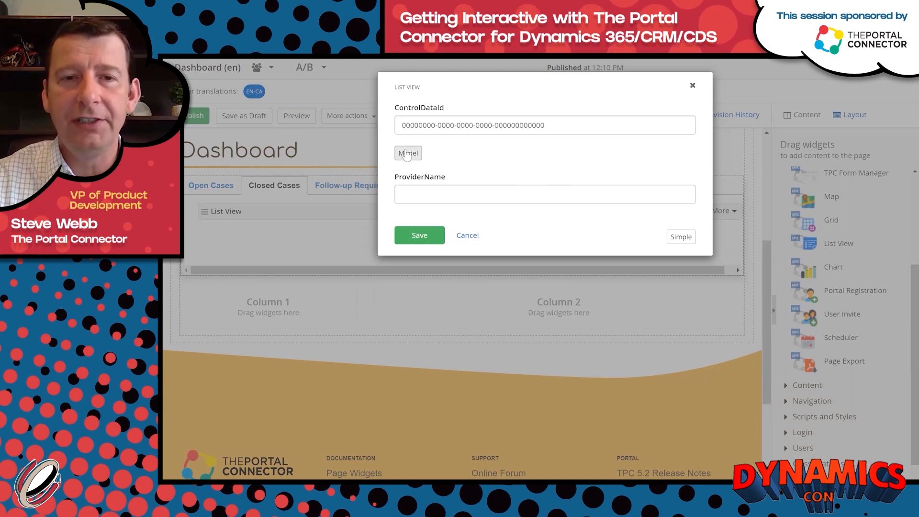
{"action": "left_click", "coordinate": [415, 154]}
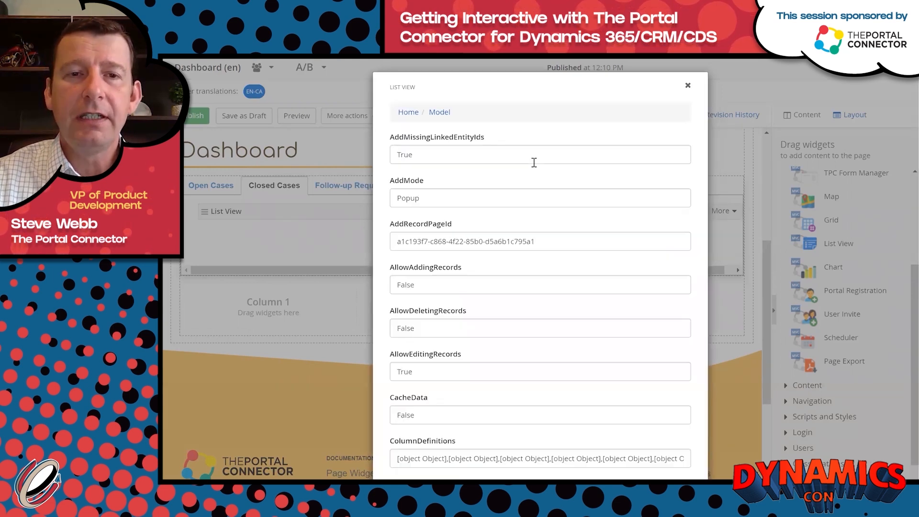
{"action": "scroll", "coordinate": [571, 205], "scroll_direction": "down", "scroll_amount": 5}
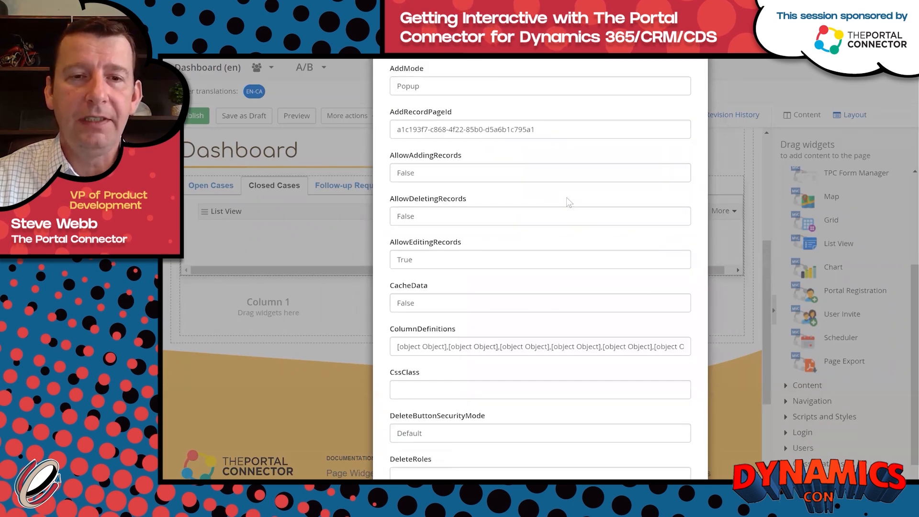
{"action": "scroll", "coordinate": [571, 200], "scroll_direction": "down", "scroll_amount": 17}
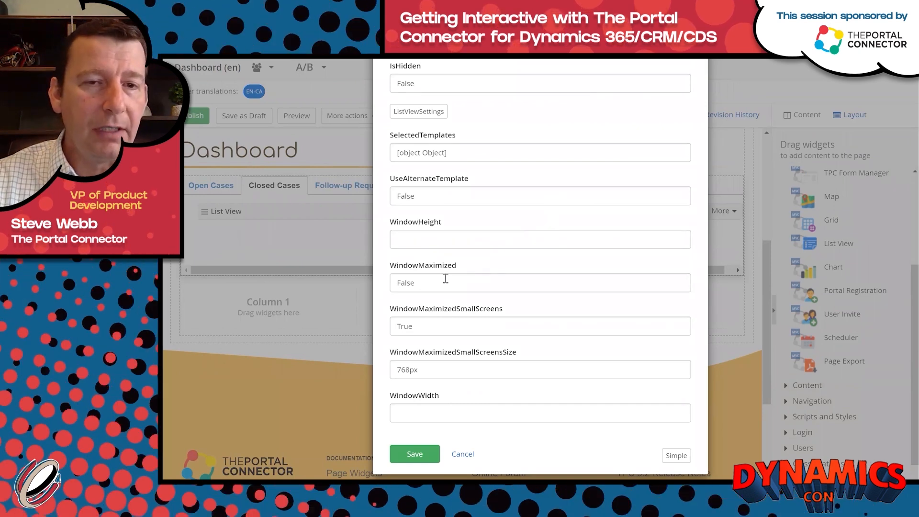
{"action": "double_click", "coordinate": [445, 279]}
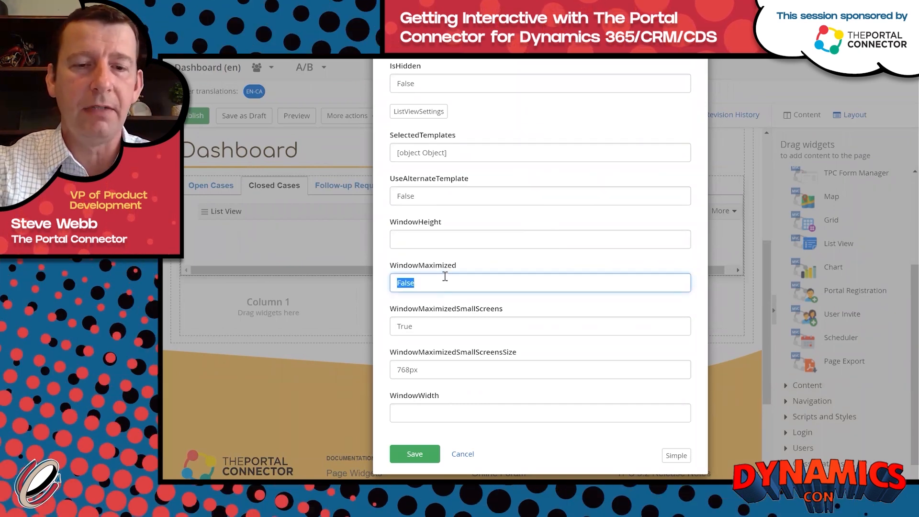
{"action": "type", "text": "True"}
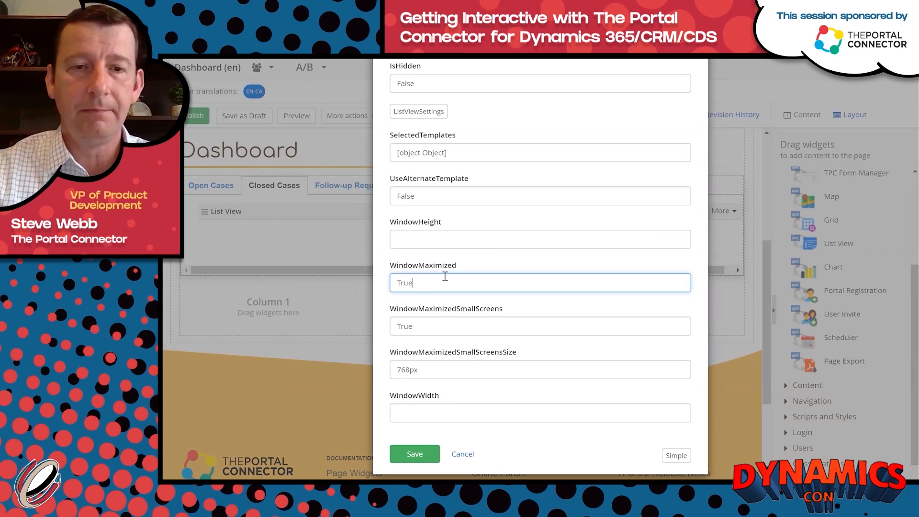
{"action": "left_click", "coordinate": [413, 454]}
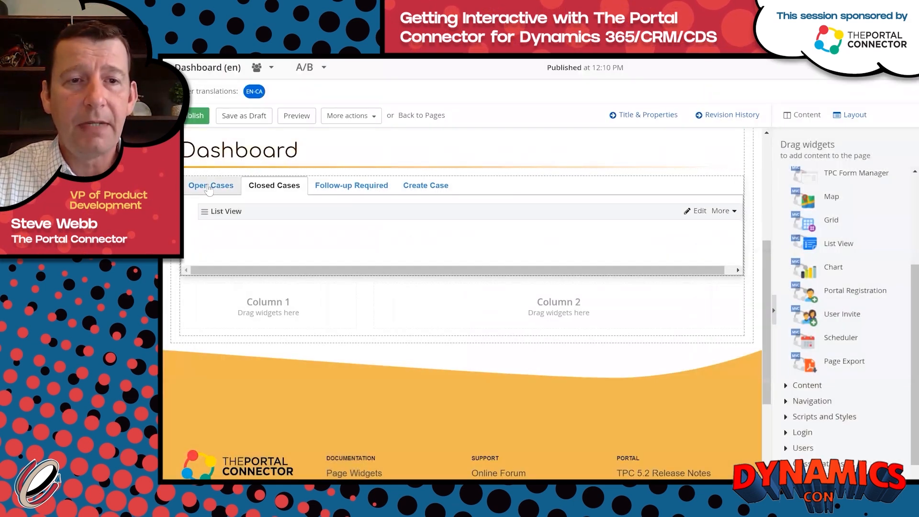
Set the Open Cases list view's WindowMaximized property to True, save it, then view the Follow-up Required tab.
{"action": "left_click", "coordinate": [209, 188]}
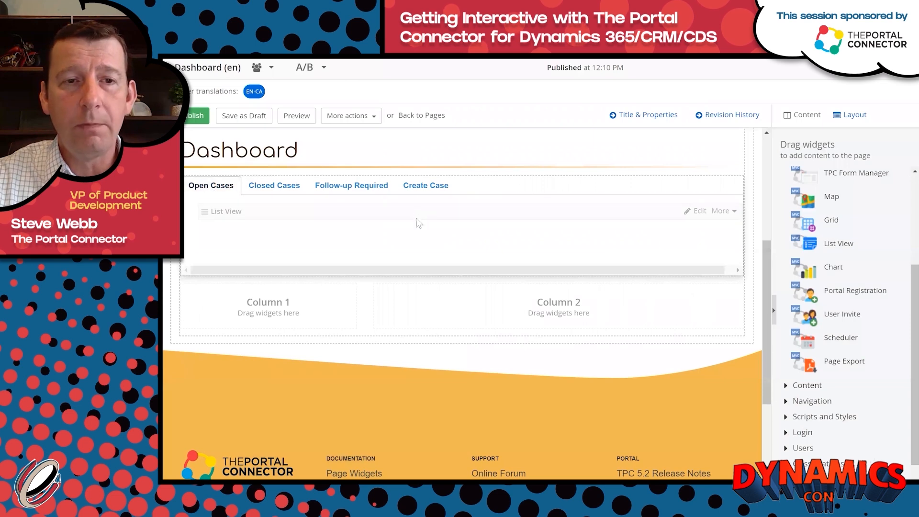
{"action": "left_click", "coordinate": [700, 212]}
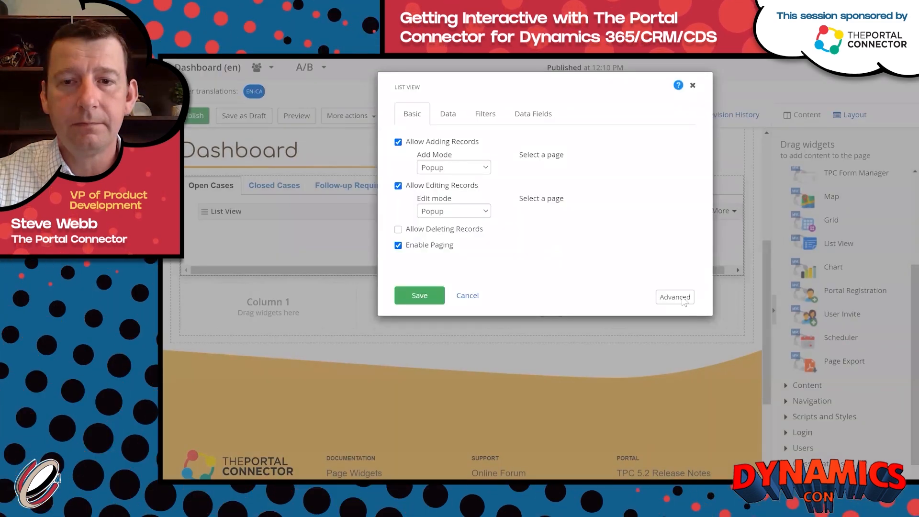
{"action": "left_click", "coordinate": [683, 298]}
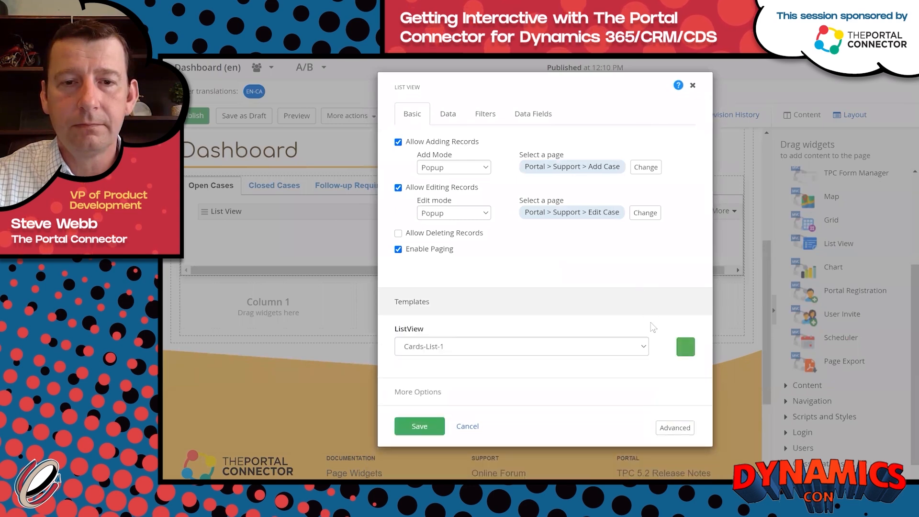
{"action": "left_click", "coordinate": [675, 427]}
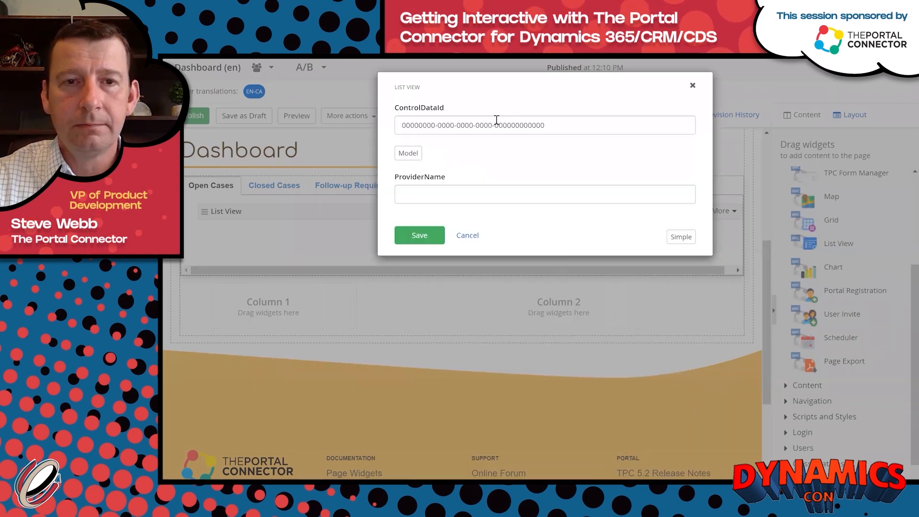
{"action": "left_click", "coordinate": [408, 153]}
{"action": "scroll", "coordinate": [536, 232], "scroll_direction": "down", "scroll_amount": 10}
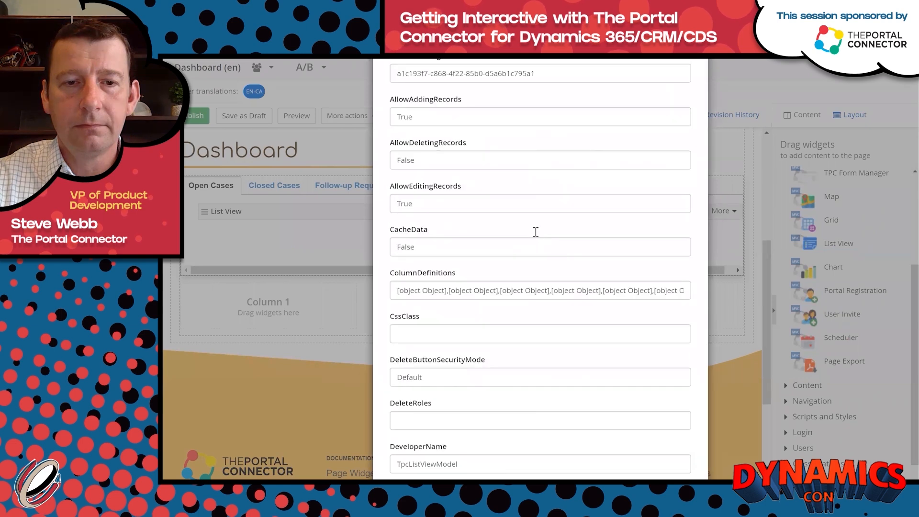
{"action": "scroll", "coordinate": [548, 242], "scroll_direction": "down", "scroll_amount": 10}
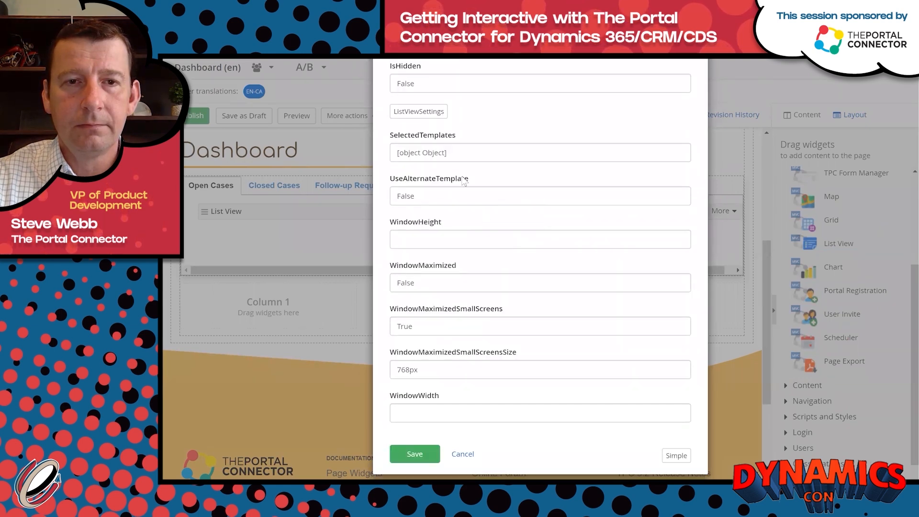
{"action": "double_click", "coordinate": [457, 278]}
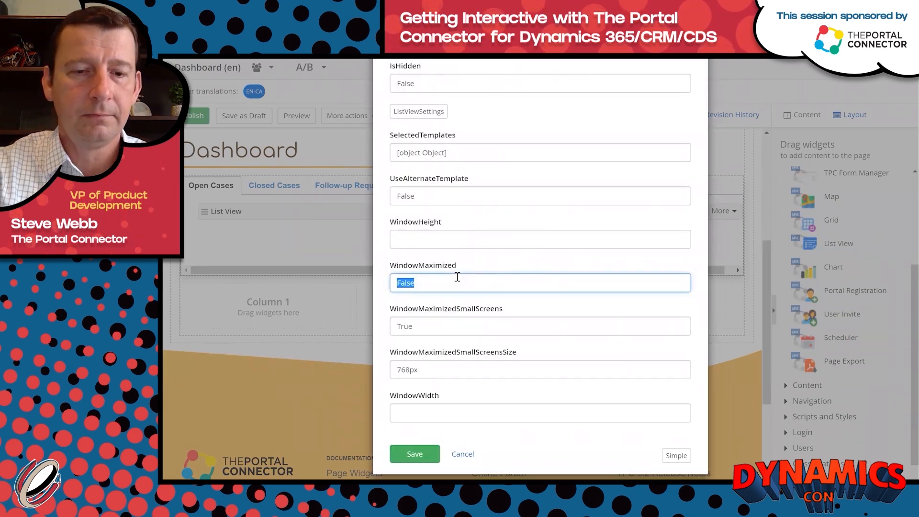
{"action": "type", "text": "True"}
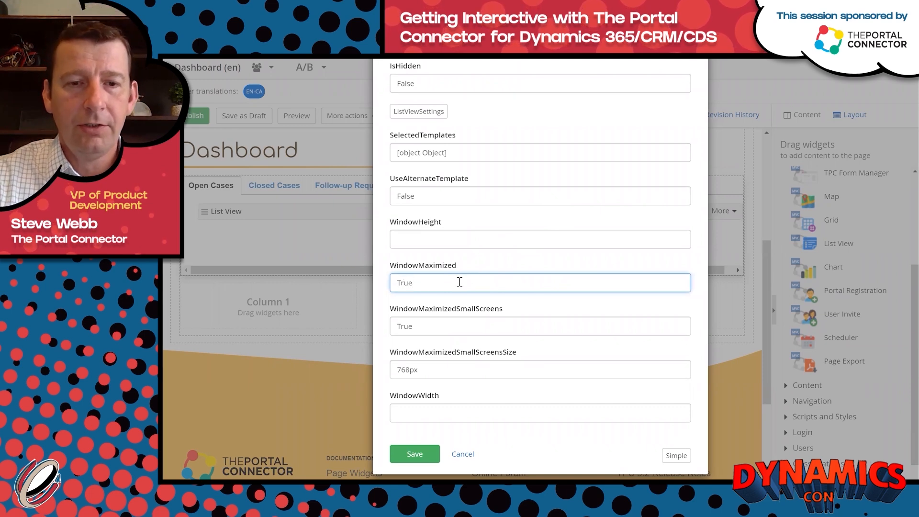
{"action": "left_click", "coordinate": [413, 455]}
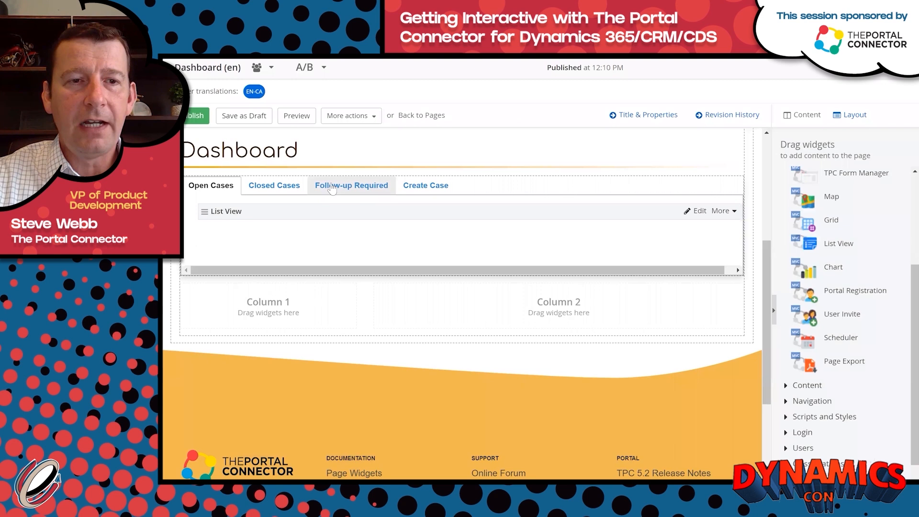
{"action": "left_click", "coordinate": [332, 188]}
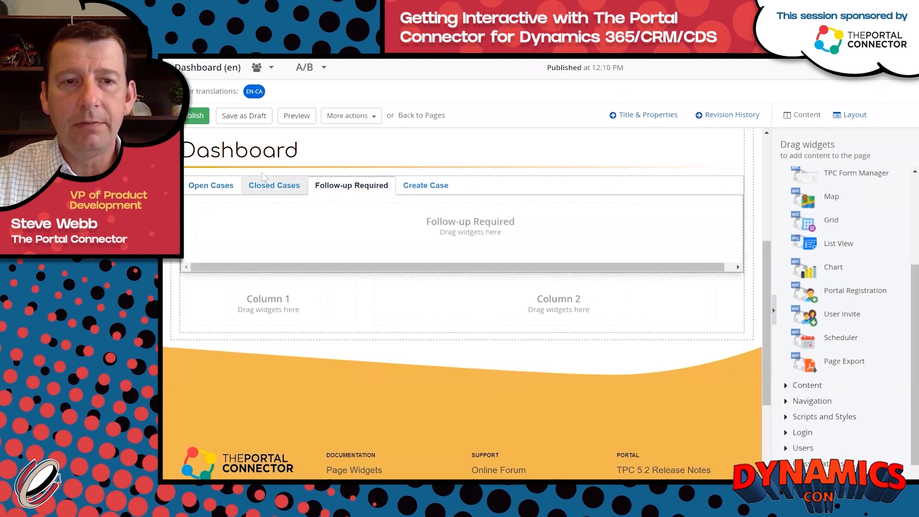
Duplicate the Open Cases list view and drag the copy into the Follow-up Required tab.
{"action": "left_click", "coordinate": [259, 187]}
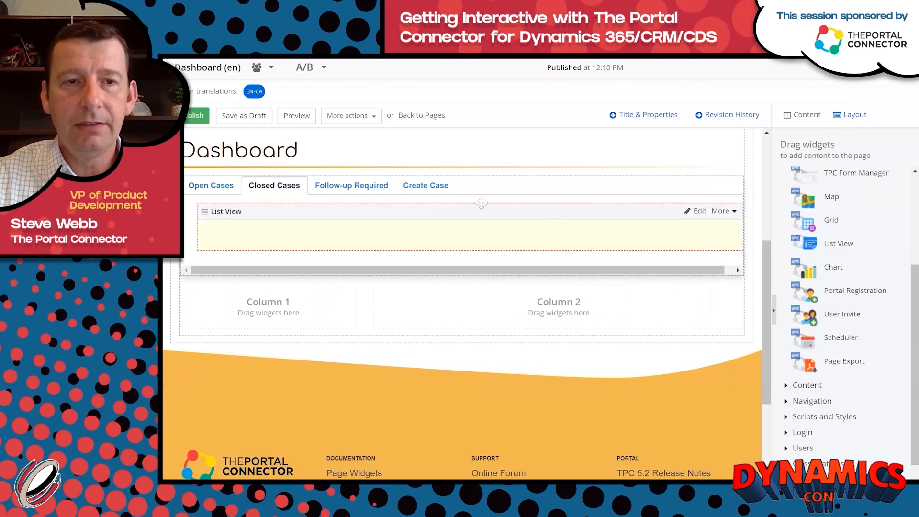
{"action": "left_click", "coordinate": [212, 188]}
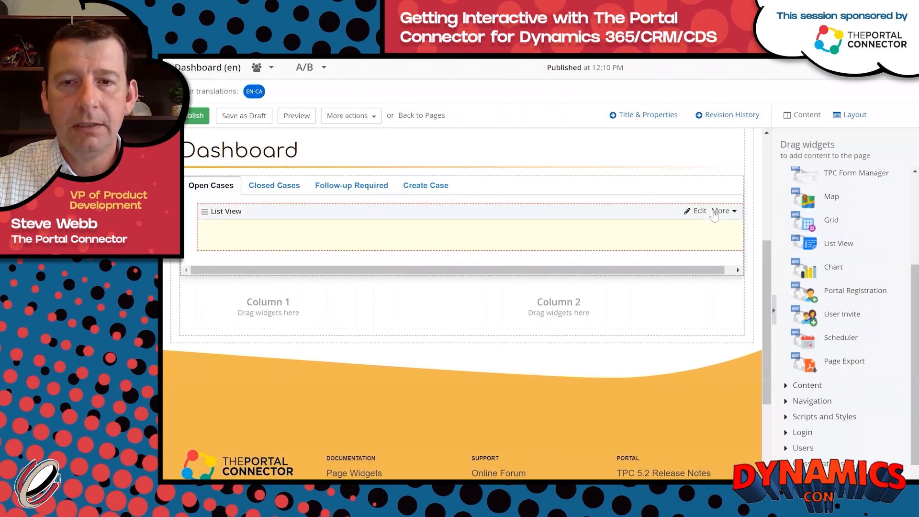
{"action": "left_click", "coordinate": [721, 211]}
{"action": "left_click", "coordinate": [693, 243]}
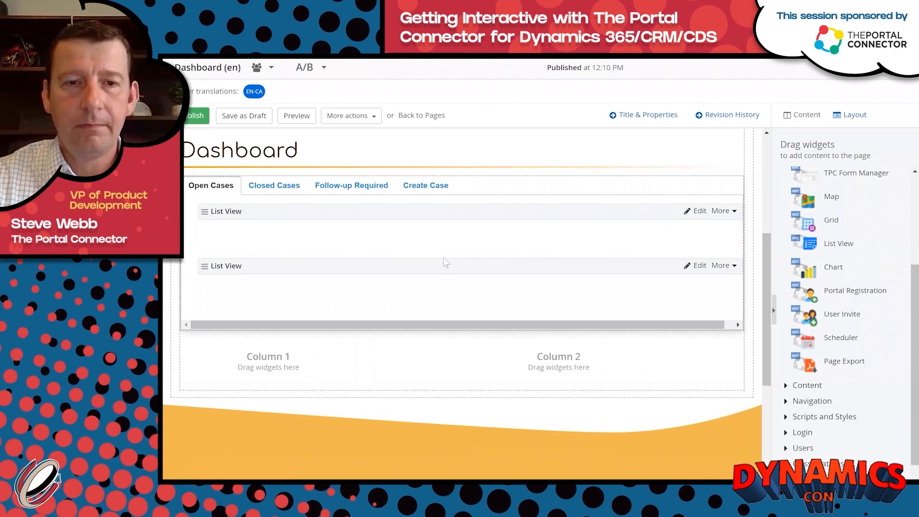
{"action": "left_click_drag", "start_coordinate": [387, 329], "coordinate": [299, 306]}
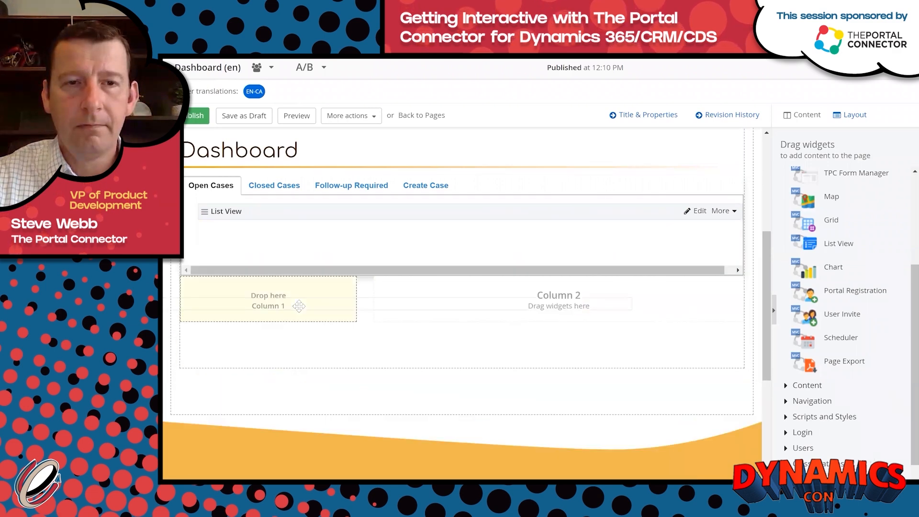
{"action": "left_click", "coordinate": [349, 187]}
{"action": "left_click_drag", "start_coordinate": [254, 284], "coordinate": [457, 237]}
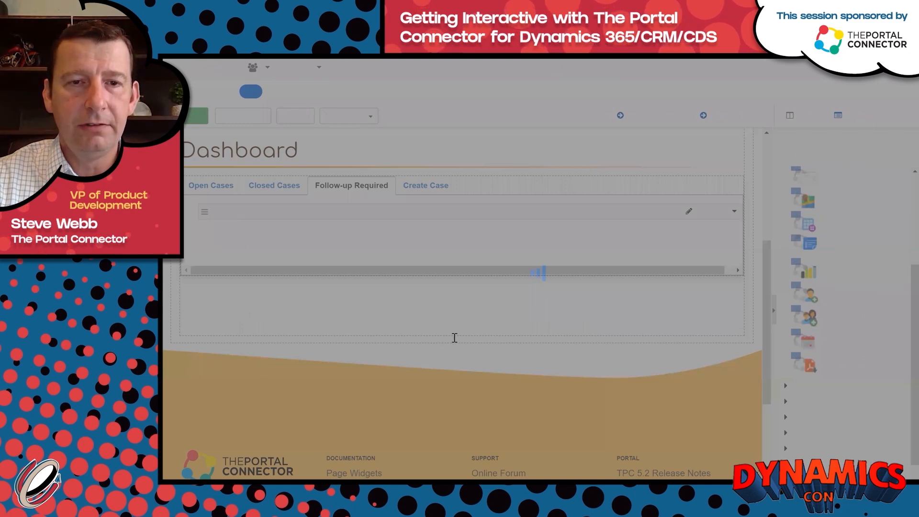
Copy the second FetchXML query, the followupby filter, from Notepad and return to the browser.
{"action": "key", "text": "alt+Tab"}
{"action": "scroll", "coordinate": [315, 400], "scroll_direction": "down", "scroll_amount": 2}
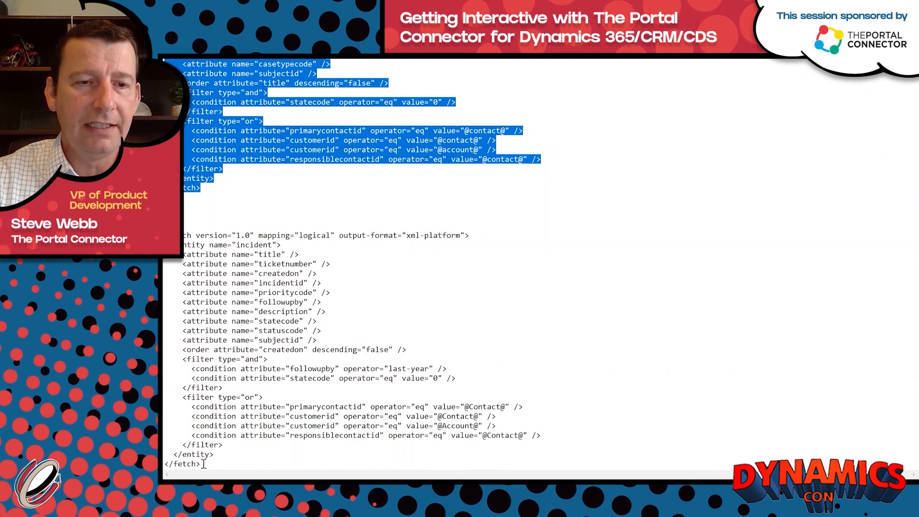
{"action": "left_click_drag", "start_coordinate": [200, 463], "coordinate": [187, 236]}
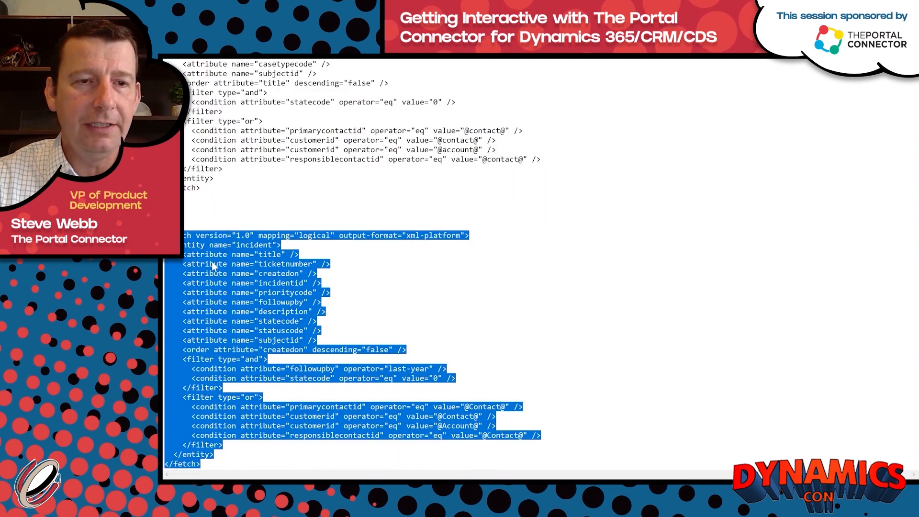
{"action": "right_click", "coordinate": [163, 264]}
{"action": "left_click", "coordinate": [186, 294]}
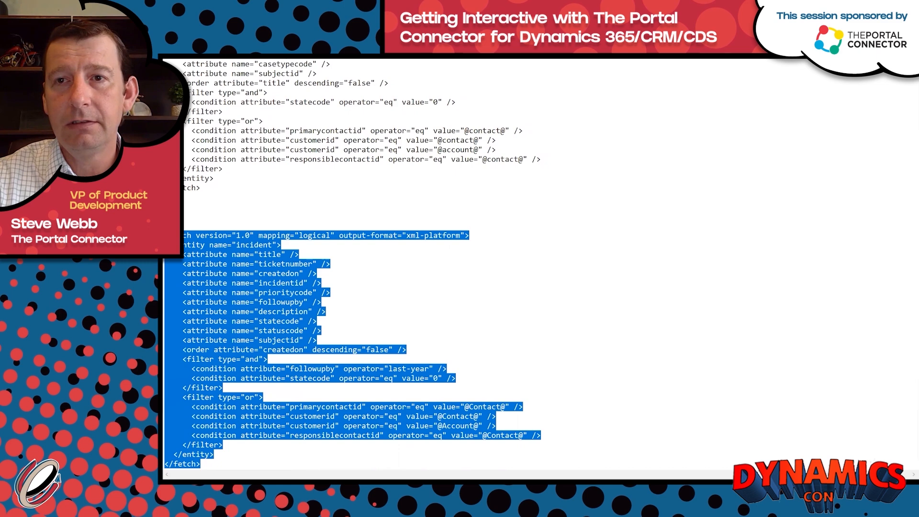
{"action": "key", "text": "alt+Tab"}
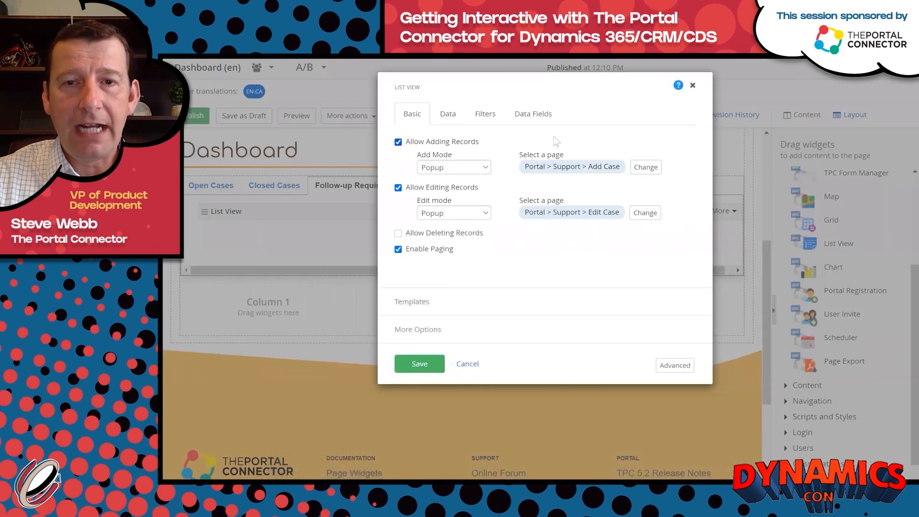
Replace the Follow-up Required list's Fetch XML with the followupby query, disable Allow Adding Records, and save.
{"action": "left_click", "coordinate": [449, 117]}
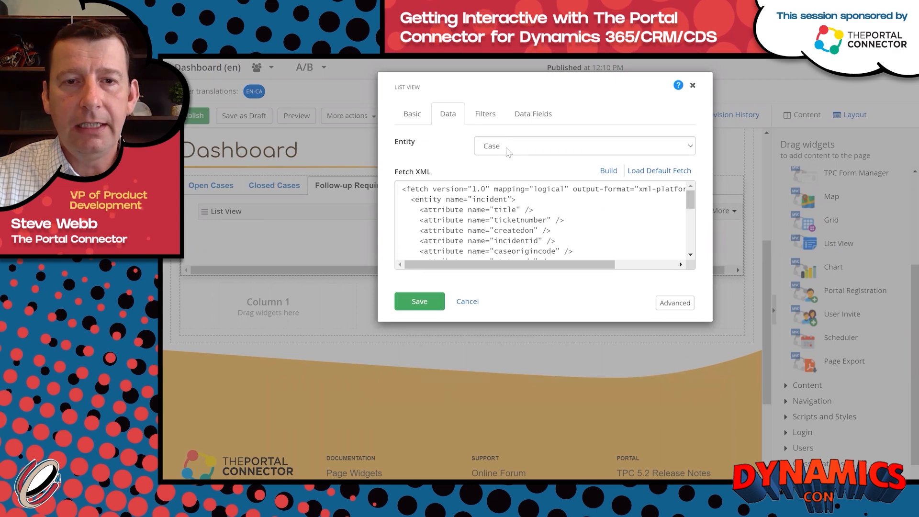
{"action": "left_click", "coordinate": [626, 202]}
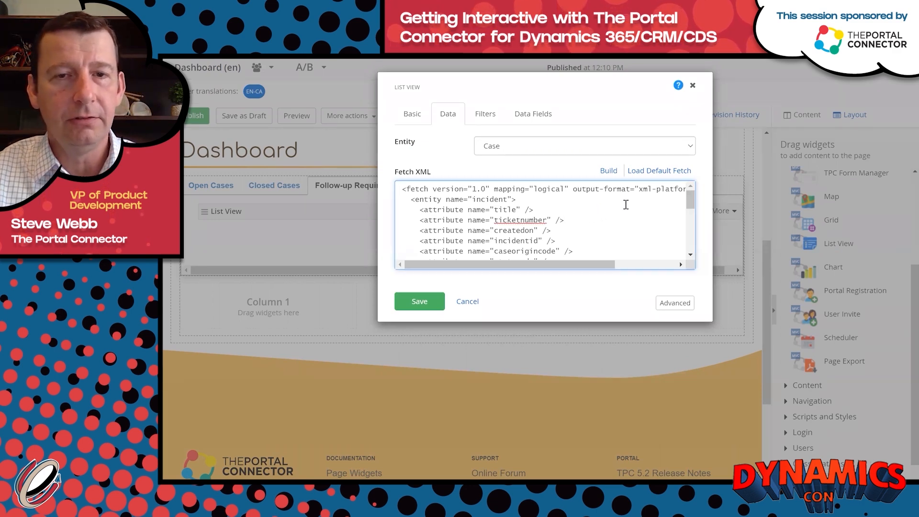
{"action": "key", "text": "ctrl+a"}
{"action": "key", "text": "ctrl+v"}
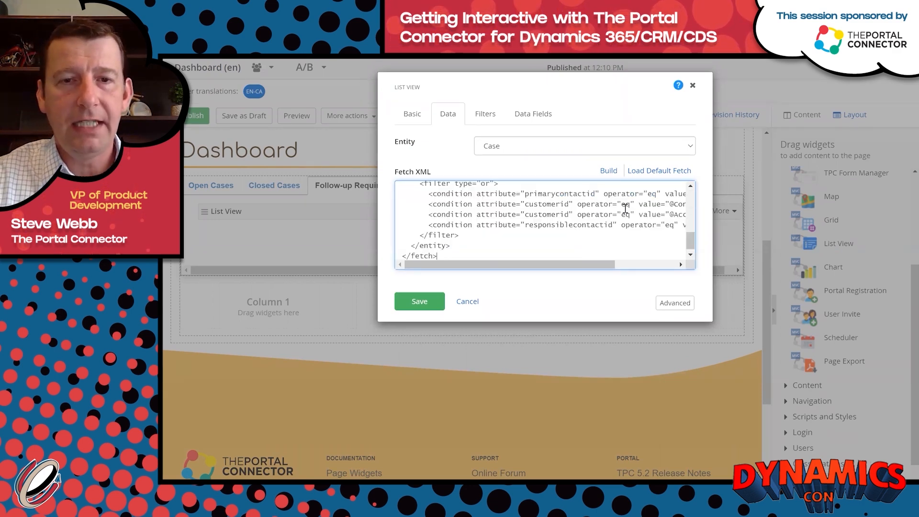
{"action": "left_click", "coordinate": [412, 115]}
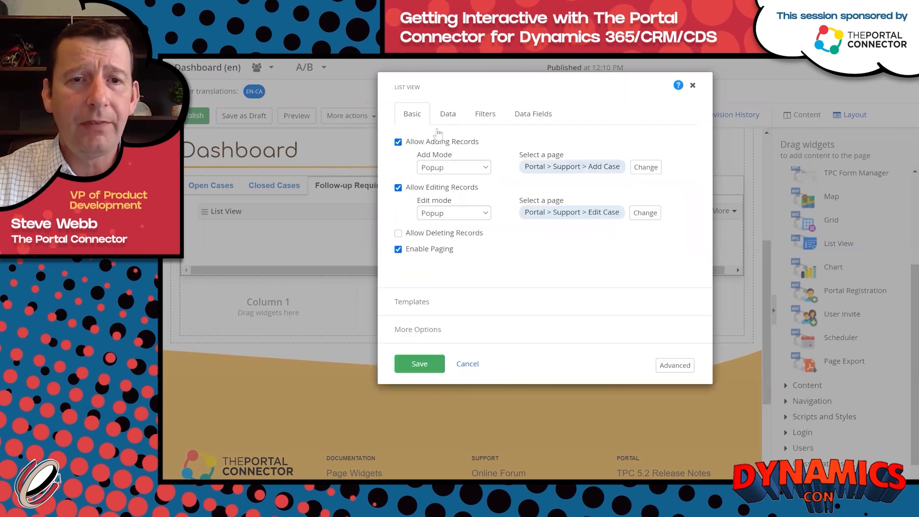
{"action": "left_click", "coordinate": [398, 143]}
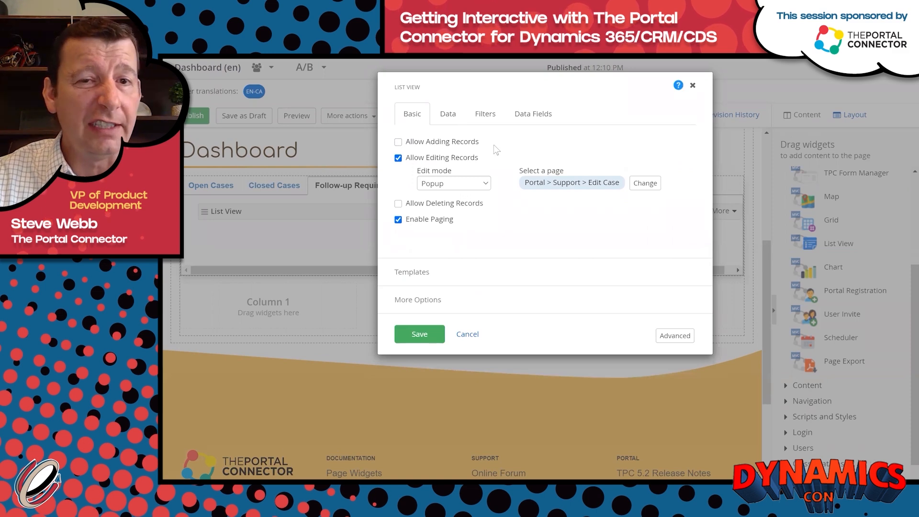
{"action": "left_click", "coordinate": [492, 119]}
{"action": "left_click", "coordinate": [454, 120]}
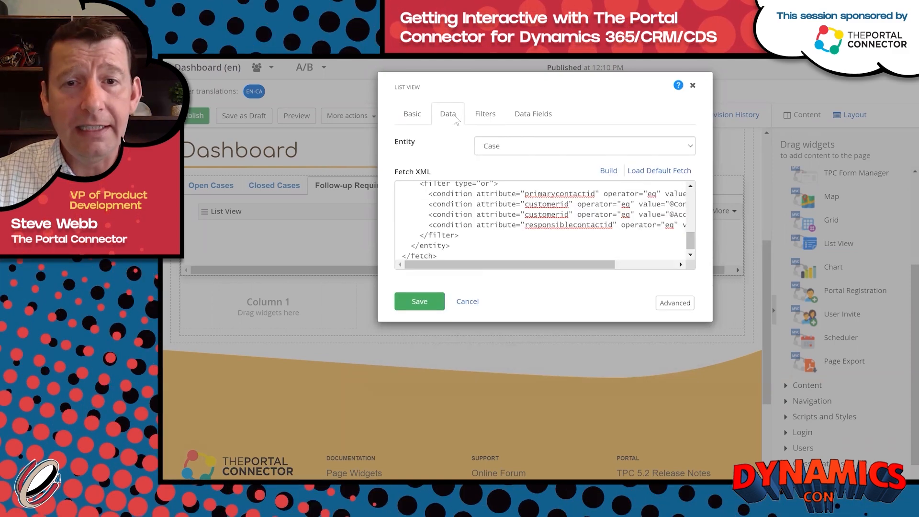
{"action": "left_click", "coordinate": [419, 301]}
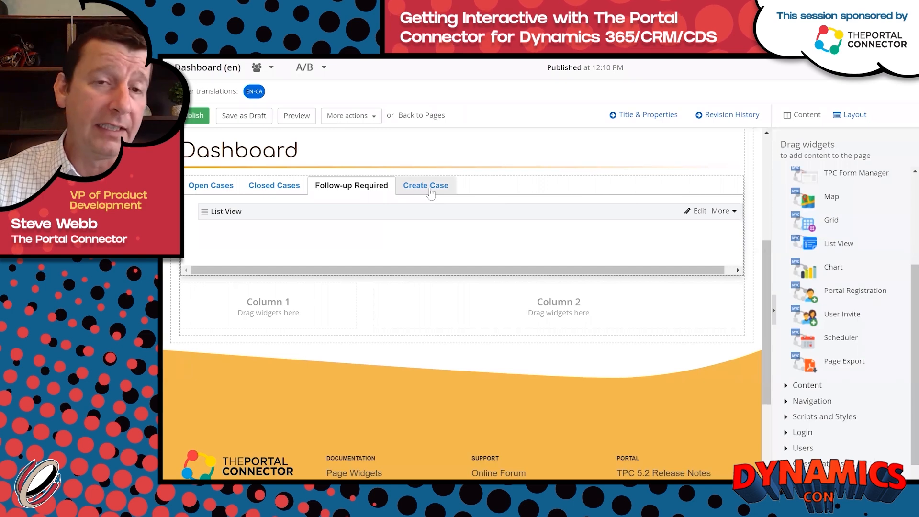
Place a TPC Form Manager in the Create Case tab, select the Add Case form, and save.
{"action": "left_click", "coordinate": [434, 194]}
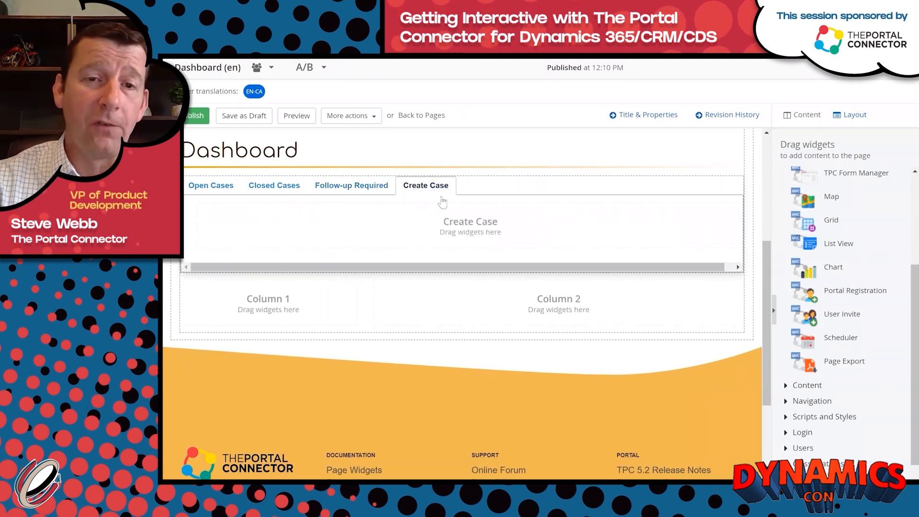
{"action": "scroll", "coordinate": [907, 277], "scroll_direction": "up", "scroll_amount": 3}
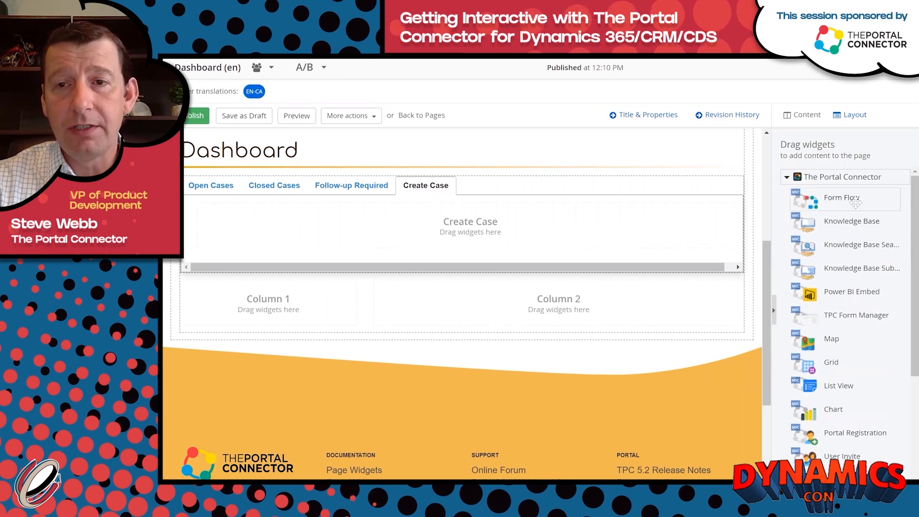
{"action": "left_click_drag", "start_coordinate": [857, 312], "coordinate": [426, 231]}
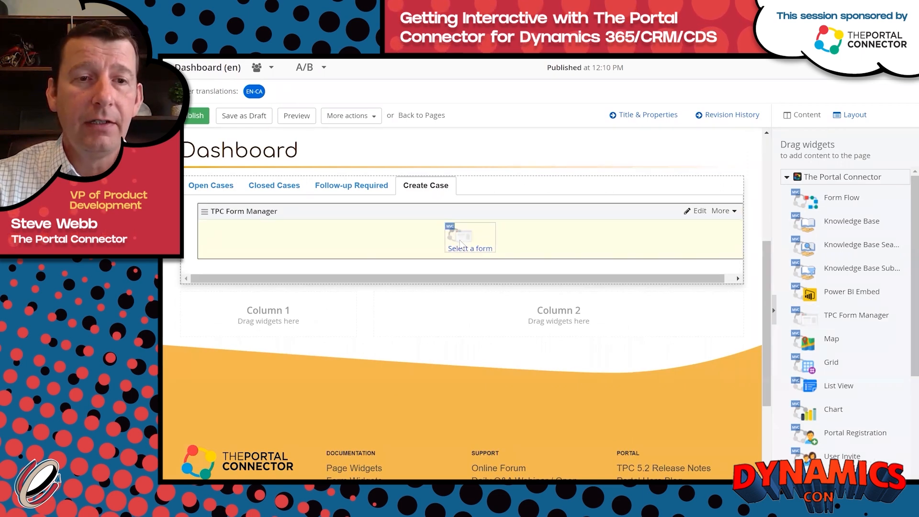
{"action": "left_click", "coordinate": [460, 244]}
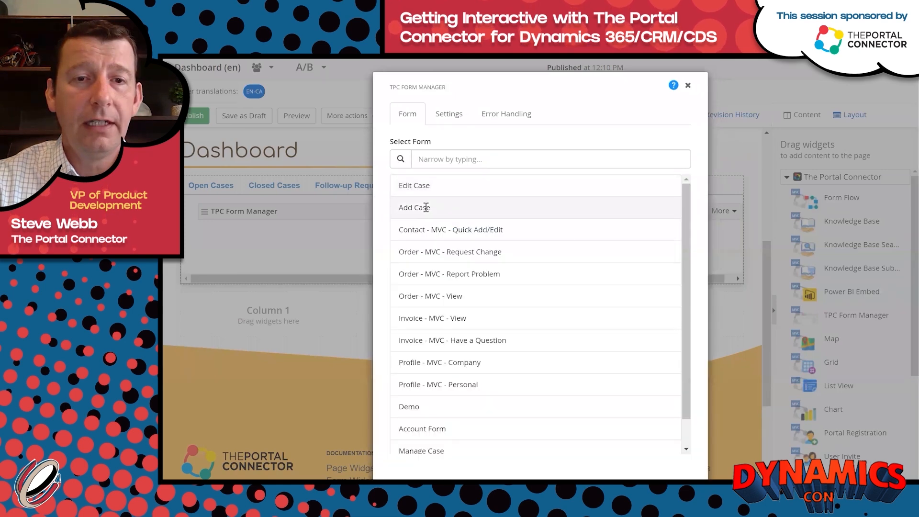
{"action": "scroll", "coordinate": [550, 345], "scroll_direction": "down", "scroll_amount": 1}
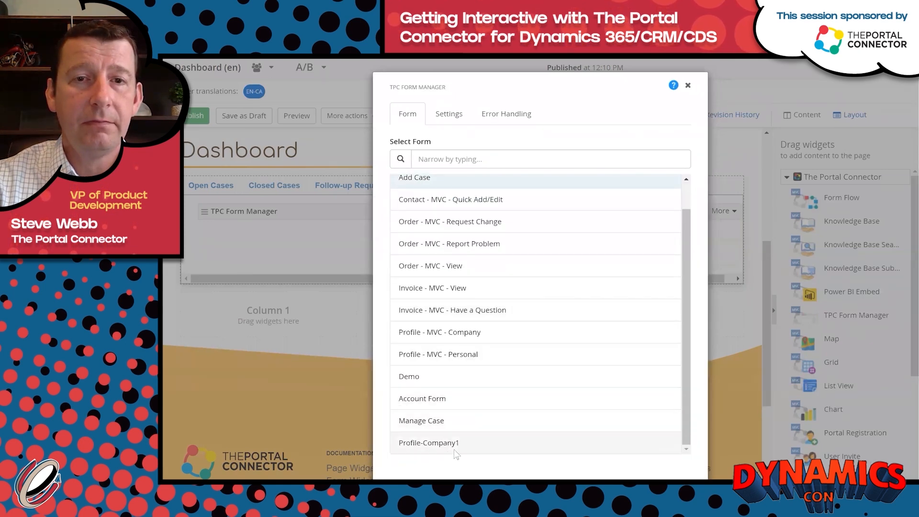
{"action": "scroll", "coordinate": [450, 450], "scroll_direction": "down", "scroll_amount": 2}
{"action": "left_click", "coordinate": [414, 452]}
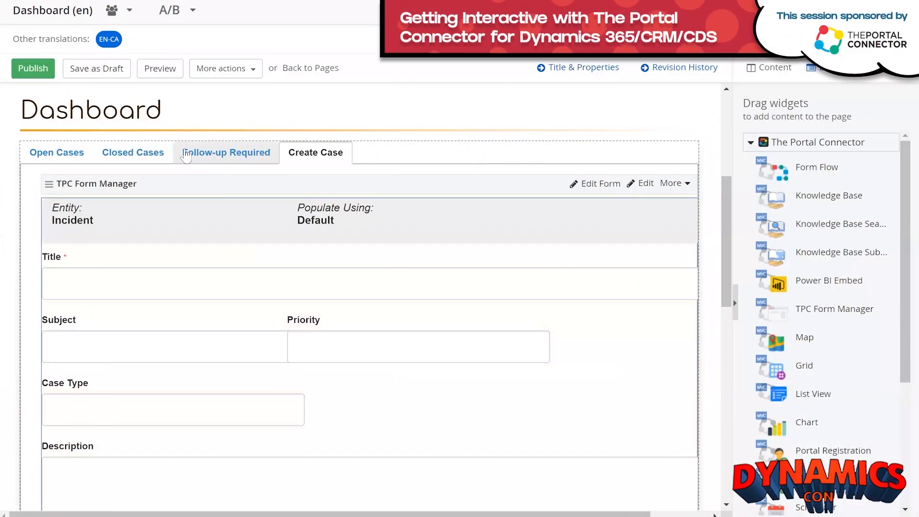
After checking the case tabs, drop a Chart widget into Column 1 and open its Edit settings.
{"action": "left_click", "coordinate": [216, 154]}
{"action": "left_click", "coordinate": [120, 157]}
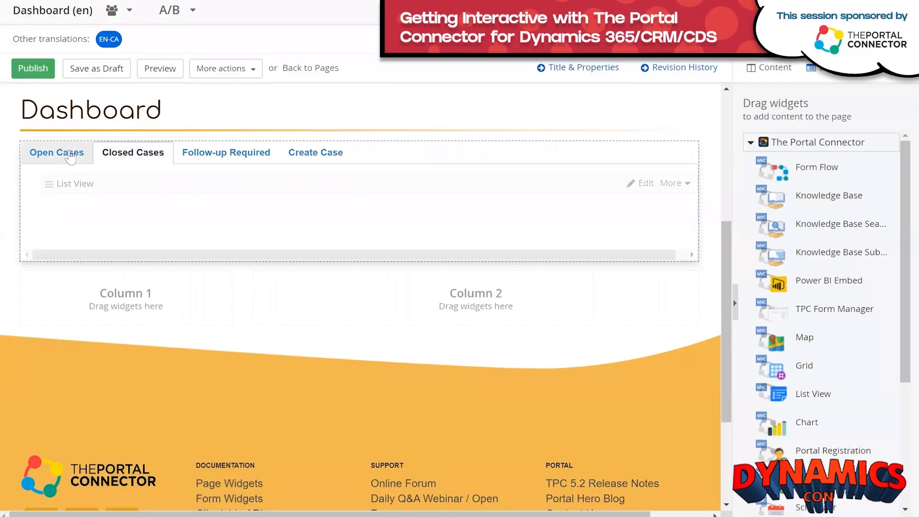
{"action": "left_click", "coordinate": [56, 153]}
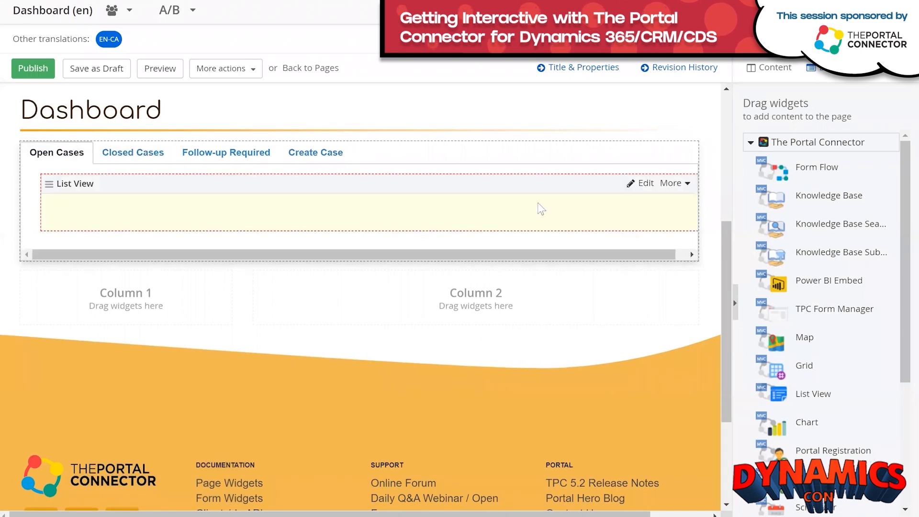
{"action": "scroll", "coordinate": [541, 209], "scroll_direction": "down", "scroll_amount": 3}
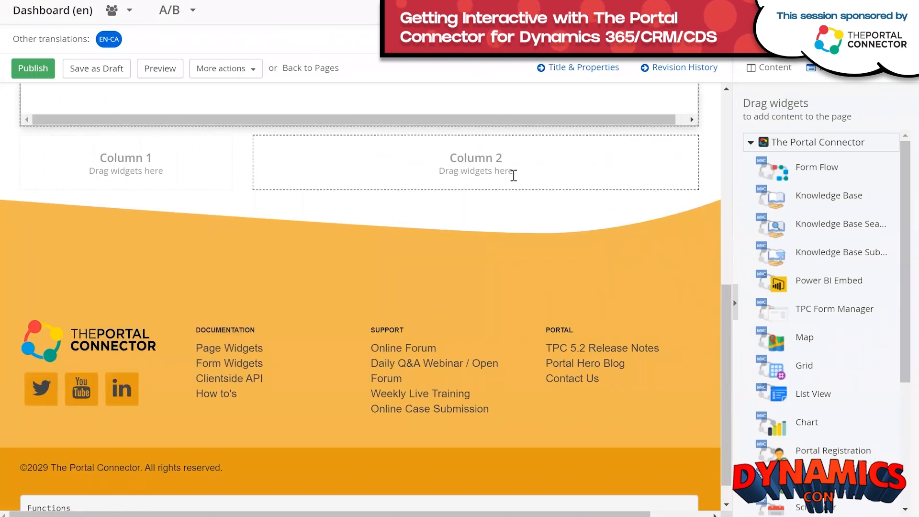
{"action": "scroll", "coordinate": [464, 219], "scroll_direction": "up", "scroll_amount": 3}
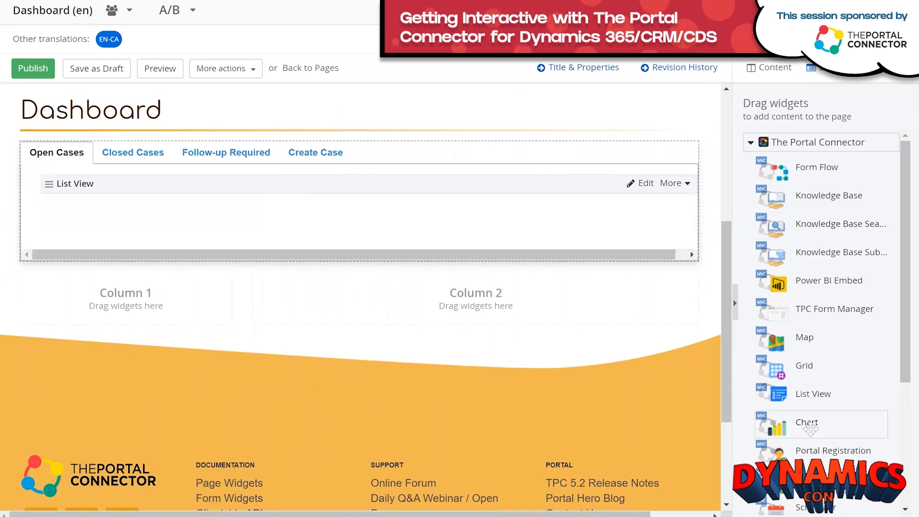
{"action": "left_click_drag", "start_coordinate": [808, 423], "coordinate": [120, 308]}
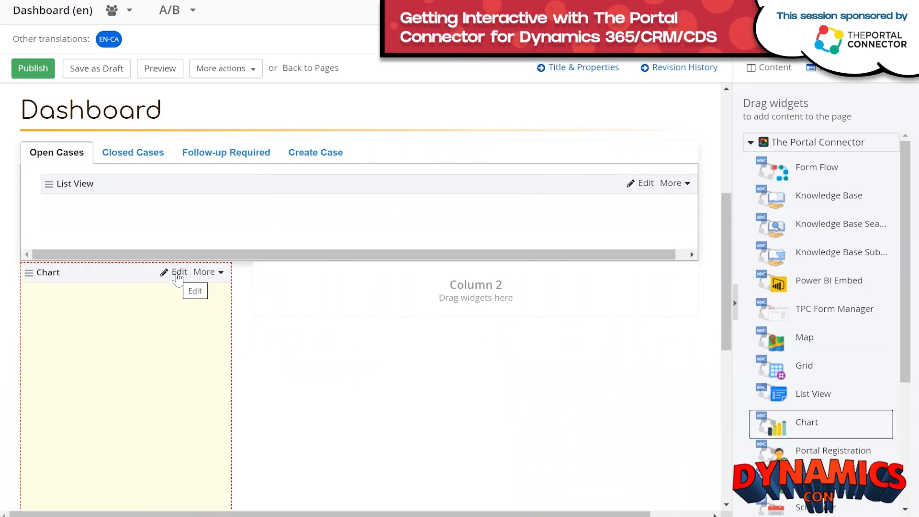
{"action": "left_click", "coordinate": [177, 274]}
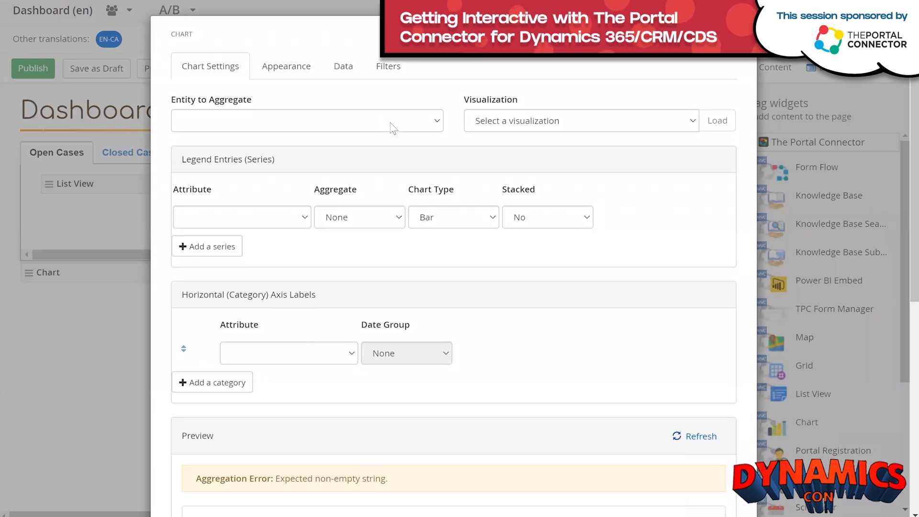
Choose Case as the entity to aggregate and load the 'Cases By Status' visualization preset.
{"action": "left_click", "coordinate": [437, 122]}
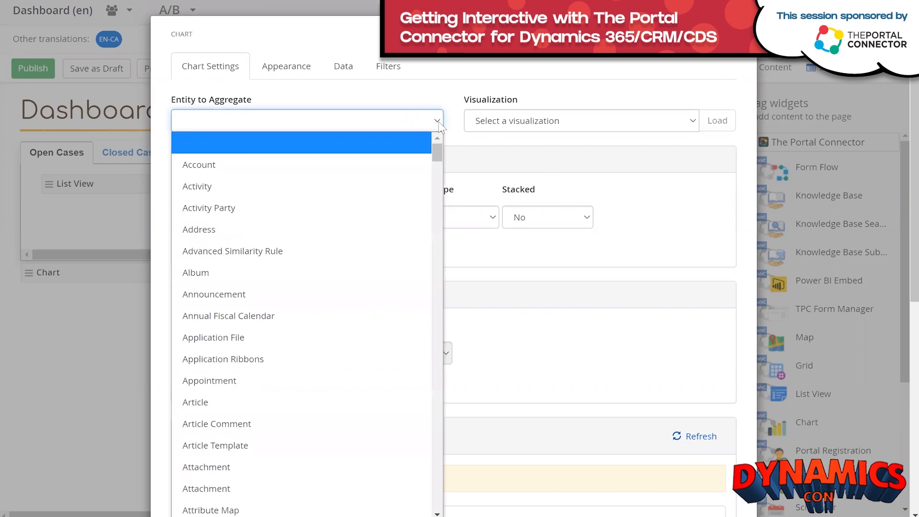
{"action": "type", "text": "case"}
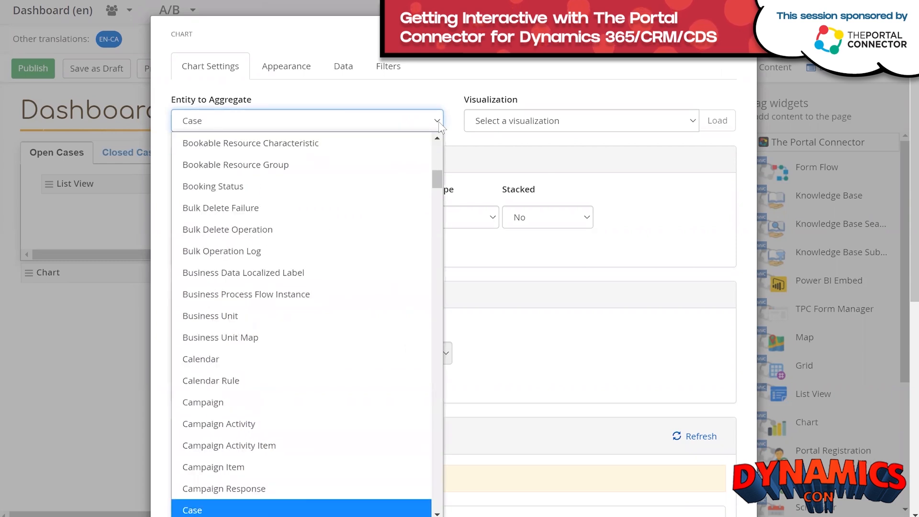
{"action": "key", "text": "Return"}
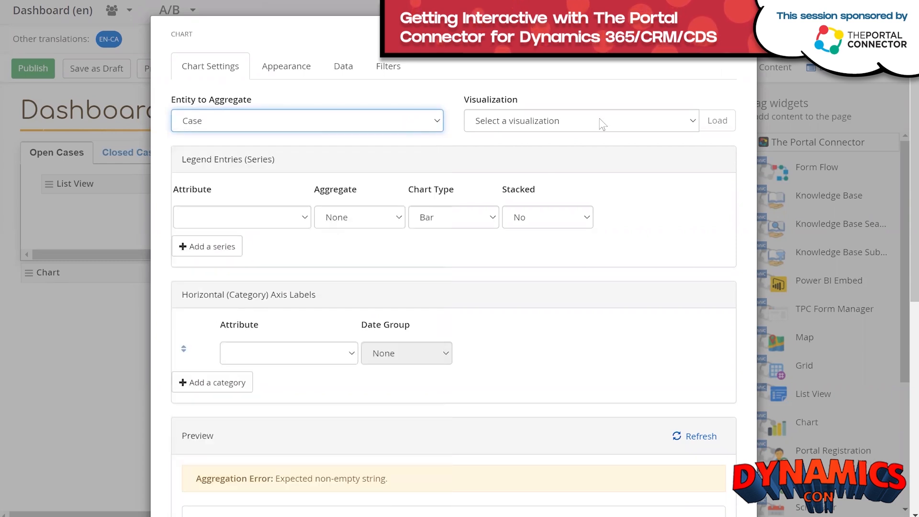
{"action": "left_click", "coordinate": [693, 122]}
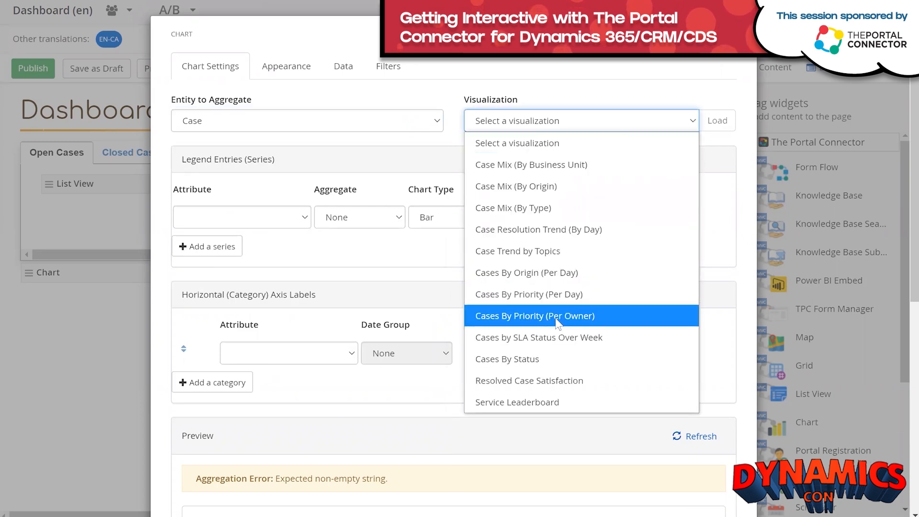
{"action": "left_click", "coordinate": [528, 358]}
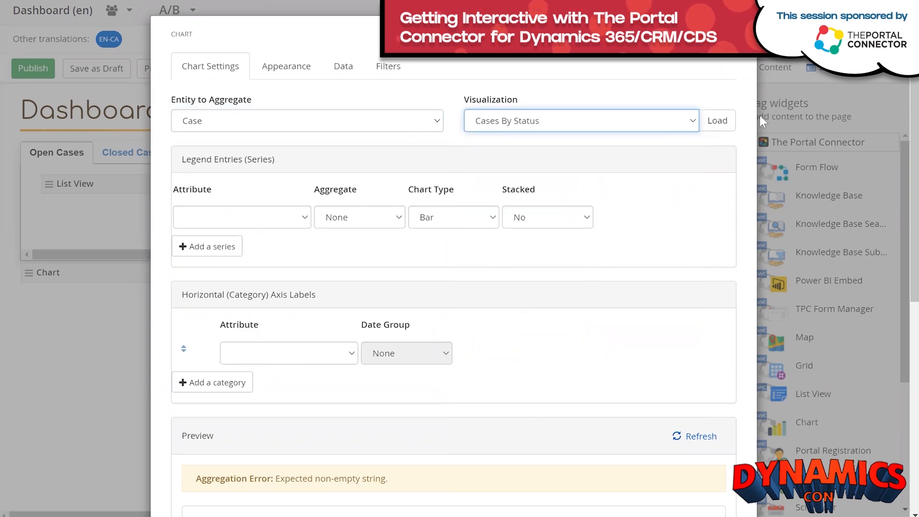
{"action": "left_click", "coordinate": [723, 121]}
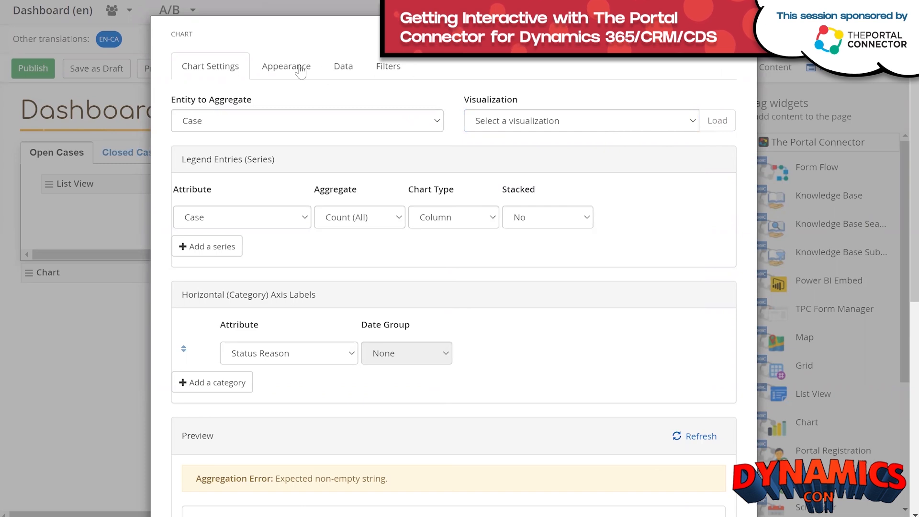
Retitle the chart 'My Cases By Status' and set its Chart Theme to Custom.
{"action": "left_click", "coordinate": [349, 70]}
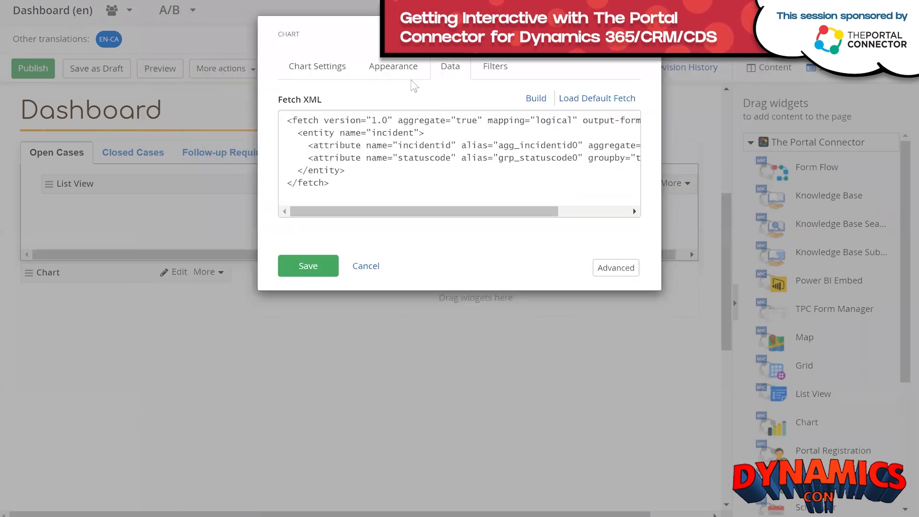
{"action": "left_click", "coordinate": [336, 71]}
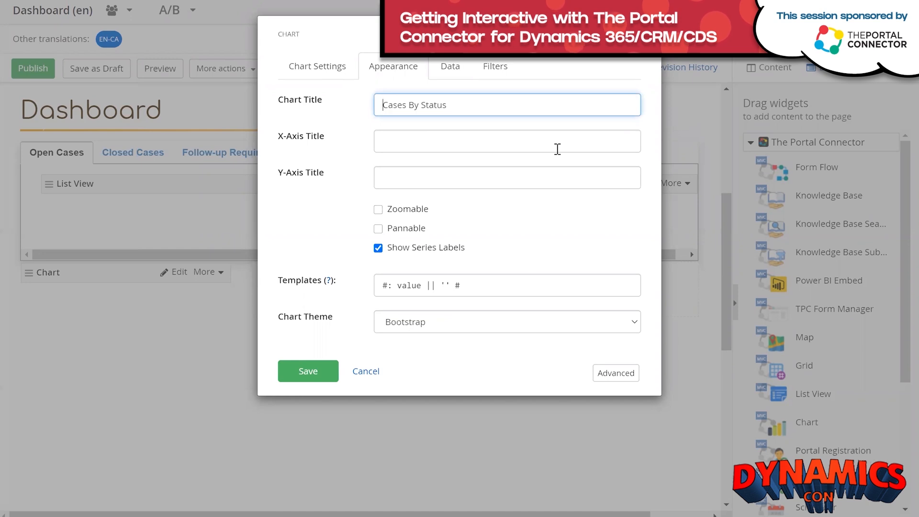
{"action": "type", "text": "My"}
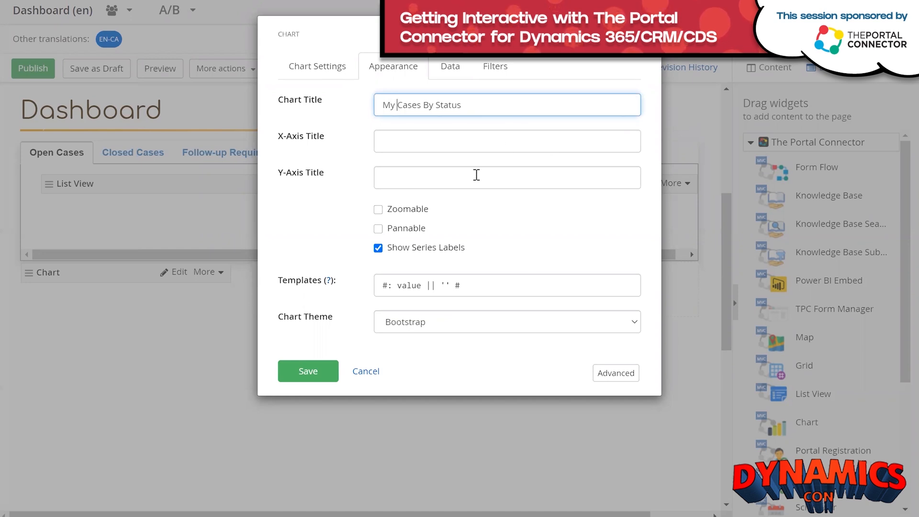
{"action": "left_click", "coordinate": [411, 329]}
{"action": "left_click", "coordinate": [415, 300]}
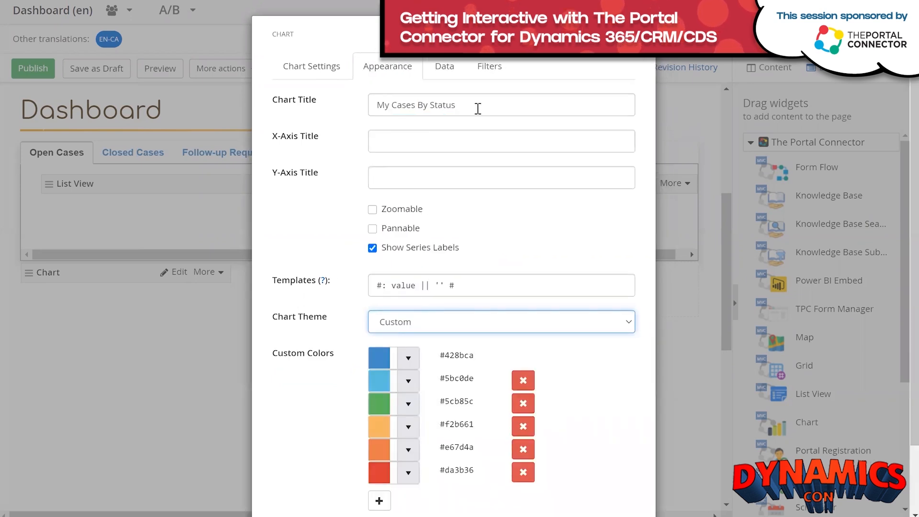
{"action": "left_click", "coordinate": [440, 70]}
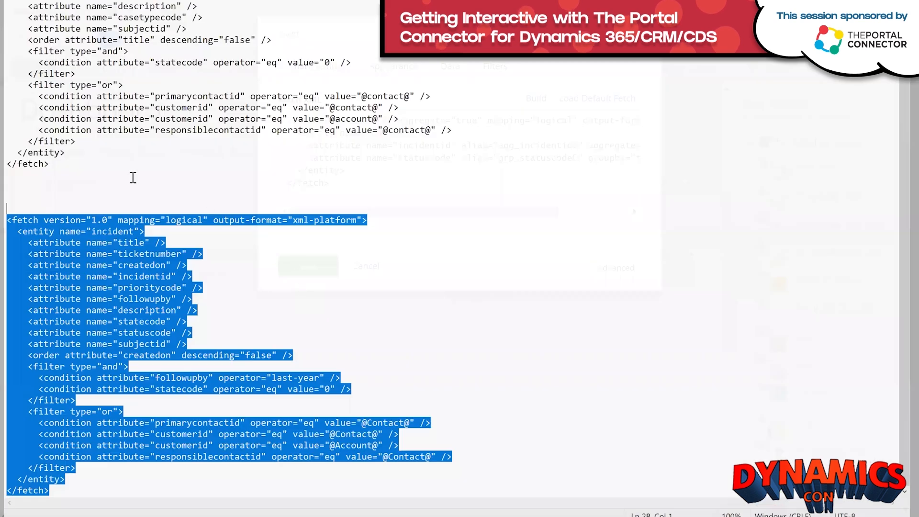
Copy the <filter type="or"> contact/account block from Notepad and place the cursor before </entity> in the chart's Fetch XML.
{"action": "scroll", "coordinate": [70, 196], "scroll_direction": "up", "scroll_amount": 2}
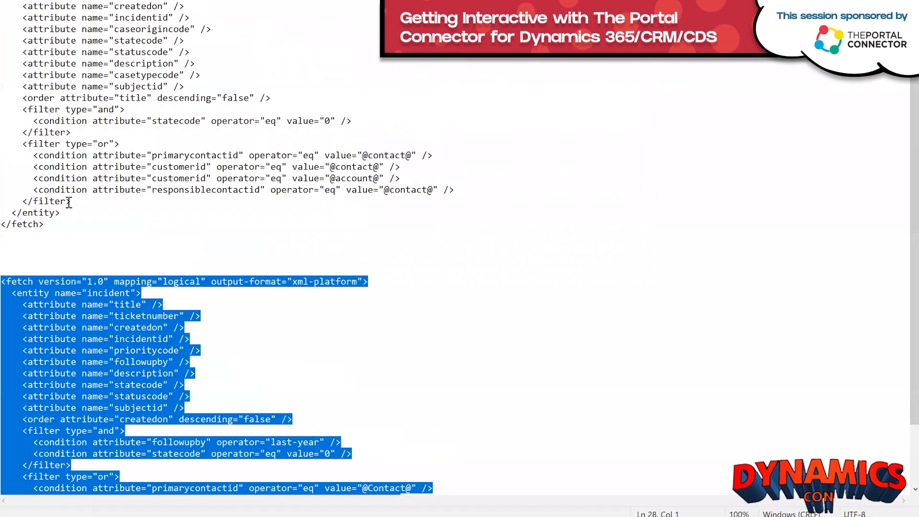
{"action": "left_click_drag", "start_coordinate": [74, 201], "coordinate": [98, 136]}
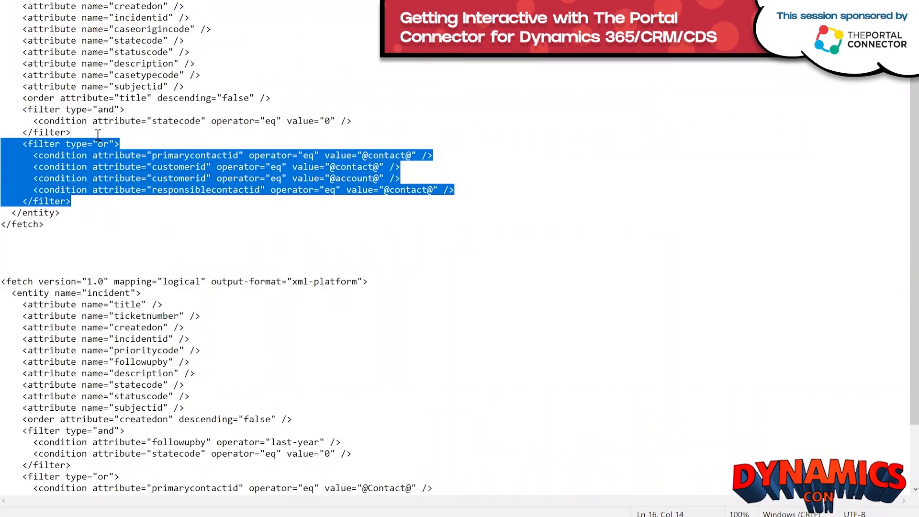
{"action": "right_click", "coordinate": [76, 155]}
{"action": "left_click", "coordinate": [67, 192]}
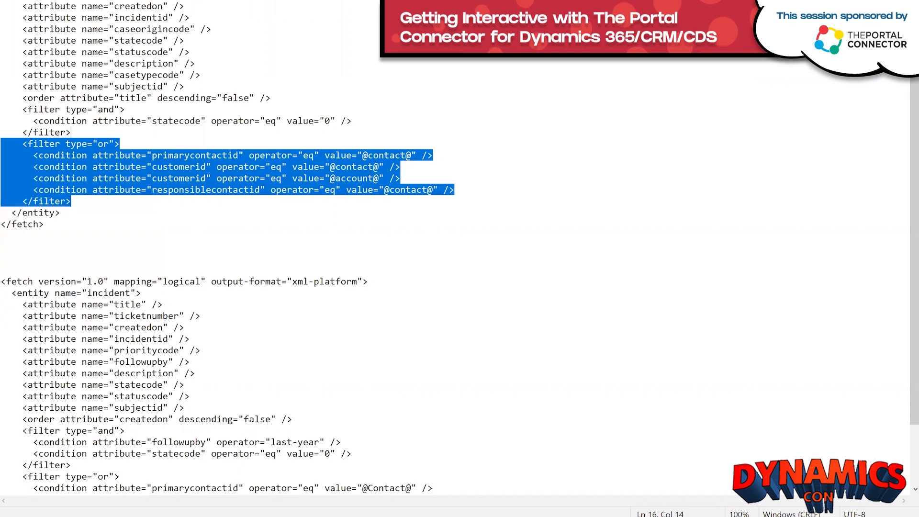
{"action": "key", "text": "alt+Tab"}
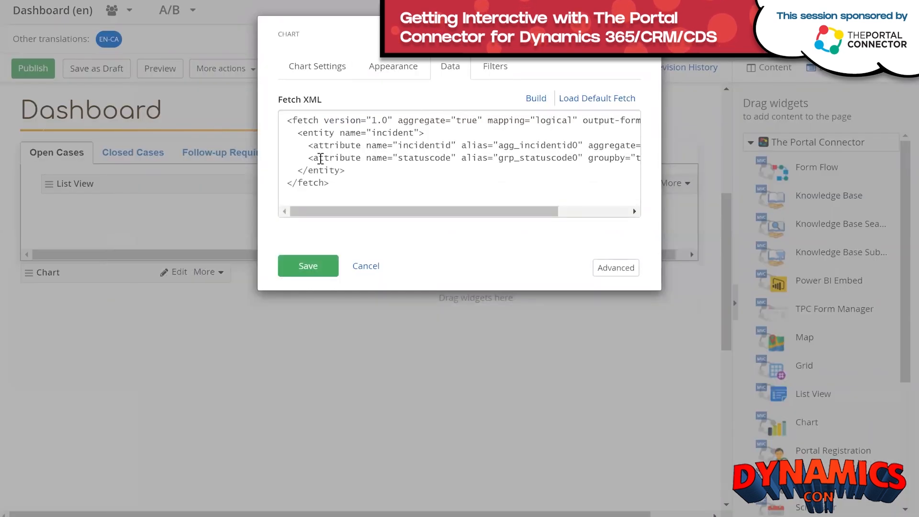
{"action": "left_click", "coordinate": [283, 168]}
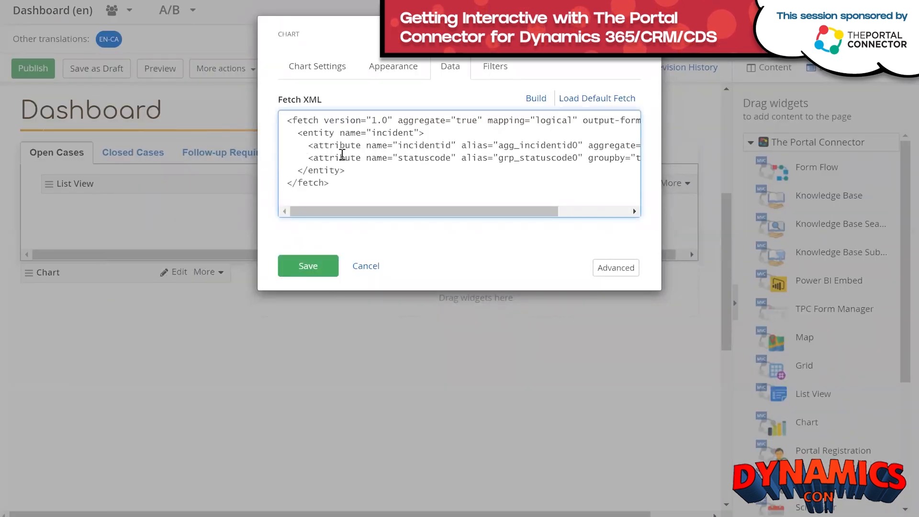
Paste the or-filter into the Fetch XML and add an account filter of type Parent Customer ID.
{"action": "key", "text": "ctrl+v"}
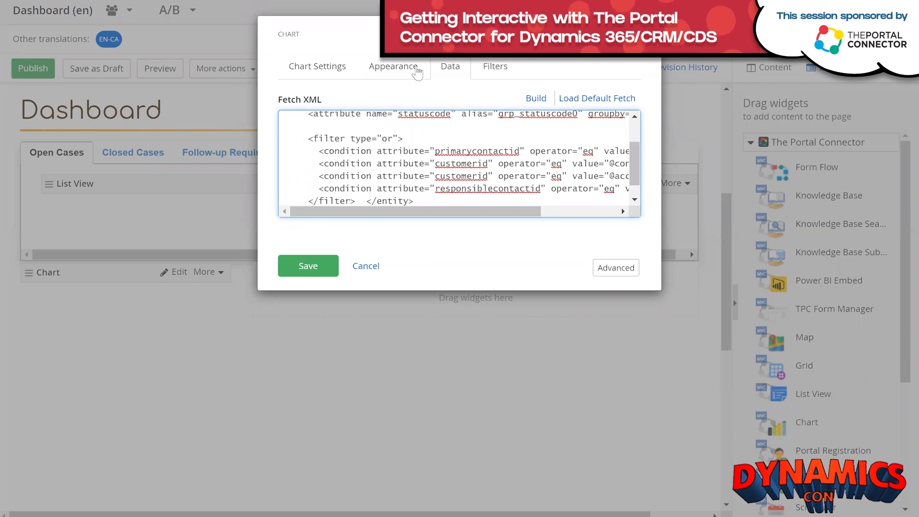
{"action": "left_click", "coordinate": [493, 70]}
{"action": "left_click", "coordinate": [343, 123]}
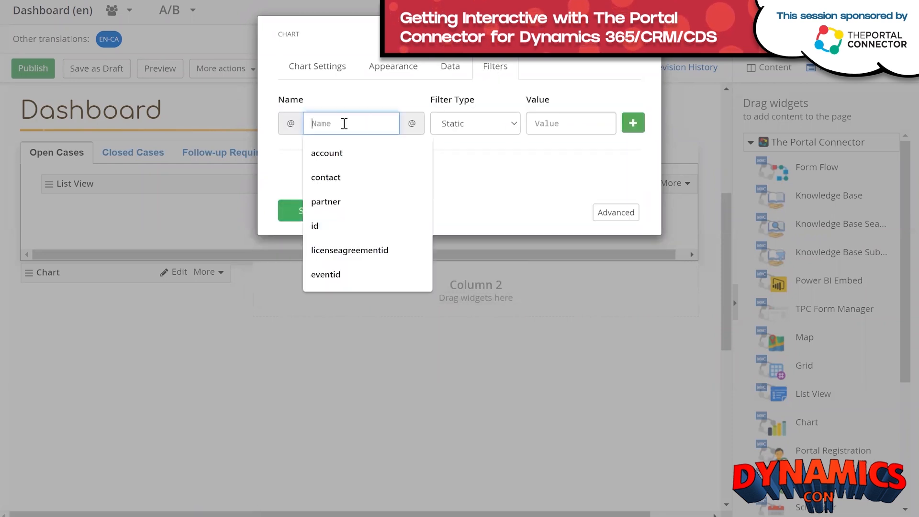
{"action": "left_click", "coordinate": [333, 152]}
{"action": "left_click", "coordinate": [470, 134]}
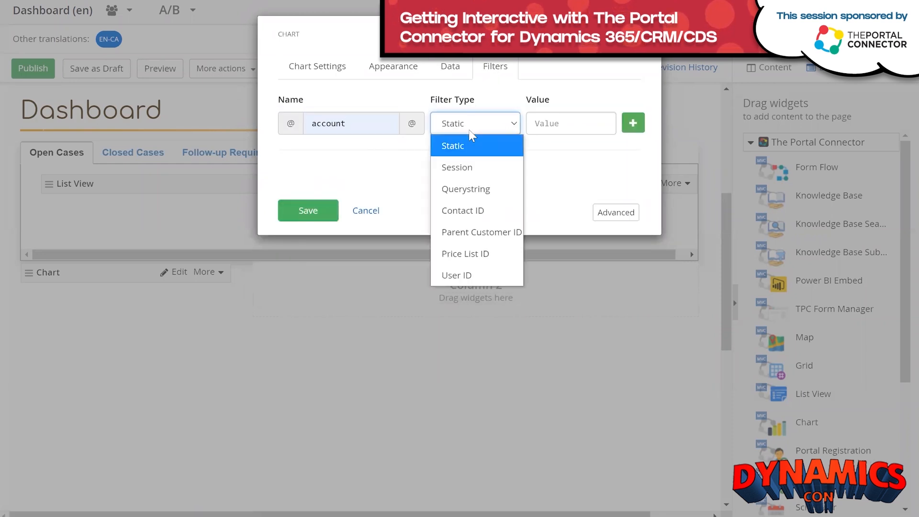
{"action": "left_click", "coordinate": [468, 233]}
{"action": "left_click", "coordinate": [634, 125]}
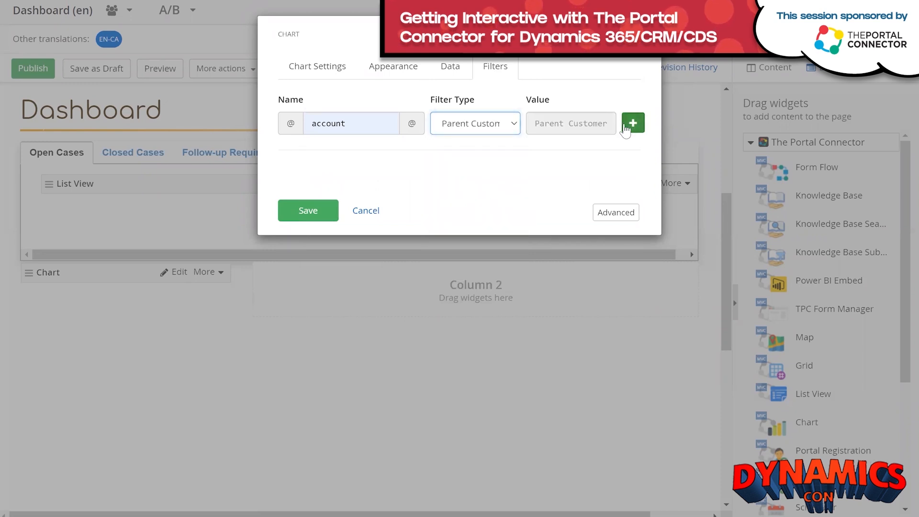
Add a contact filter of type Contact ID and save the chart configuration.
{"action": "left_click", "coordinate": [361, 119]}
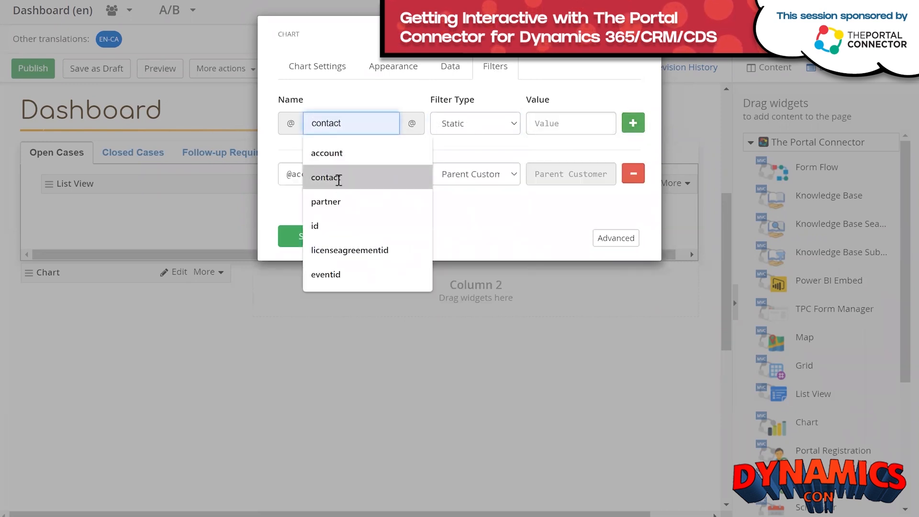
{"action": "left_click", "coordinate": [338, 179]}
{"action": "left_click", "coordinate": [506, 130]}
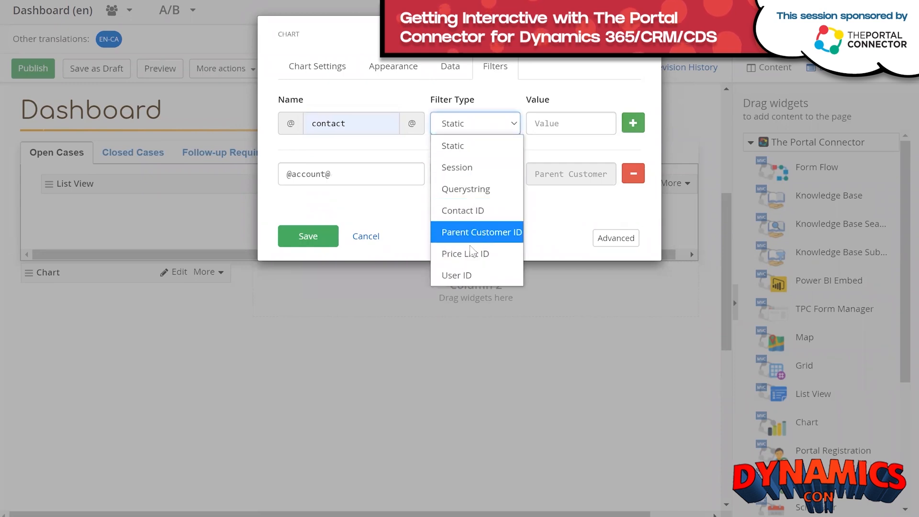
{"action": "left_click", "coordinate": [477, 214]}
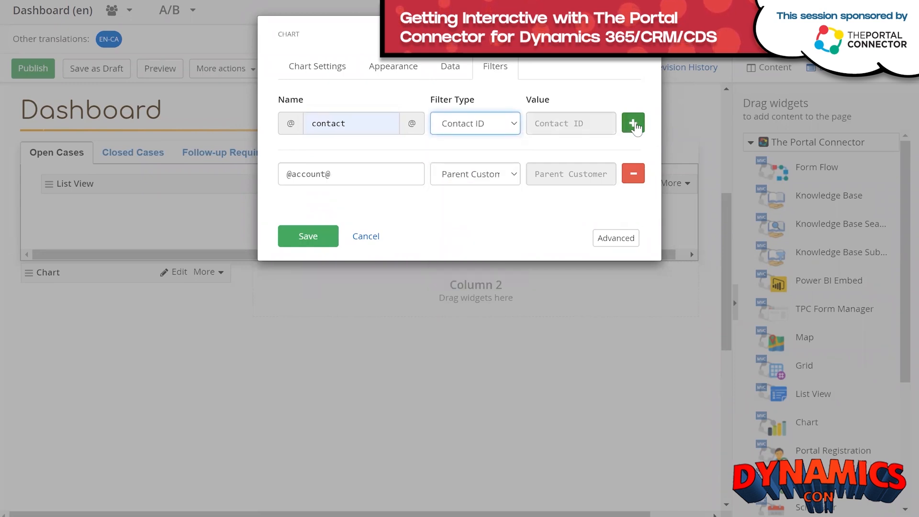
{"action": "left_click", "coordinate": [631, 124]}
{"action": "left_click", "coordinate": [312, 263]}
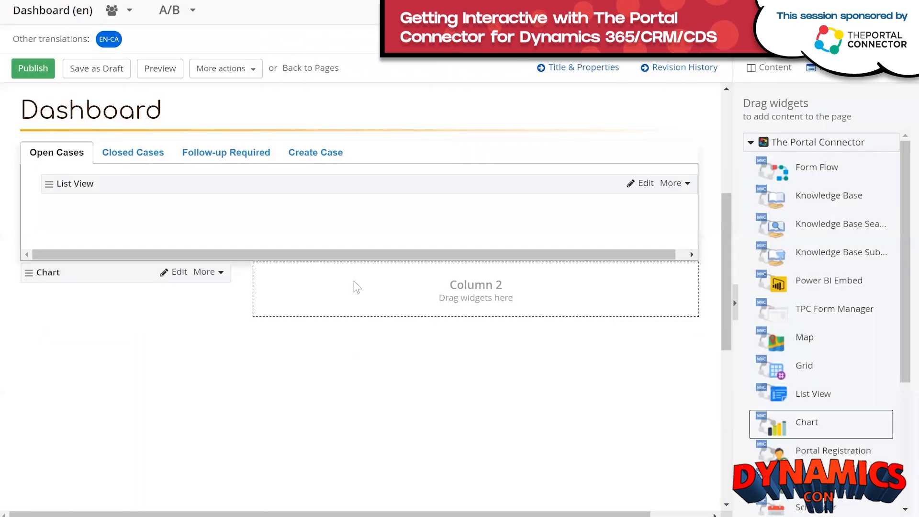
Place a second Chart widget in Column 2 and review the first chart's Cases By Status settings.
{"action": "left_click_drag", "start_coordinate": [833, 430], "coordinate": [471, 326]}
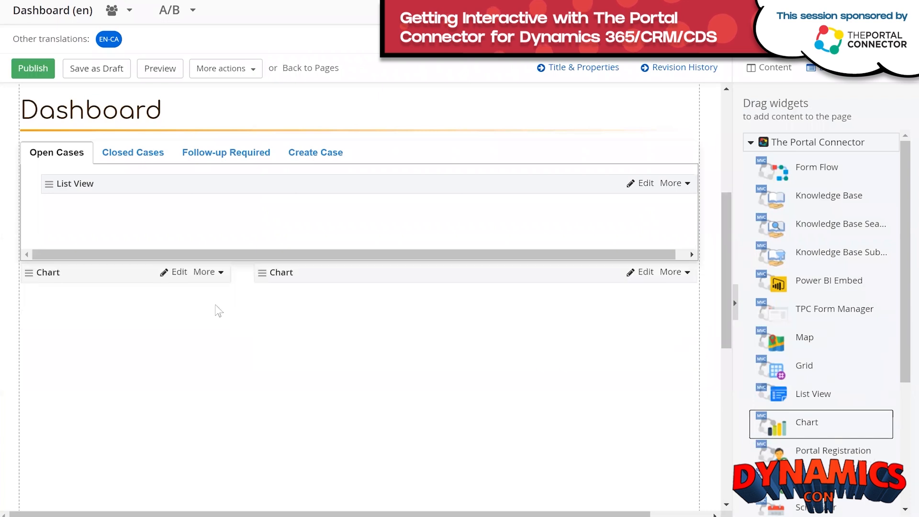
{"action": "left_click", "coordinate": [176, 273]}
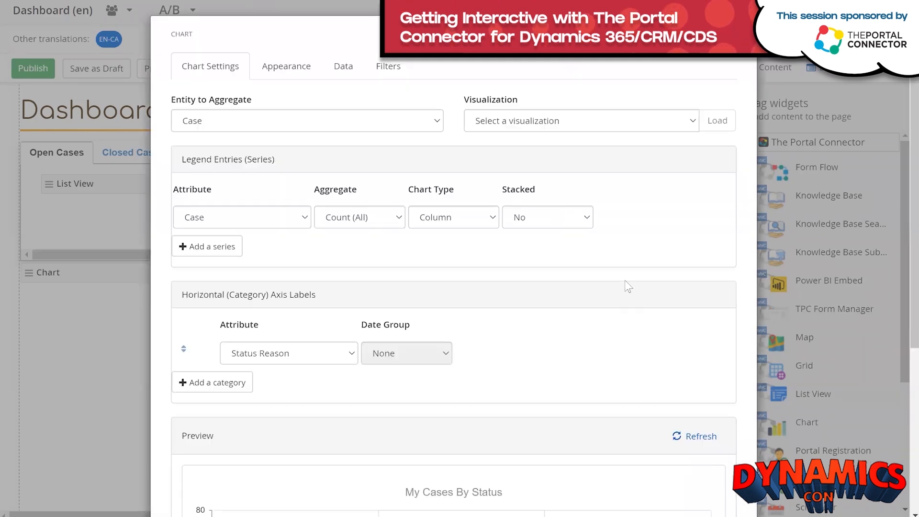
{"action": "scroll", "coordinate": [620, 285], "scroll_direction": "down", "scroll_amount": 4}
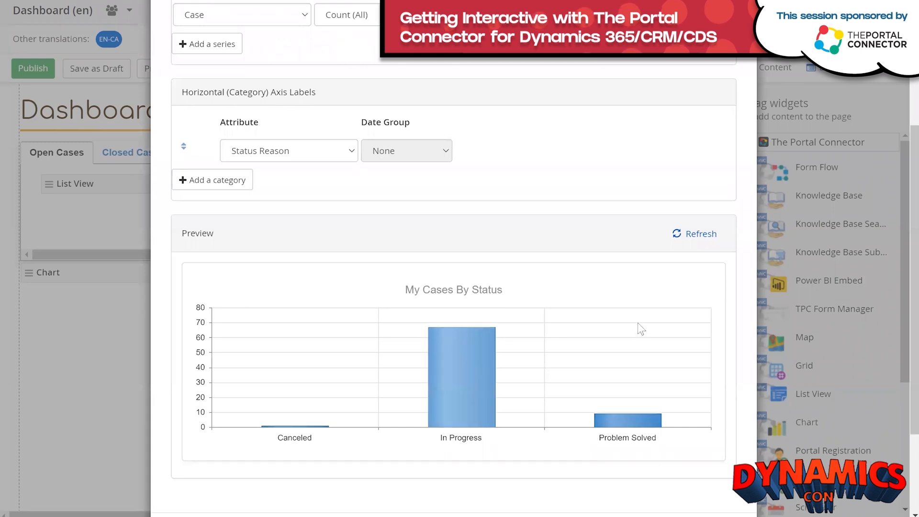
{"action": "scroll", "coordinate": [639, 331], "scroll_direction": "up", "scroll_amount": 4}
{"action": "scroll", "coordinate": [646, 335], "scroll_direction": "up", "scroll_amount": 1}
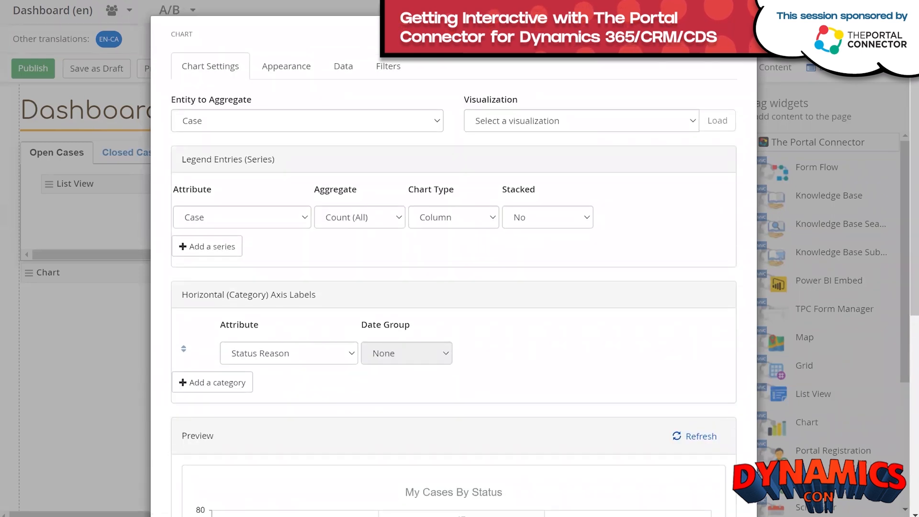
{"action": "left_click", "coordinate": [732, 34]}
Open the empty second chart's settings and its Entity to Aggregate list.
{"action": "scroll", "coordinate": [602, 274], "scroll_direction": "down", "scroll_amount": 1}
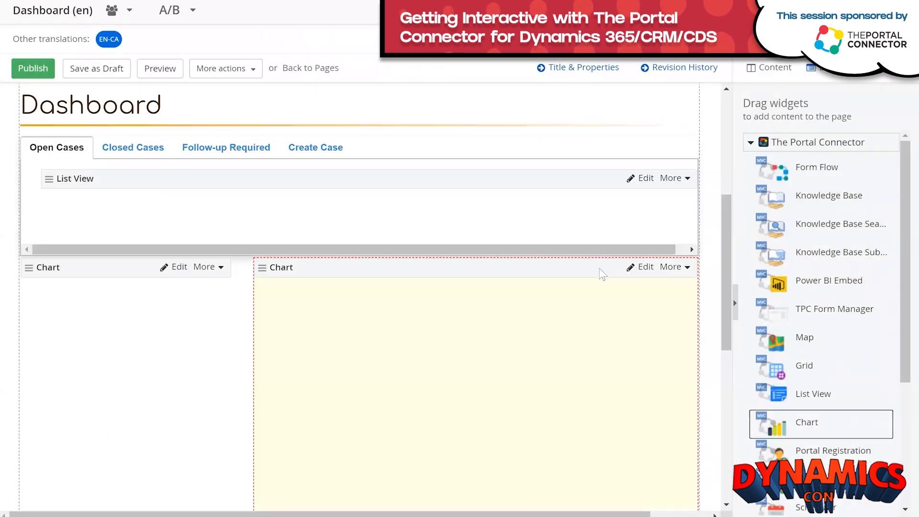
{"action": "scroll", "coordinate": [602, 275], "scroll_direction": "down", "scroll_amount": 3}
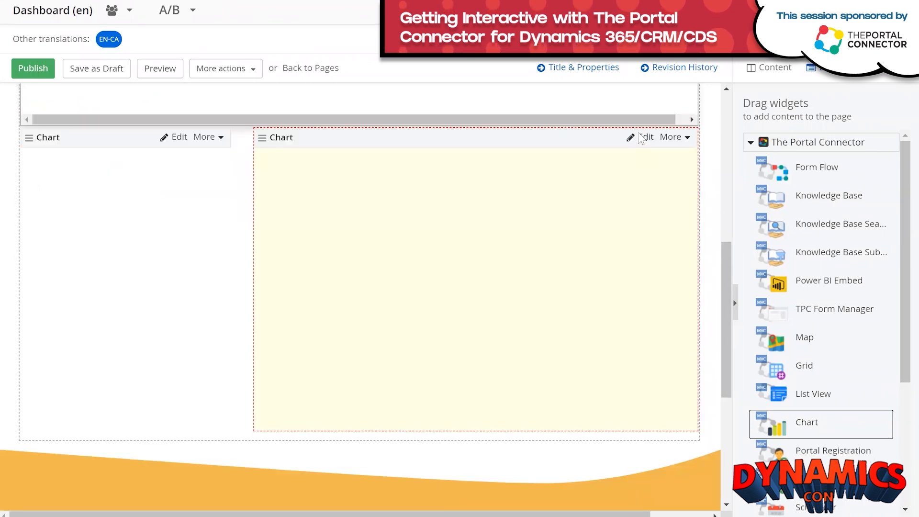
{"action": "left_click", "coordinate": [643, 138]}
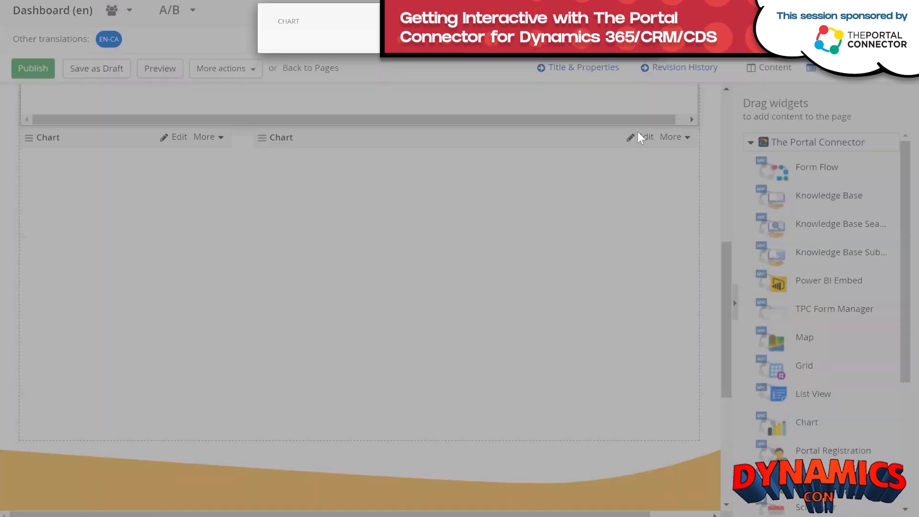
{"action": "left_click", "coordinate": [402, 126]}
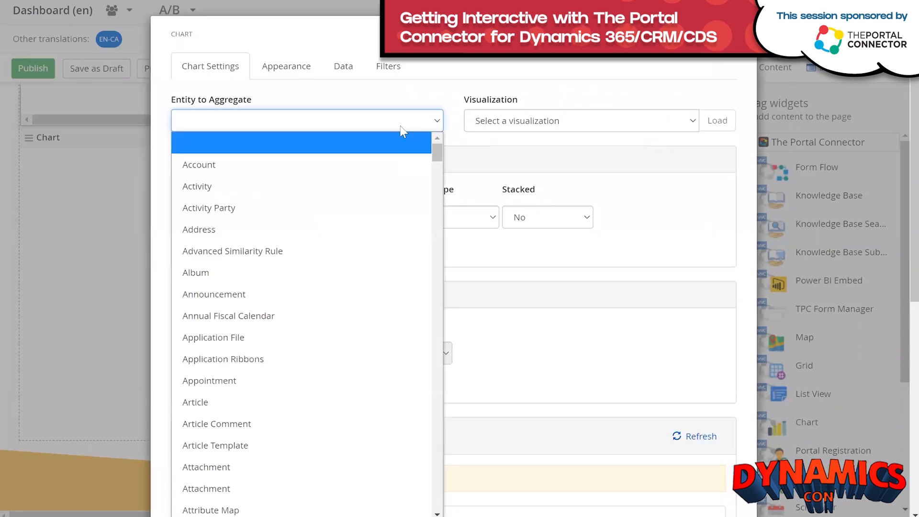
Set the entity to Case and load the Case Mix (By Type) visualization preset.
{"action": "type", "text": "case"}
{"action": "key", "text": "Return"}
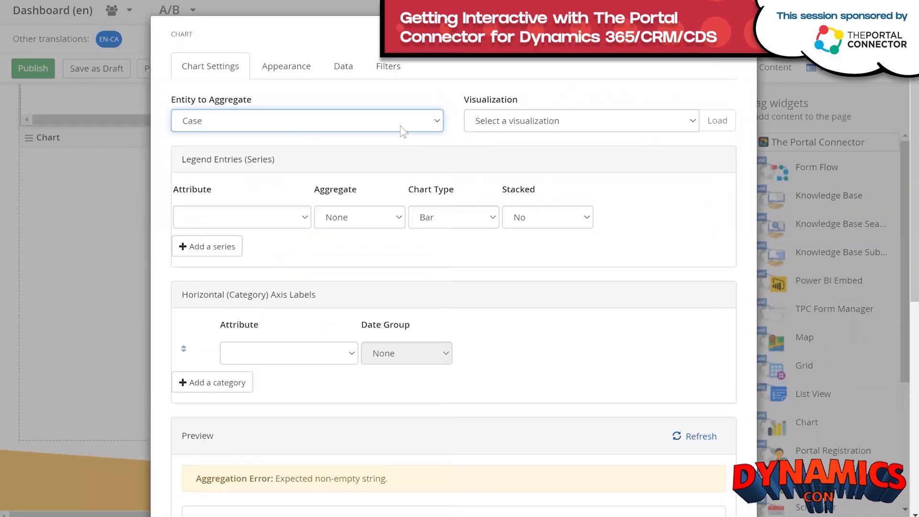
{"action": "left_click", "coordinate": [637, 128]}
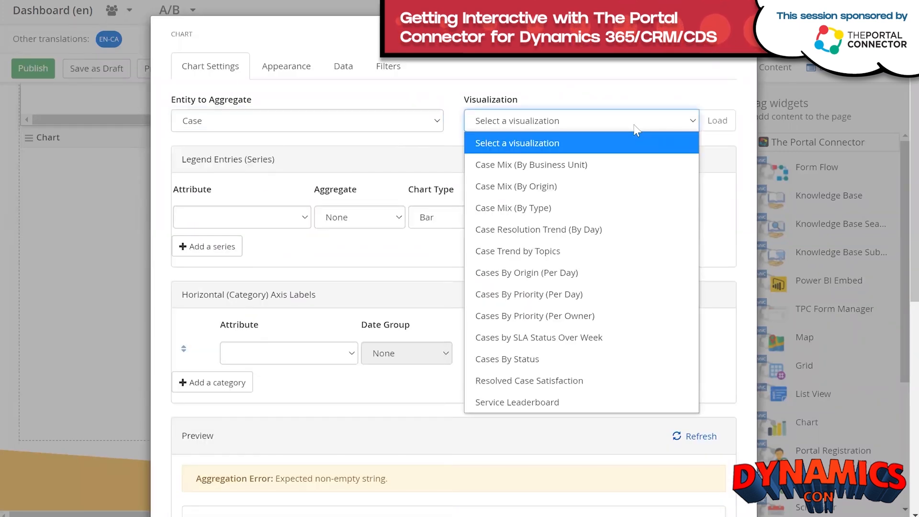
{"action": "left_click", "coordinate": [607, 214]}
{"action": "left_click", "coordinate": [716, 124]}
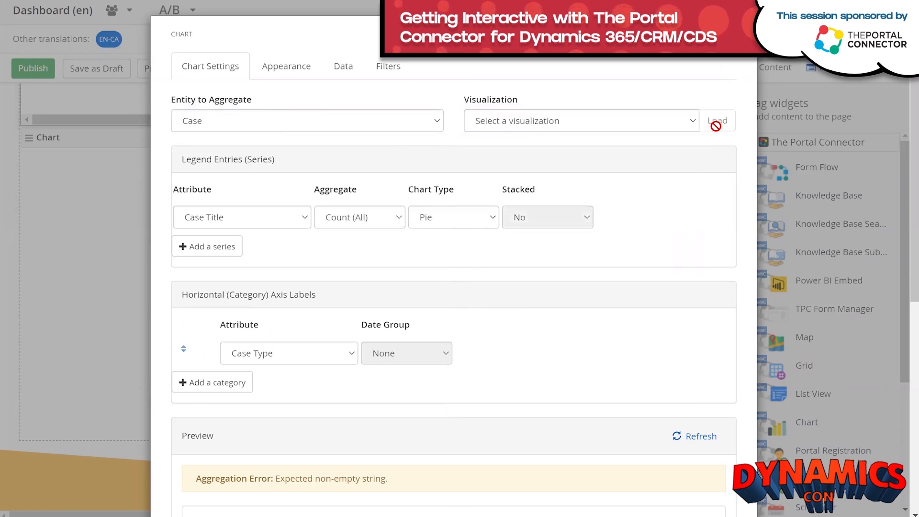
Change the chart type from Pie to Column.
{"action": "scroll", "coordinate": [550, 288], "scroll_direction": "down", "scroll_amount": 4}
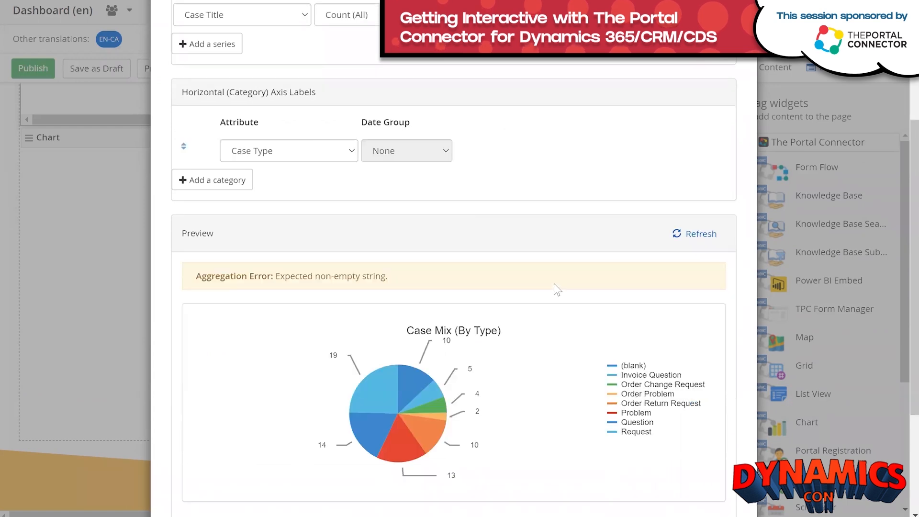
{"action": "scroll", "coordinate": [573, 377], "scroll_direction": "up", "scroll_amount": 1}
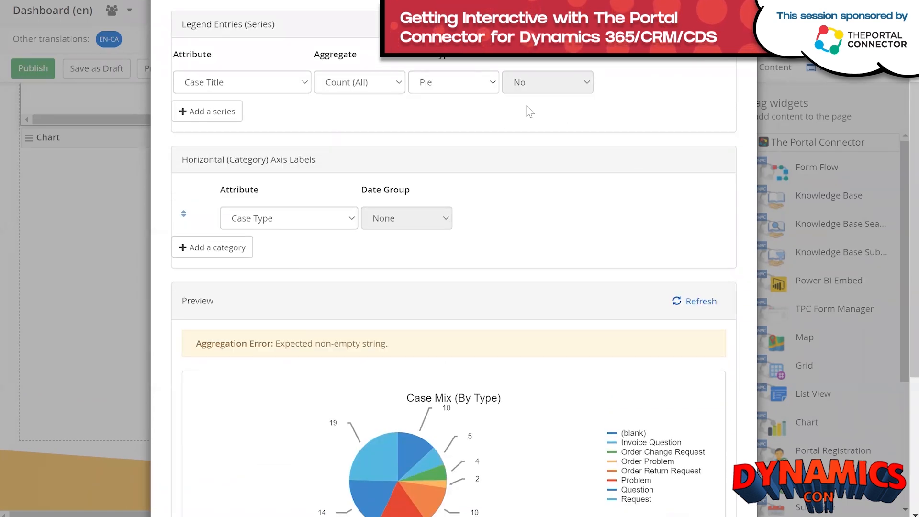
{"action": "left_click", "coordinate": [494, 82]}
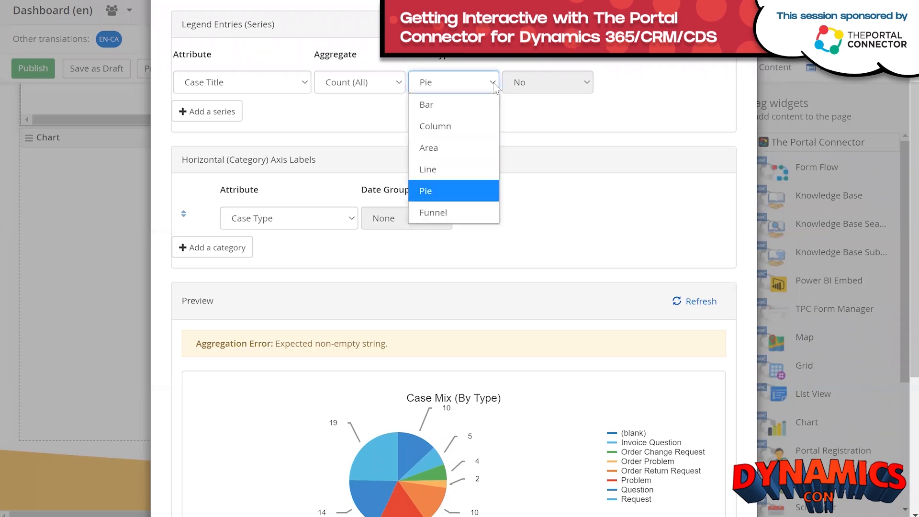
{"action": "left_click", "coordinate": [463, 124]}
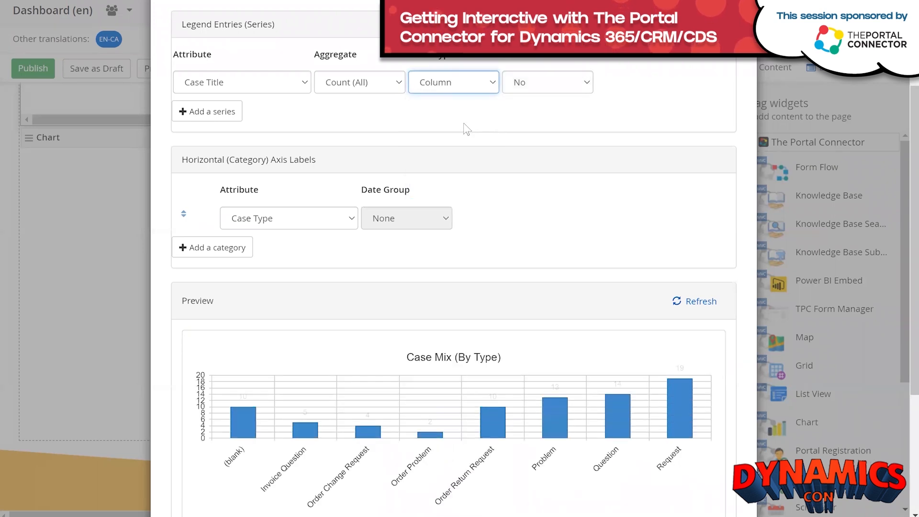
{"action": "scroll", "coordinate": [490, 128], "scroll_direction": "up", "scroll_amount": 3}
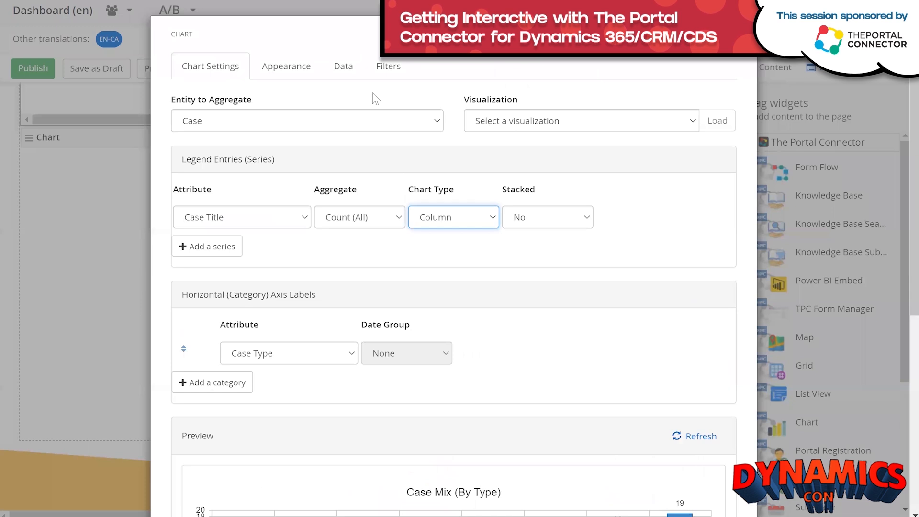
{"action": "left_click", "coordinate": [291, 68]}
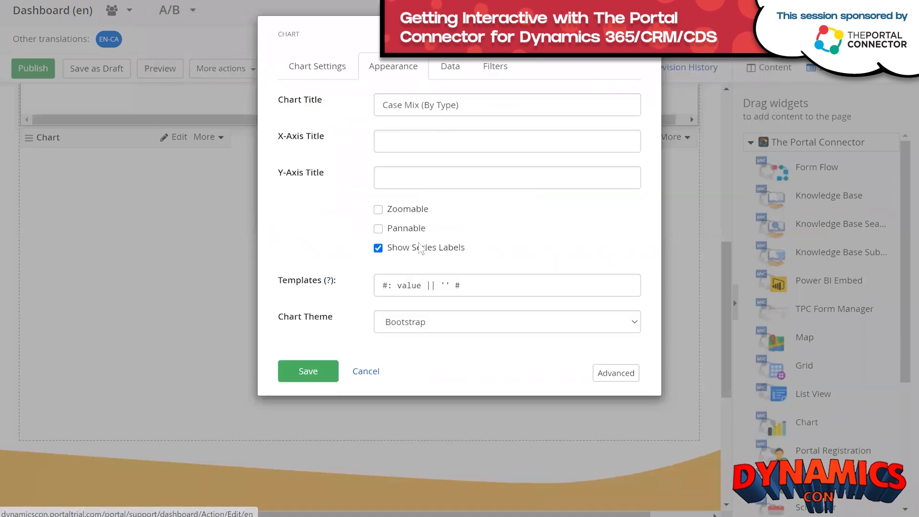
Apply the Custom chart theme and retitle the chart 'My Case by Type'.
{"action": "left_click", "coordinate": [406, 321]}
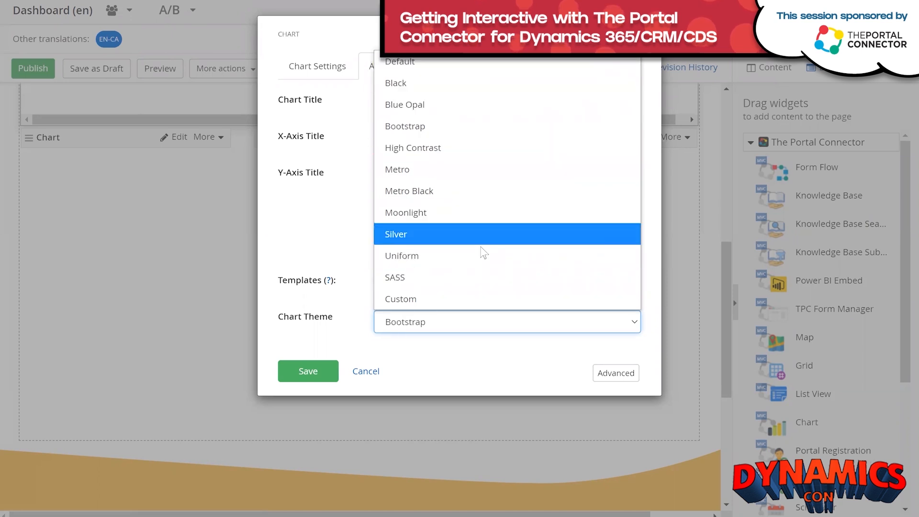
{"action": "left_click", "coordinate": [478, 301]}
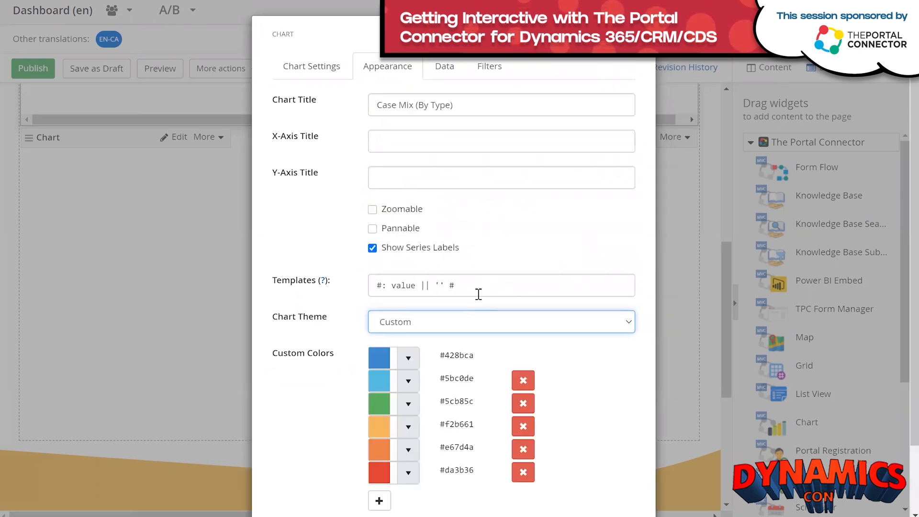
{"action": "left_click_drag", "start_coordinate": [463, 105], "coordinate": [398, 102]}
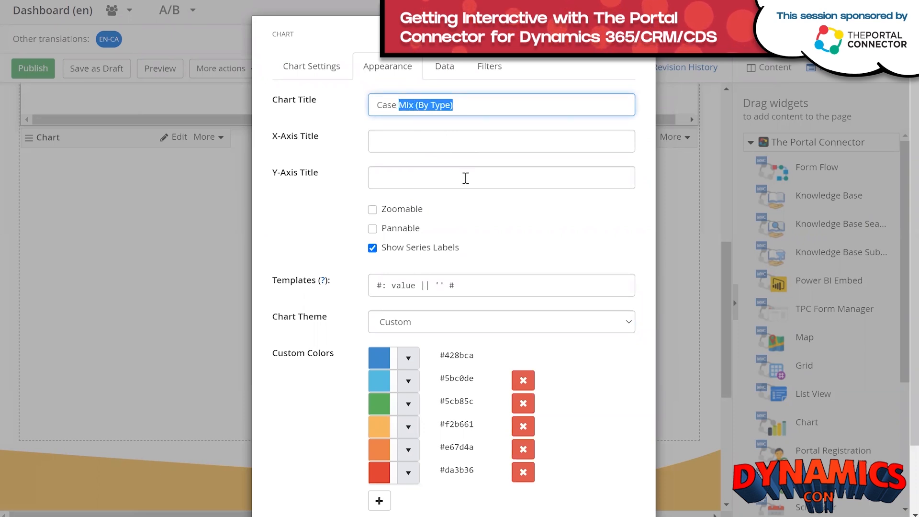
{"action": "type", "text": "b"}
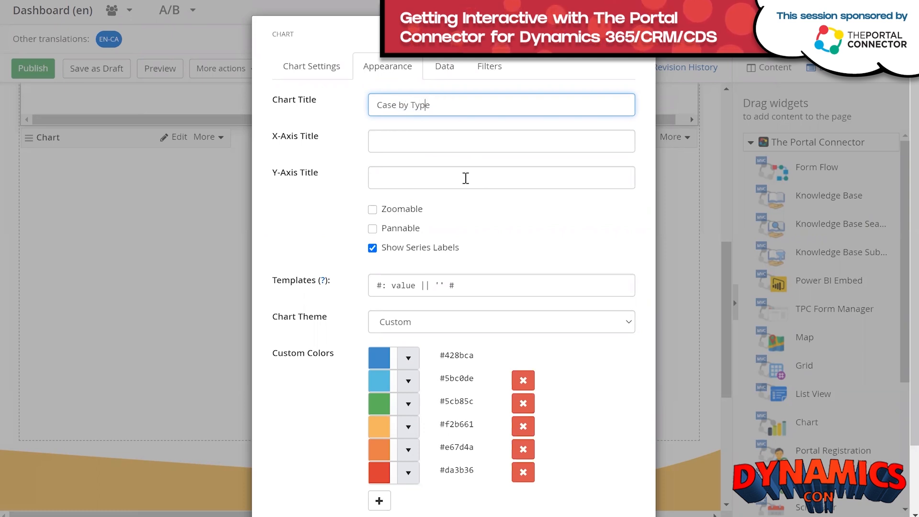
{"action": "type", "text": "My"}
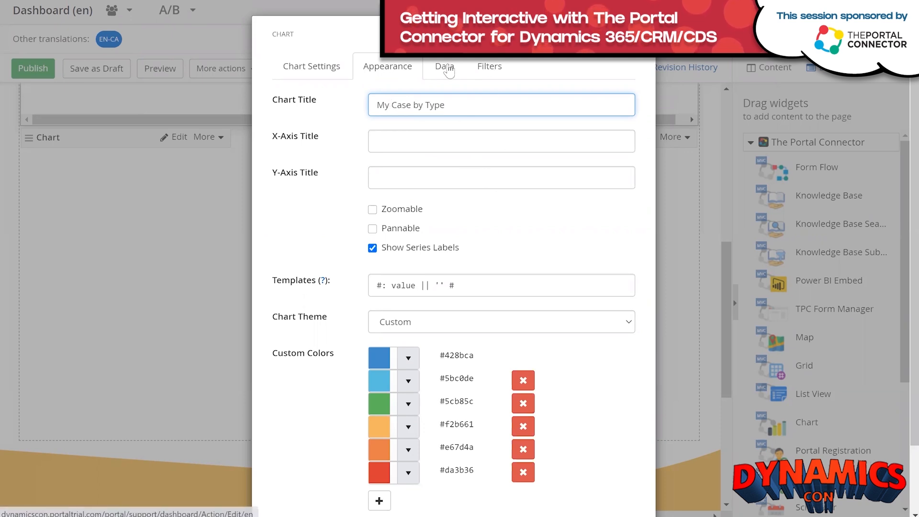
{"action": "left_click", "coordinate": [447, 67]}
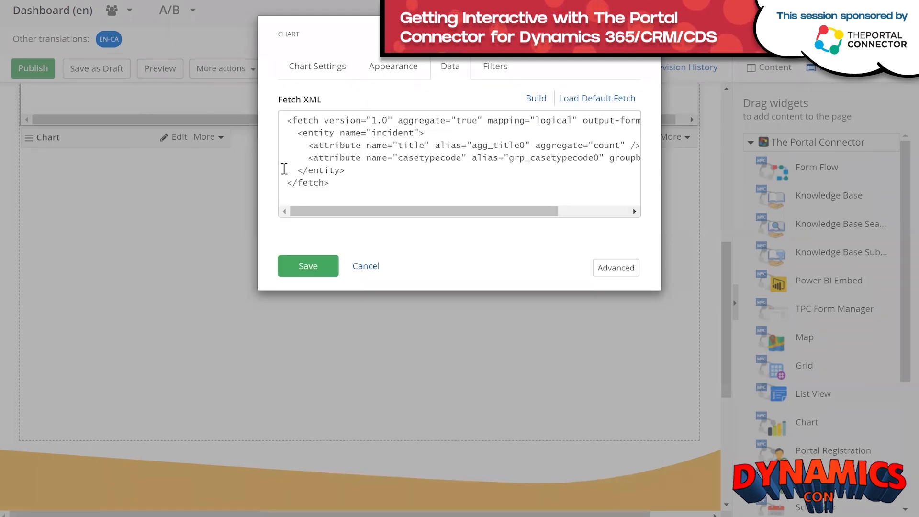
Paste the contact/account filter block before </entity> and add an account filter as Parent Customer ID.
{"action": "left_click", "coordinate": [284, 169]}
{"action": "key", "text": "ctrl+v"}
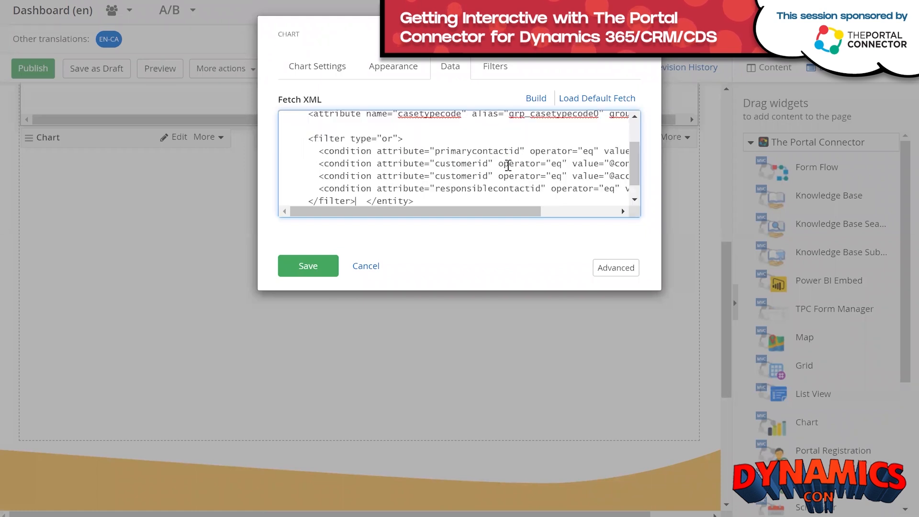
{"action": "left_click", "coordinate": [493, 68]}
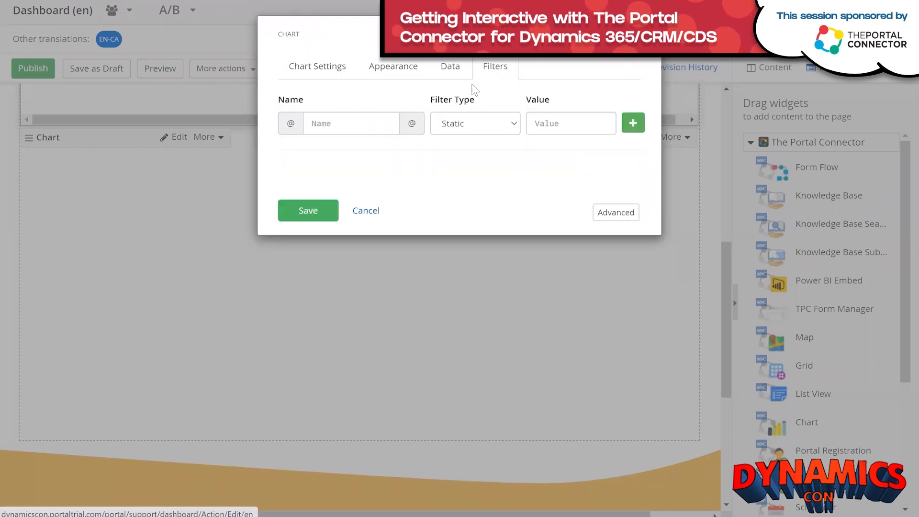
{"action": "left_click", "coordinate": [359, 118]}
{"action": "left_click", "coordinate": [329, 150]}
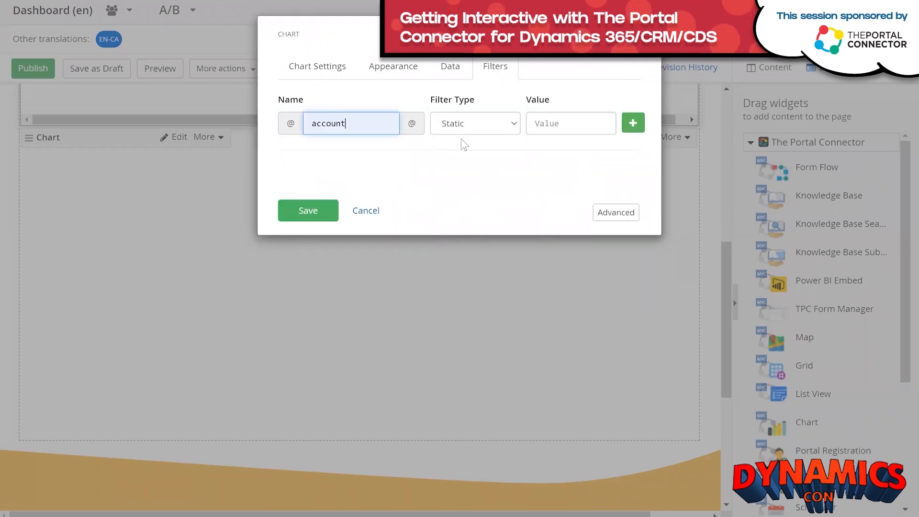
{"action": "left_click", "coordinate": [498, 131]}
{"action": "left_click", "coordinate": [481, 233]}
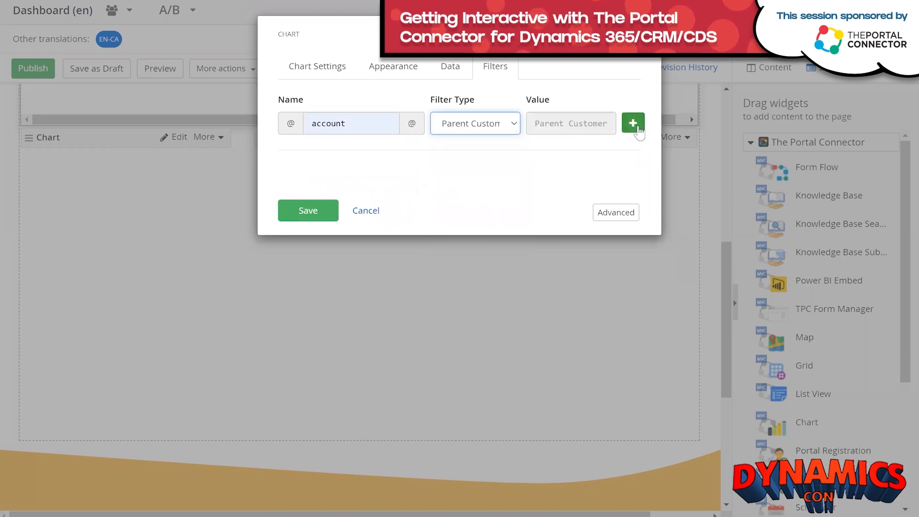
{"action": "left_click", "coordinate": [633, 123]}
Add a contact filter as Contact ID and save the chart.
{"action": "left_click", "coordinate": [337, 124]}
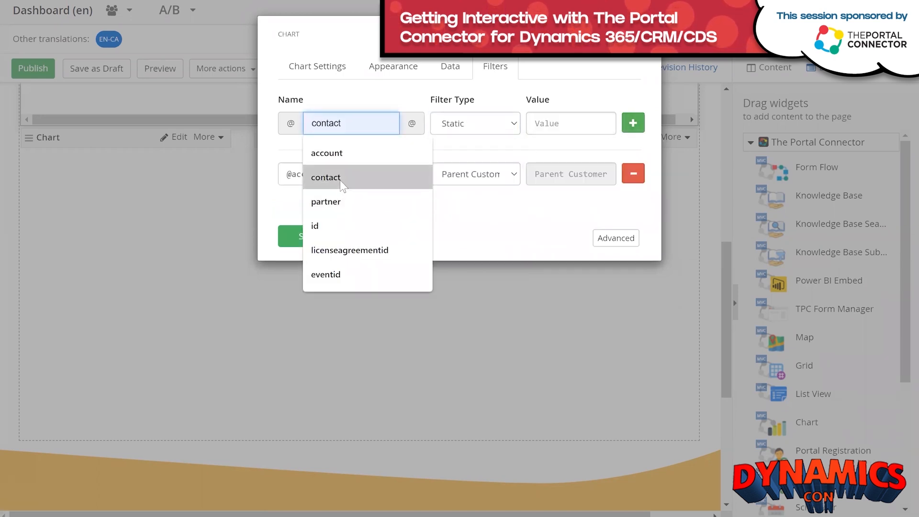
{"action": "left_click", "coordinate": [340, 178]}
{"action": "left_click", "coordinate": [499, 123]}
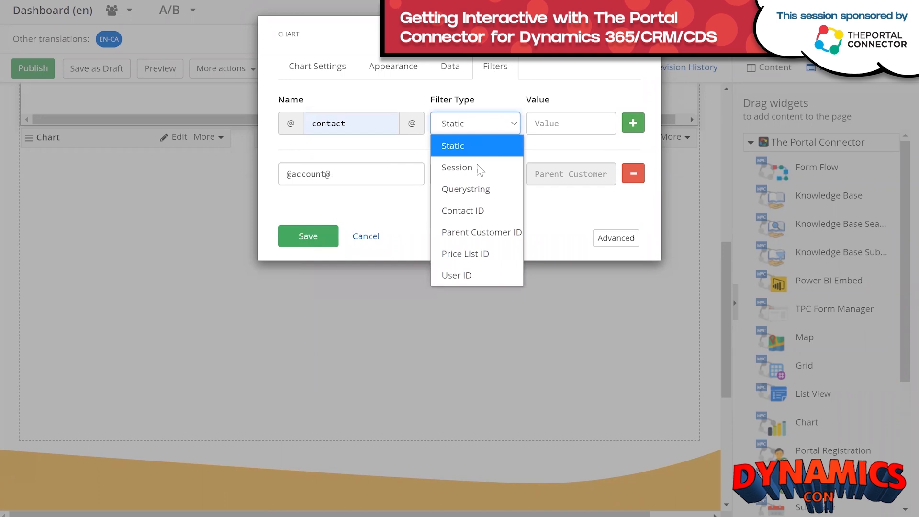
{"action": "left_click", "coordinate": [463, 210]}
{"action": "left_click", "coordinate": [639, 126]}
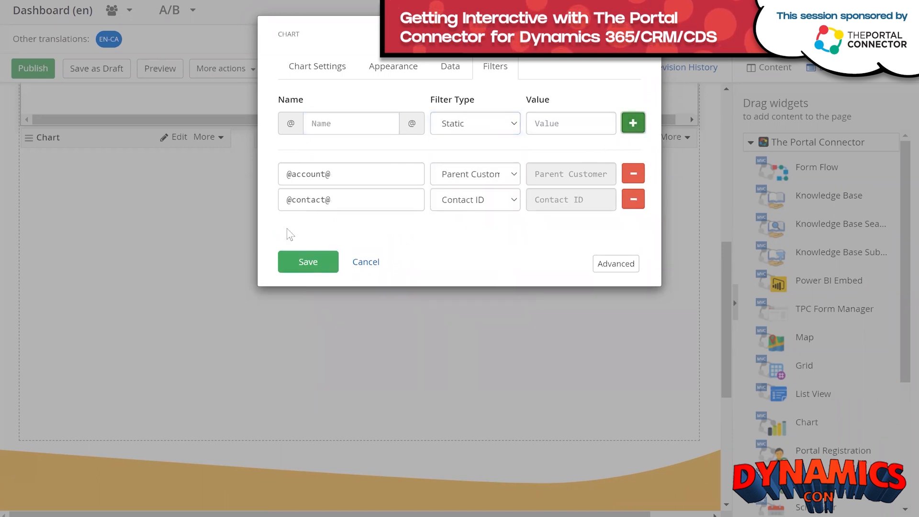
{"action": "left_click", "coordinate": [305, 261]}
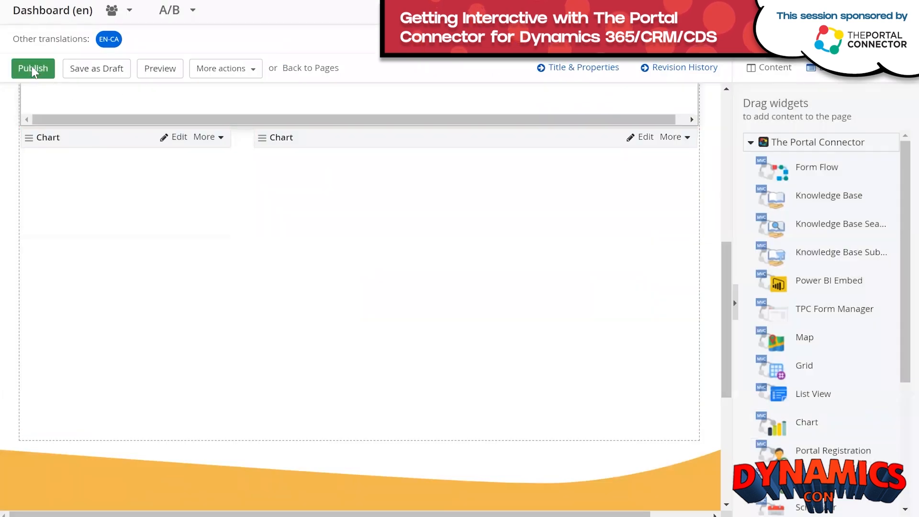
Publish the Dashboard page and open its live view from the Pages list.
{"action": "left_click", "coordinate": [32, 67]}
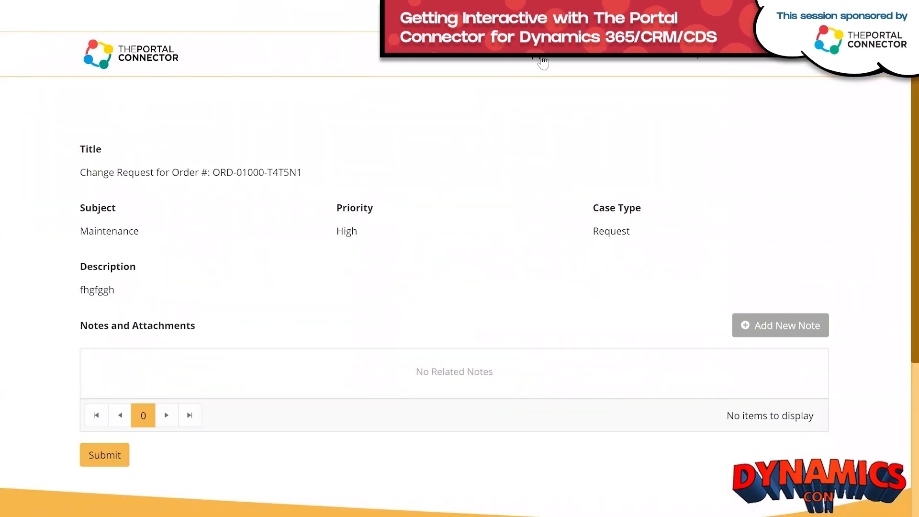
{"action": "left_click", "coordinate": [542, 61]}
{"action": "left_click", "coordinate": [543, 80]}
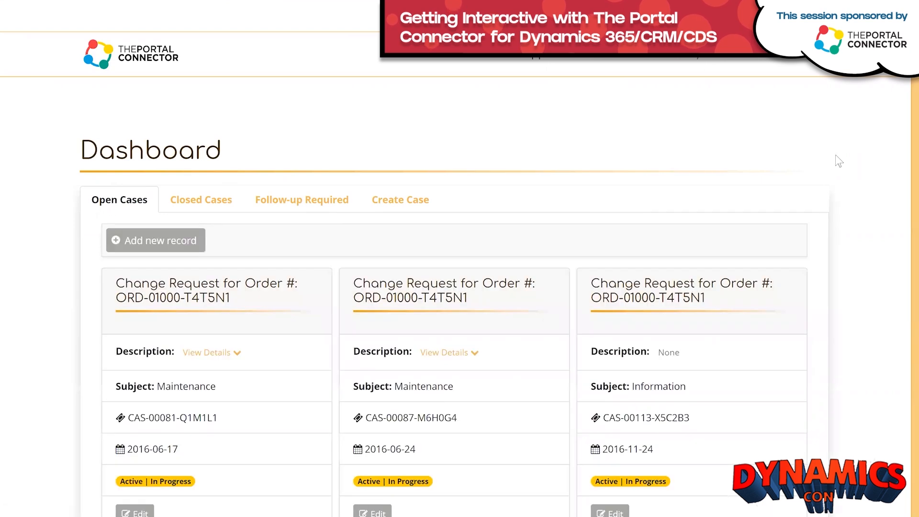
{"action": "scroll", "coordinate": [876, 165], "scroll_direction": "down", "scroll_amount": 3}
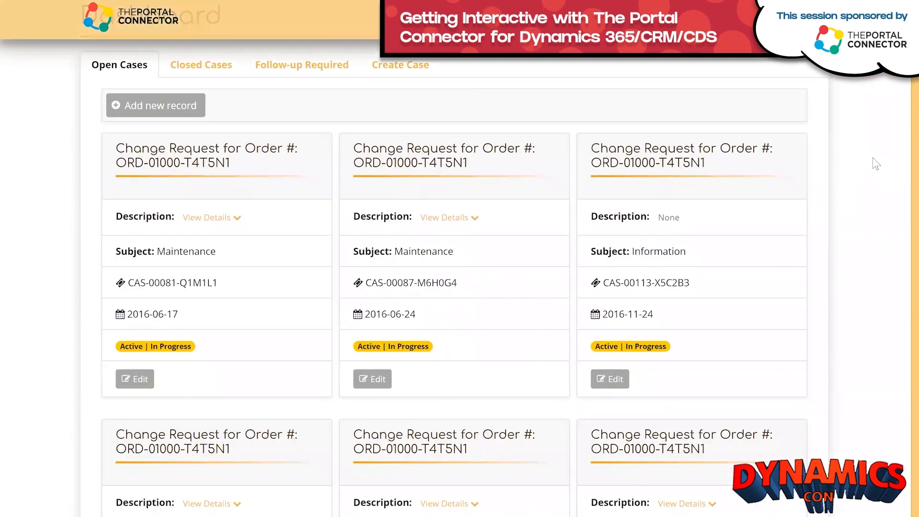
{"action": "scroll", "coordinate": [874, 157], "scroll_direction": "down", "scroll_amount": 7}
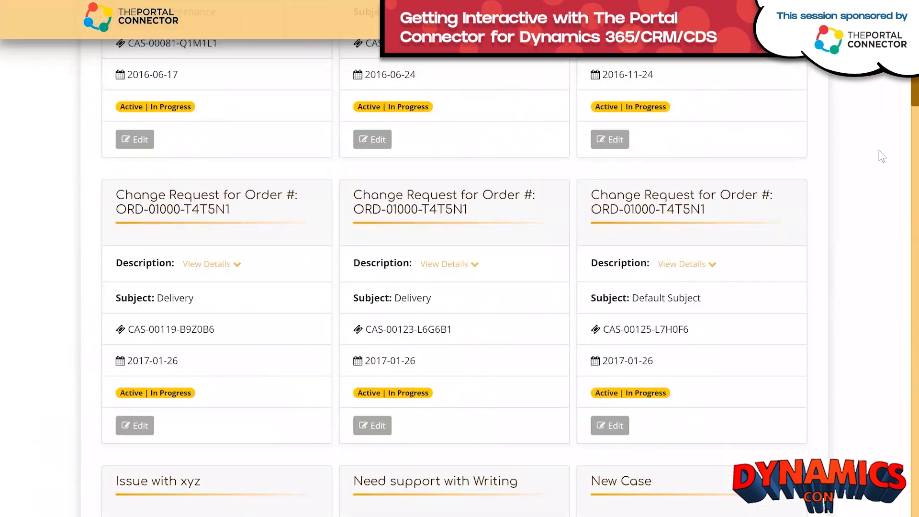
{"action": "scroll", "coordinate": [884, 153], "scroll_direction": "down", "scroll_amount": 20}
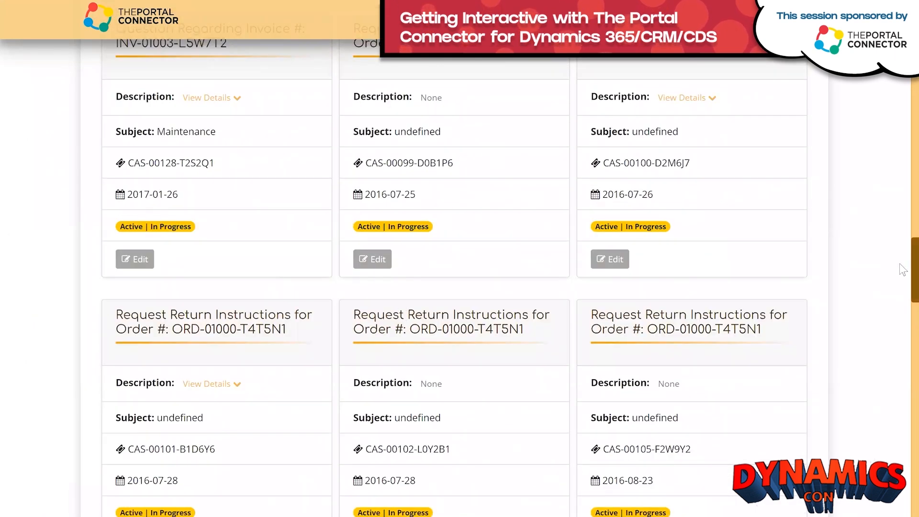
{"action": "scroll", "coordinate": [900, 268], "scroll_direction": "down", "scroll_amount": 2}
{"action": "scroll", "coordinate": [903, 360], "scroll_direction": "down", "scroll_amount": 18}
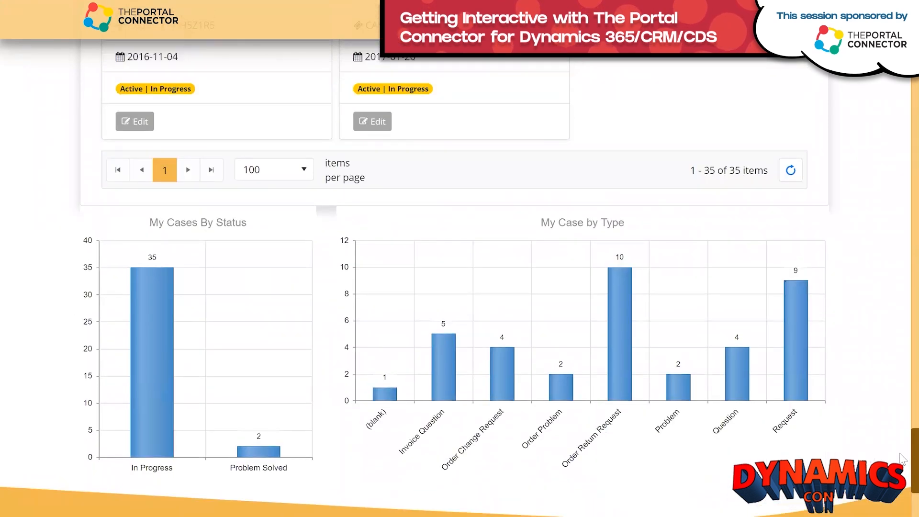
{"action": "scroll", "coordinate": [838, 349], "scroll_direction": "up", "scroll_amount": 1}
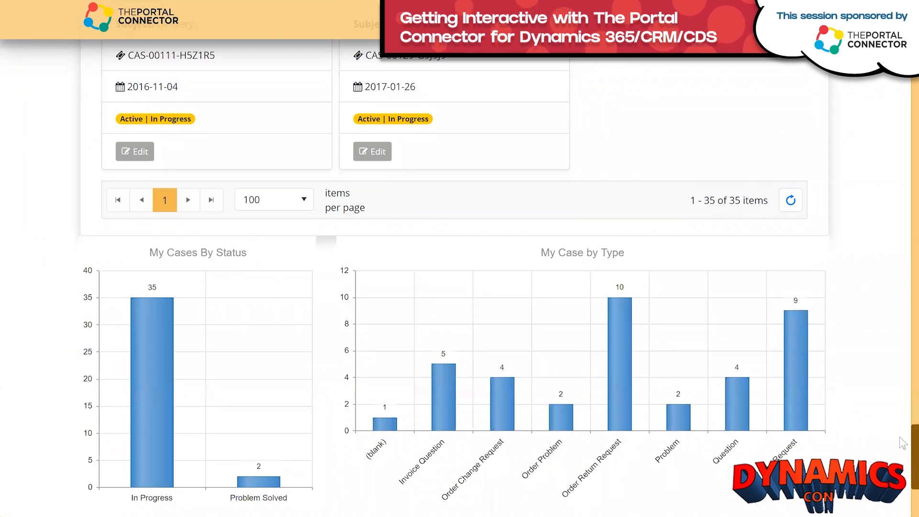
{"action": "scroll", "coordinate": [902, 442], "scroll_direction": "down", "scroll_amount": 2}
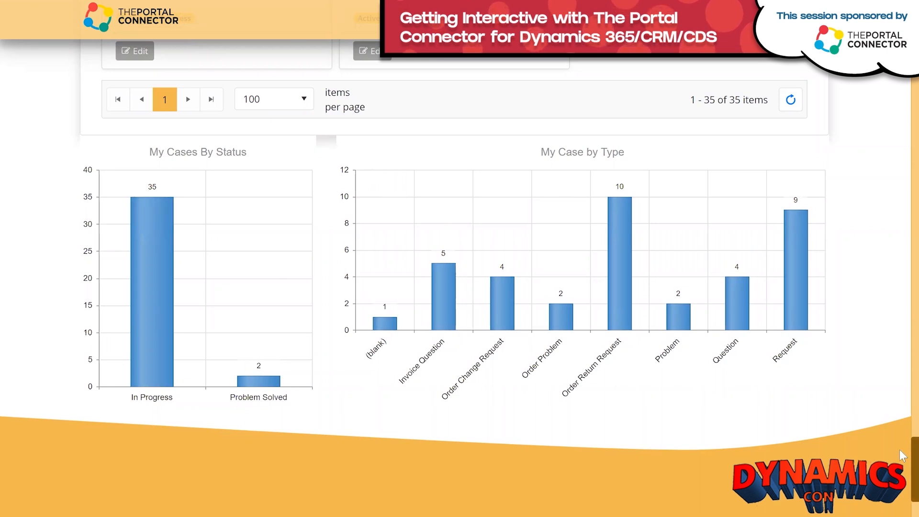
{"action": "scroll", "coordinate": [901, 464], "scroll_direction": "up", "scroll_amount": 10}
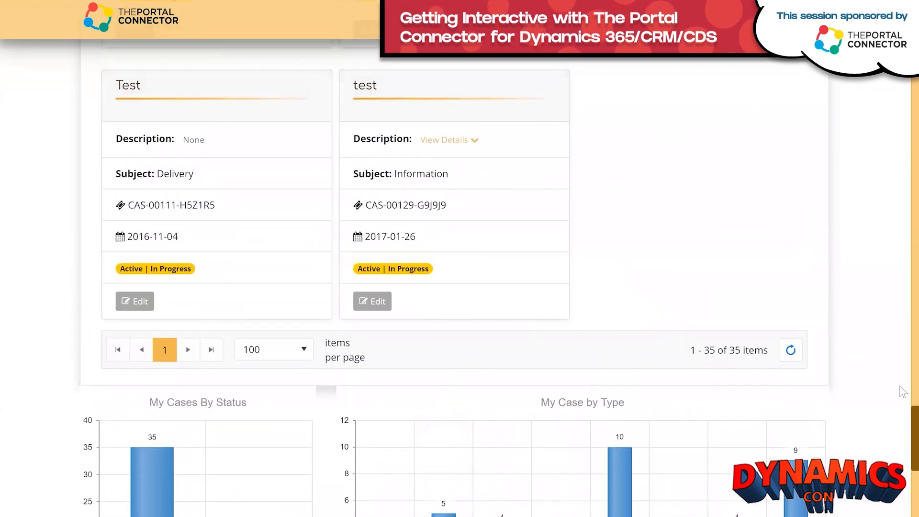
{"action": "scroll", "coordinate": [900, 282], "scroll_direction": "up", "scroll_amount": 15}
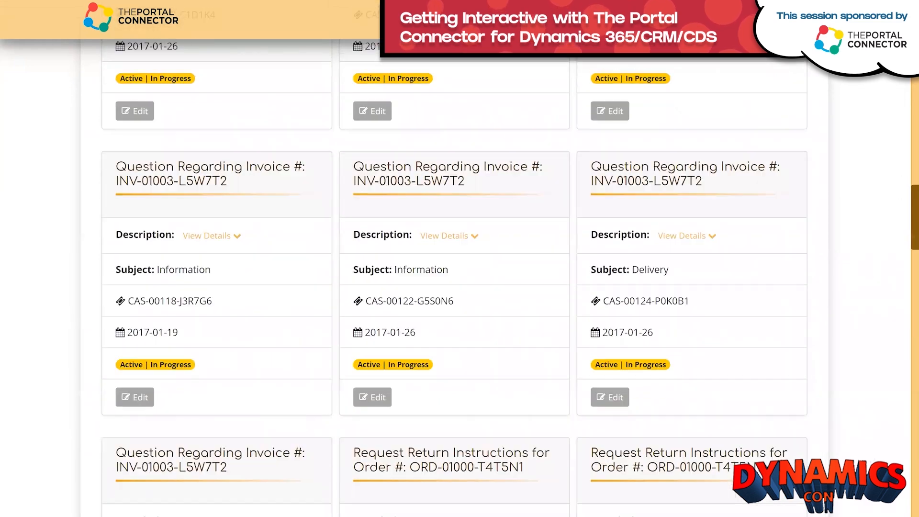
Switch to the Sitefinity Pages window listing Dashboard, Add Case and Edit Case.
{"action": "scroll", "coordinate": [460, 287], "scroll_direction": "up", "scroll_amount": 10}
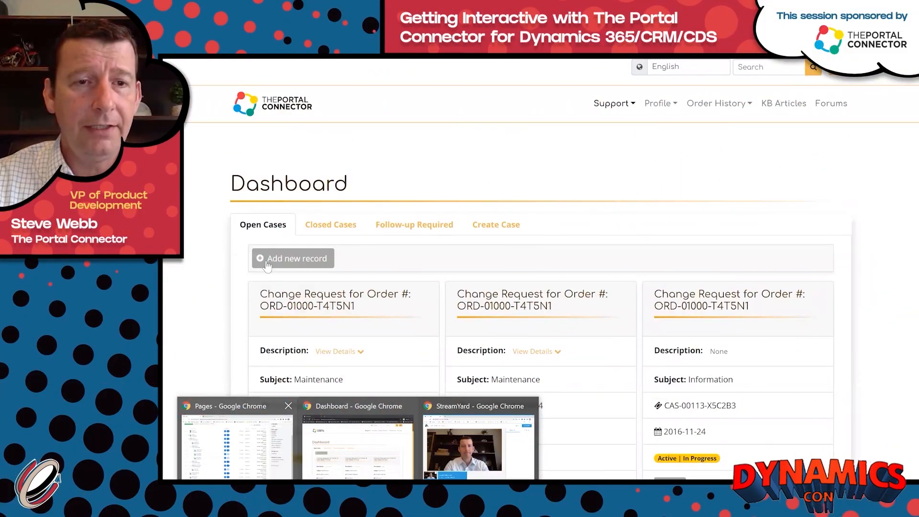
{"action": "left_click", "coordinate": [237, 443]}
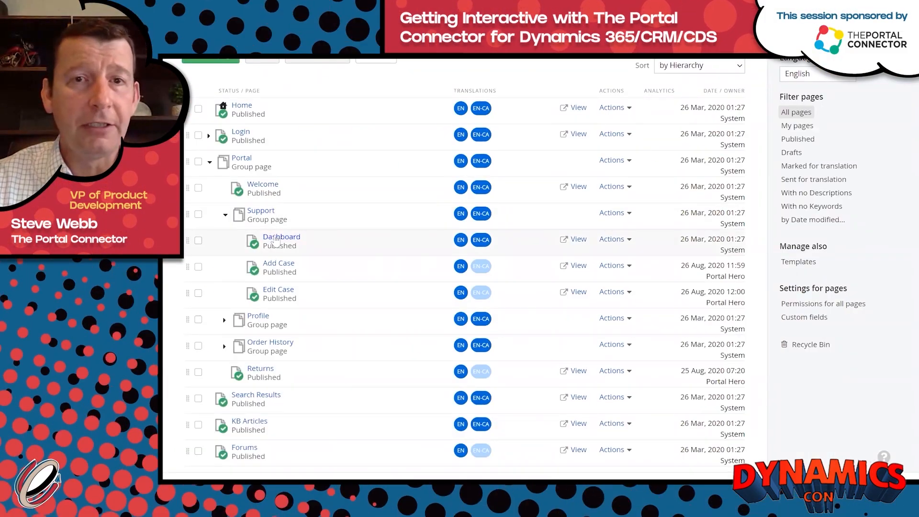
Edit the Dashboard's Open Cases List View and reach its Advanced Model properties.
{"action": "left_click", "coordinate": [279, 238]}
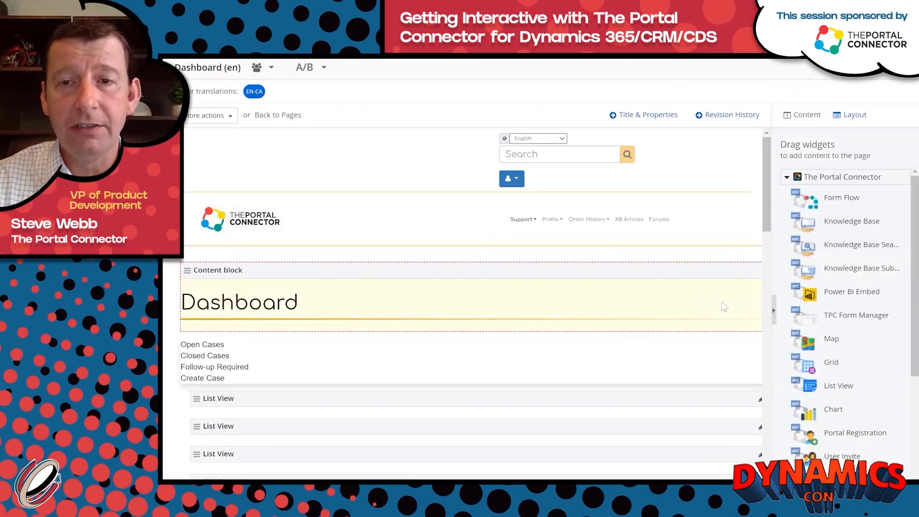
{"action": "scroll", "coordinate": [718, 285], "scroll_direction": "down", "scroll_amount": 3}
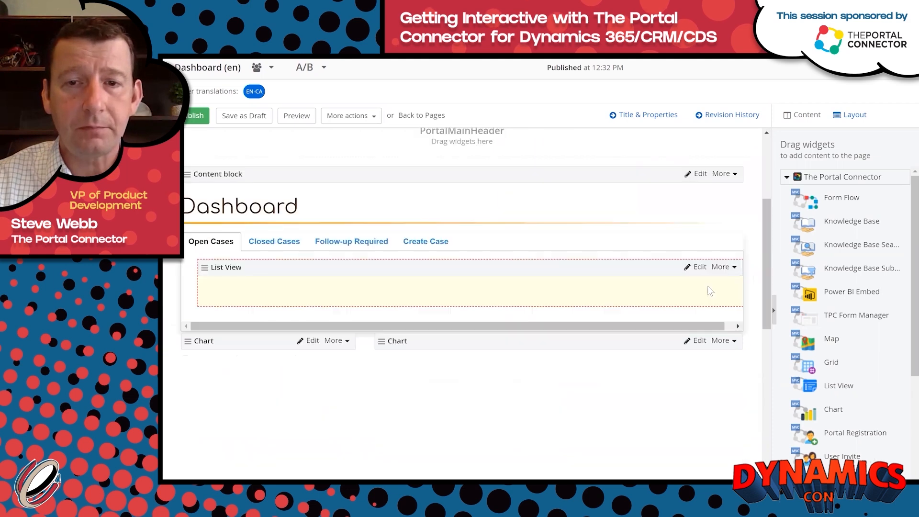
{"action": "left_click", "coordinate": [699, 267]}
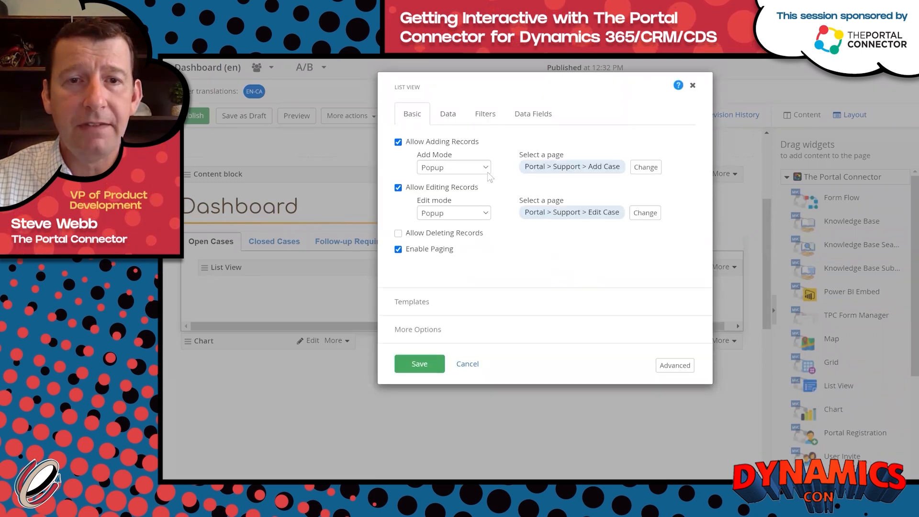
{"action": "left_click", "coordinate": [488, 118]}
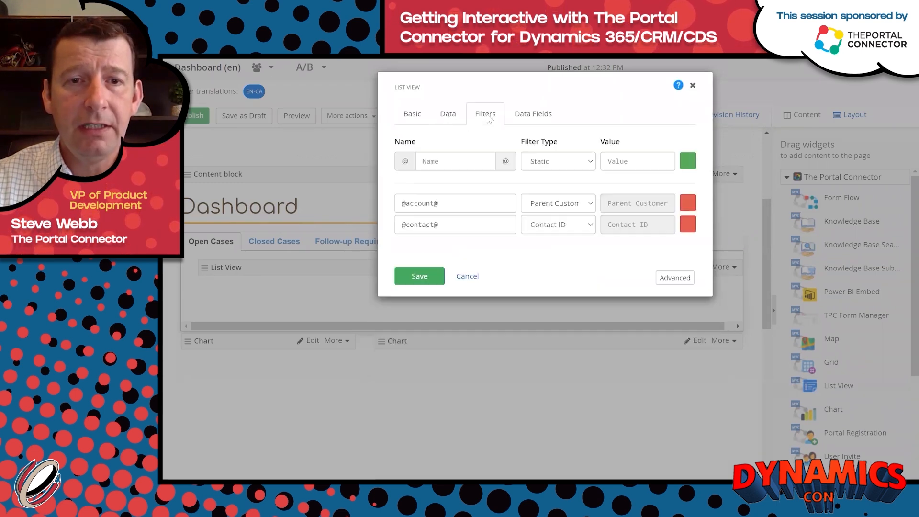
{"action": "left_click", "coordinate": [452, 117]}
{"action": "left_click", "coordinate": [415, 116]}
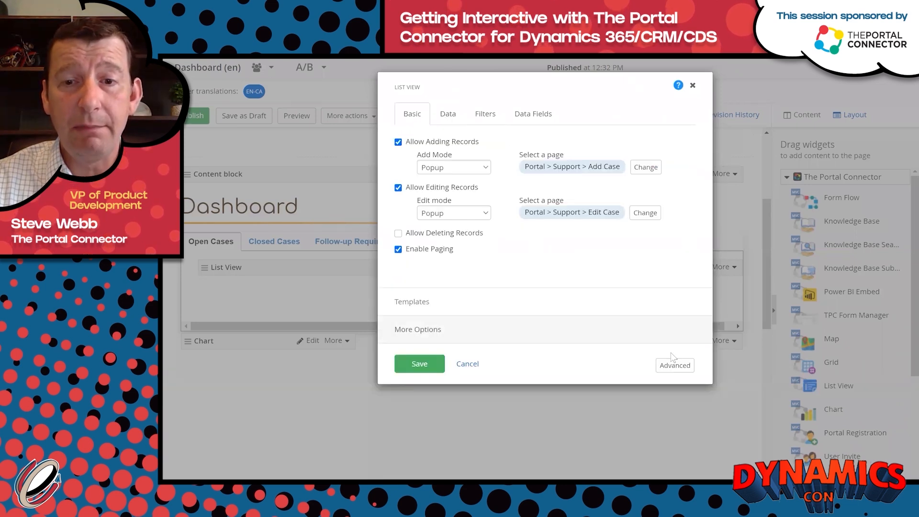
{"action": "left_click", "coordinate": [669, 366]}
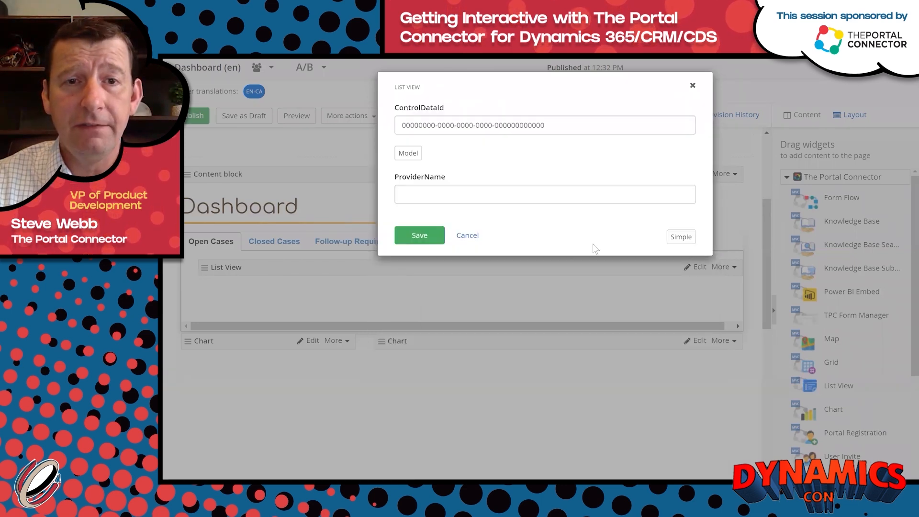
{"action": "left_click", "coordinate": [410, 154]}
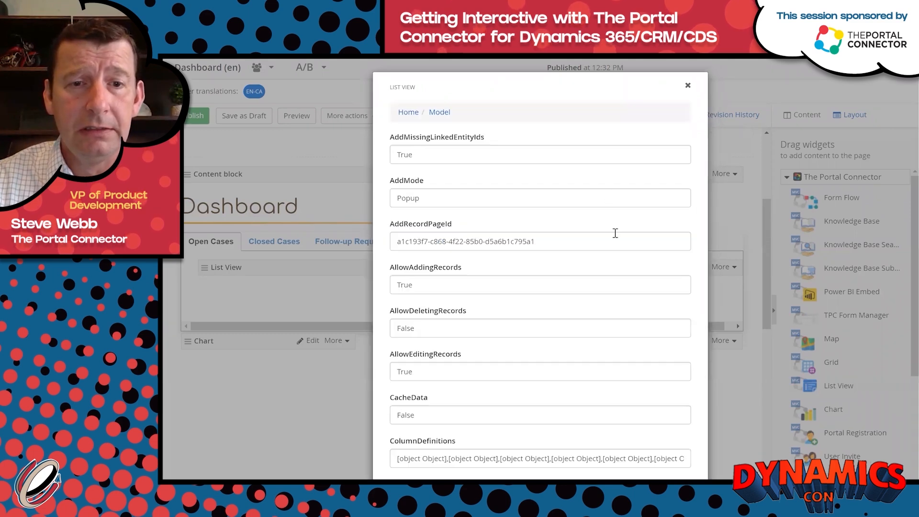
Change ListViewSettings PageSize from 100 to 9 and save.
{"action": "scroll", "coordinate": [617, 237], "scroll_direction": "down", "scroll_amount": 10}
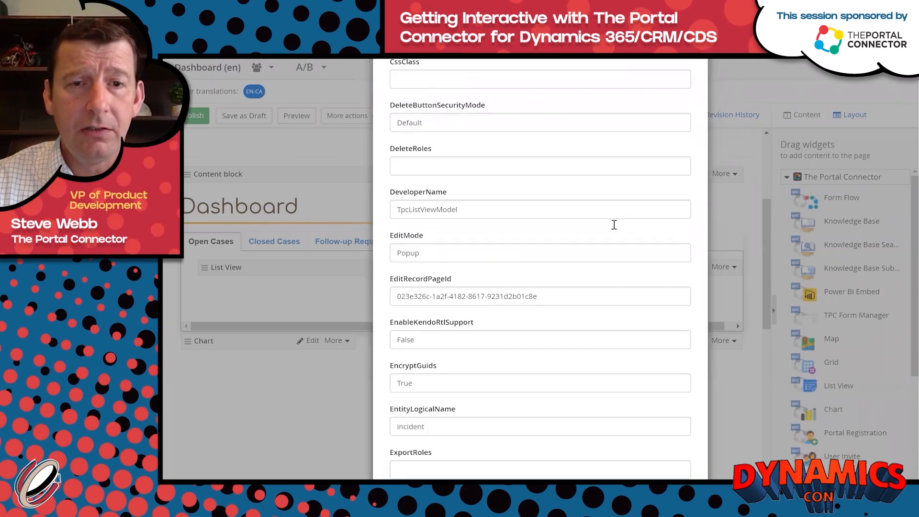
{"action": "scroll", "coordinate": [614, 224], "scroll_direction": "down", "scroll_amount": 10}
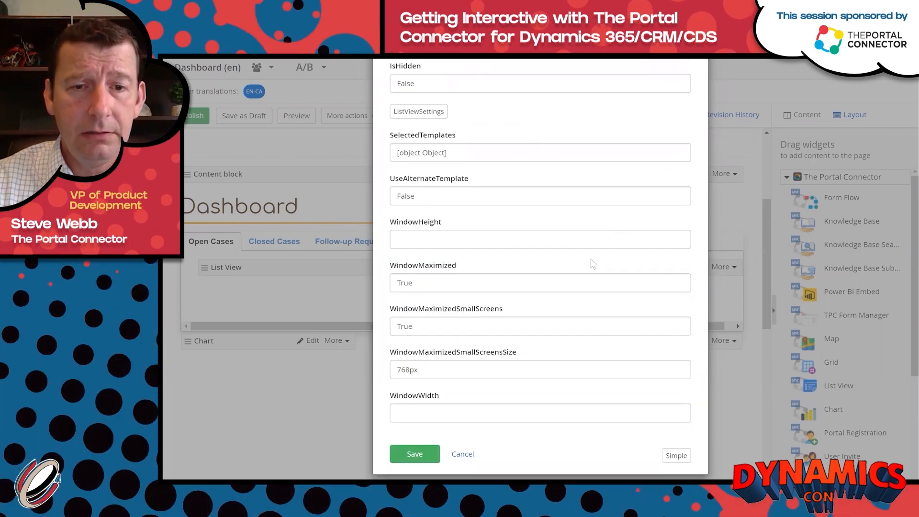
{"action": "scroll", "coordinate": [593, 256], "scroll_direction": "up", "scroll_amount": 2}
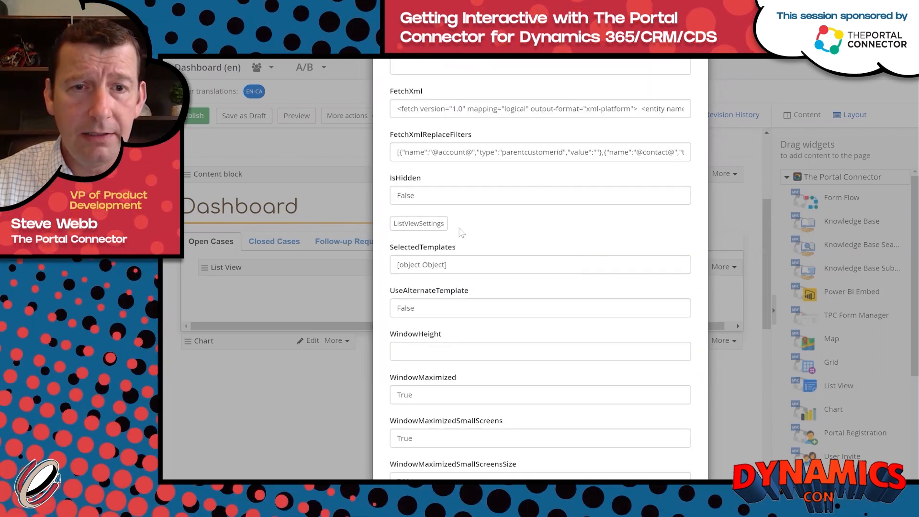
{"action": "left_click", "coordinate": [431, 223]}
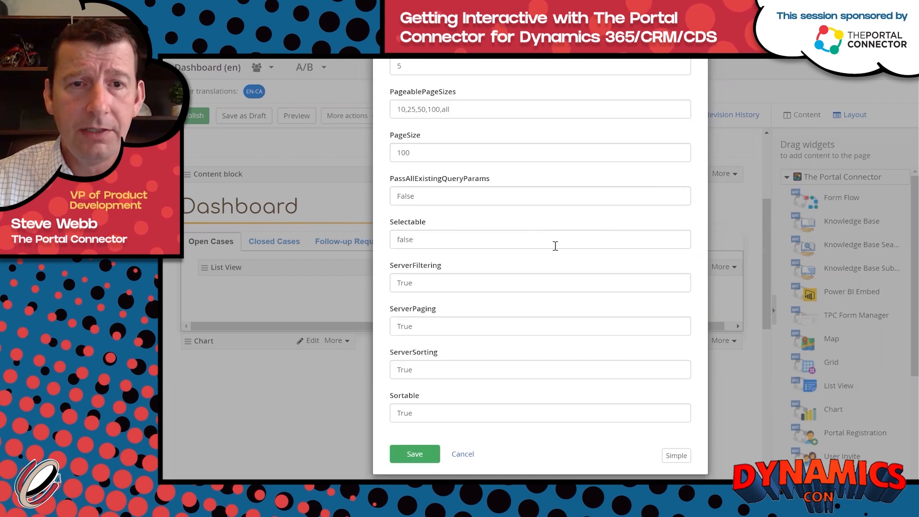
{"action": "scroll", "coordinate": [555, 246], "scroll_direction": "up", "scroll_amount": 1}
{"action": "double_click", "coordinate": [469, 212]}
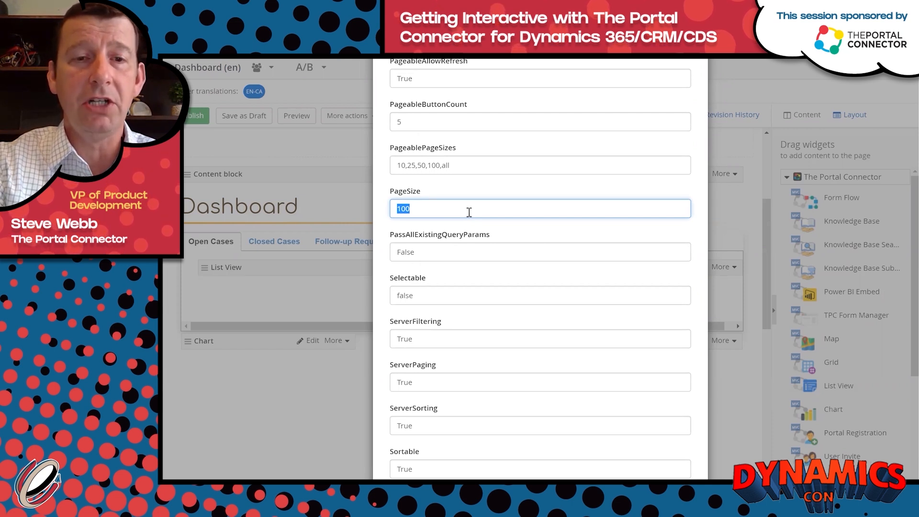
{"action": "type", "text": "9"}
{"action": "scroll", "coordinate": [468, 212], "scroll_direction": "down", "scroll_amount": 1}
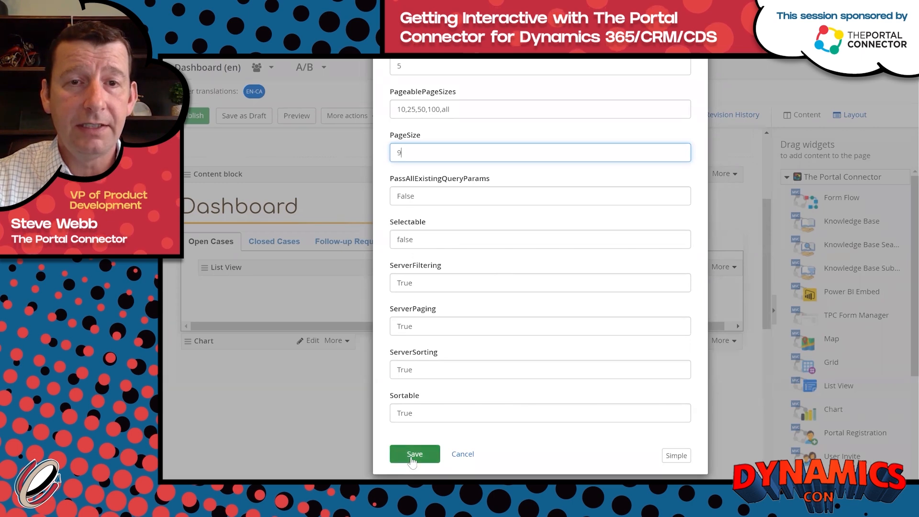
{"action": "left_click", "coordinate": [411, 453]}
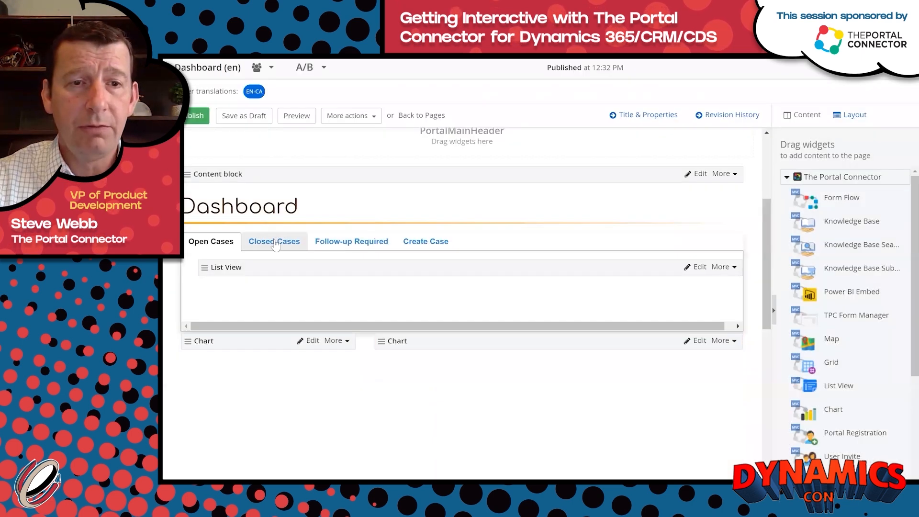
On the Closed Cases tab, change the List View's Advanced Model PageSize from 100 to 9 and save.
{"action": "left_click", "coordinate": [276, 243]}
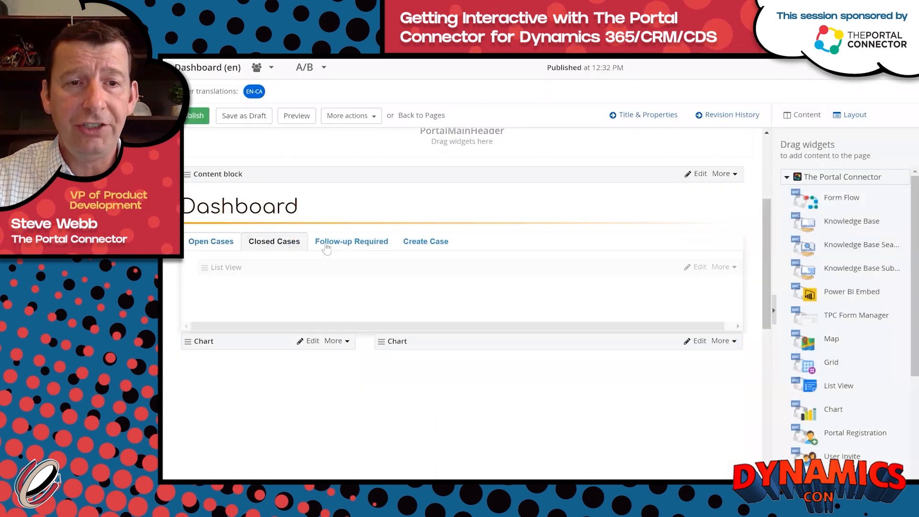
{"action": "left_click", "coordinate": [699, 268]}
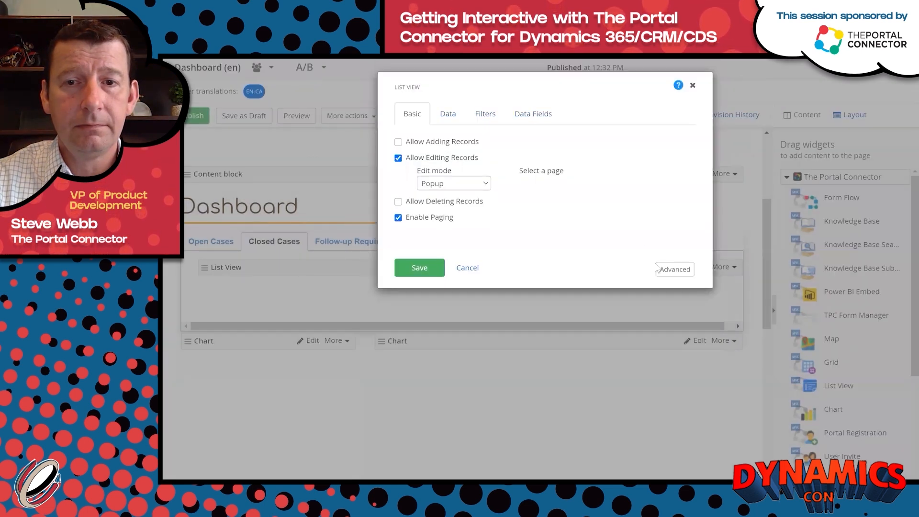
{"action": "left_click", "coordinate": [675, 270]}
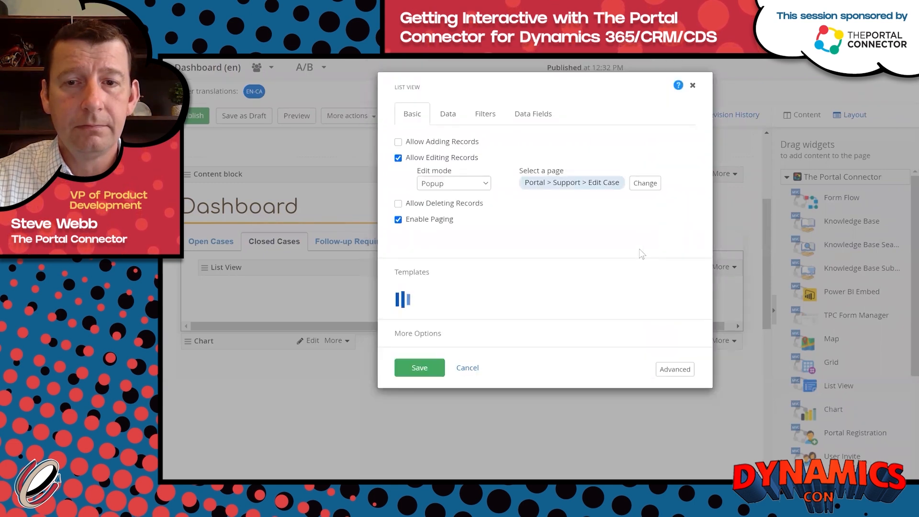
{"action": "left_click", "coordinate": [674, 397]}
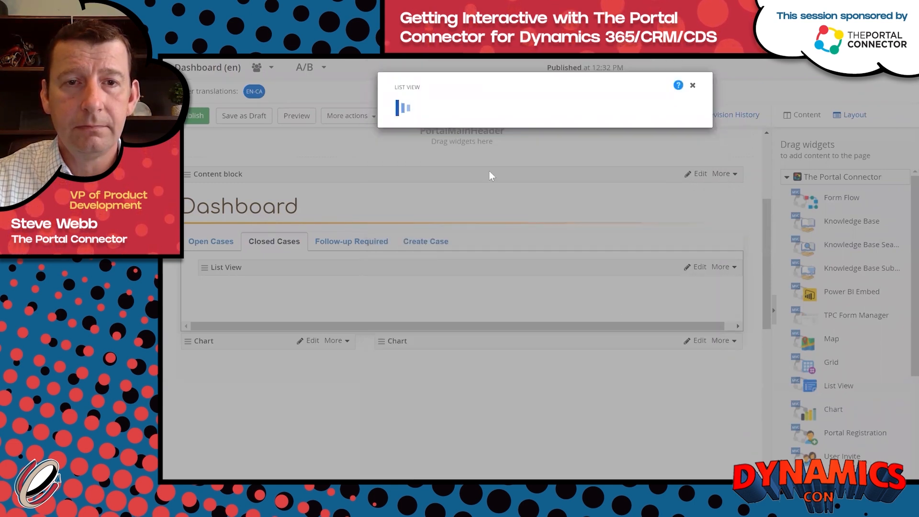
{"action": "left_click", "coordinate": [410, 153]}
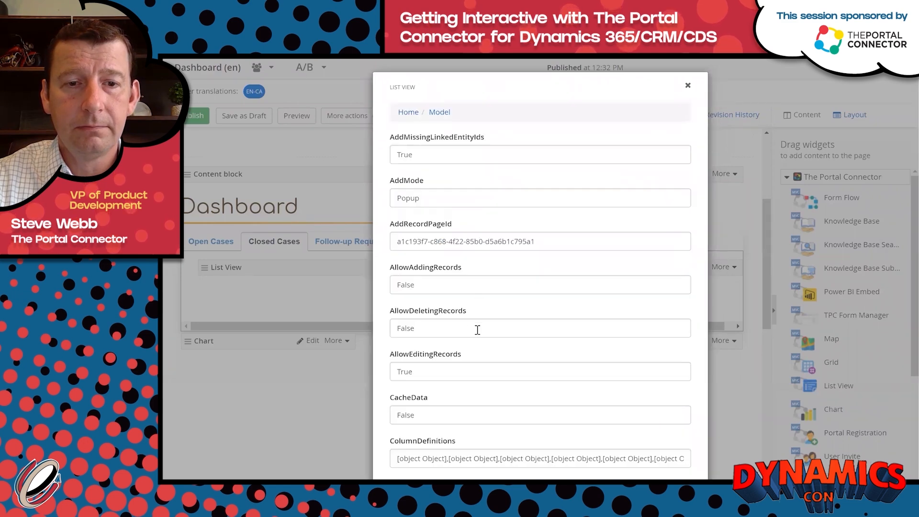
{"action": "scroll", "coordinate": [478, 330], "scroll_direction": "down", "scroll_amount": 10}
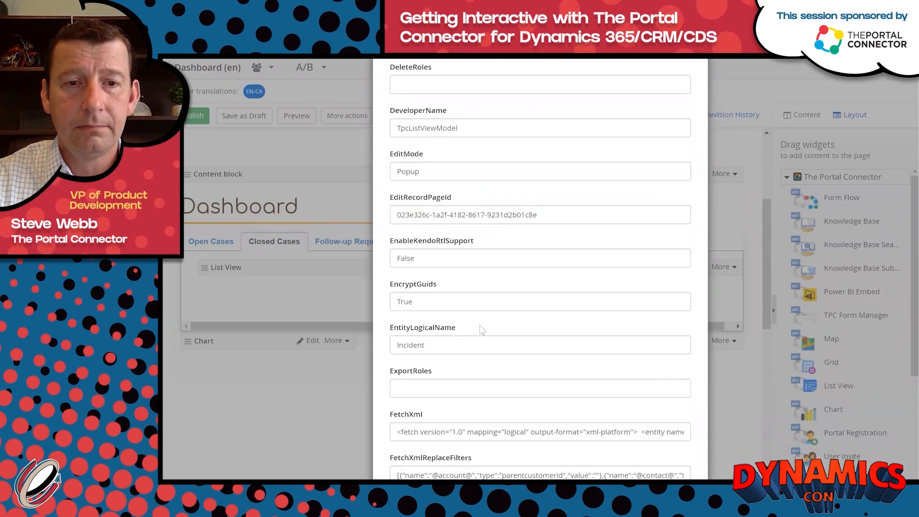
{"action": "scroll", "coordinate": [481, 330], "scroll_direction": "down", "scroll_amount": 9}
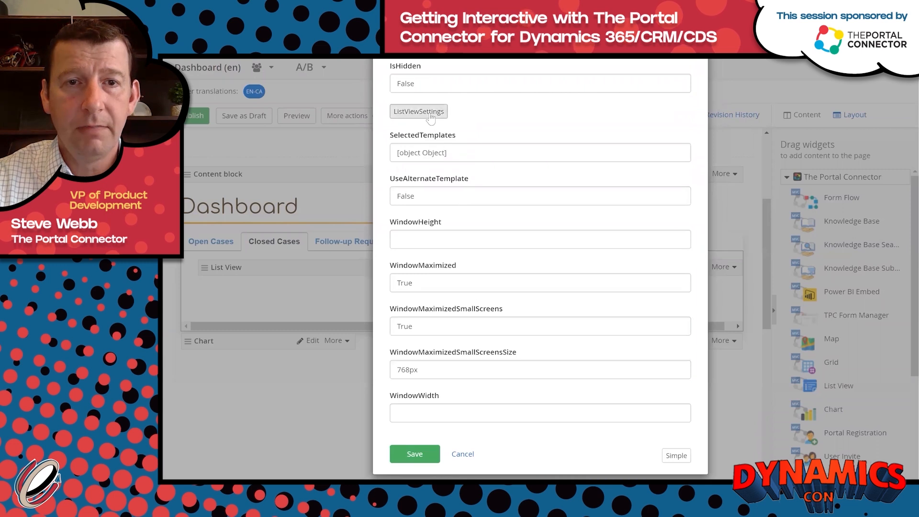
{"action": "left_click", "coordinate": [431, 116]}
{"action": "double_click", "coordinate": [434, 148]}
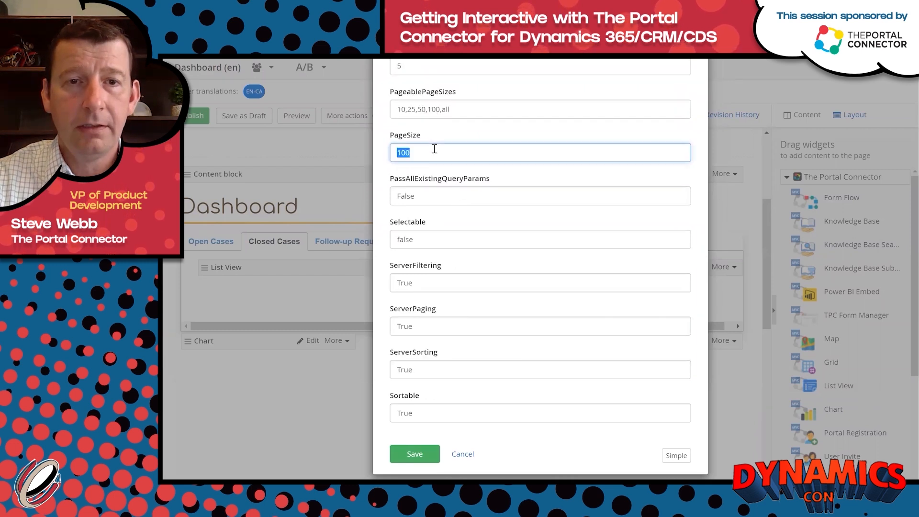
{"action": "type", "text": "9"}
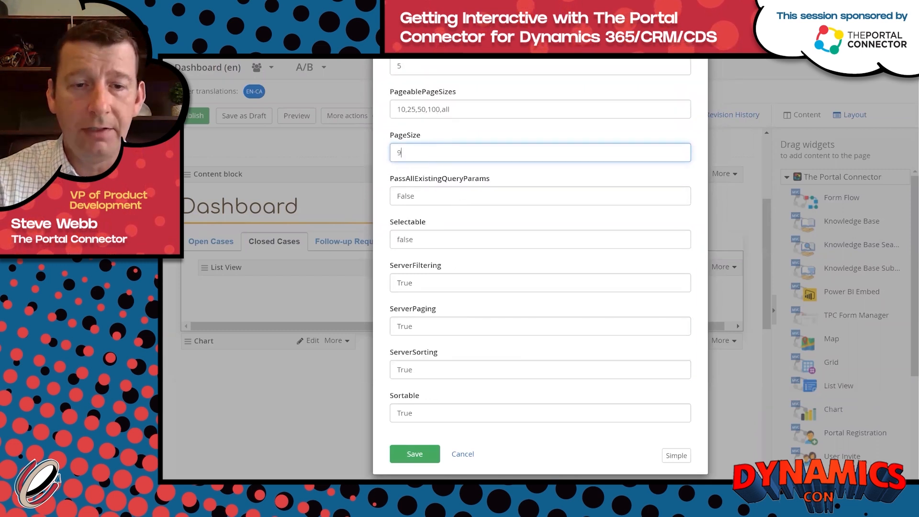
{"action": "left_click", "coordinate": [415, 454]}
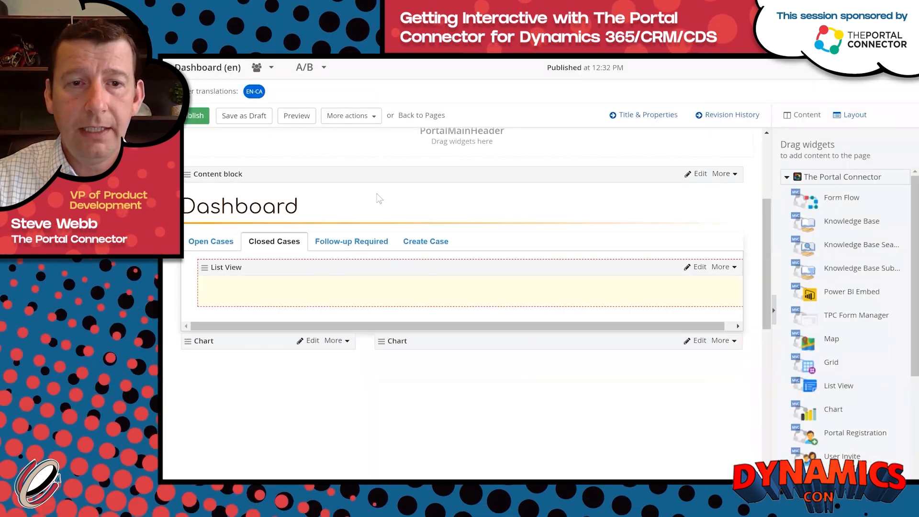
On the Follow-up Required tab, change the List View's Advanced Model PageSize from 100 to 9 and save.
{"action": "left_click", "coordinate": [351, 241]}
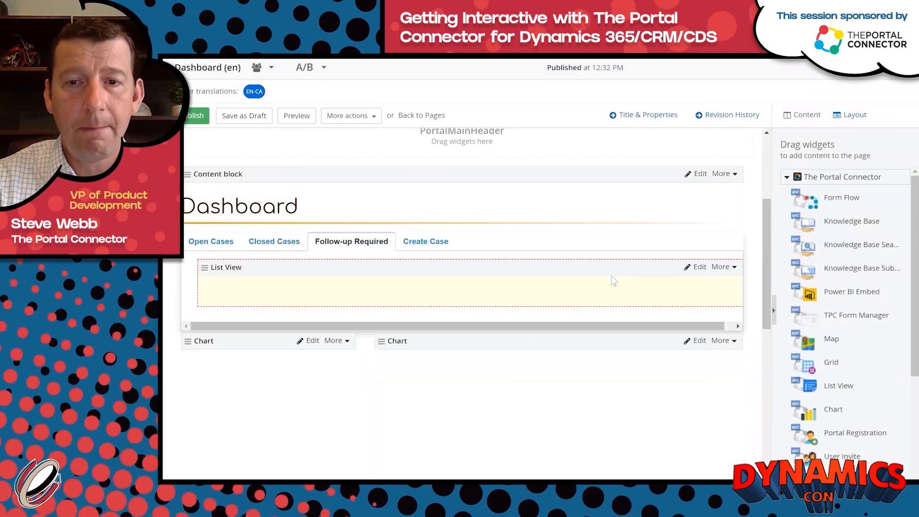
{"action": "left_click", "coordinate": [700, 268]}
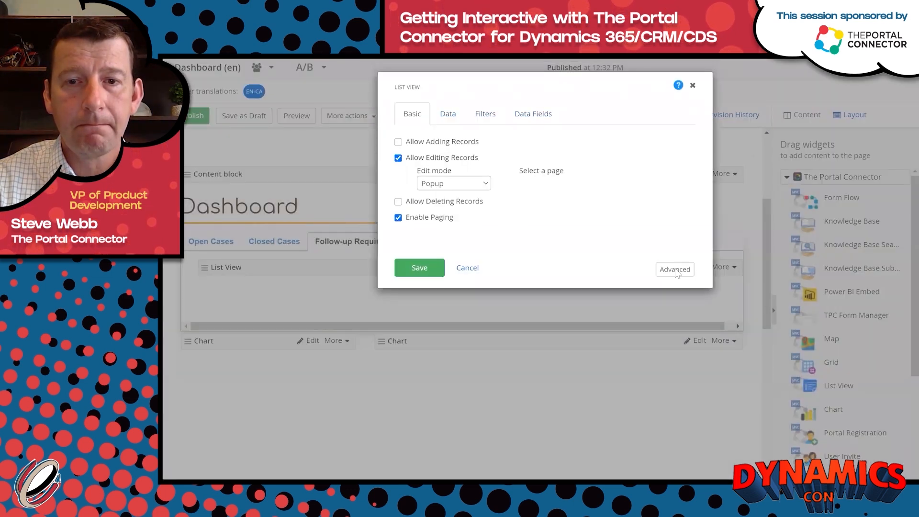
{"action": "left_click", "coordinate": [675, 270]}
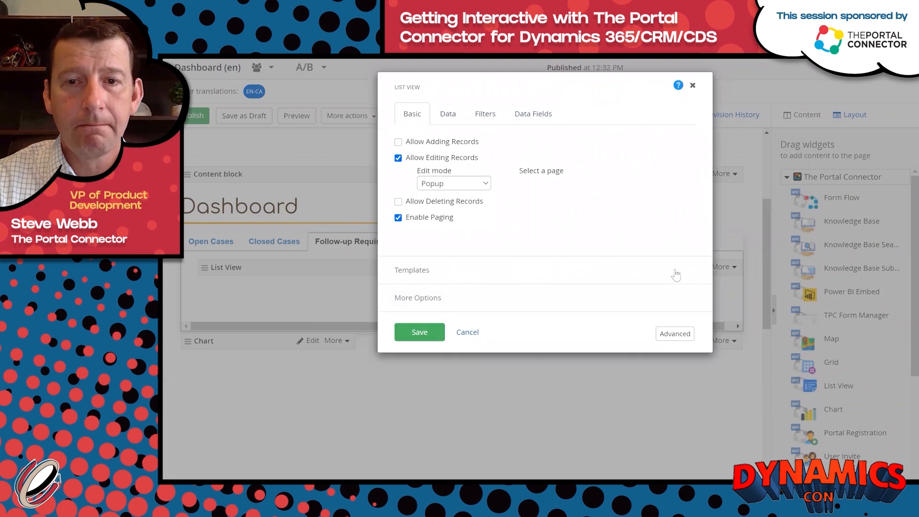
{"action": "left_click", "coordinate": [672, 337]}
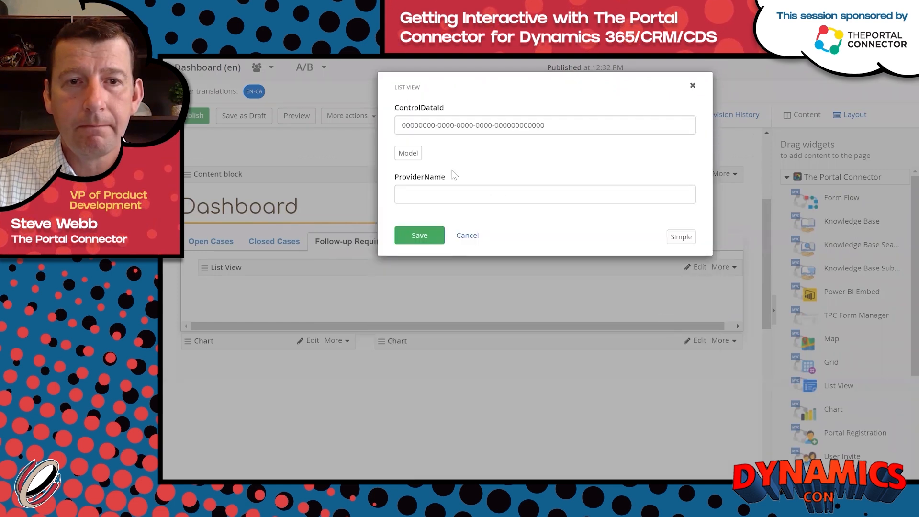
{"action": "left_click", "coordinate": [415, 153]}
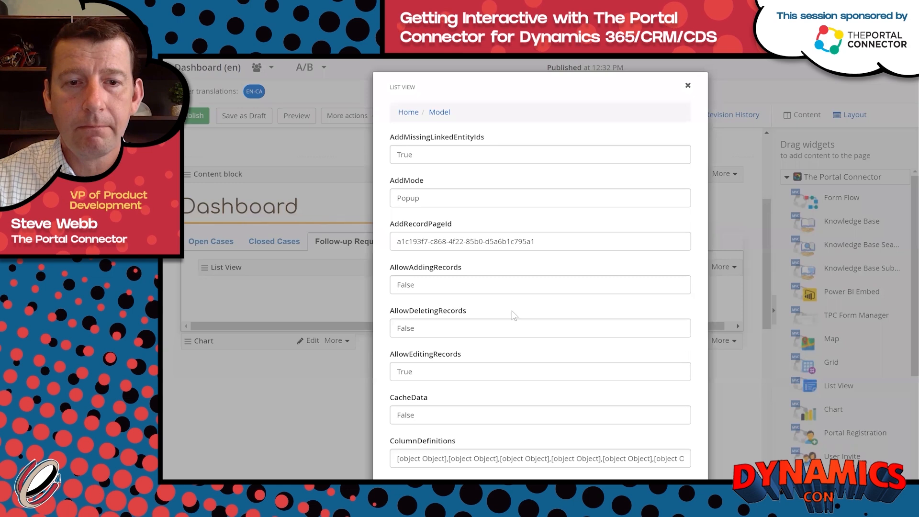
{"action": "scroll", "coordinate": [514, 315], "scroll_direction": "down", "scroll_amount": 5}
{"action": "scroll", "coordinate": [511, 306], "scroll_direction": "down", "scroll_amount": 14}
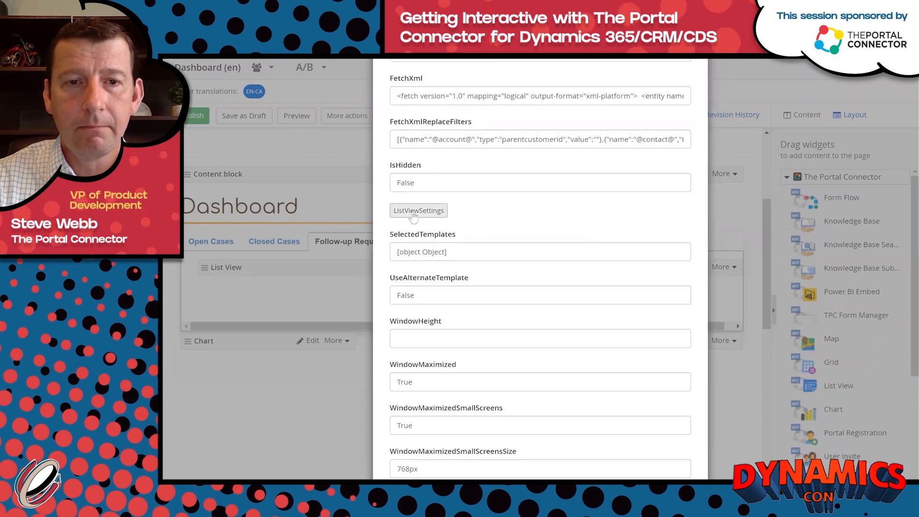
{"action": "scroll", "coordinate": [496, 224], "scroll_direction": "down", "scroll_amount": 10}
{"action": "double_click", "coordinate": [435, 154]}
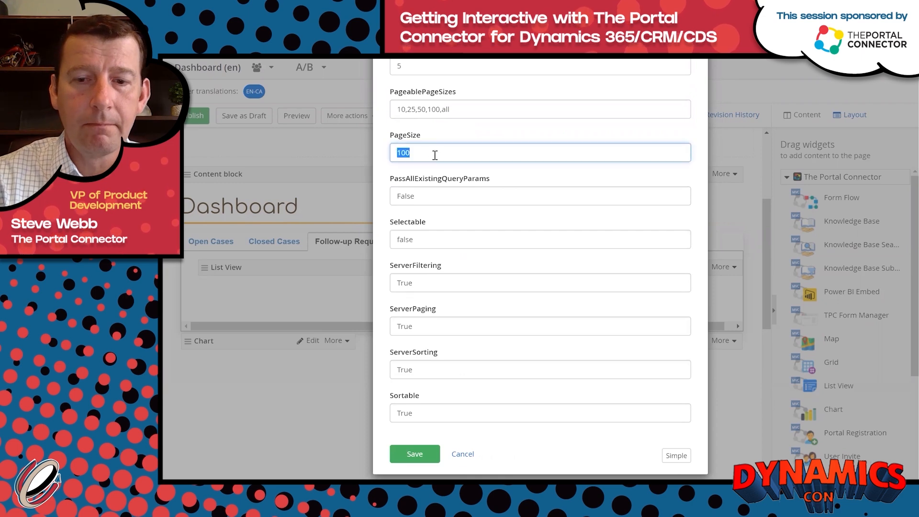
{"action": "type", "text": "9"}
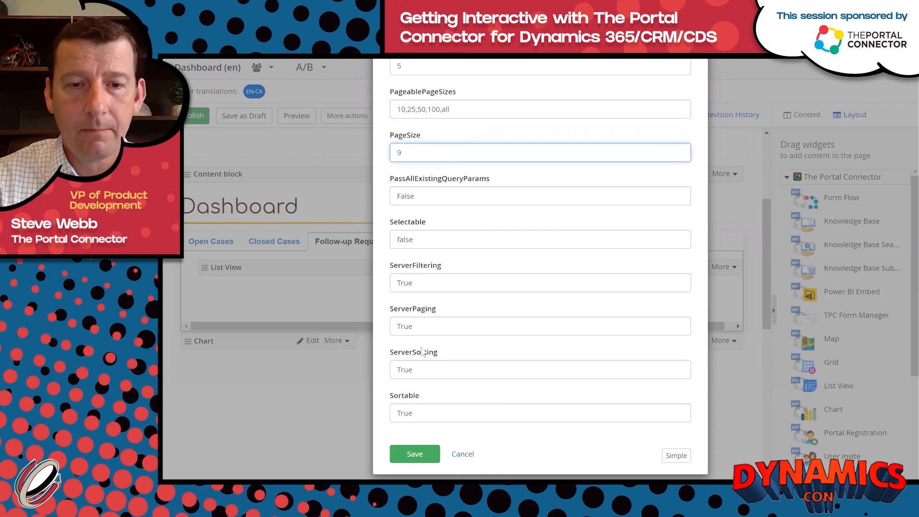
{"action": "left_click", "coordinate": [409, 448]}
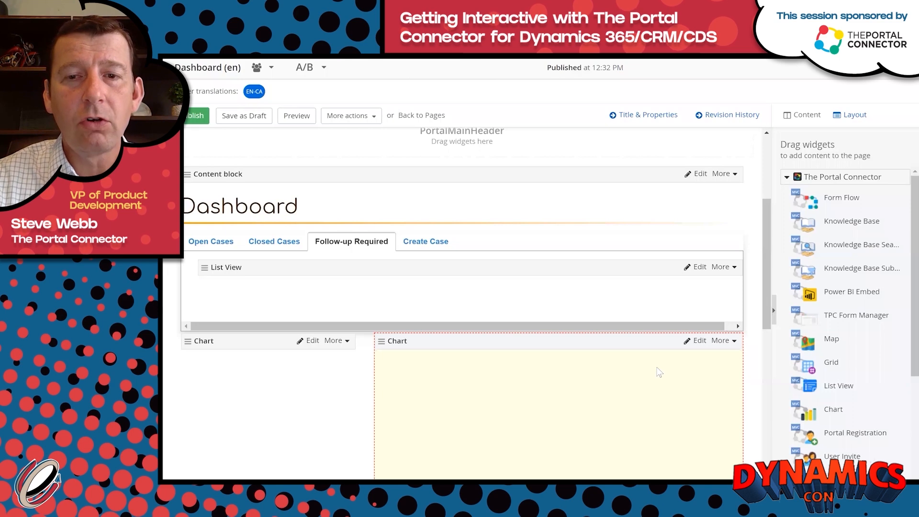
{"action": "scroll", "coordinate": [651, 369], "scroll_direction": "down", "scroll_amount": 2}
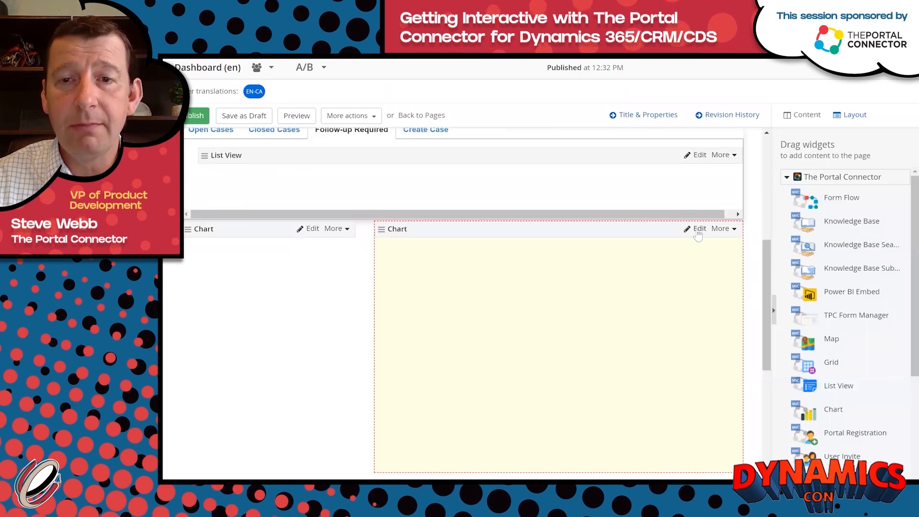
{"action": "scroll", "coordinate": [699, 226], "scroll_direction": "up", "scroll_amount": 1}
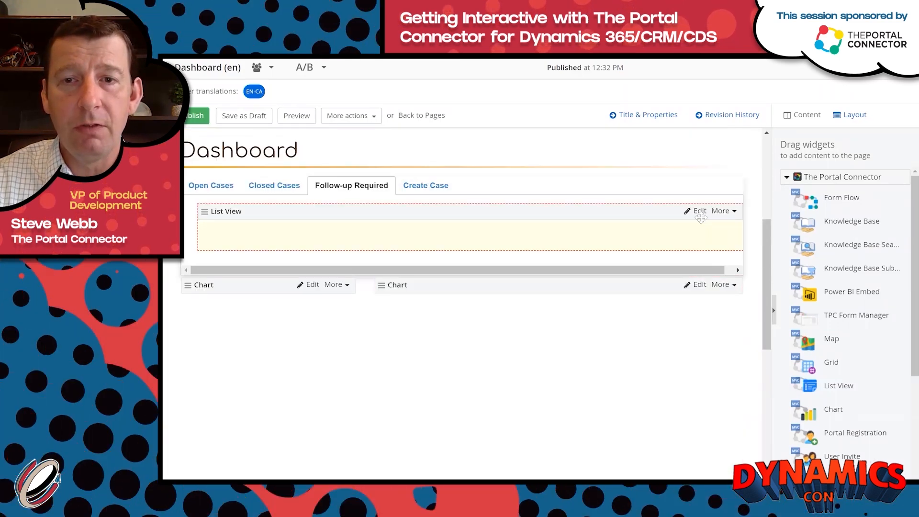
{"action": "left_click", "coordinate": [698, 212]}
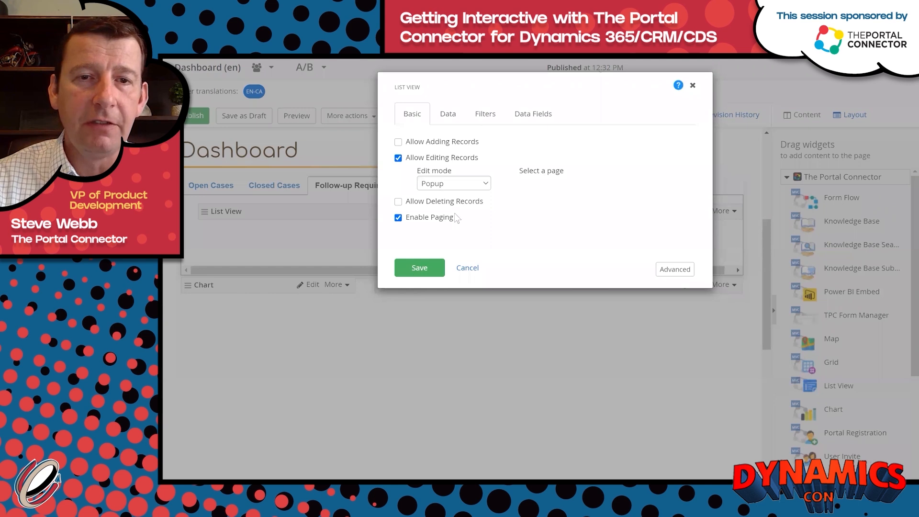
{"action": "left_click", "coordinate": [679, 87]}
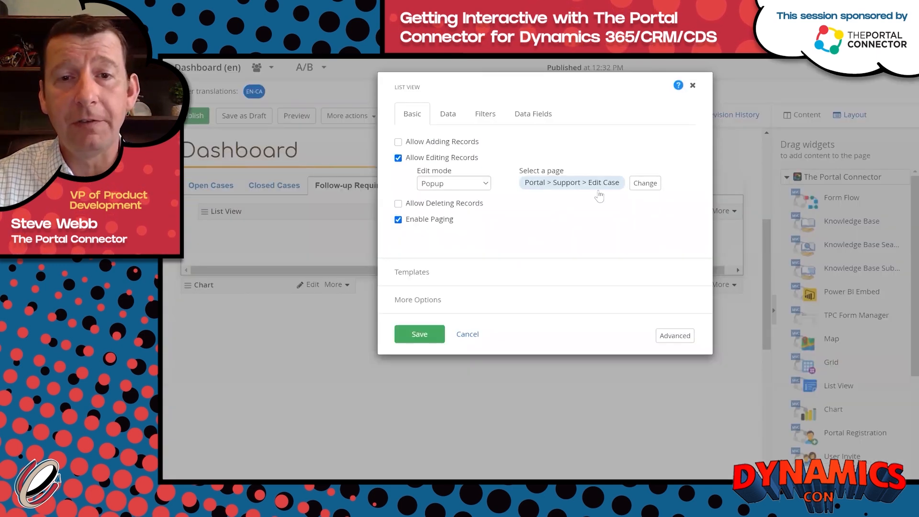
{"action": "left_click", "coordinate": [421, 334]}
Set the left status chart's Css Classes to 'card shadow mt-3' under More Options and save.
{"action": "scroll", "coordinate": [435, 316], "scroll_direction": "down", "scroll_amount": 2}
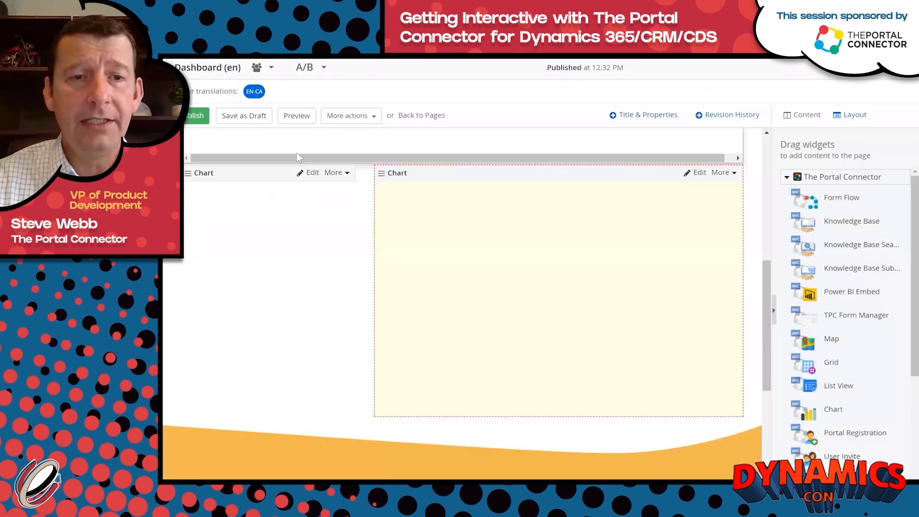
{"action": "left_click", "coordinate": [312, 174]}
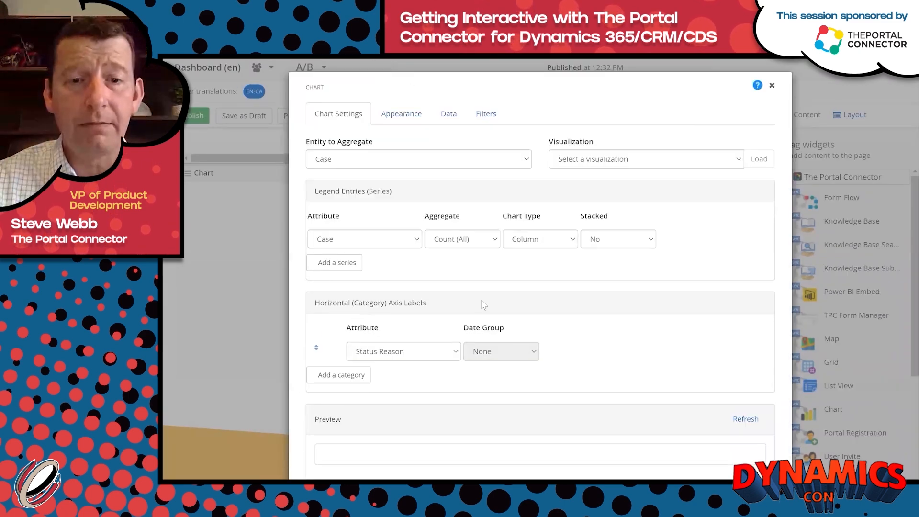
{"action": "scroll", "coordinate": [486, 337], "scroll_direction": "down", "scroll_amount": 3}
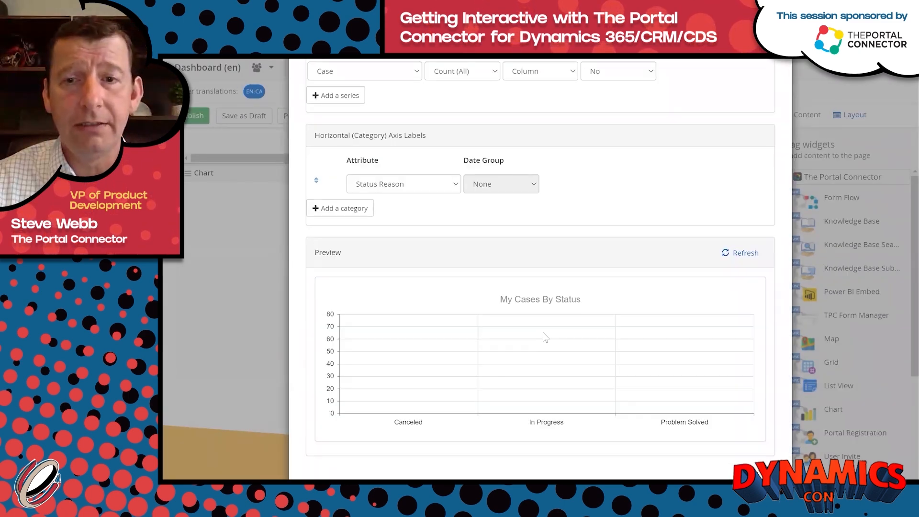
{"action": "scroll", "coordinate": [544, 335], "scroll_direction": "down", "scroll_amount": 2}
{"action": "left_click", "coordinate": [389, 424]}
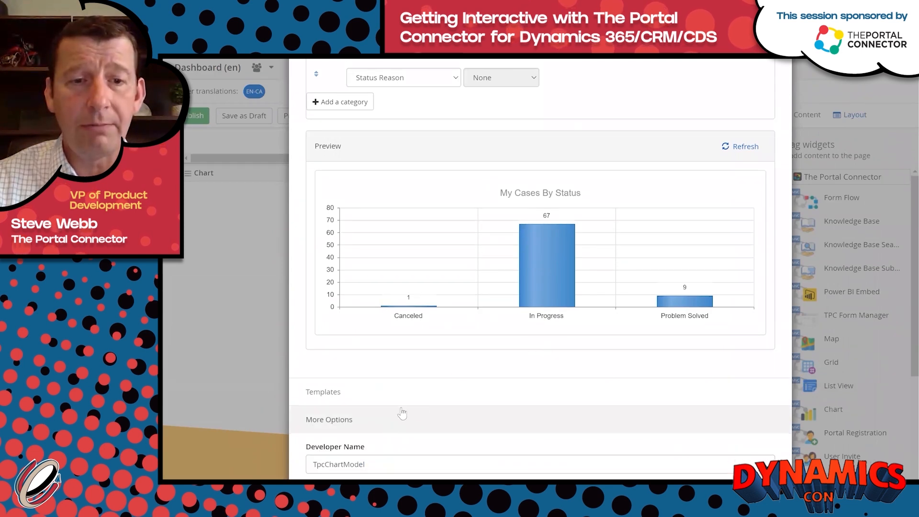
{"action": "scroll", "coordinate": [437, 407], "scroll_direction": "down", "scroll_amount": 2}
{"action": "left_click", "coordinate": [405, 407]}
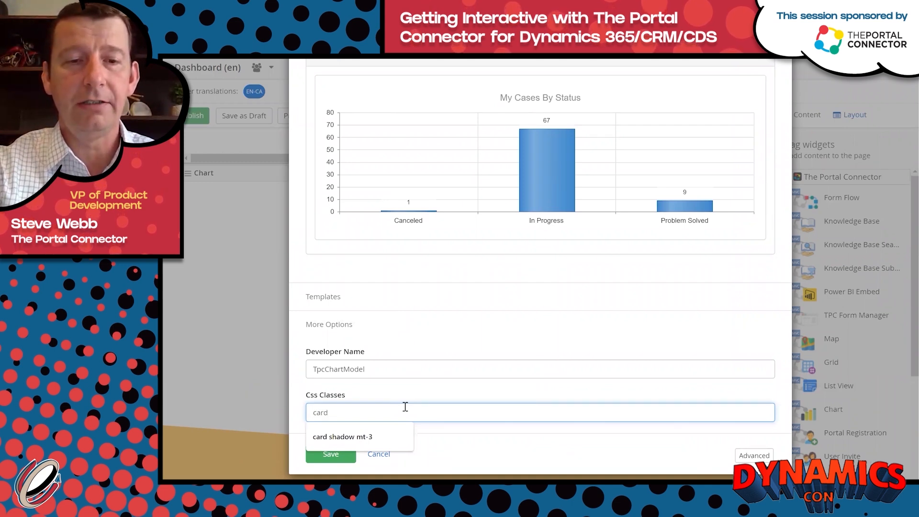
{"action": "key", "text": "Down"}
{"action": "key", "text": "Tab"}
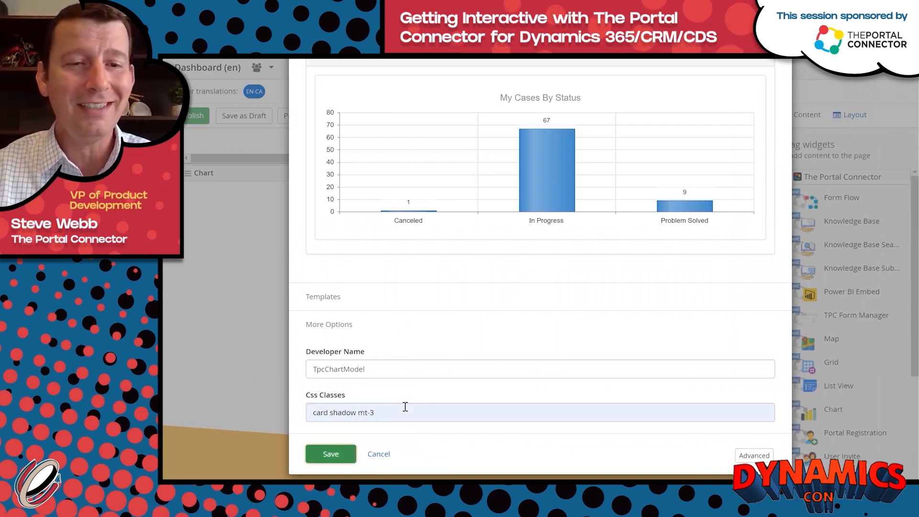
{"action": "left_click", "coordinate": [329, 452]}
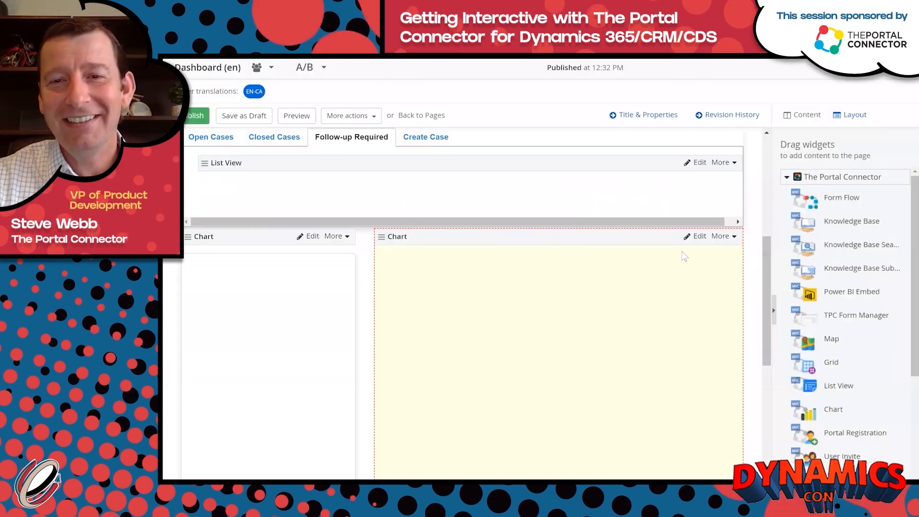
Add the 'card shadow mt-3' CSS classes to the My Case by Type chart and save.
{"action": "left_click", "coordinate": [700, 238]}
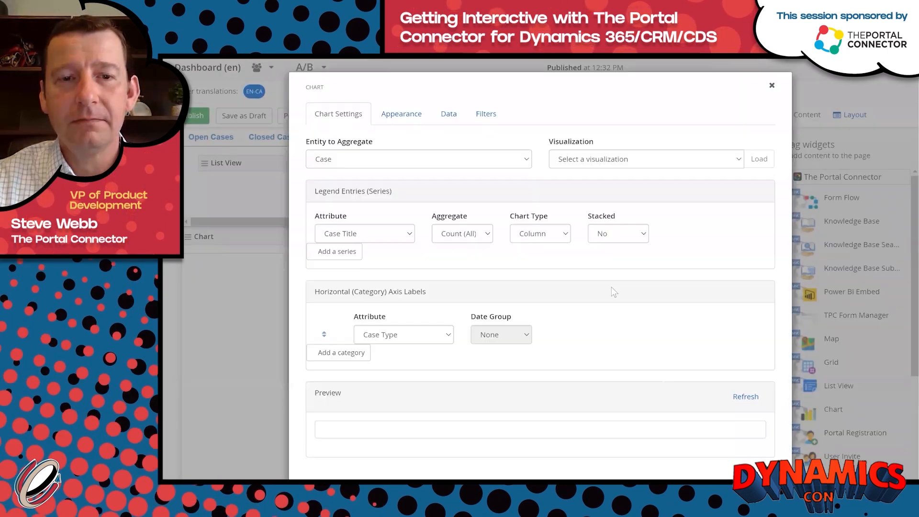
{"action": "scroll", "coordinate": [618, 292], "scroll_direction": "down", "scroll_amount": 3}
{"action": "scroll", "coordinate": [624, 297], "scroll_direction": "down", "scroll_amount": 3}
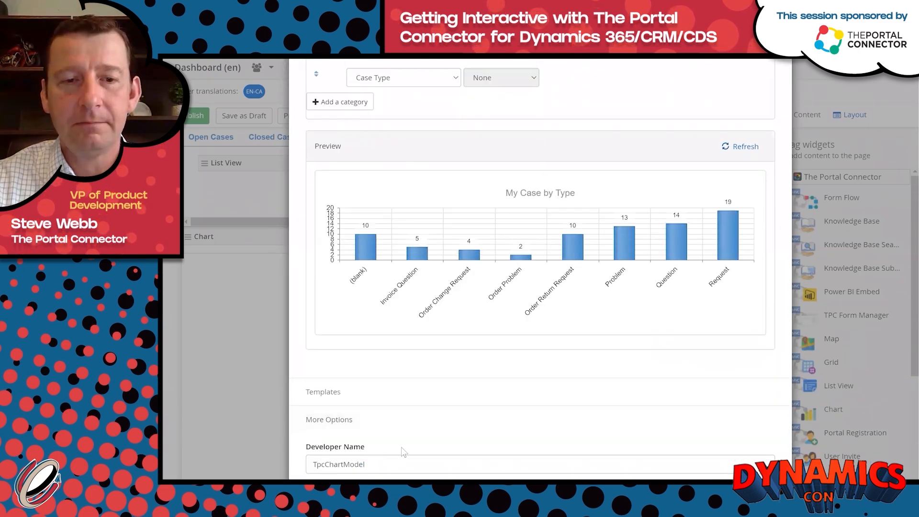
{"action": "scroll", "coordinate": [407, 433], "scroll_direction": "down", "scroll_amount": 2}
{"action": "left_click", "coordinate": [406, 417]}
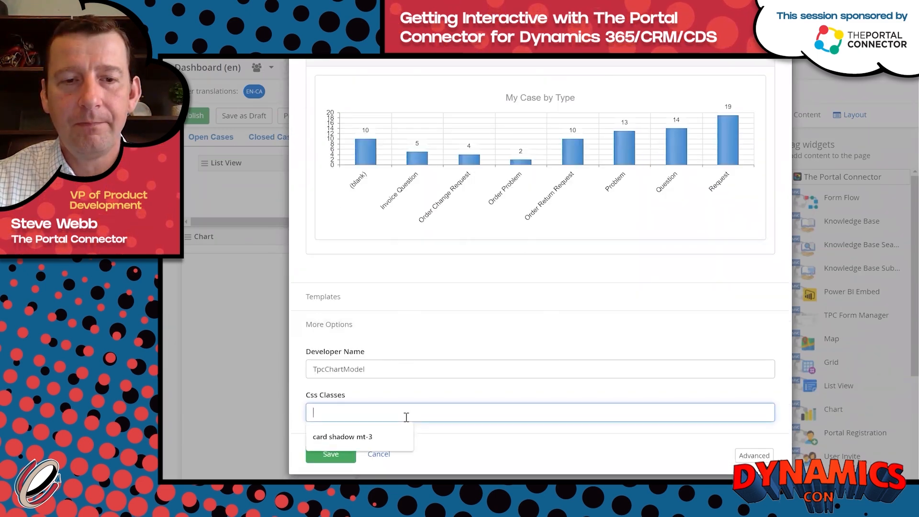
{"action": "left_click", "coordinate": [376, 436]}
{"action": "left_click", "coordinate": [334, 454]}
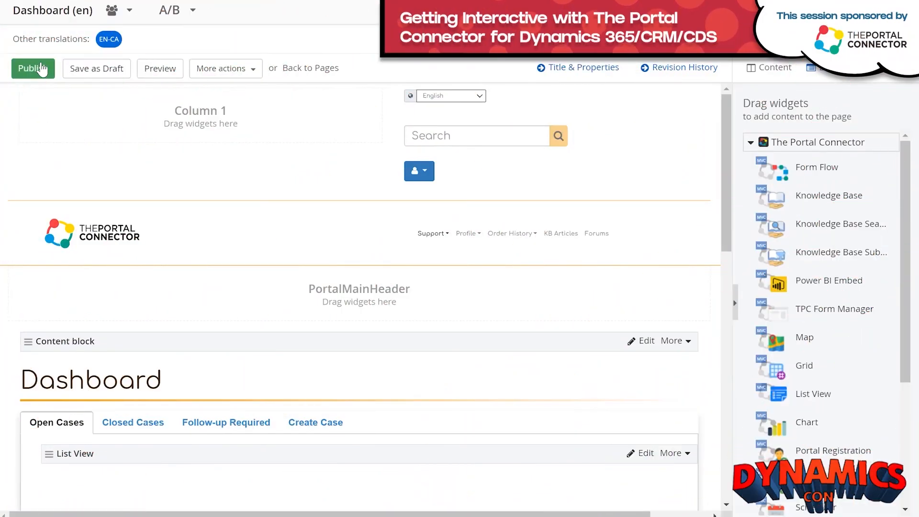
Publish the updated Dashboard page and reload it in the live portal.
{"action": "left_click", "coordinate": [41, 68]}
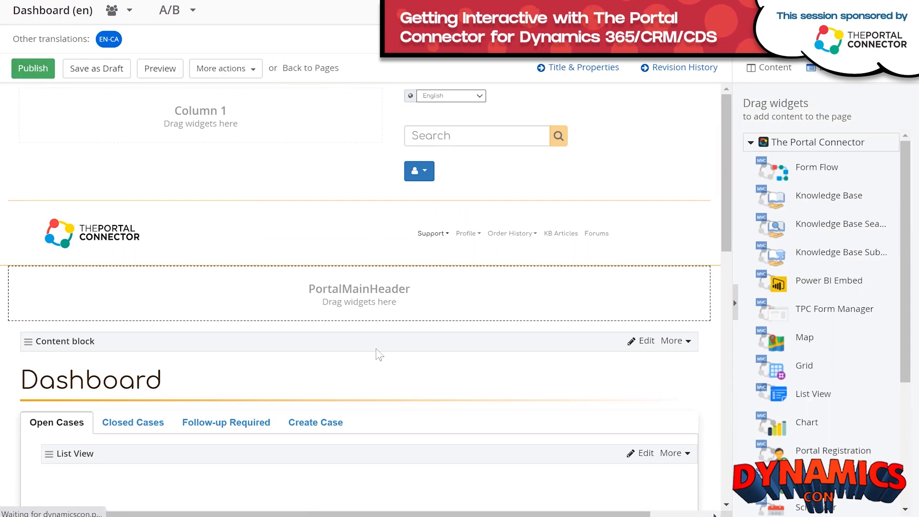
{"action": "left_click", "coordinate": [238, 452]}
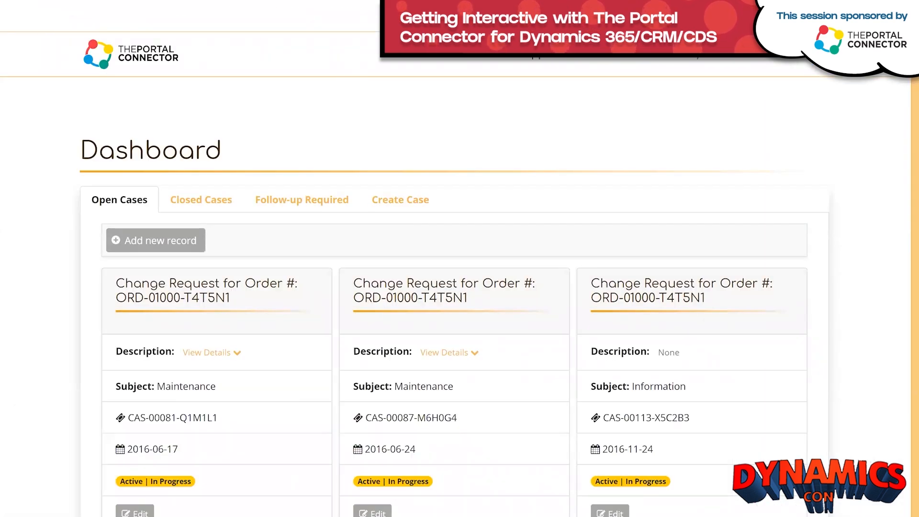
{"action": "key", "text": "F5"}
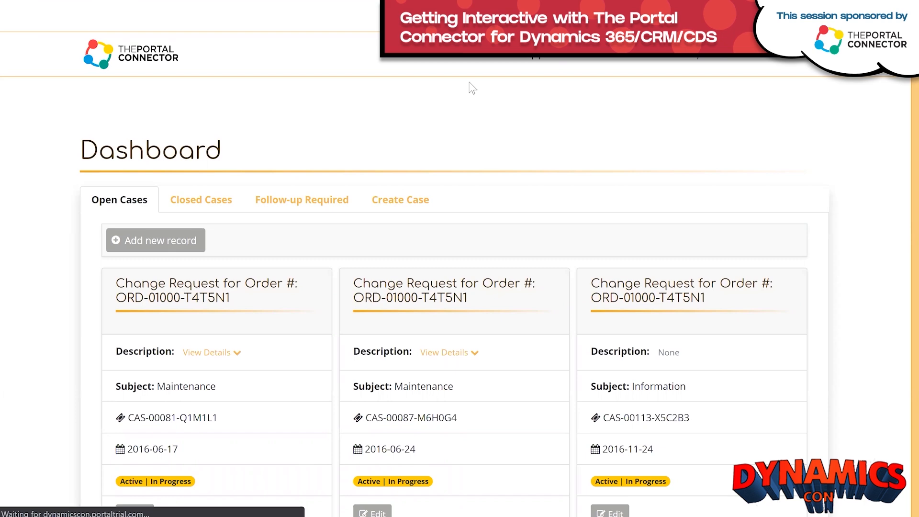
Scroll through the live Dashboard's case cards and charts to review them.
{"action": "scroll", "coordinate": [880, 149], "scroll_direction": "down", "scroll_amount": 5}
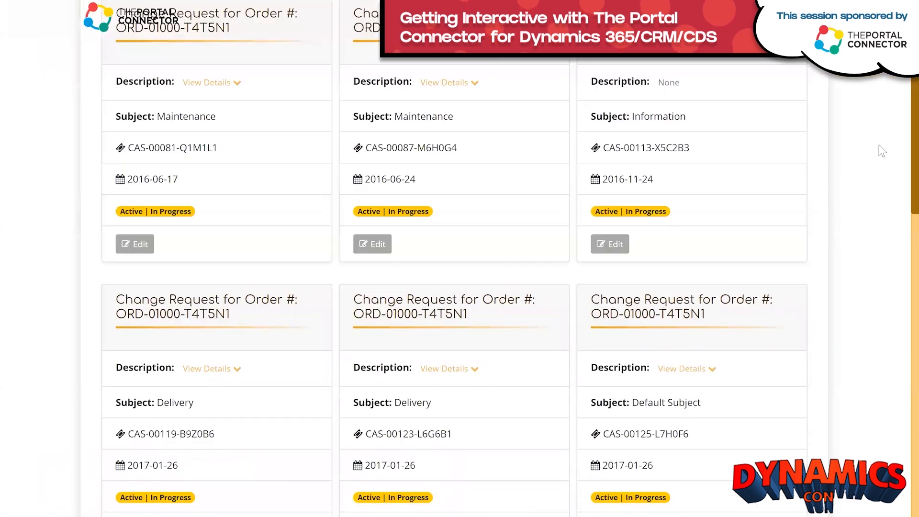
{"action": "scroll", "coordinate": [882, 151], "scroll_direction": "down", "scroll_amount": 14}
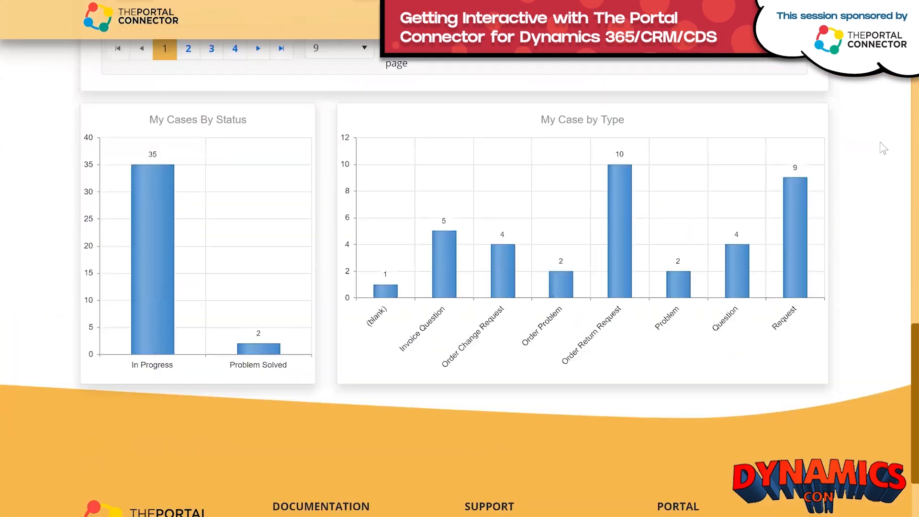
{"action": "scroll", "coordinate": [766, 139], "scroll_direction": "up", "scroll_amount": 3}
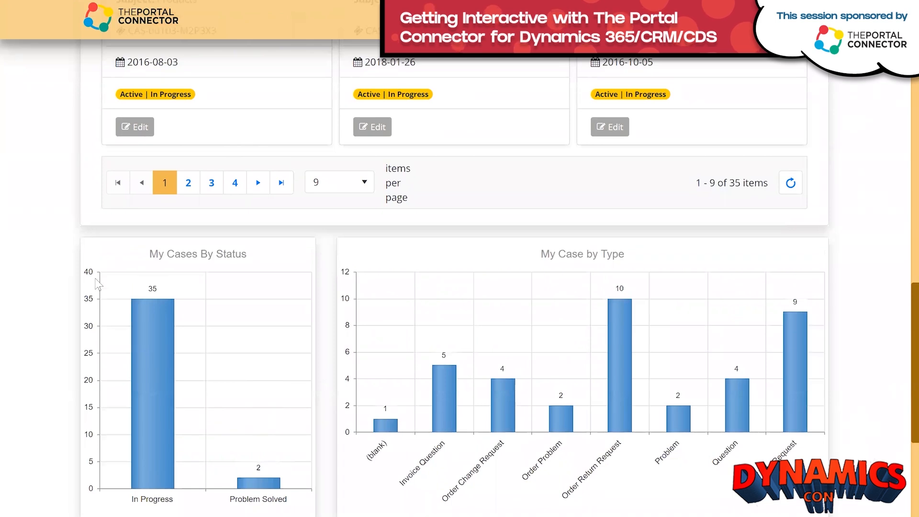
{"action": "scroll", "coordinate": [872, 311], "scroll_direction": "down", "scroll_amount": 2}
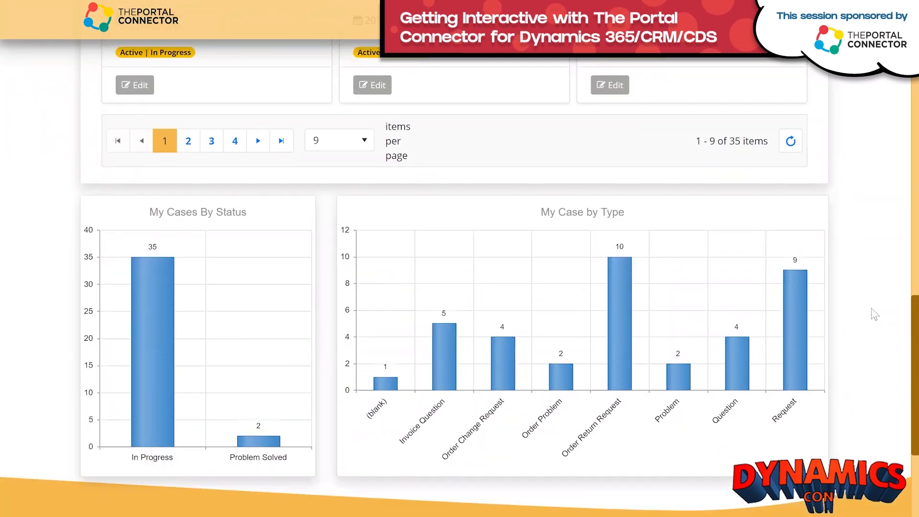
{"action": "scroll", "coordinate": [871, 309], "scroll_direction": "down", "scroll_amount": 1}
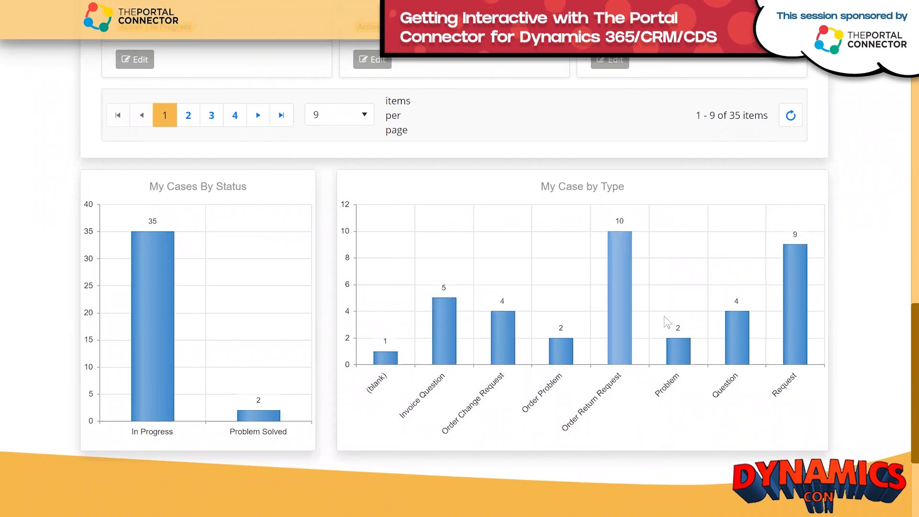
{"action": "scroll", "coordinate": [664, 316], "scroll_direction": "up", "scroll_amount": 15}
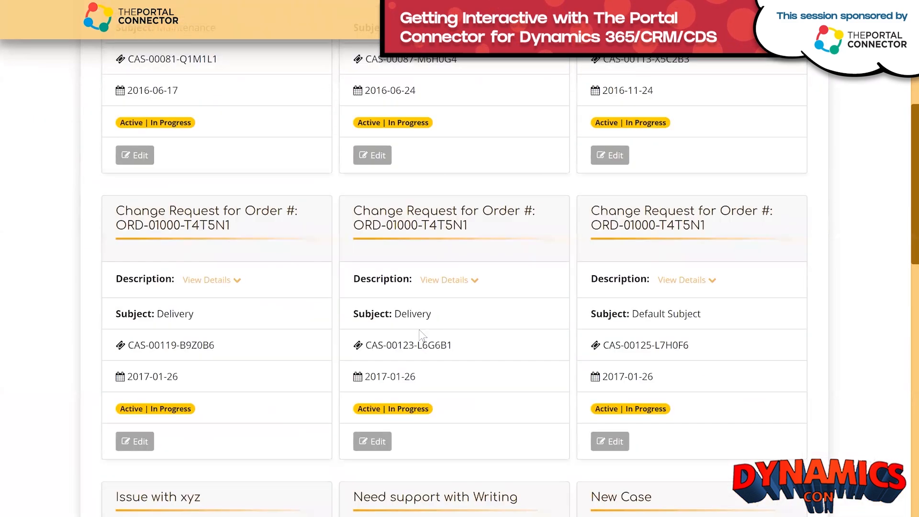
{"action": "scroll", "coordinate": [421, 334], "scroll_direction": "up", "scroll_amount": 5}
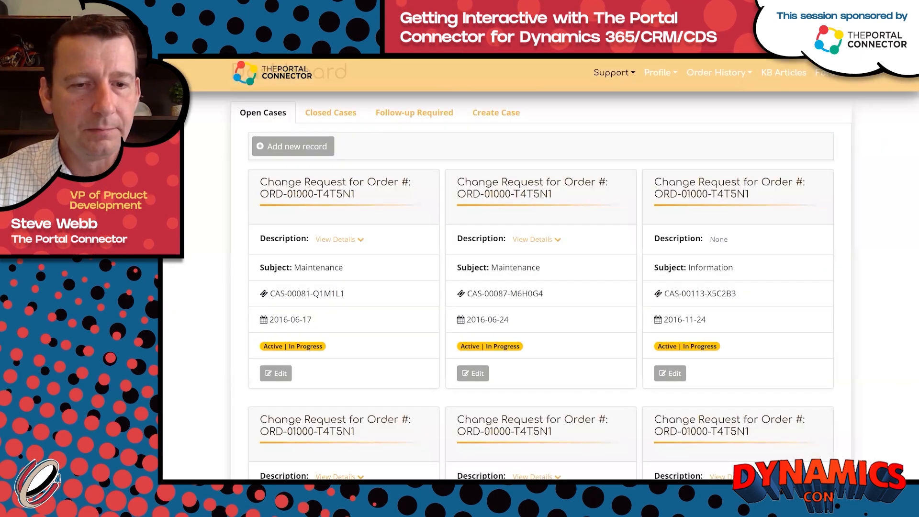
Return to the backend Pages list window from the live portal.
{"action": "mouse_move", "coordinate": [358, 489]}
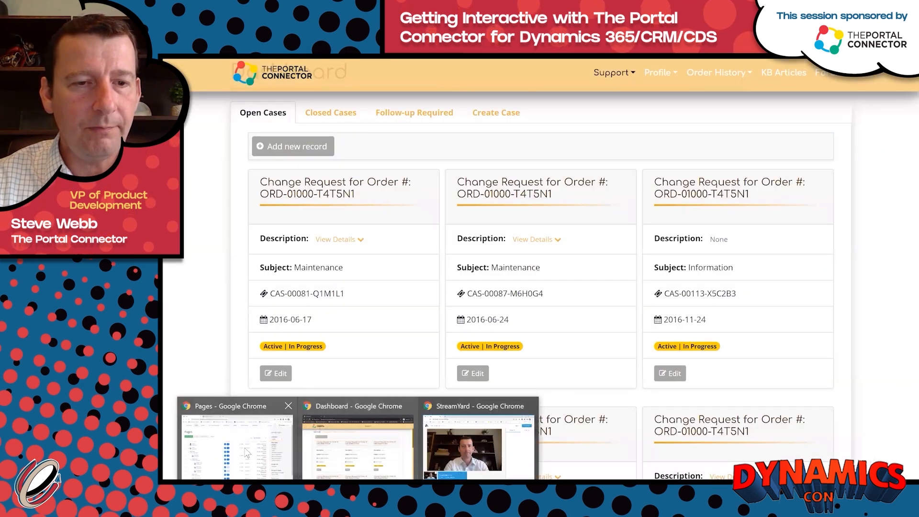
{"action": "left_click", "coordinate": [237, 446]}
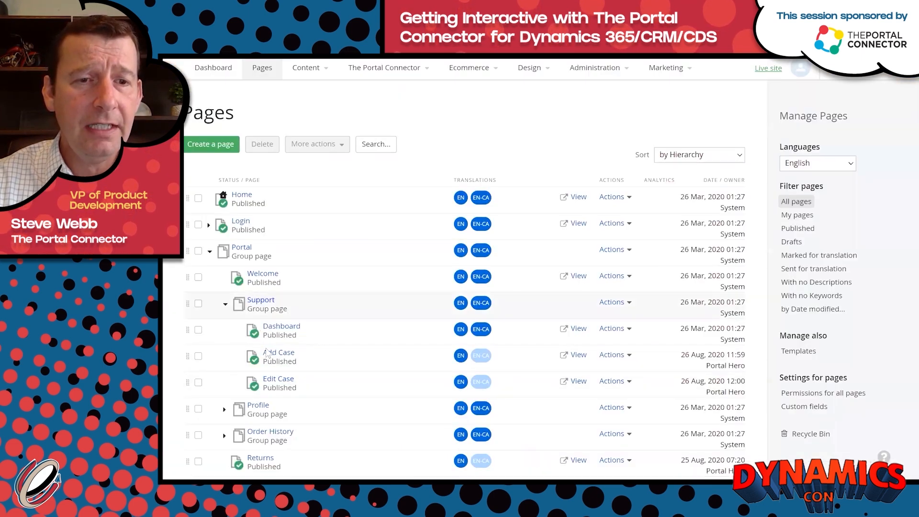
Switch the Add Case page to the TPC Blank template, publish it, and return to Pages.
{"action": "left_click", "coordinate": [291, 354]}
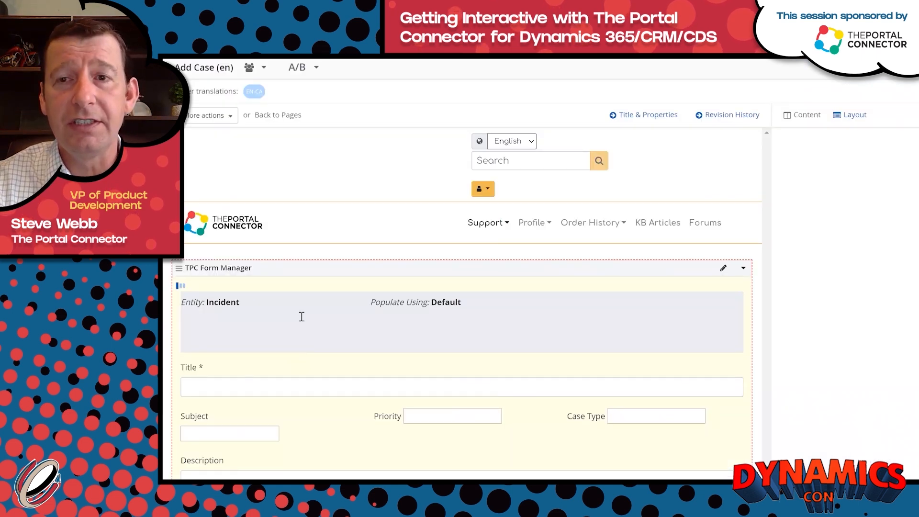
{"action": "left_click", "coordinate": [855, 120]}
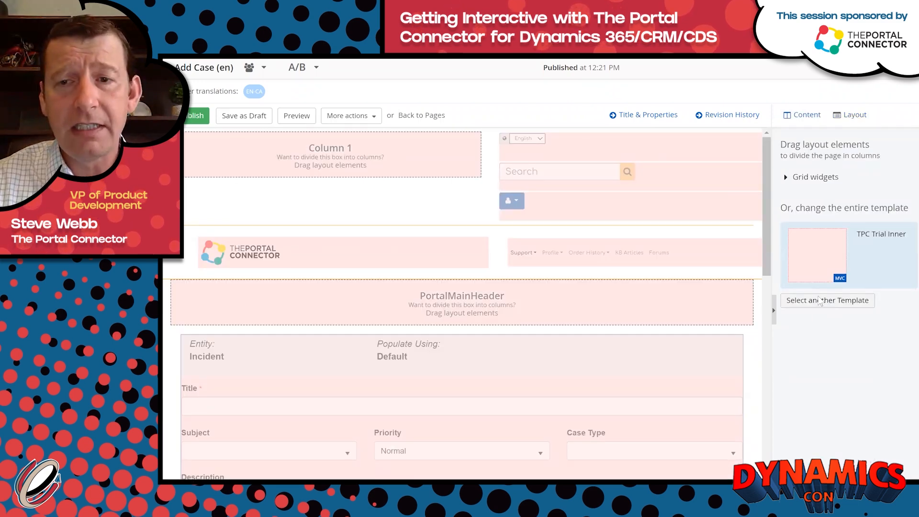
{"action": "left_click", "coordinate": [819, 300]}
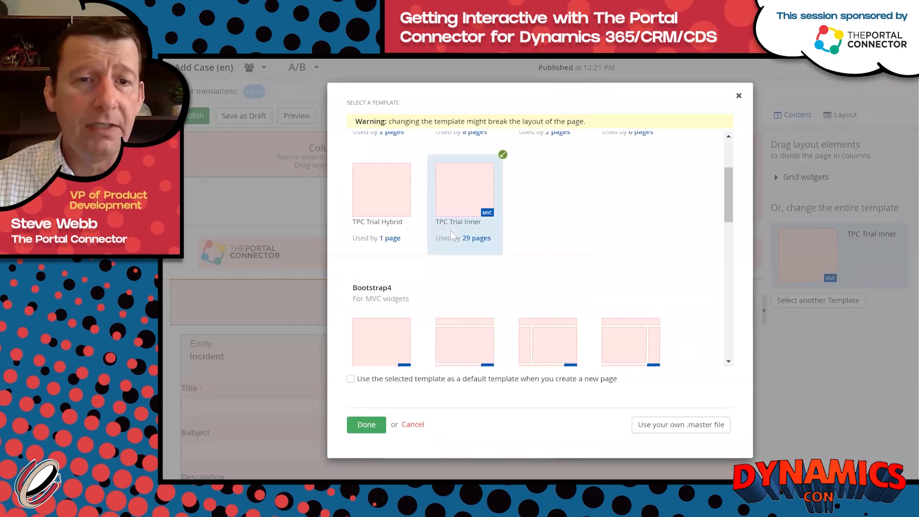
{"action": "scroll", "coordinate": [450, 231], "scroll_direction": "up", "scroll_amount": 2}
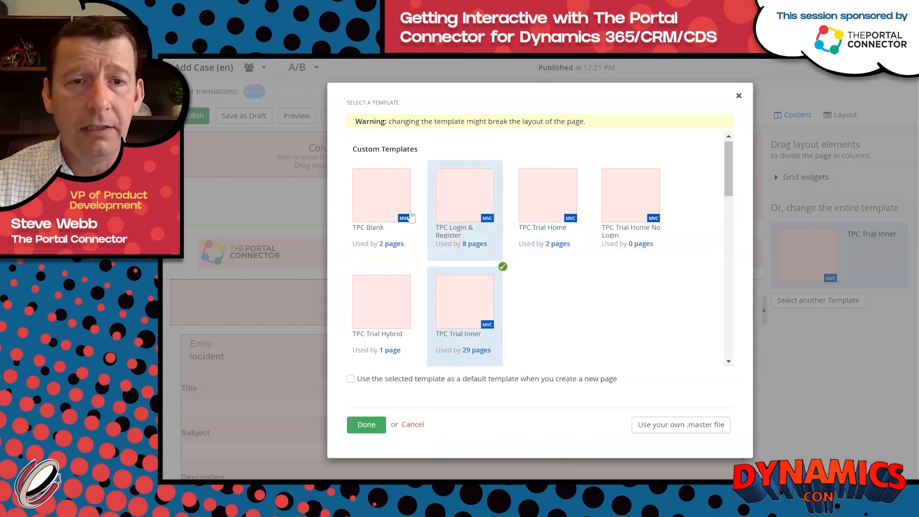
{"action": "left_click", "coordinate": [383, 197]}
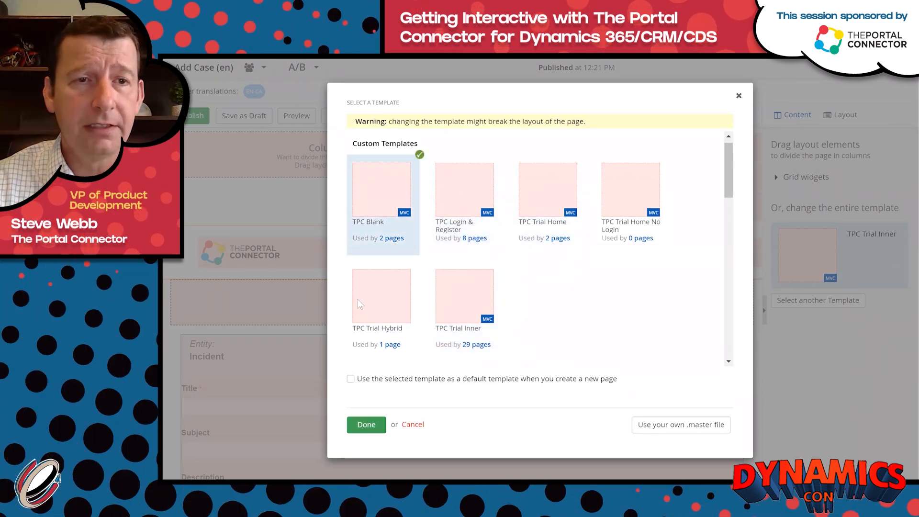
{"action": "left_click", "coordinate": [366, 424]}
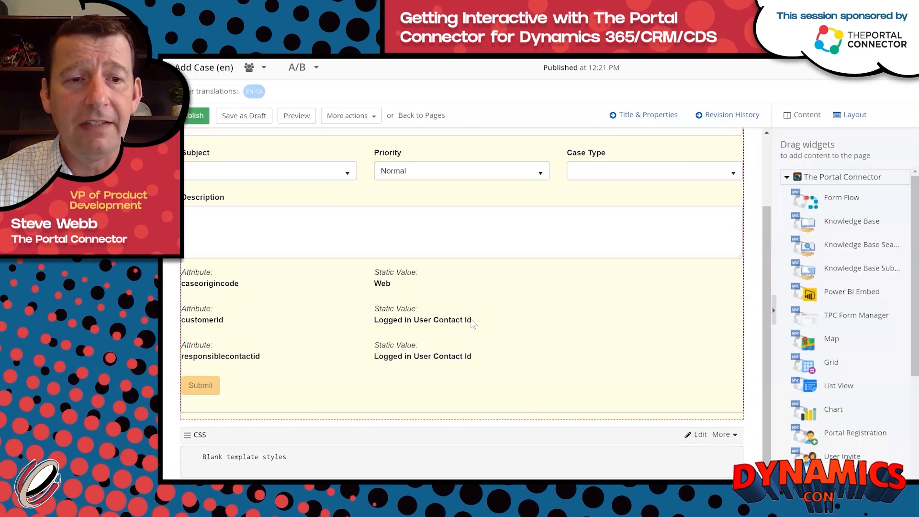
{"action": "left_click", "coordinate": [195, 116]}
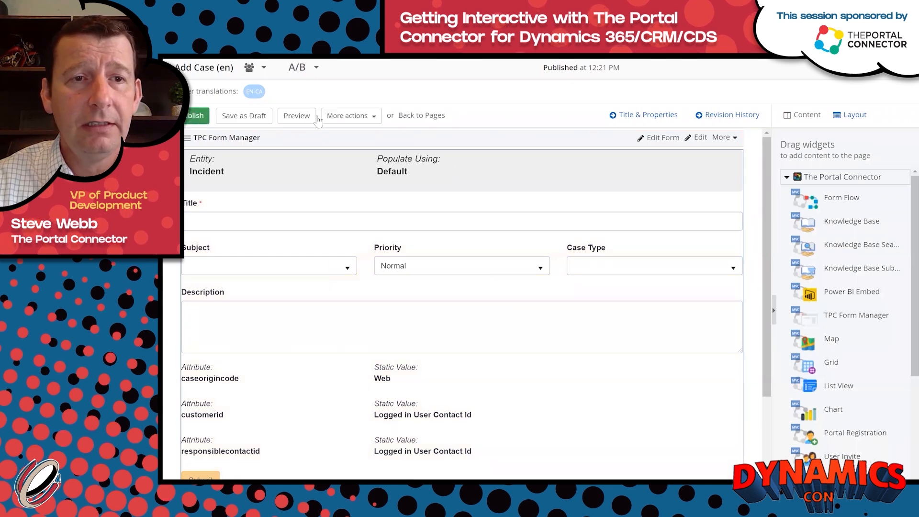
{"action": "left_click", "coordinate": [428, 117]}
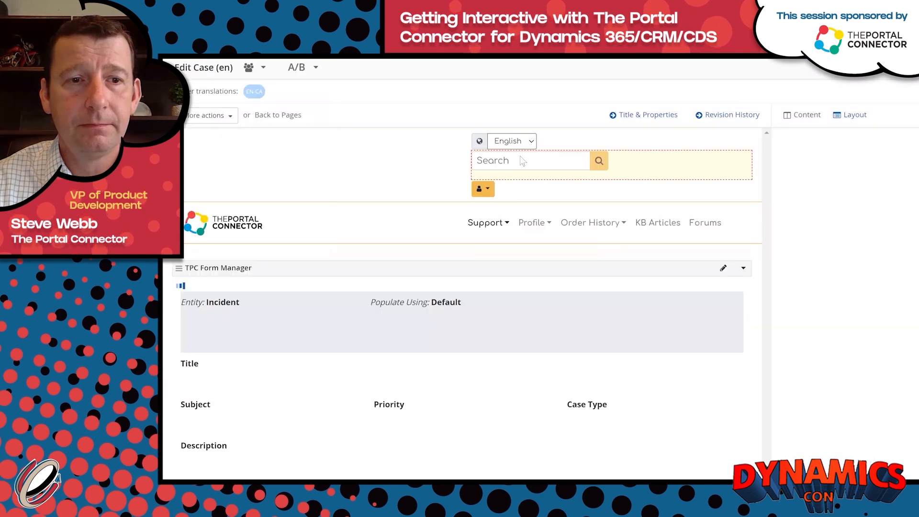
Apply the TPC Blank template to the Edit Case page and publish it.
{"action": "left_click", "coordinate": [856, 117]}
{"action": "left_click", "coordinate": [843, 302]}
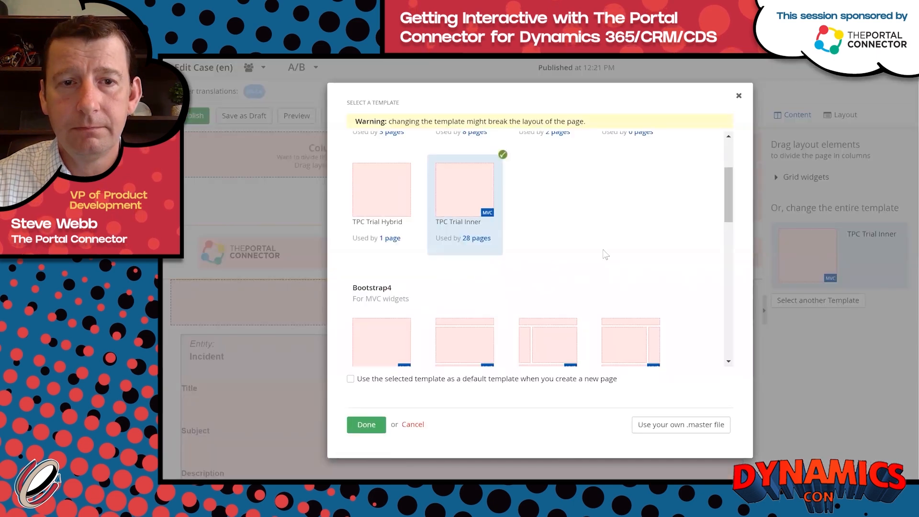
{"action": "scroll", "coordinate": [606, 253], "scroll_direction": "up", "scroll_amount": 3}
{"action": "left_click", "coordinate": [398, 200]}
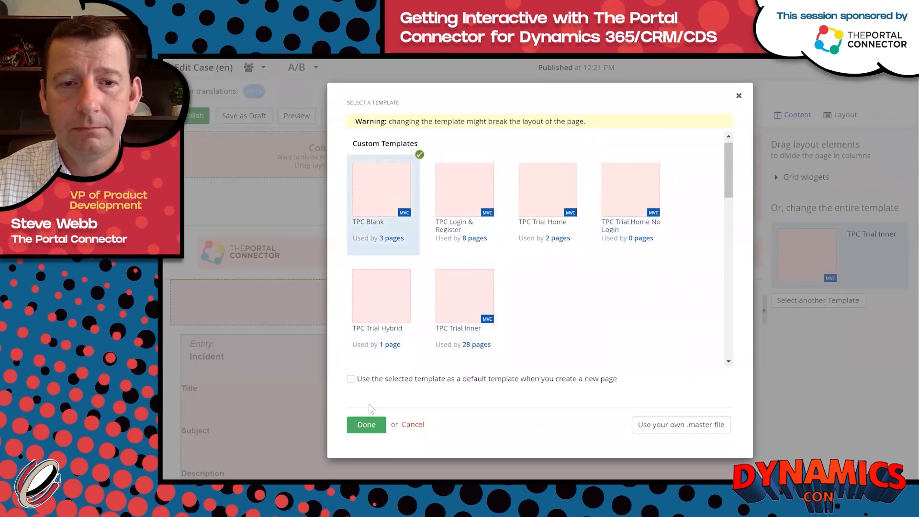
{"action": "left_click", "coordinate": [366, 426]}
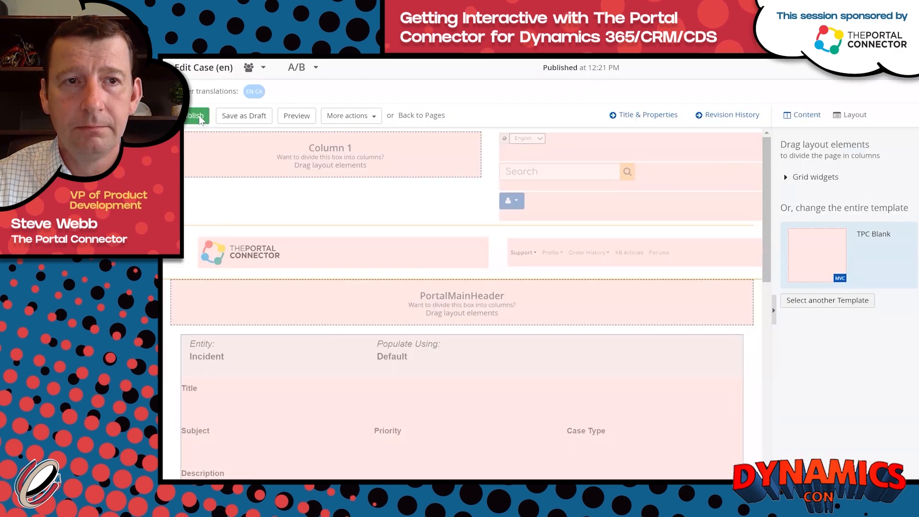
{"action": "left_click", "coordinate": [200, 119]}
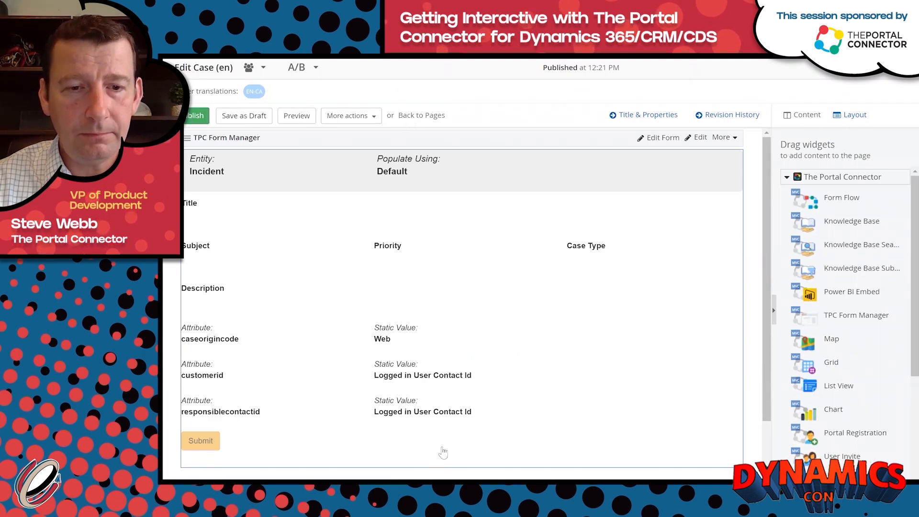
On the live Dashboard, open the first open case's Edit Case popup, then close it.
{"action": "mouse_move", "coordinate": [358, 488]}
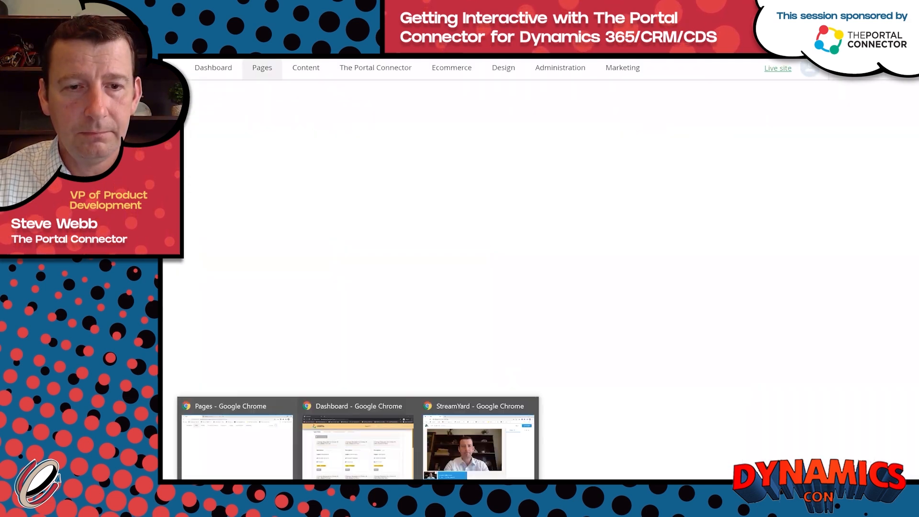
{"action": "left_click", "coordinate": [358, 446]}
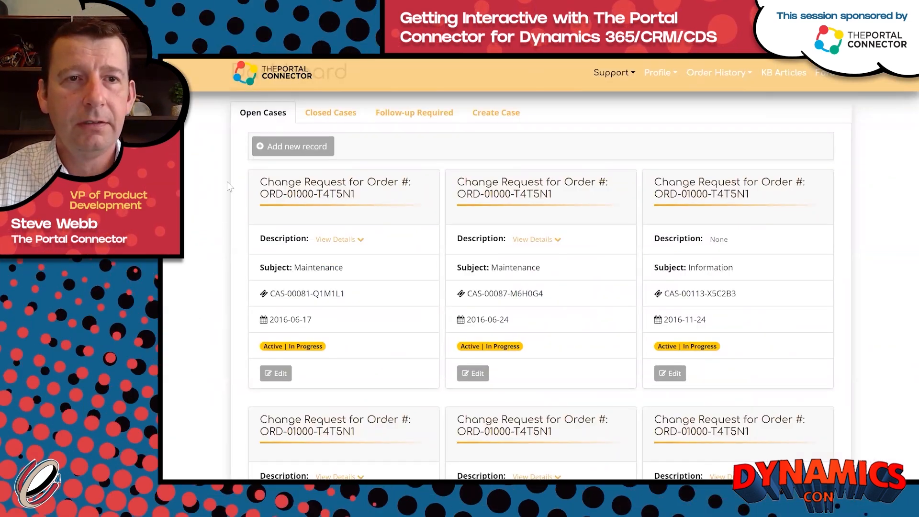
{"action": "left_click", "coordinate": [278, 374]}
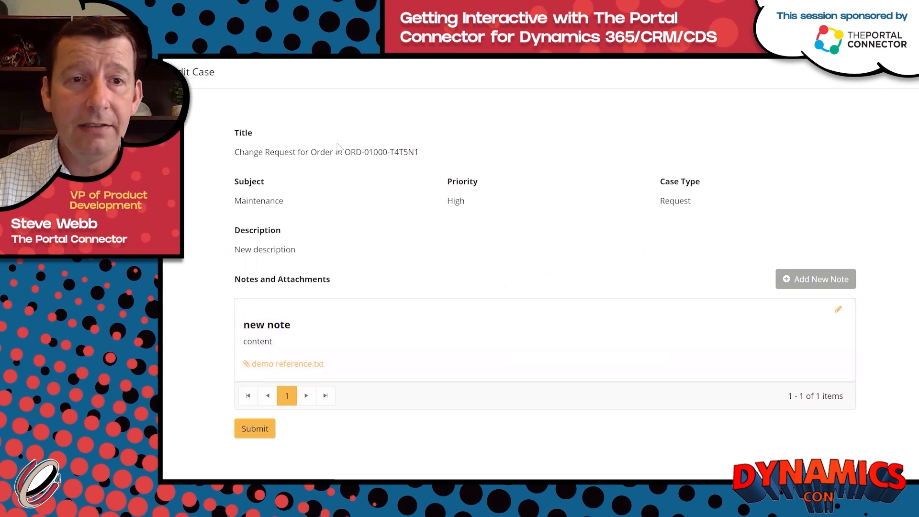
{"action": "key", "text": "Escape"}
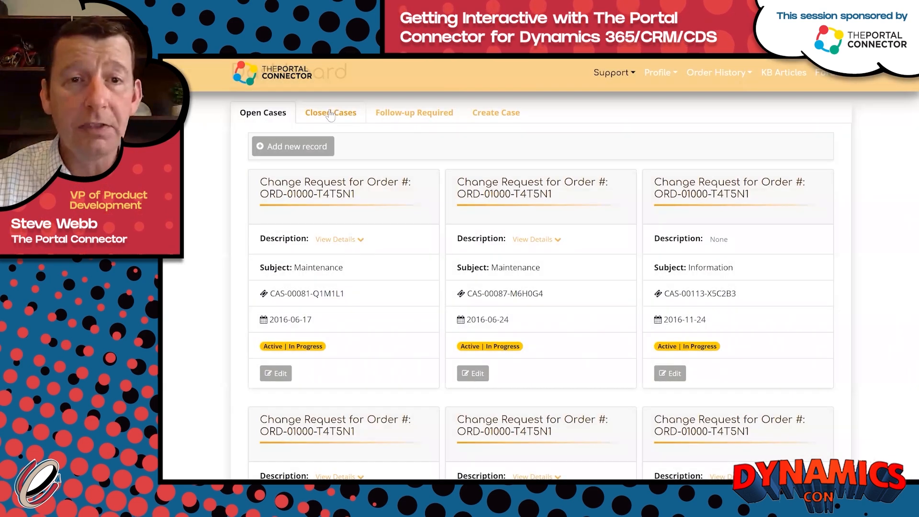
View the Closed Cases, Follow-up Required and Create Case tabs.
{"action": "left_click", "coordinate": [330, 115]}
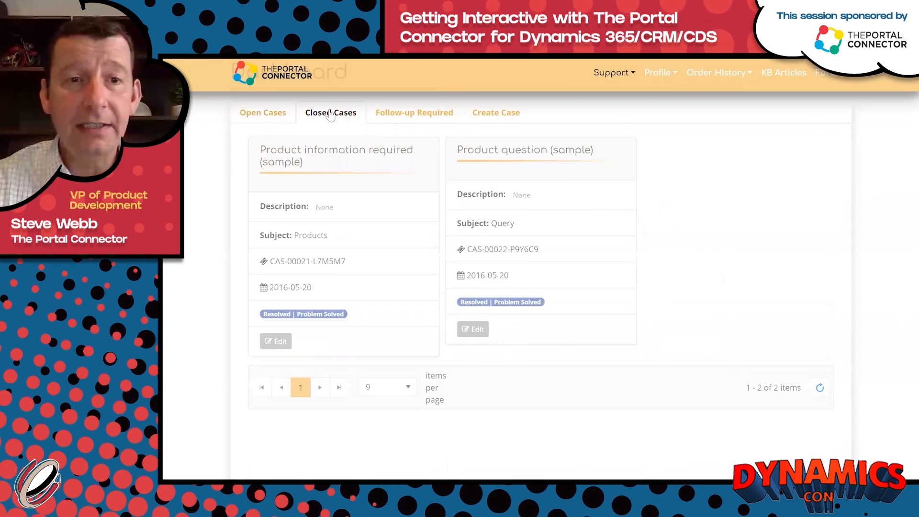
{"action": "left_click", "coordinate": [407, 119]}
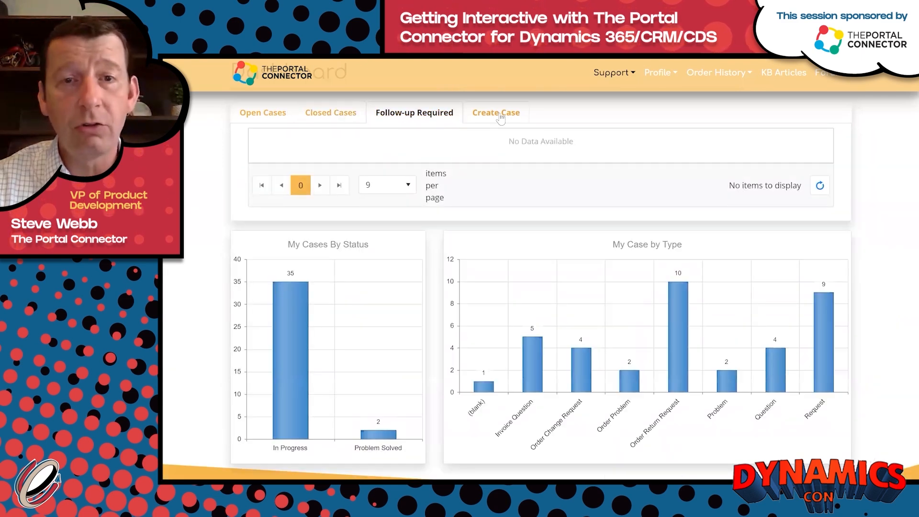
{"action": "left_click", "coordinate": [501, 117]}
{"action": "scroll", "coordinate": [602, 317], "scroll_direction": "up", "scroll_amount": 3}
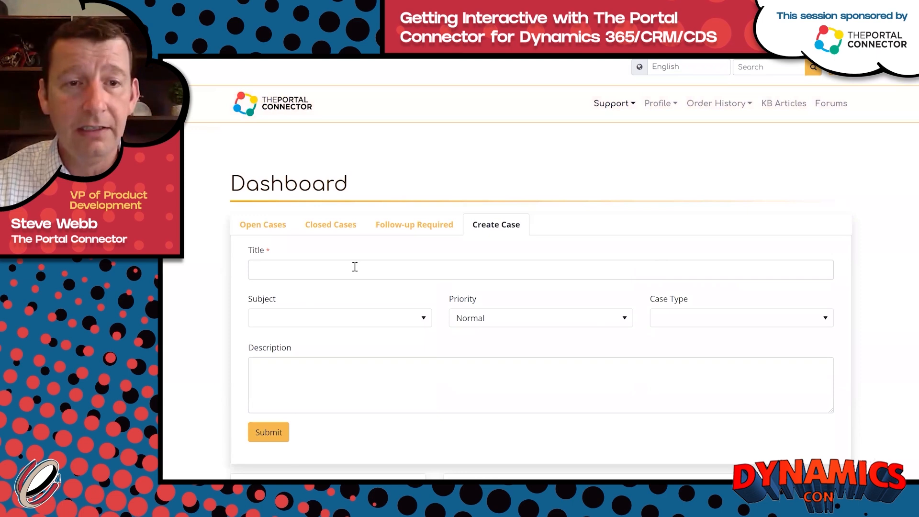
{"action": "scroll", "coordinate": [628, 404], "scroll_direction": "down", "scroll_amount": 4}
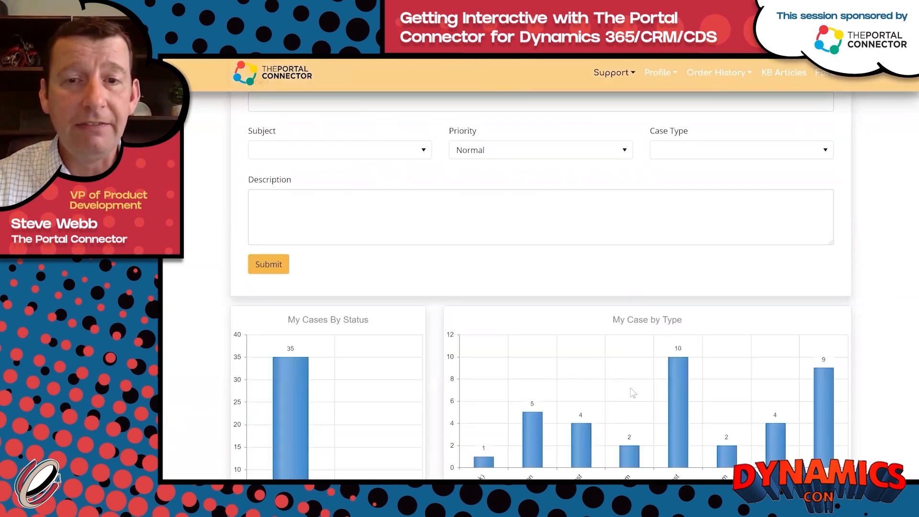
{"action": "scroll", "coordinate": [633, 392], "scroll_direction": "down", "scroll_amount": 3}
{"action": "scroll", "coordinate": [631, 391], "scroll_direction": "up", "scroll_amount": 7}
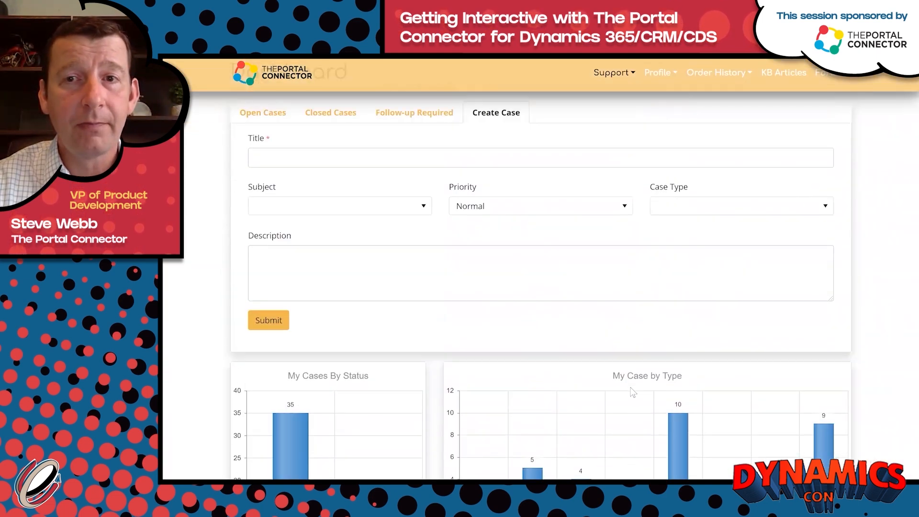